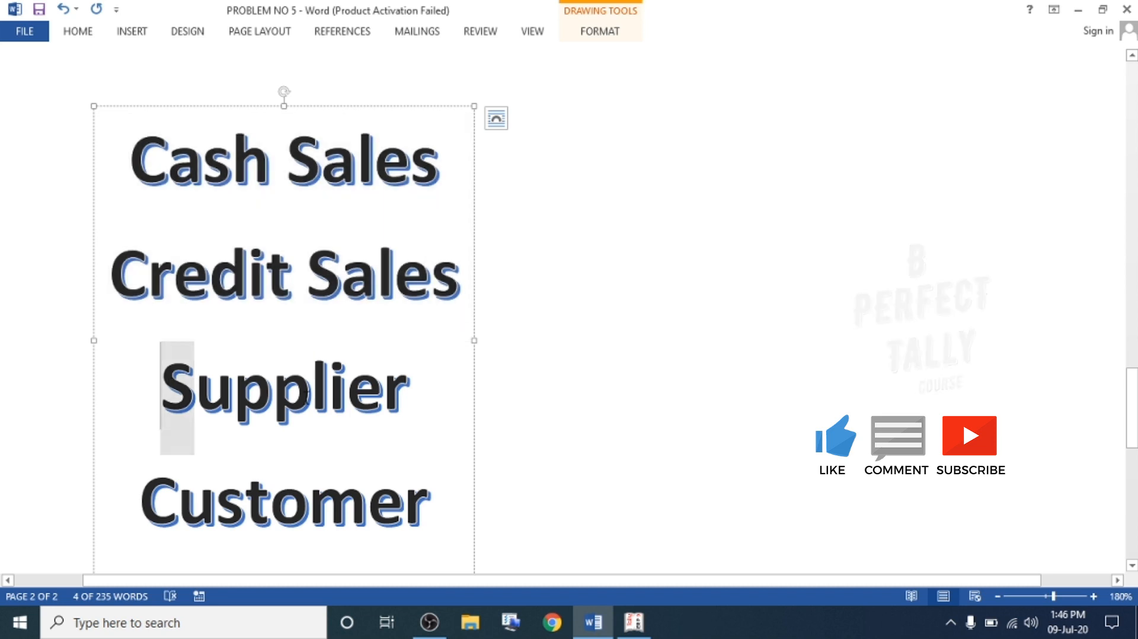
- Review the Supplier and Customer terms in the keyword text box at the end of the problem document
click(134, 500)
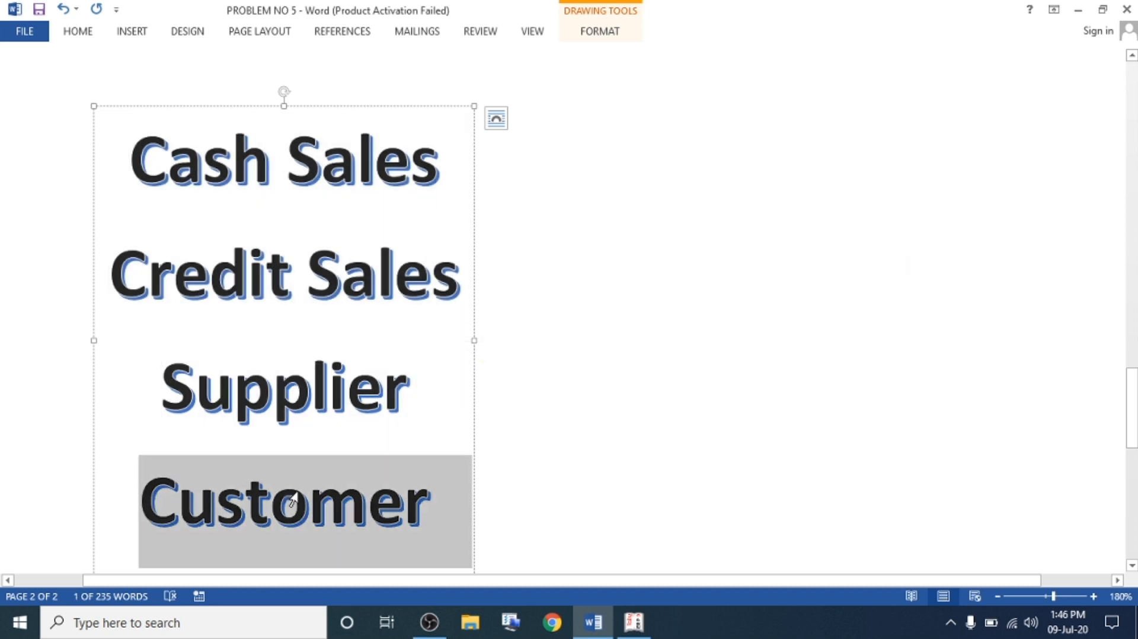
click(127, 388)
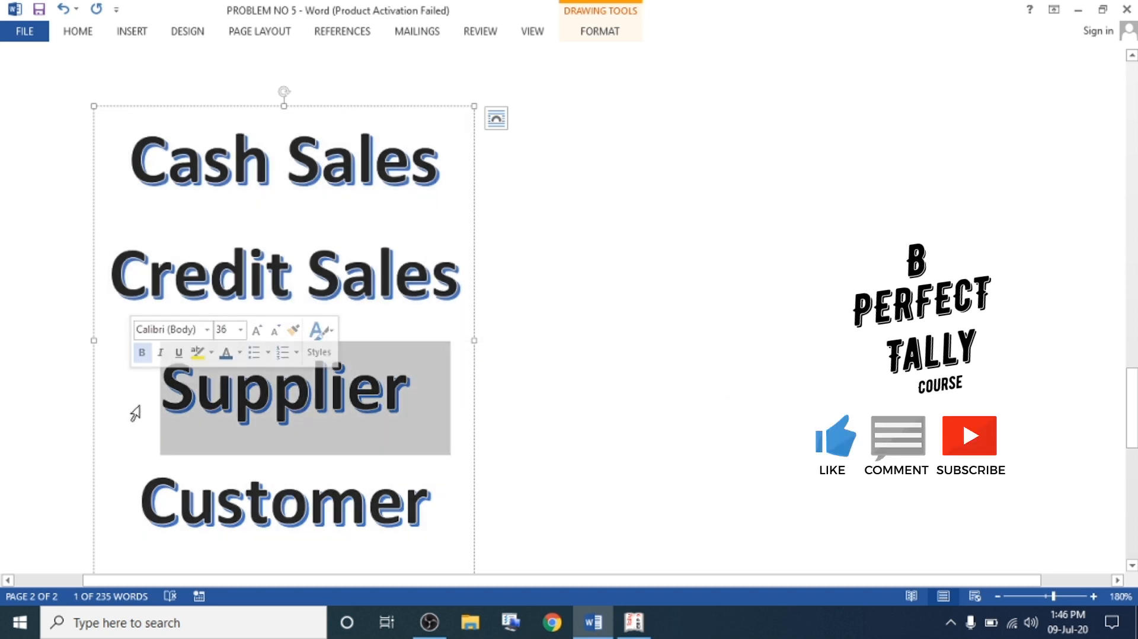
click(263, 414)
drag(145, 498, 449, 514)
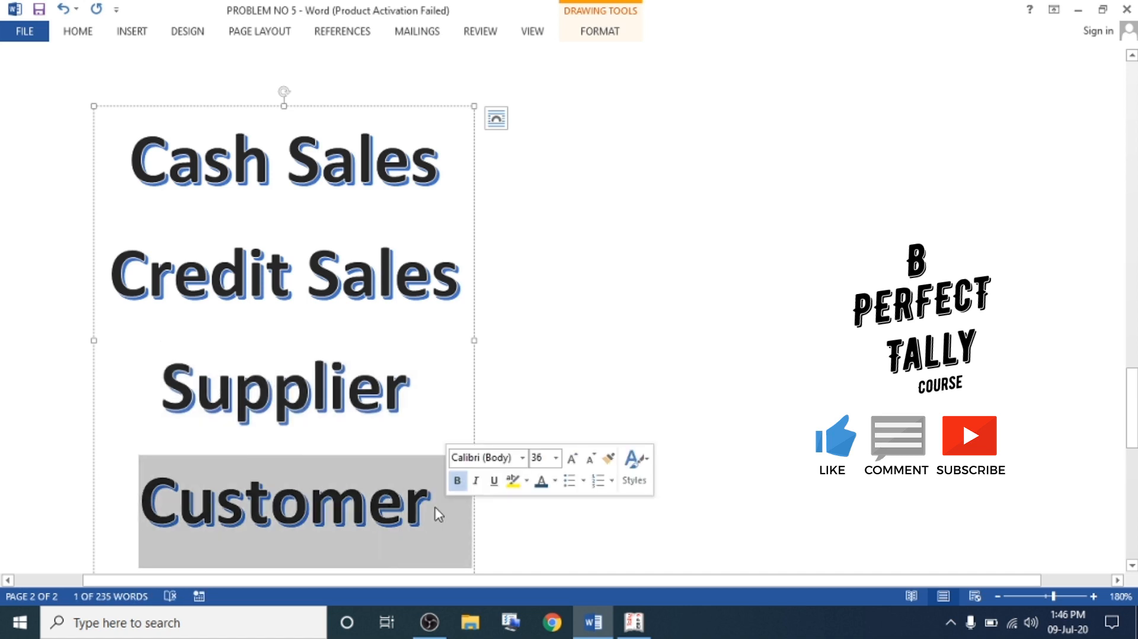
scroll(404, 300, down, 2)
scroll(243, 210, up, 2)
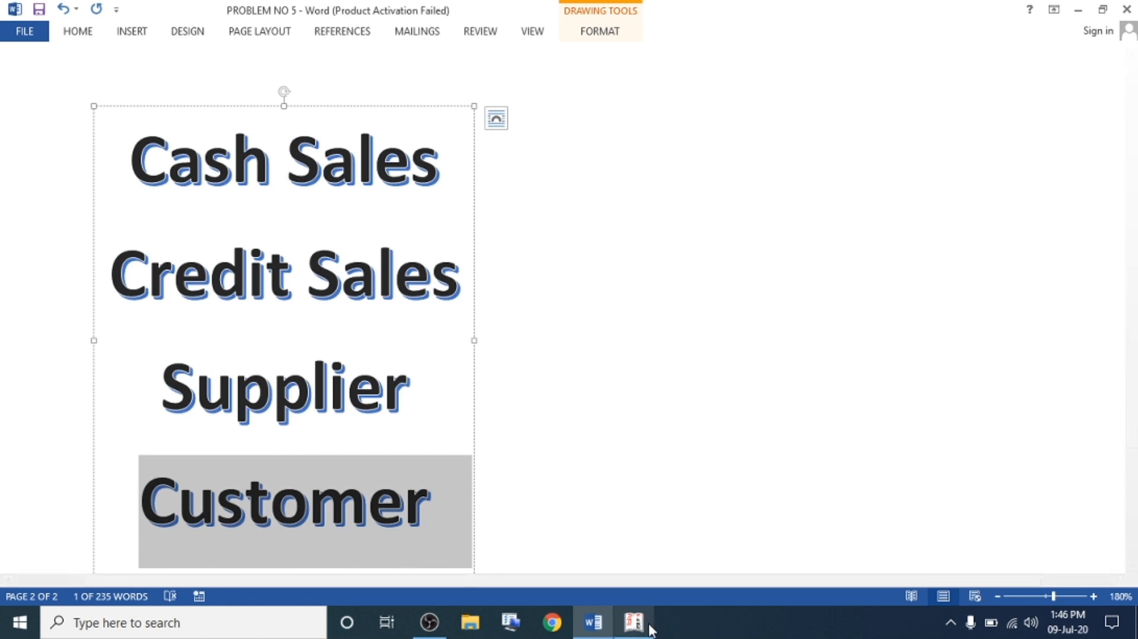
- Read transaction 01, the start of the business with capital, at the beginning of the problem document
scroll(154, 259, up, 15)
mouse_move(138, 260)
mouse_down()
mouse_move(532, 272)
mouse_move(637, 262)
mouse_up()
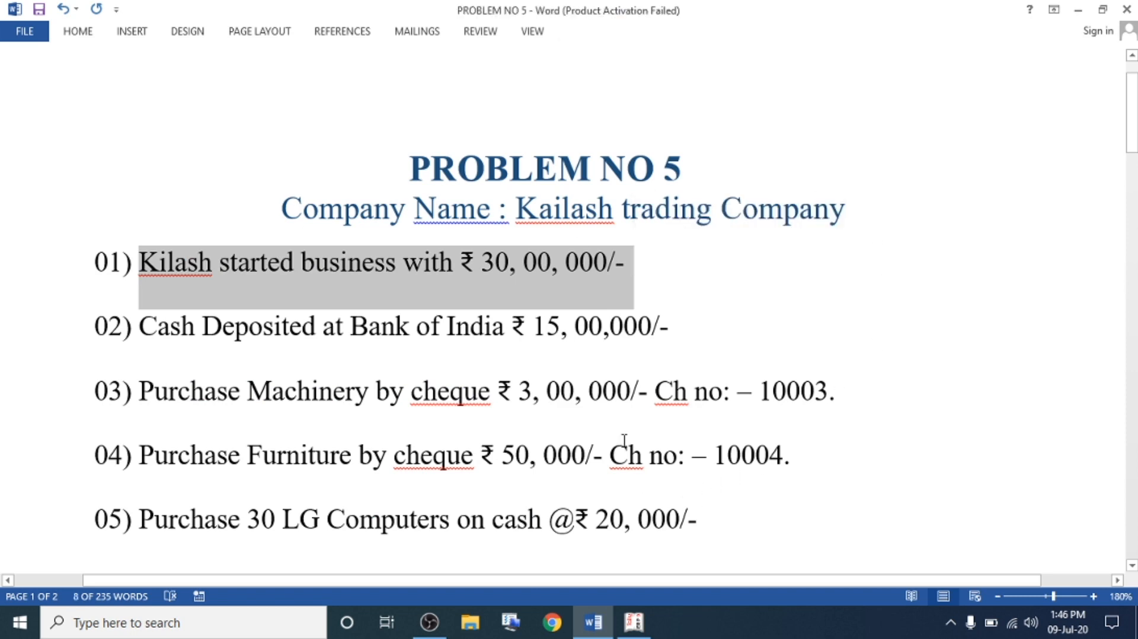
click(682, 263)
key(Return)
key(ctrl+z)
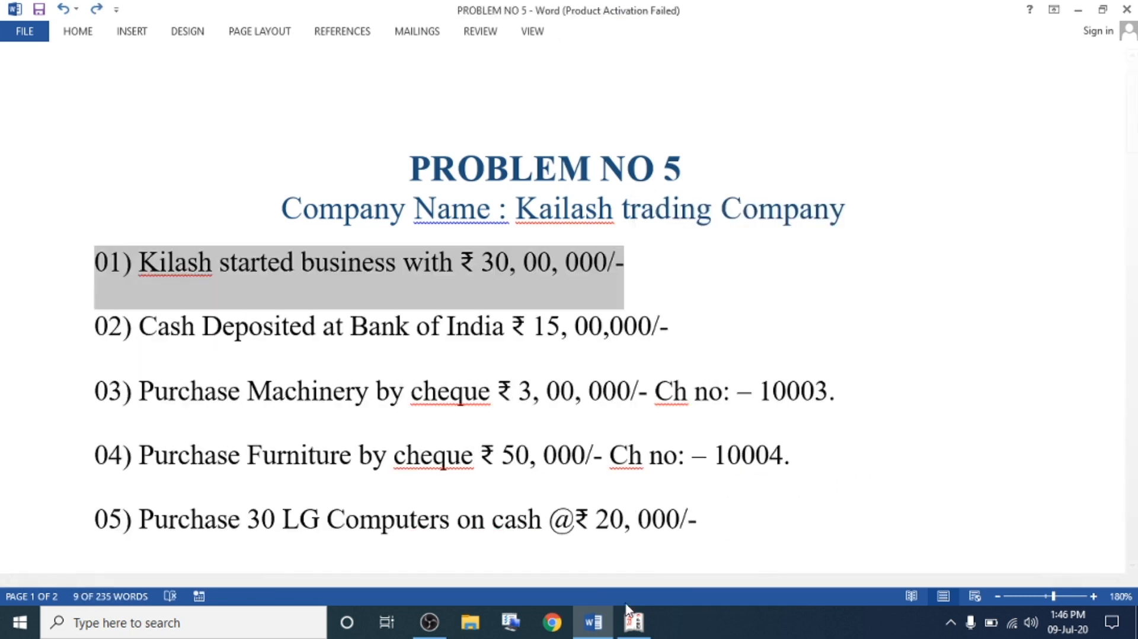
- Switch to Tally.ERP 9 and start a receipt voucher for Kailash Trading Company
click(628, 614)
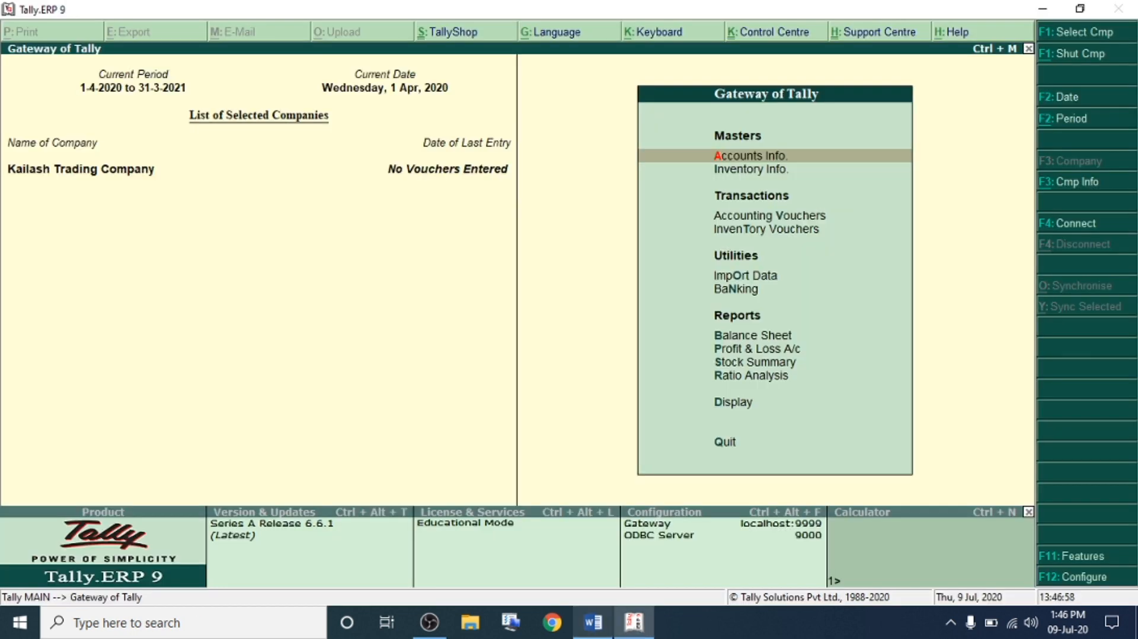
click(798, 220)
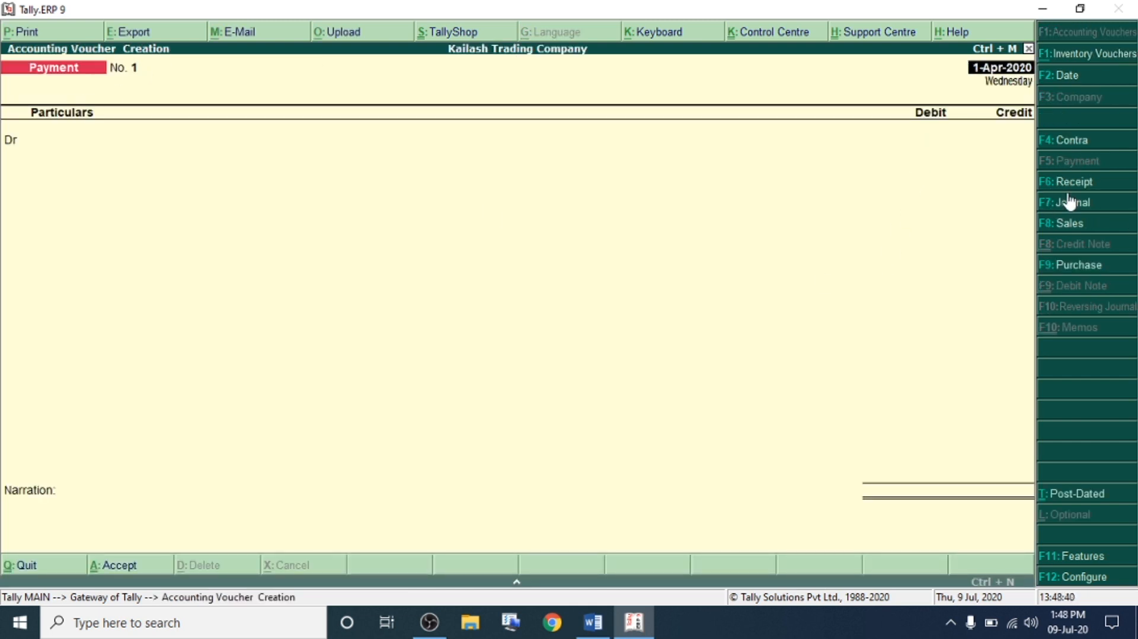
key(F6)
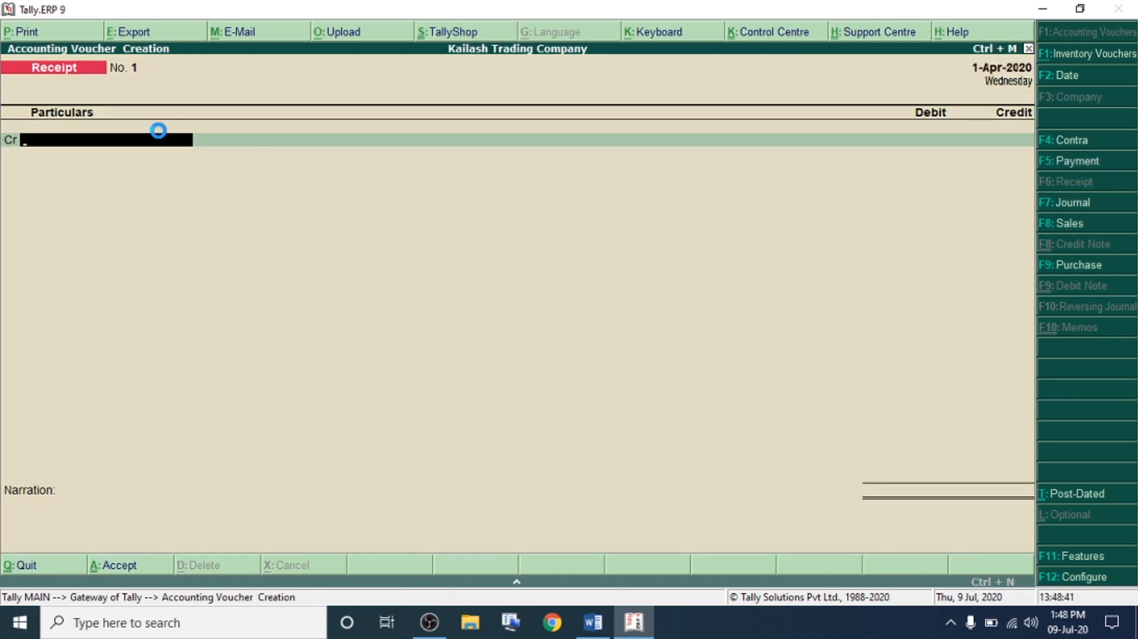
- Create the owner's capital ledger, named with the owner's name plus "Capital", under Capital Account for the credit line
key(alt+c)
text(Kailash Cap)
key(Return)
key(Return)
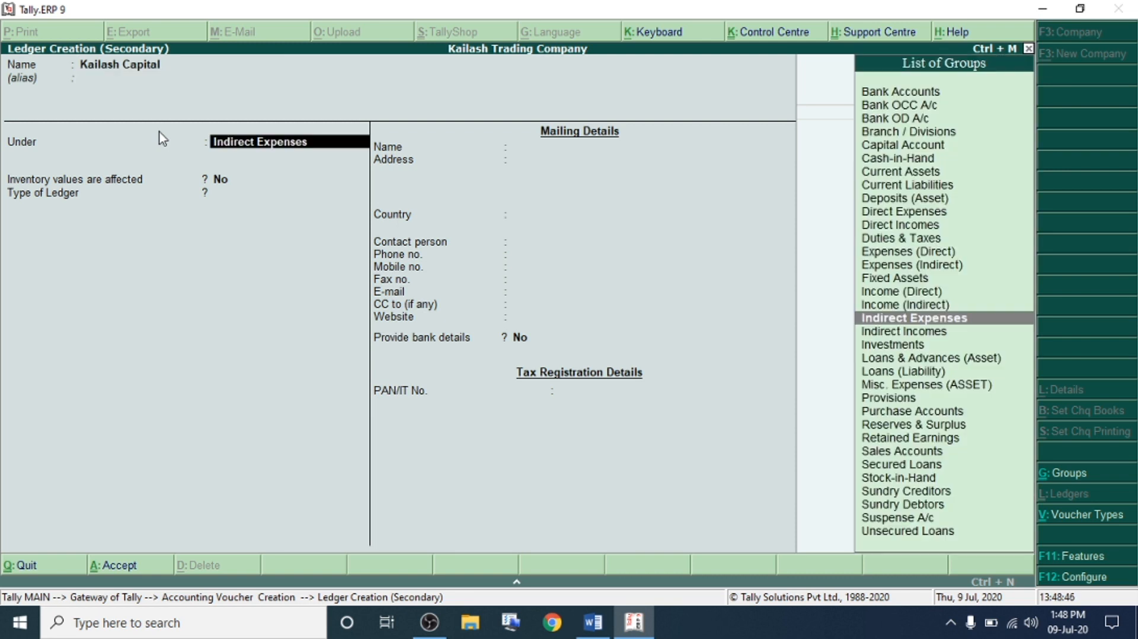
text(Cap)
key(Return)
key(ctrl+a)
- Credit the owner's capital ledger with 30,00,000, debit Cash for the same amount, and save the receipt voucher
text(300000)
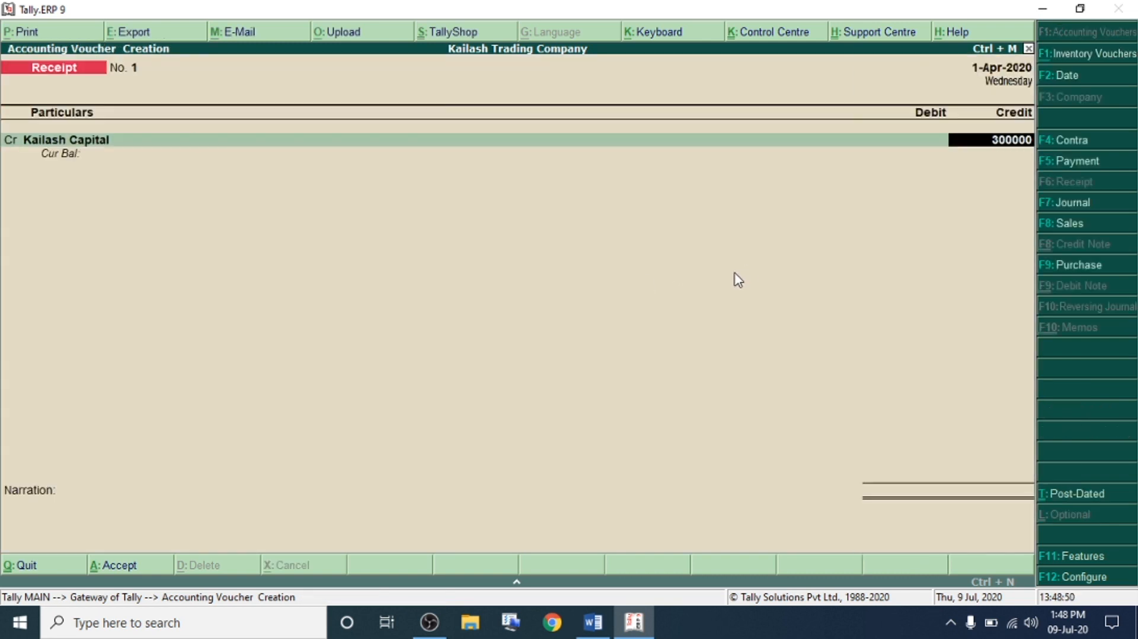
key(Return)
key(Return)
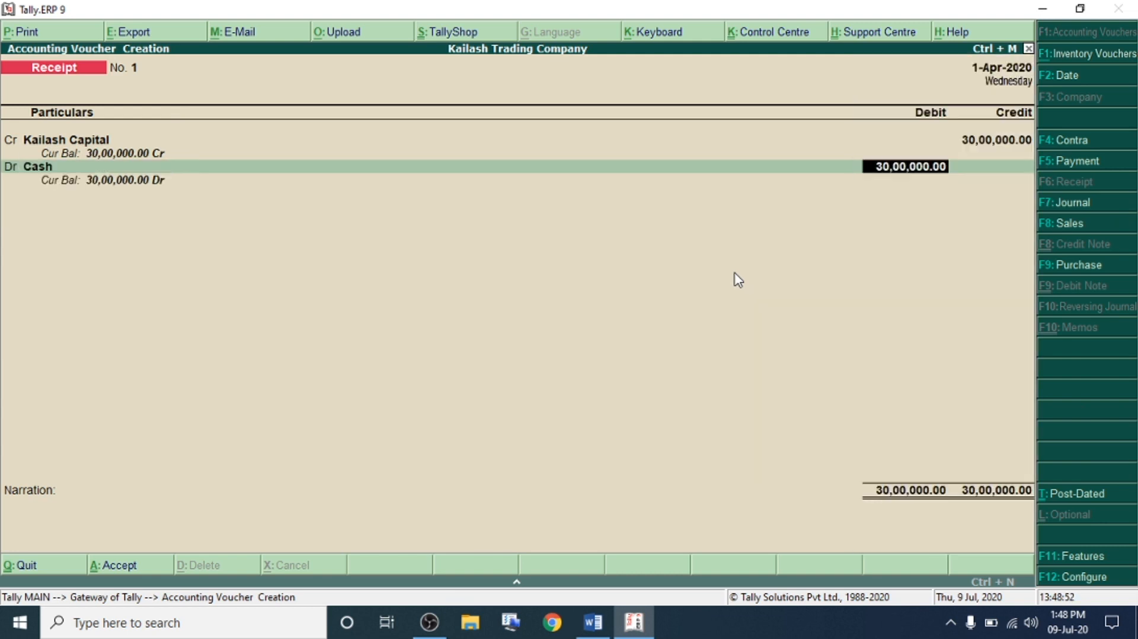
key(Return)
key(Return)
key(Return)
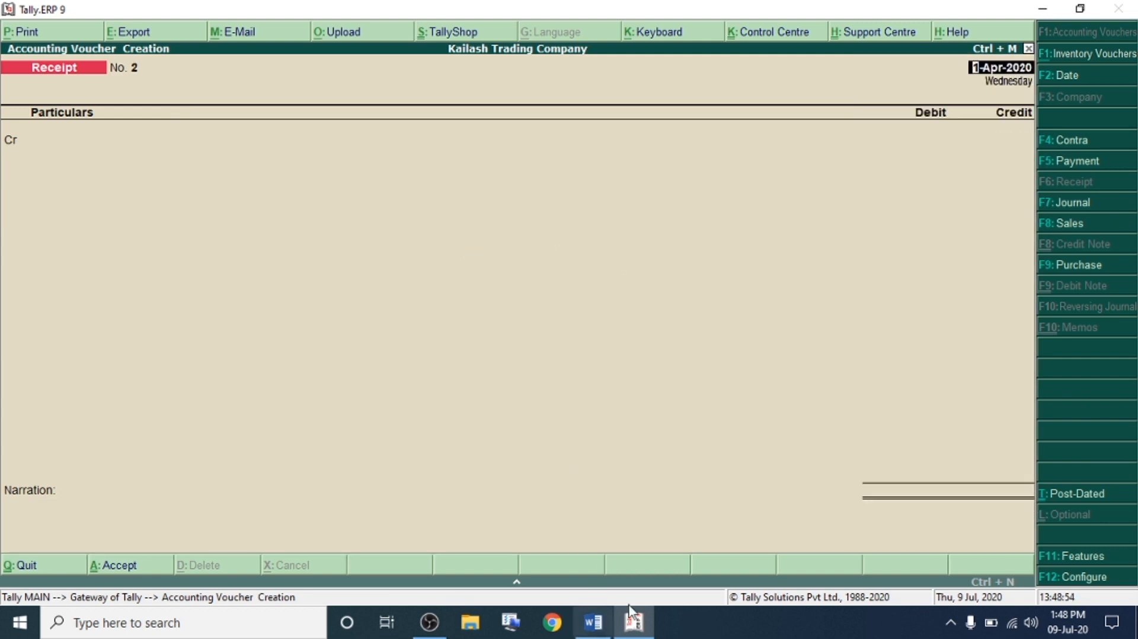
- Switch to the Word document and read transaction 02, the cash deposit at Bank of India
click(593, 622)
drag(151, 323, 668, 333)
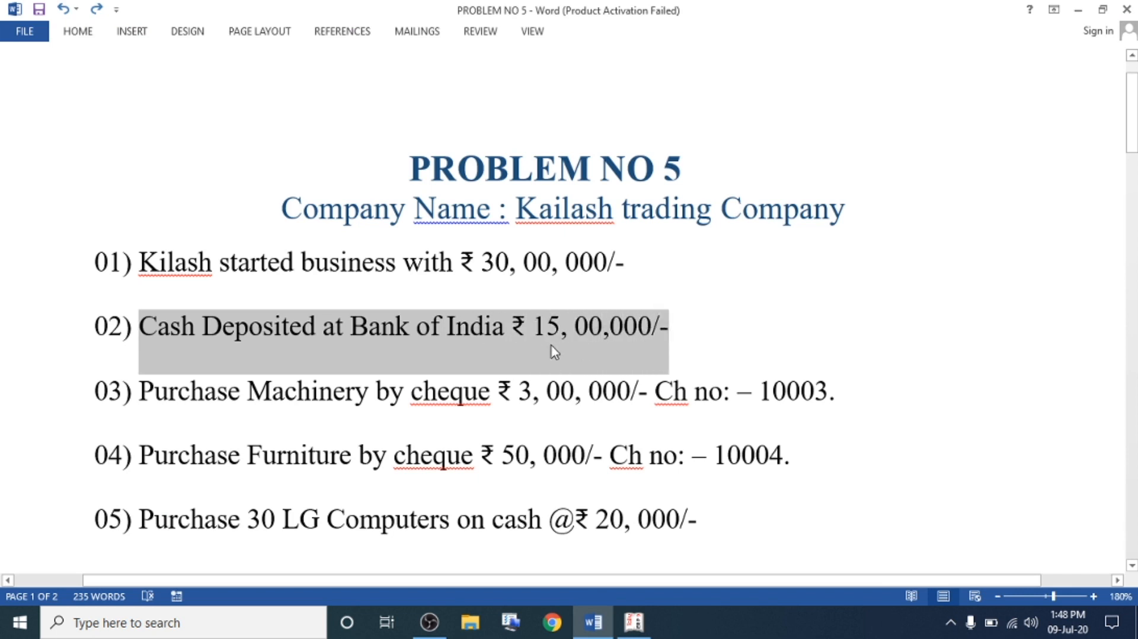
click(504, 326)
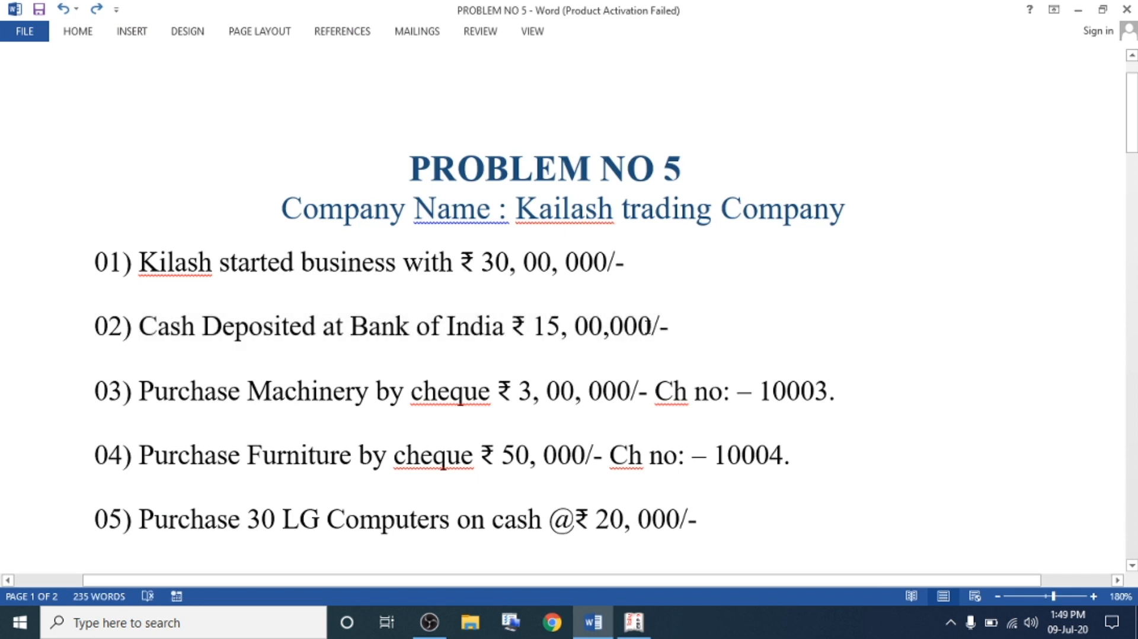
drag(678, 329, 541, 329)
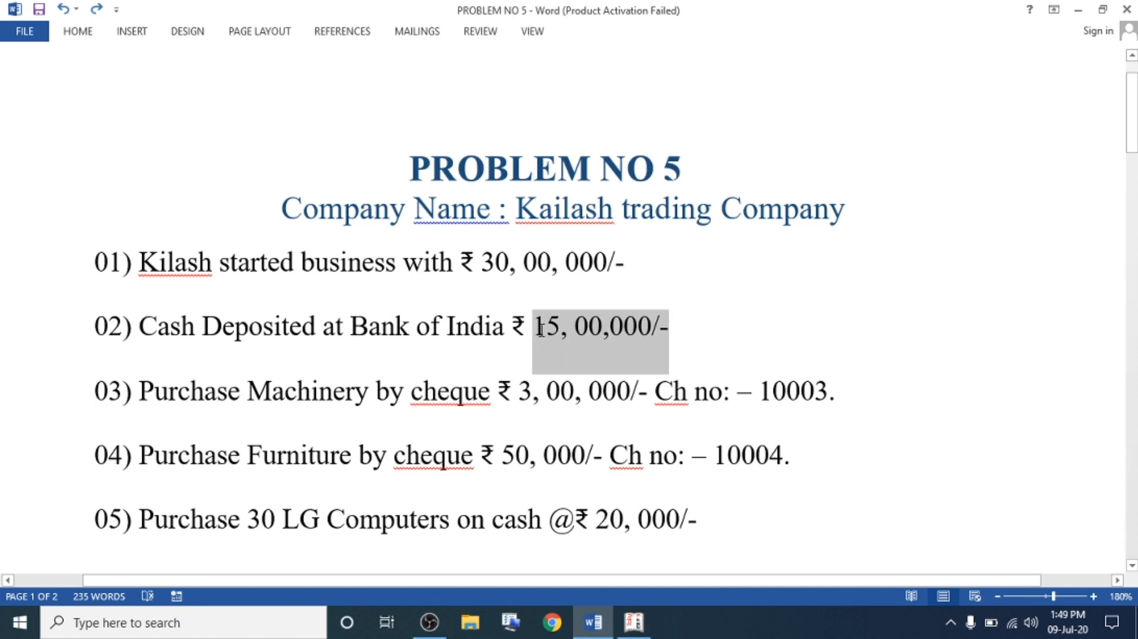
- Switch to Tally.ERP 9, start a contra voucher, and credit Cash with 15,00,000
click(634, 622)
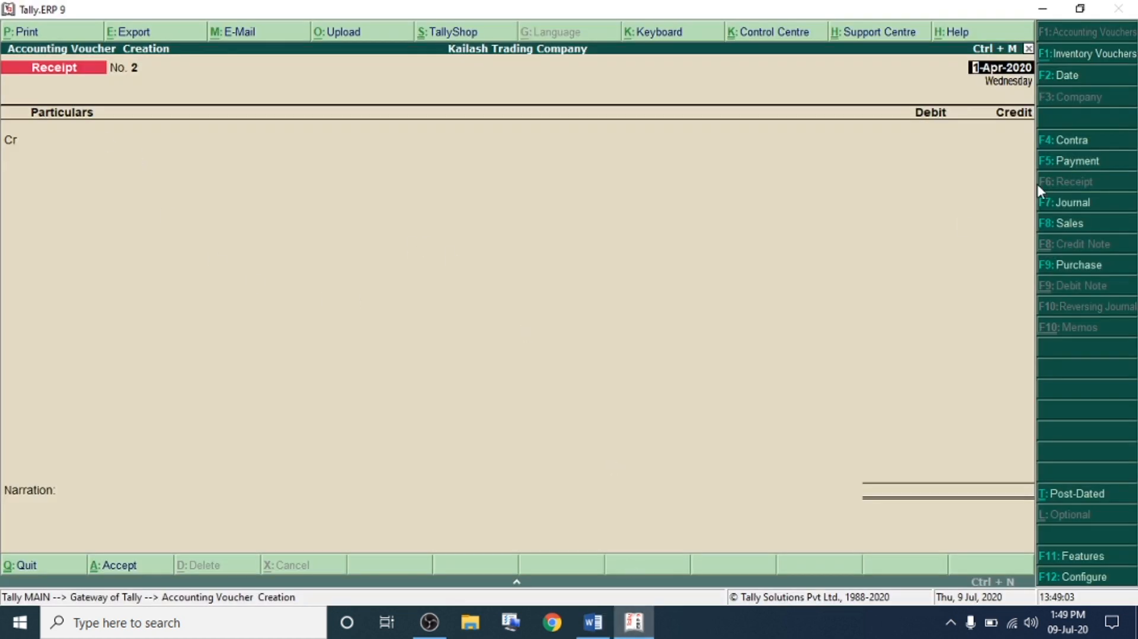
click(1067, 142)
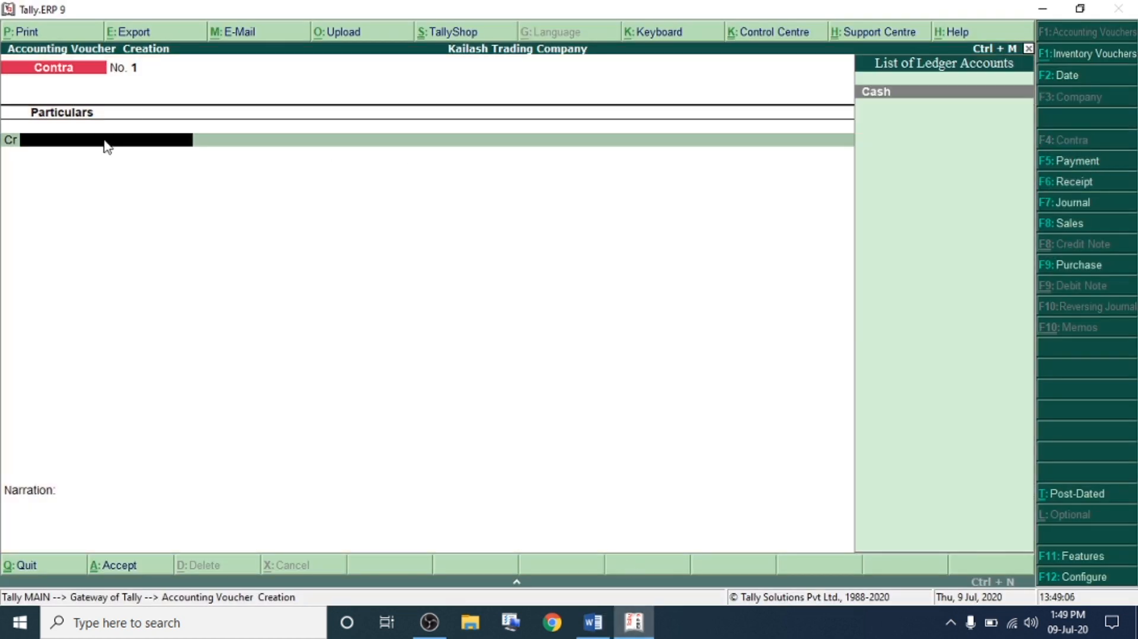
key(Return)
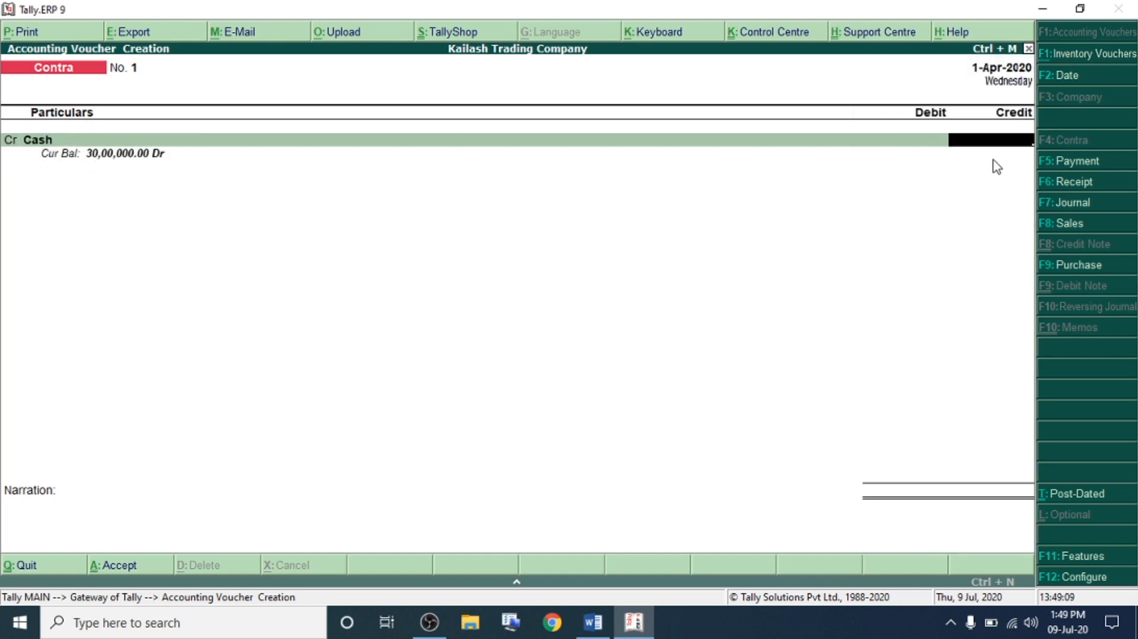
text(15000)
key(Return)
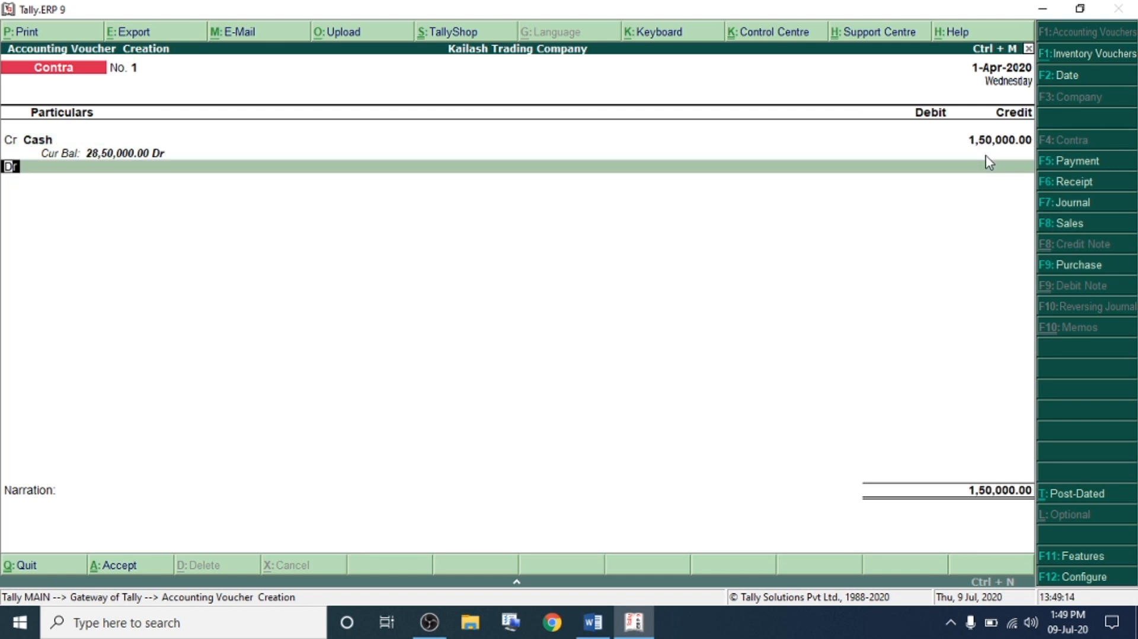
key(BackSpace)
text(1500)
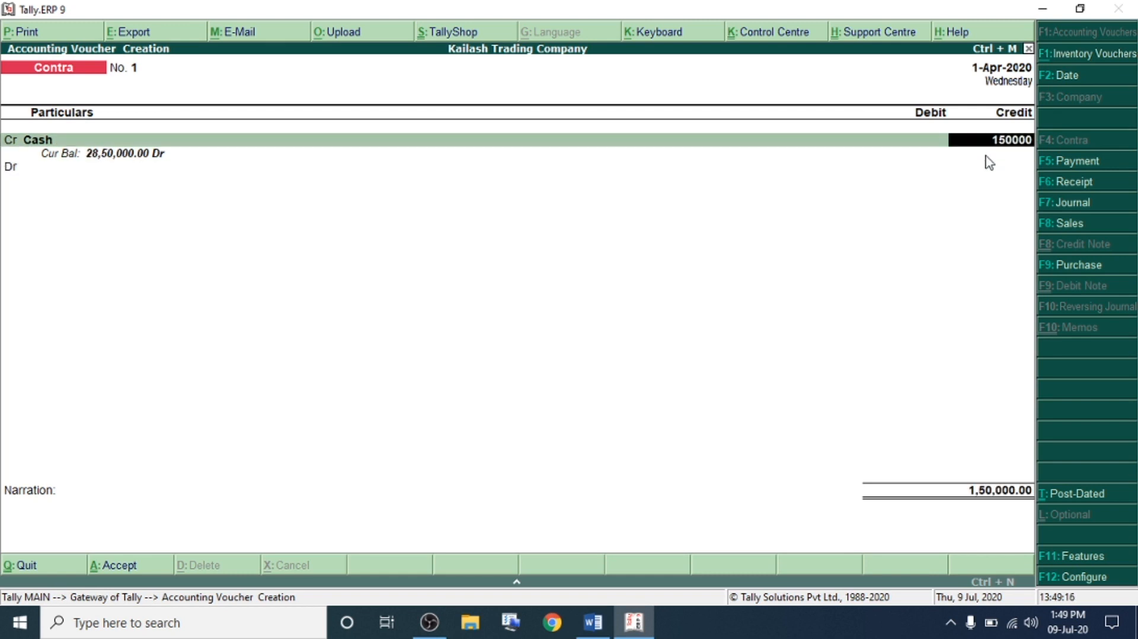
text(0)
key(Return)
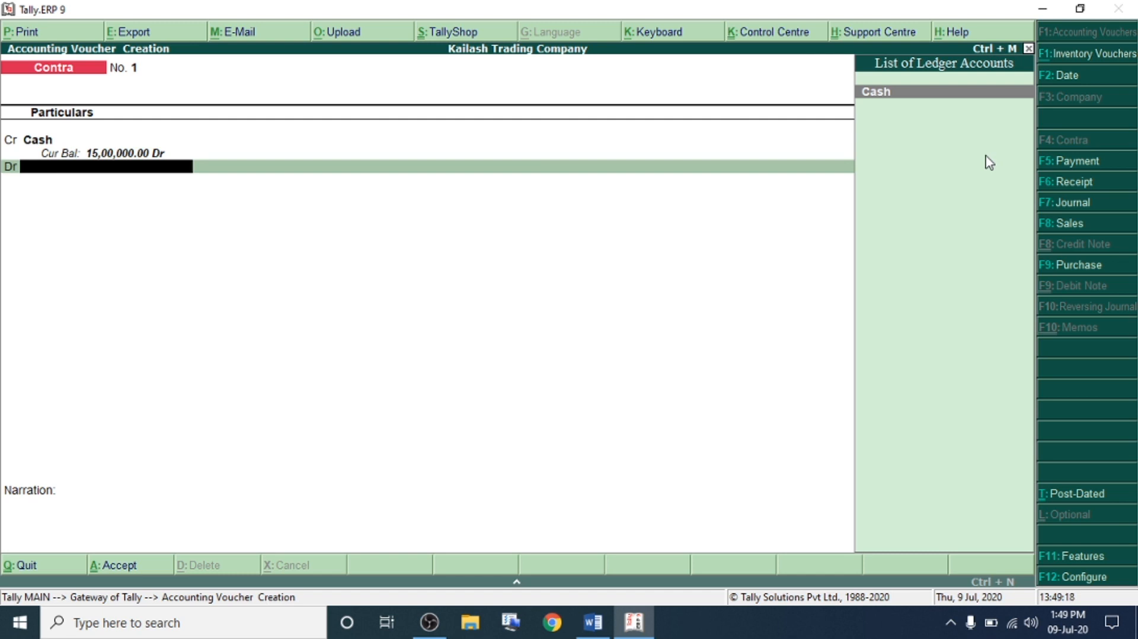
- Create the ledger Bank of India under Bank Accounts for the contra voucher's debit line
key(alt+c)
text(Bank)
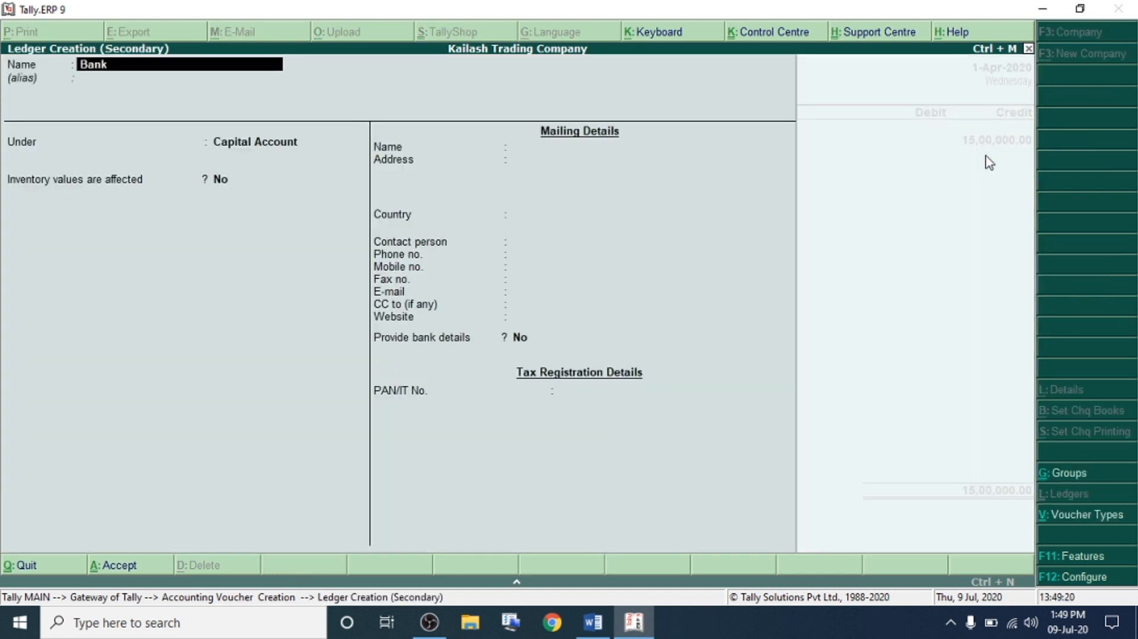
text( of india)
key(Return)
key(Return)
text(Bank)
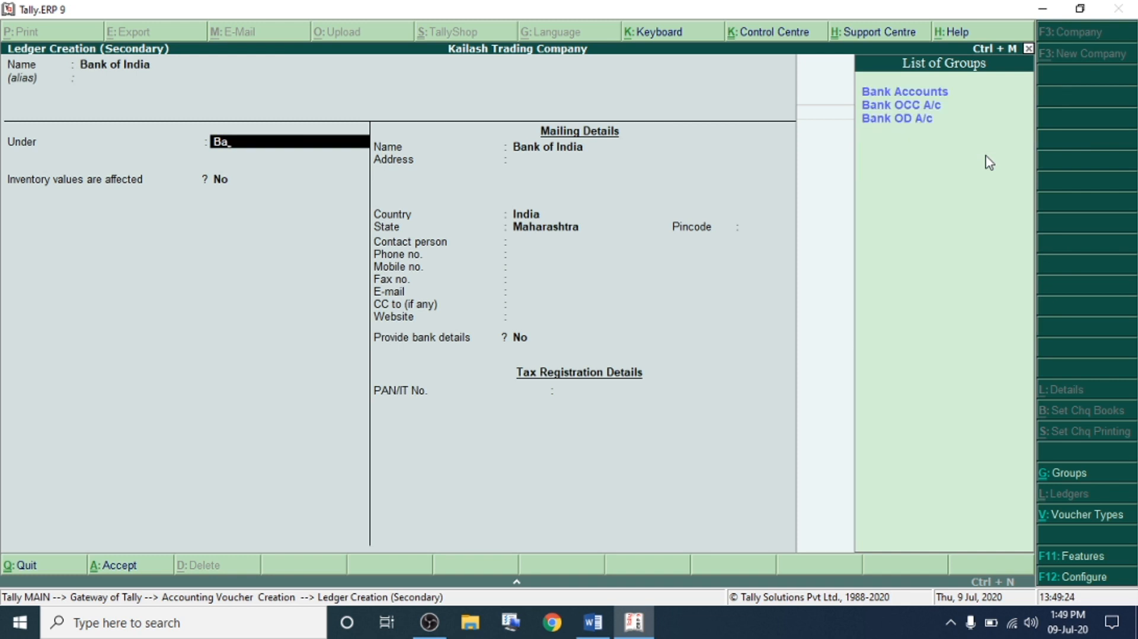
key(Return)
key(ctrl+a)
- Debit Bank of India with 15,00,000, accept its Cash bank allocation, and save the contra voucher
key(Return)
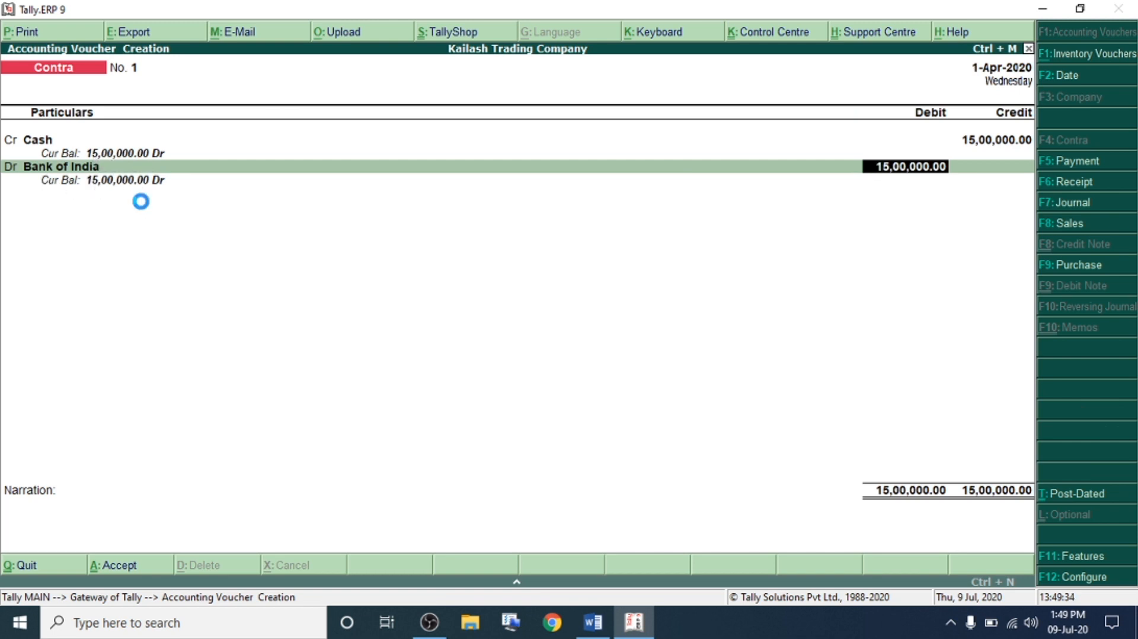
key(Return)
key(Return)
key(Return)
key(ctrl+a)
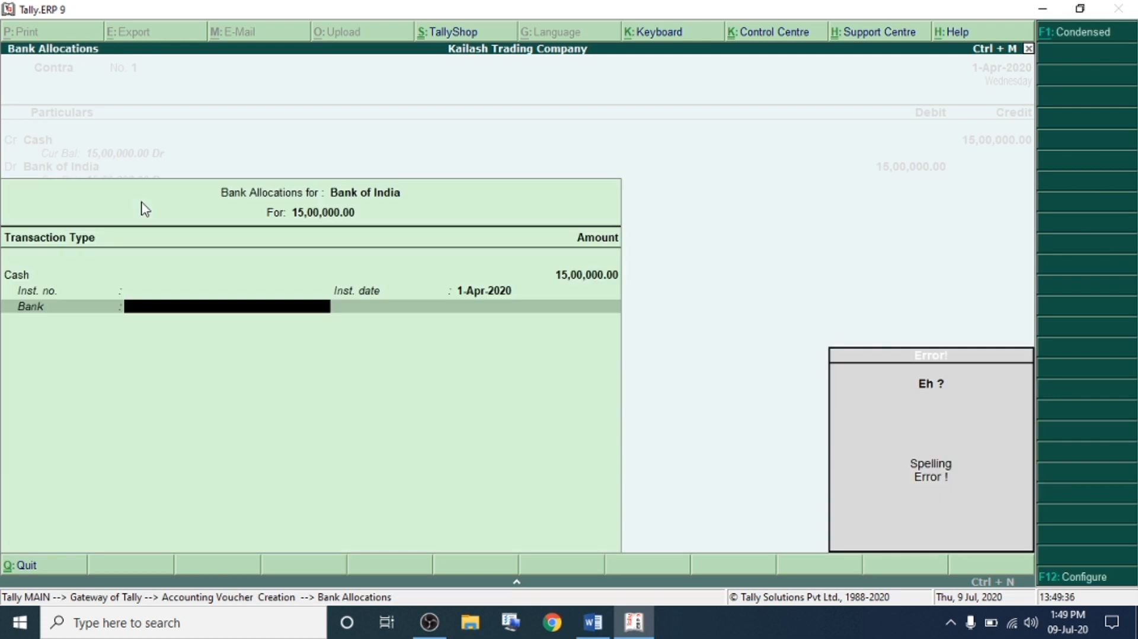
key(ctrl+a)
key(ctrl+a)
- Switch to the Word document and read the amount and cheque details of transaction 03, the machinery purchase
key(alt+Tab)
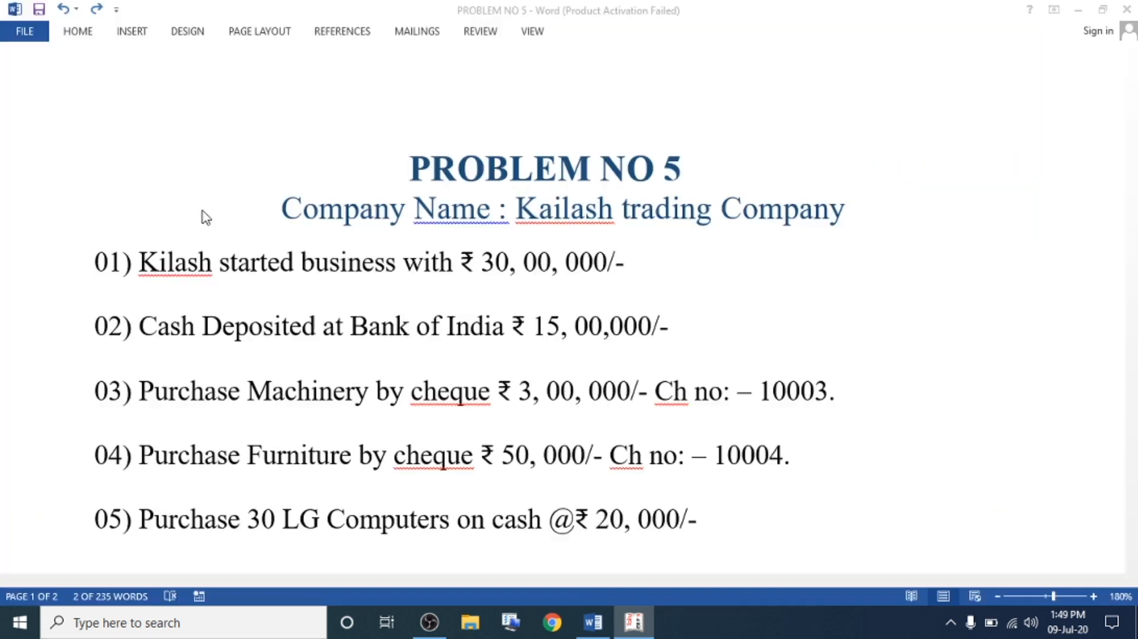
drag(144, 393, 623, 392)
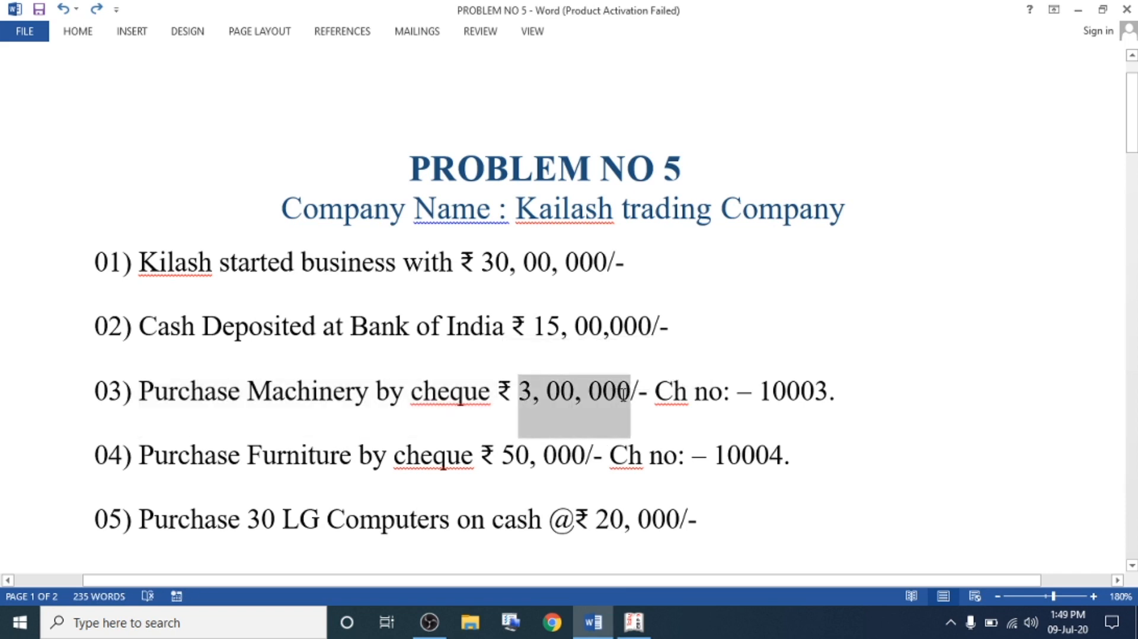
click(708, 392)
double_click(663, 392)
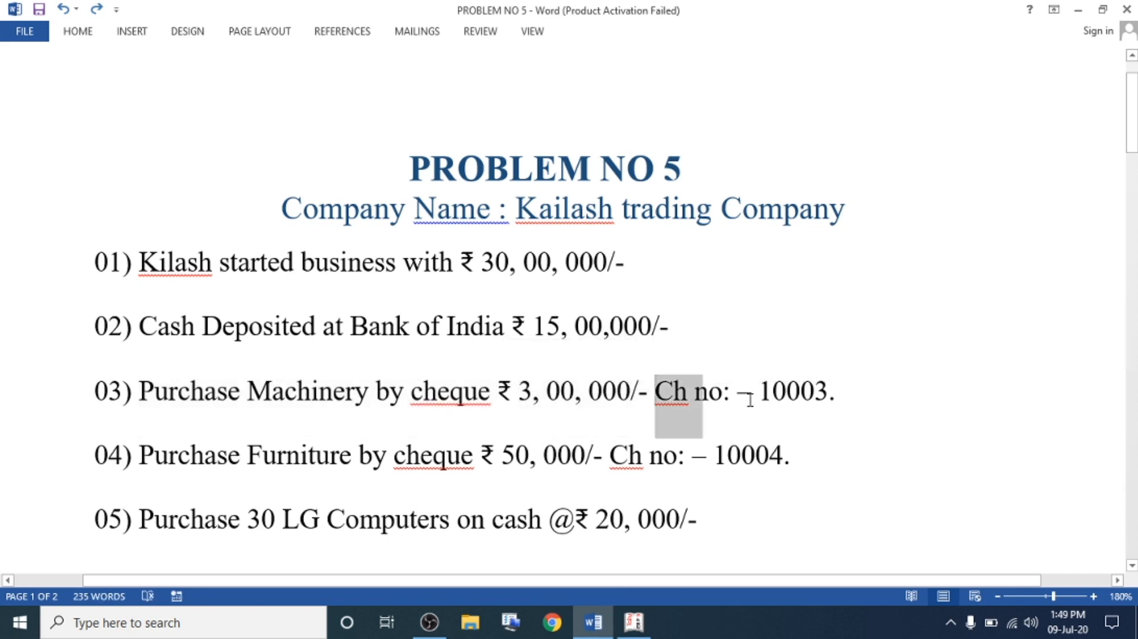
shift+click(749, 400)
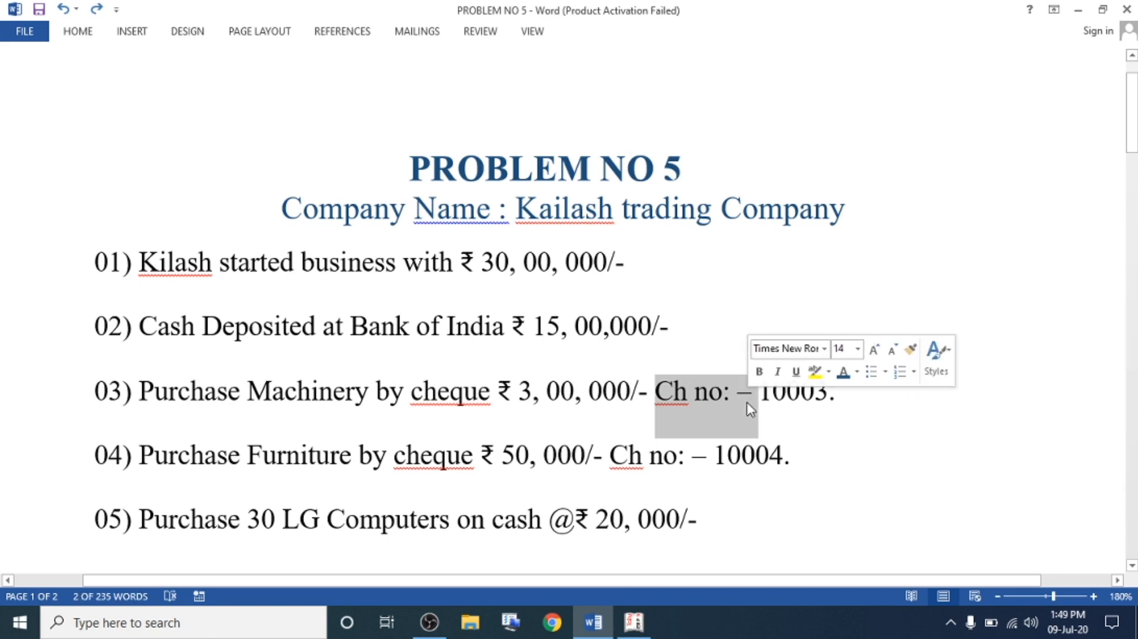
- Switch to Tally.ERP 9, start a payment voucher, and create the ledger Machinary A/c under Fixed Assets
click(634, 622)
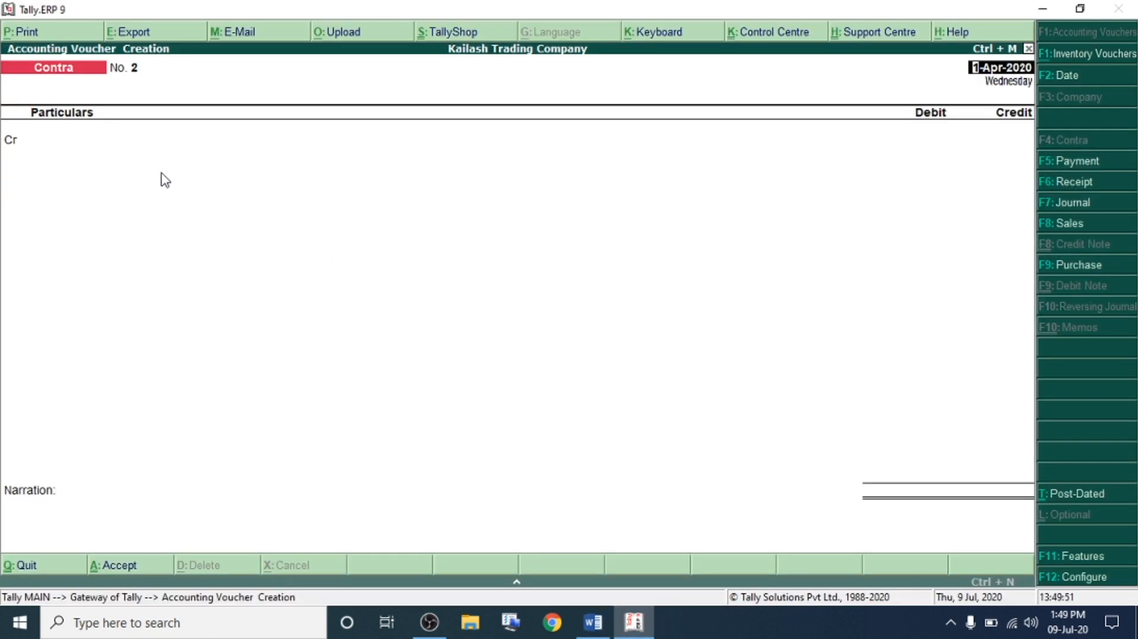
click(1088, 164)
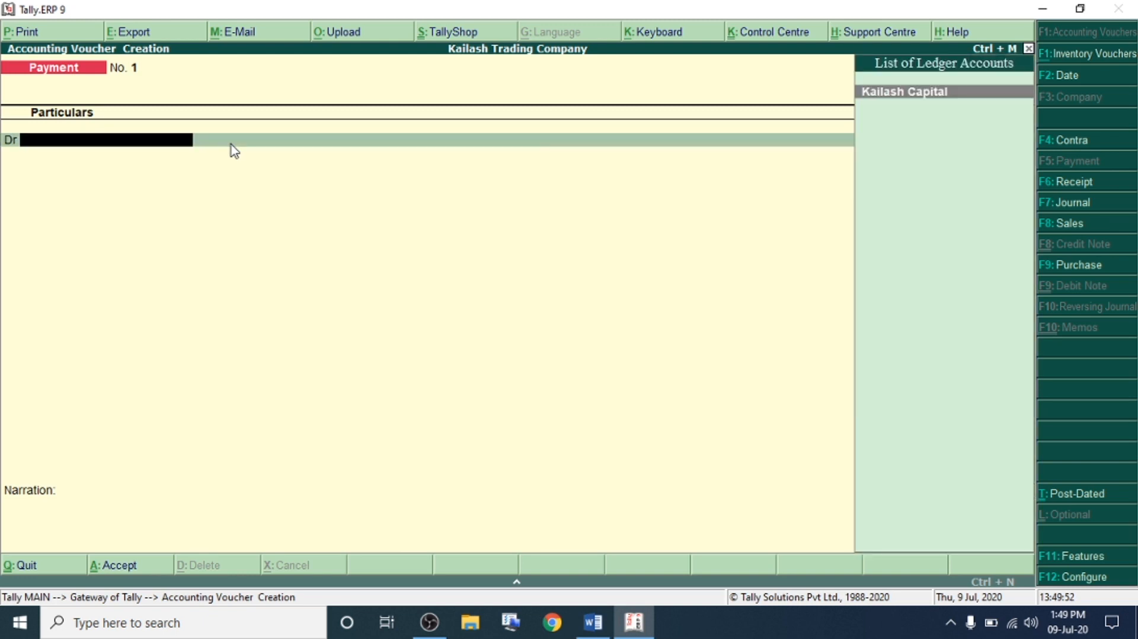
key(alt+c)
text(Machinary A/c)
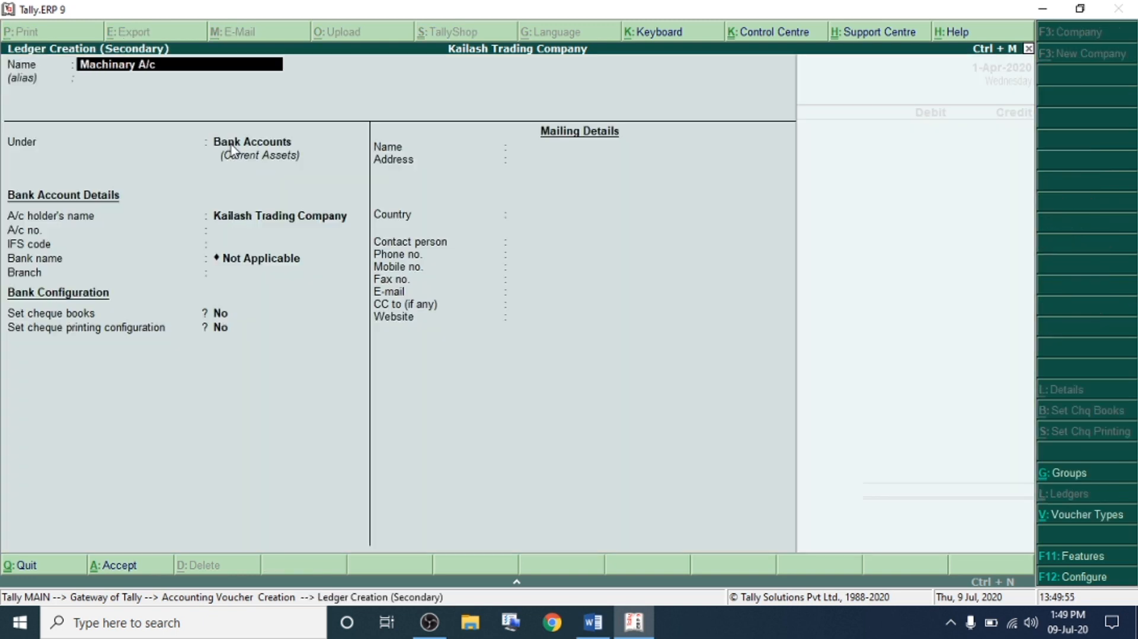
key(Return)
text(F)
key(Return)
key(ctrl+a)
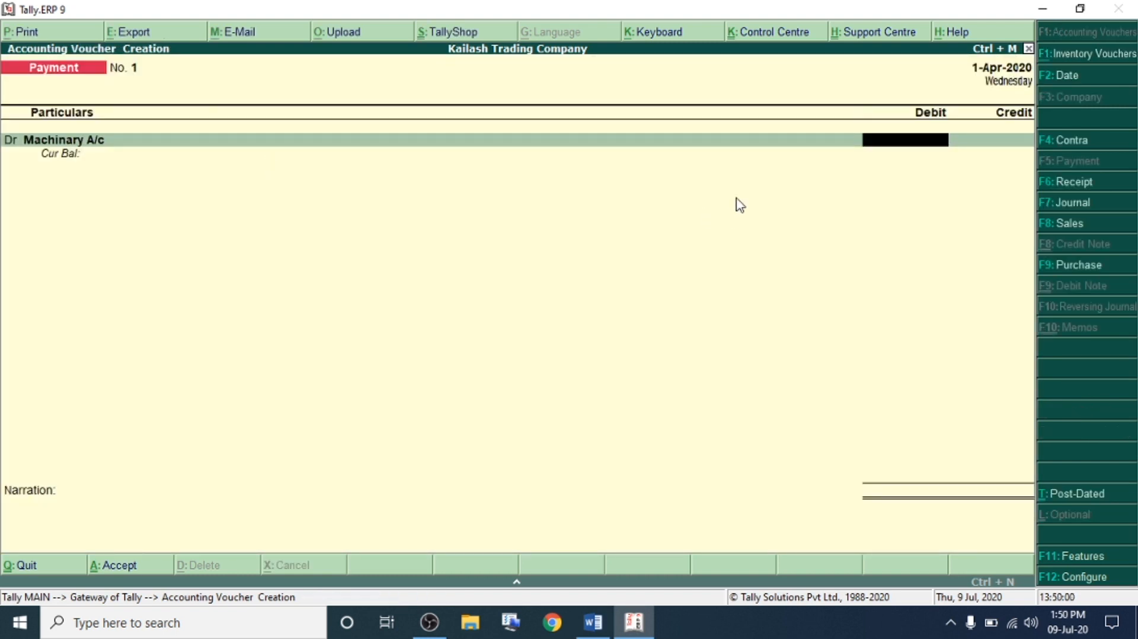
- Debit Machinary A/c with 3,00,000 and credit the same amount to Bank of India in the payment voucher
text(300000)
key(Return)
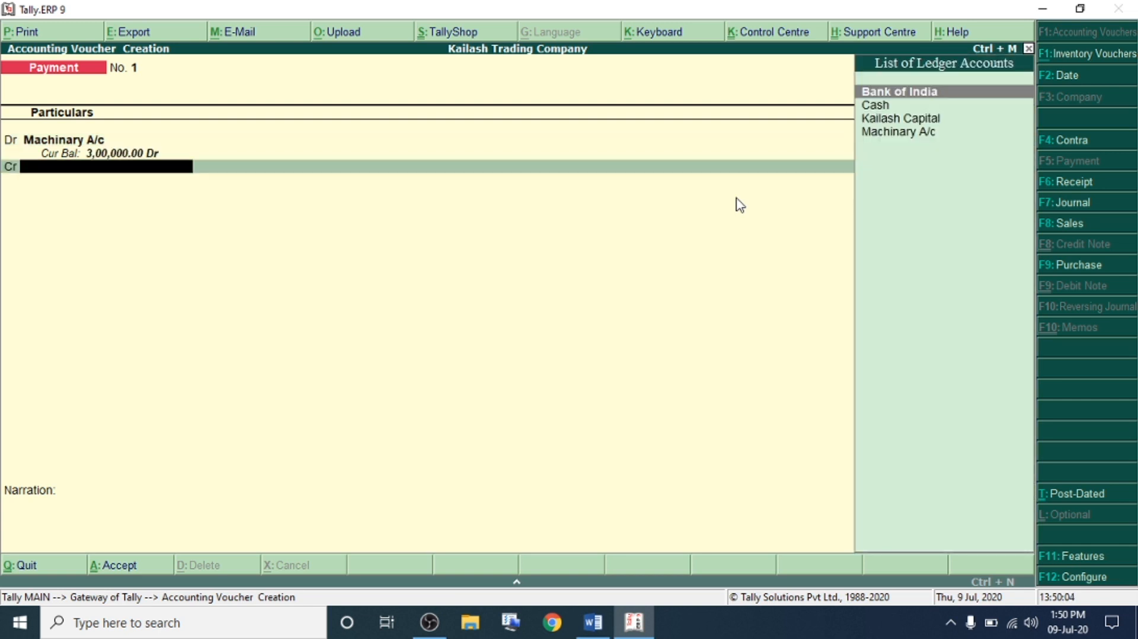
key(Down)
key(Up)
key(Return)
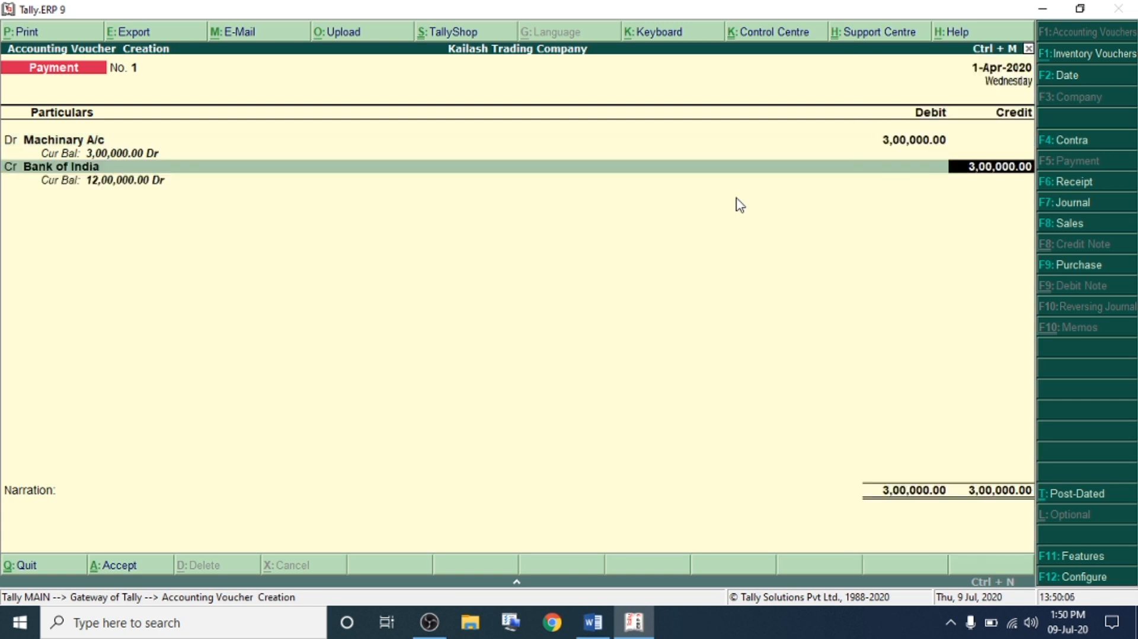
key(Return)
- Allocate the bank payment to a cheque with instrument number ch. no 10003 and save the payment voucher
key(Return)
key(Return)
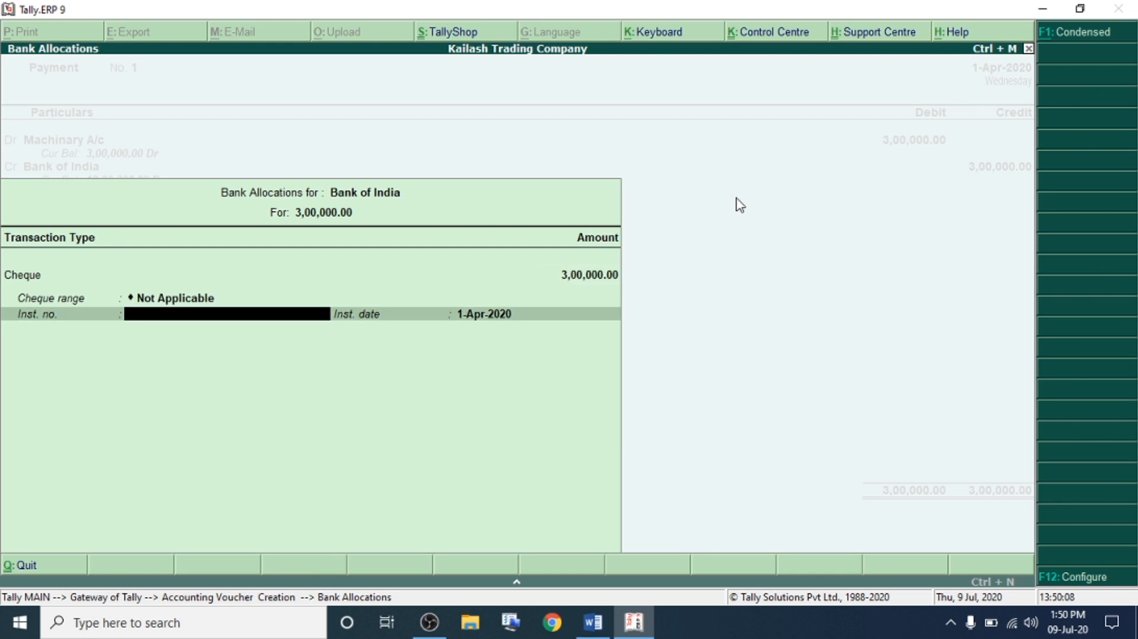
text(ch)
key(Return)
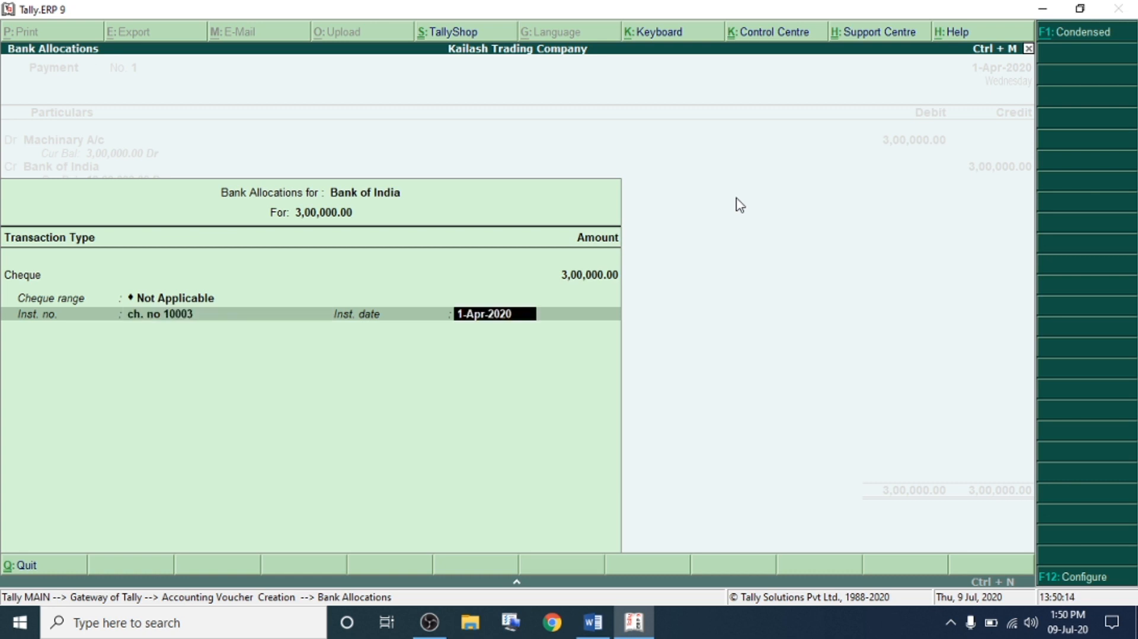
key(Return)
key(Return)
key(Return)
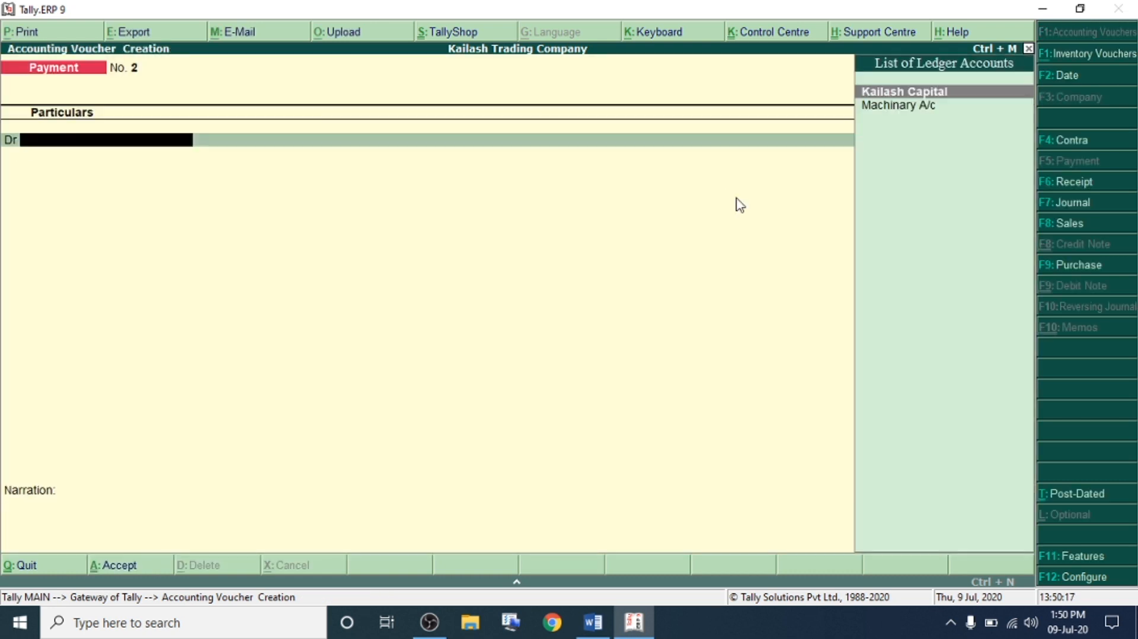
- Switch to the Word document to read transaction 04, the furniture purchase, and return to Tally.ERP 9
key(alt+Tab)
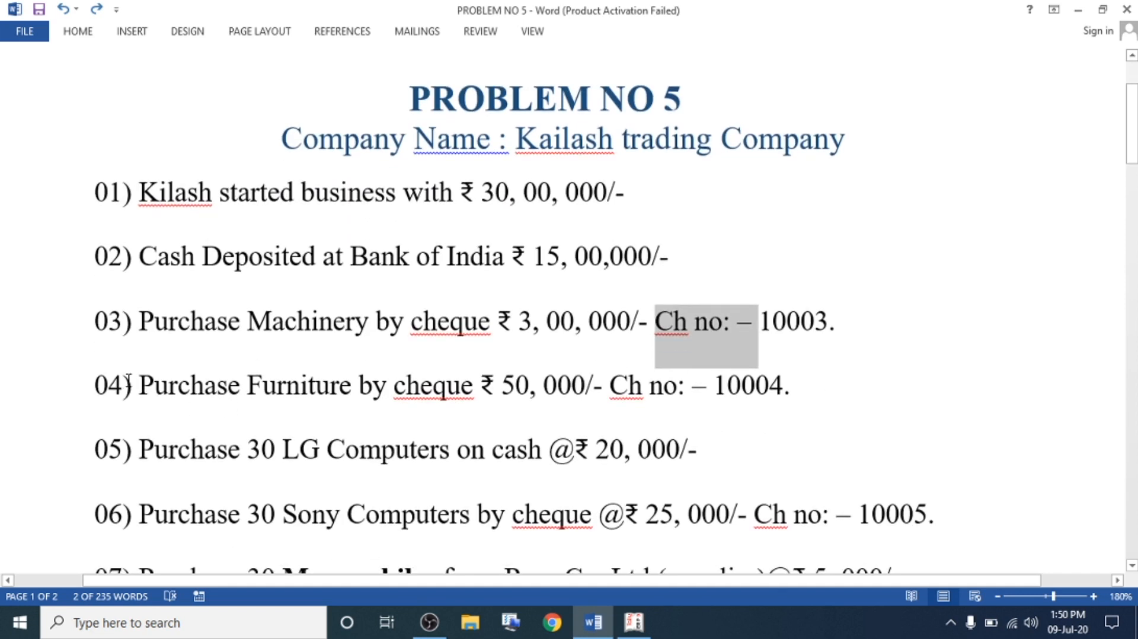
key(Down)
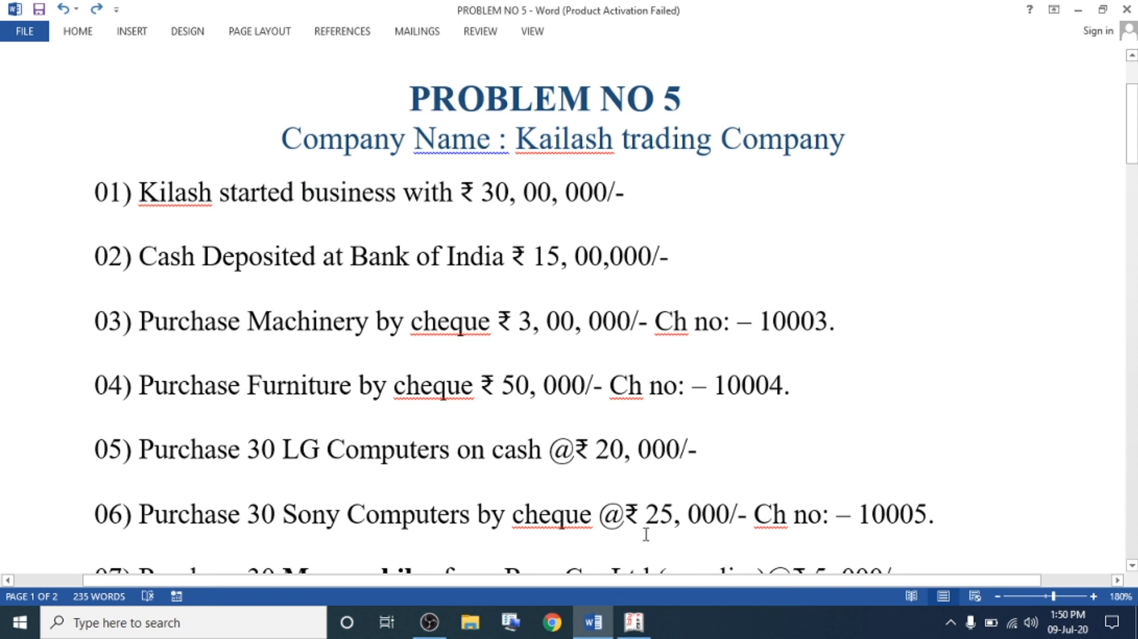
click(634, 622)
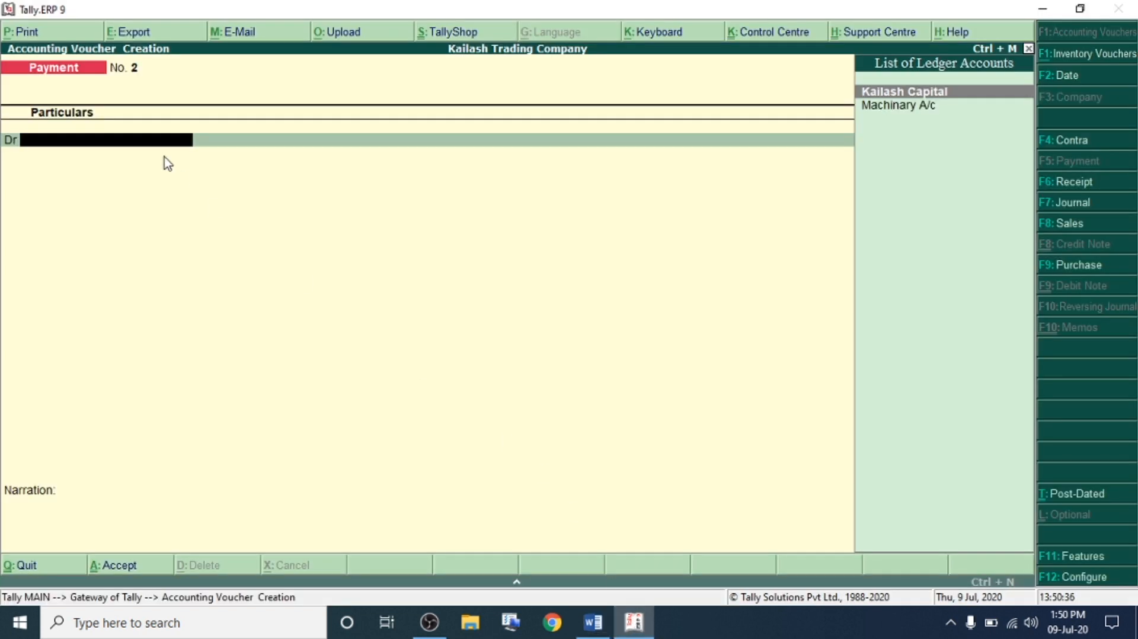
- Create the ledger Furntirue A/c under Fixed Assets for the payment voucher's debit line
key(alt+c)
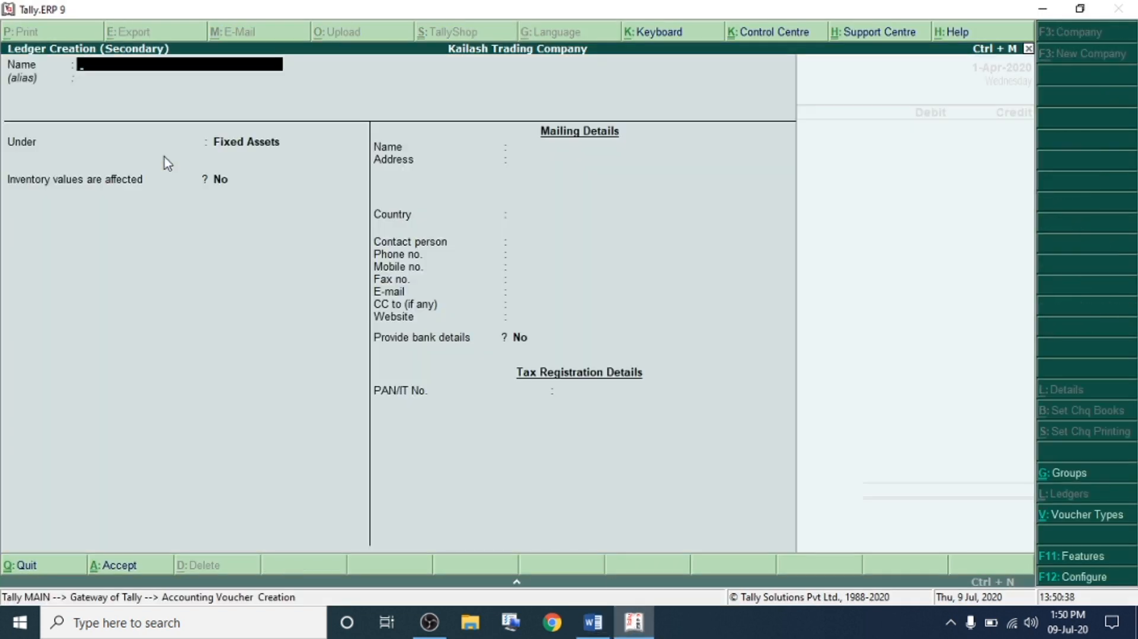
text(Furntirue a)
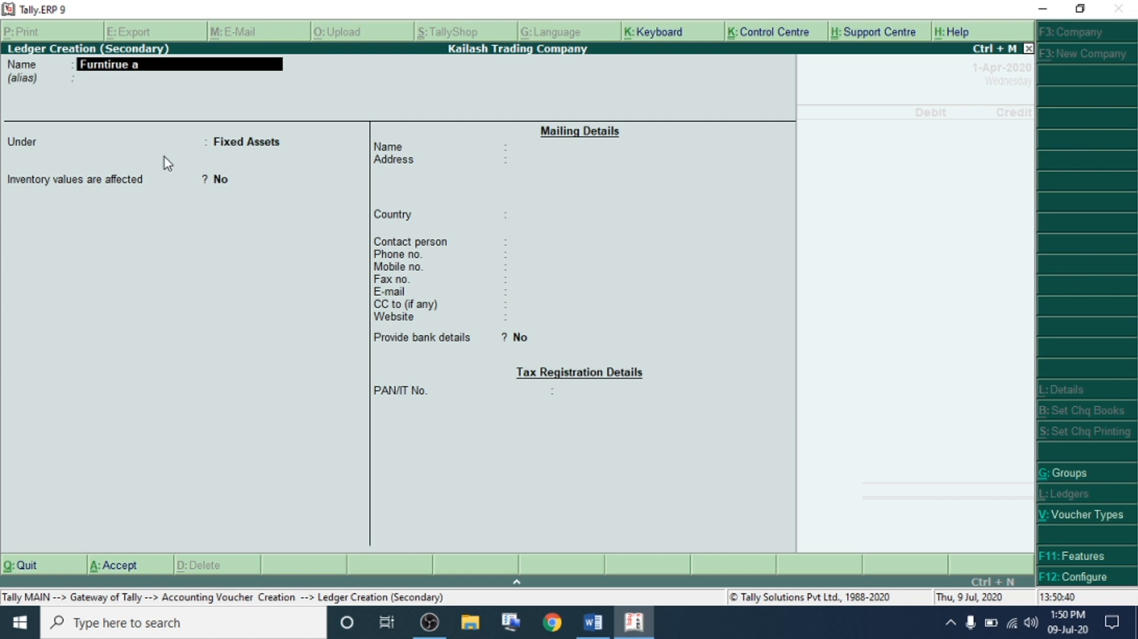
text(/c)
key(Return)
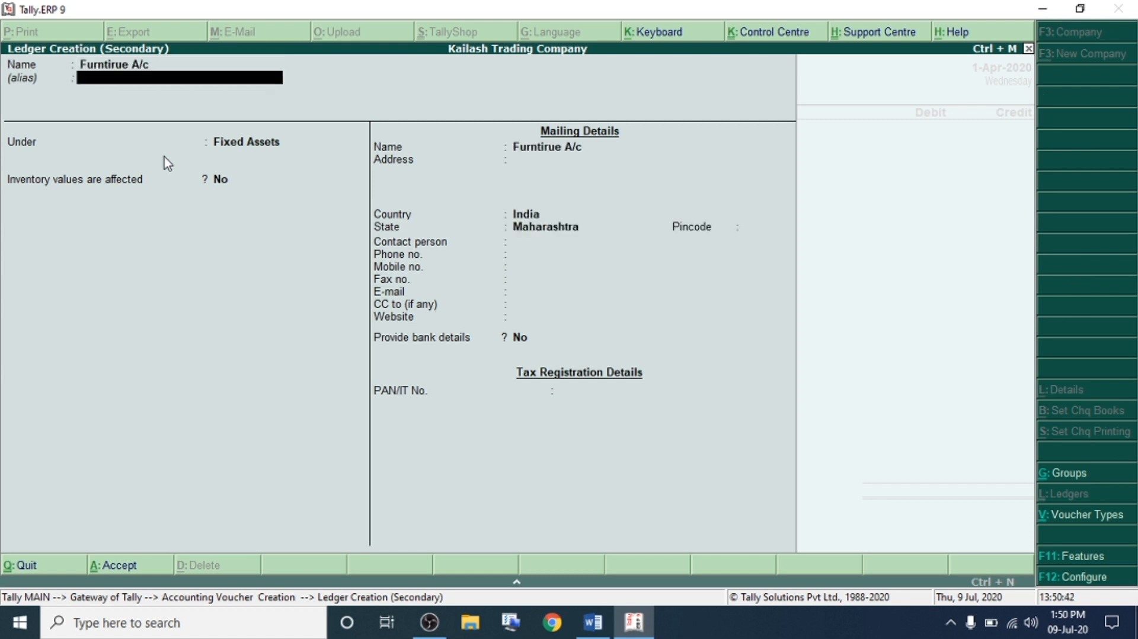
key(Return)
key(Return)
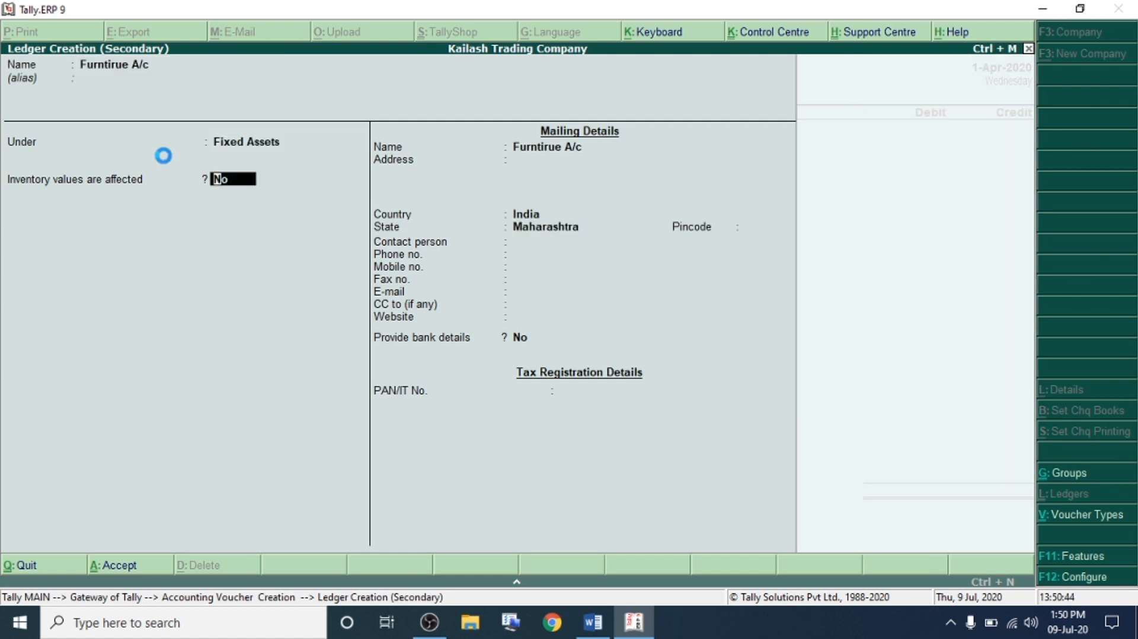
key(ctrl+a)
- Debit Furntirue A/c with 50,000 and credit the same amount to Bank of India
text(50000)
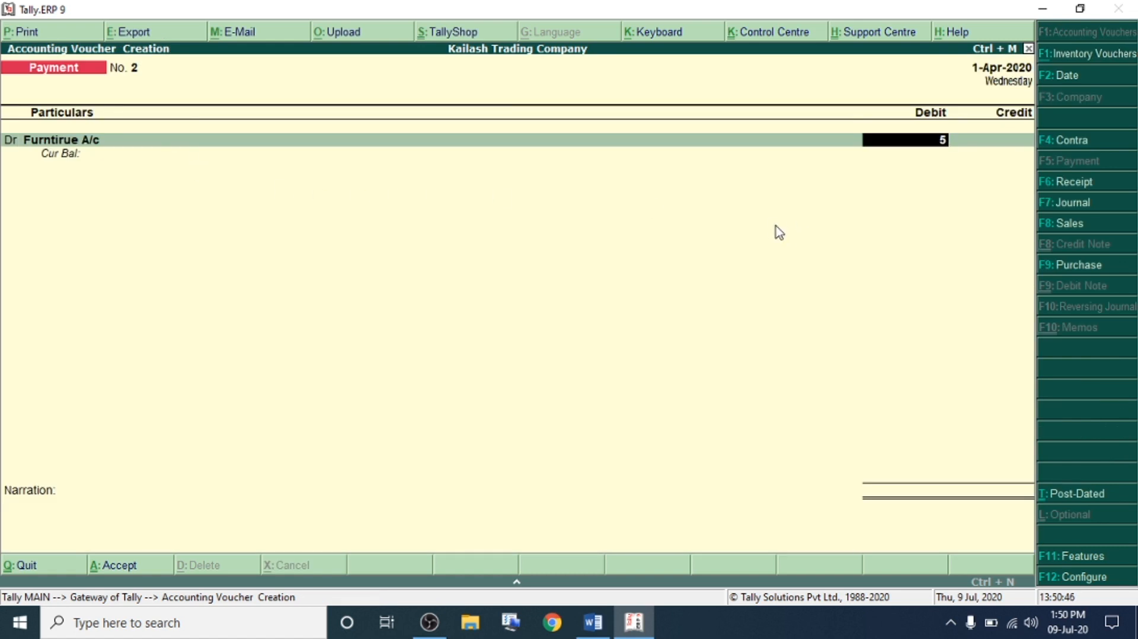
key(Return)
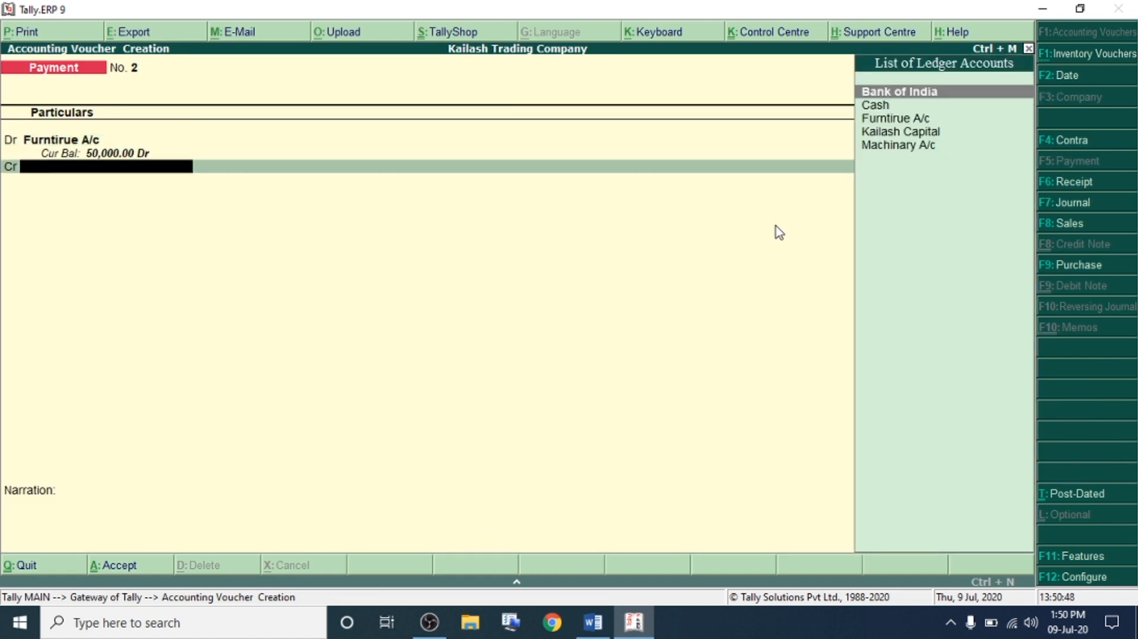
key(Return)
key(Return)
- Allocate the furniture payment to a cheque with instrument number ch .no 10004 and save the voucher
key(Return)
key(Return)
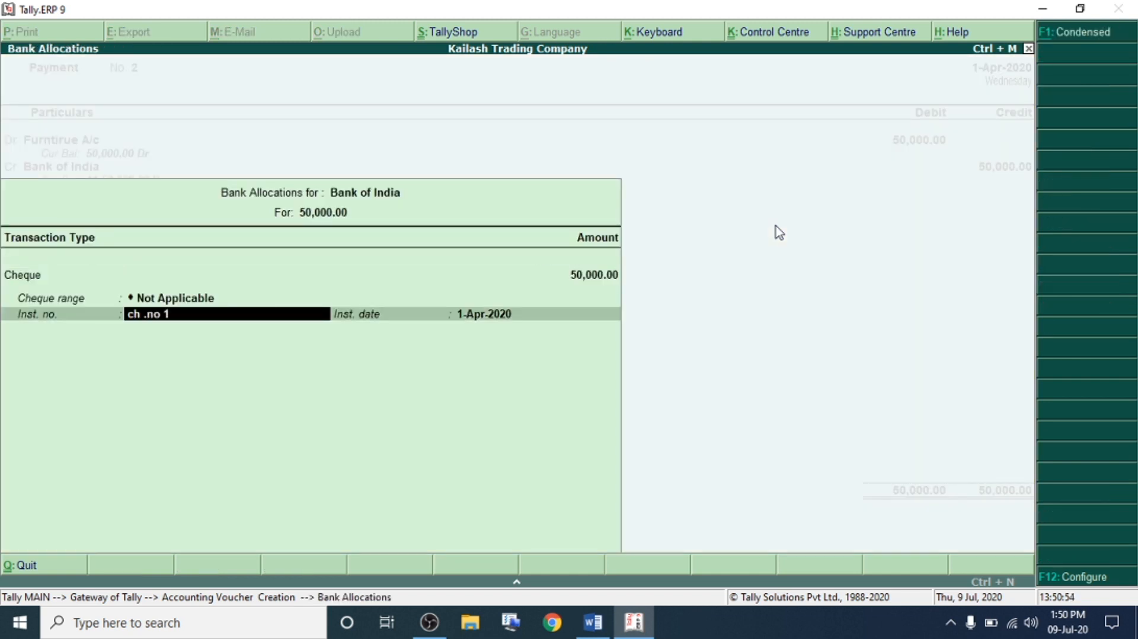
text(ch .no 10004)
key(Return)
key(Return)
key(Return)
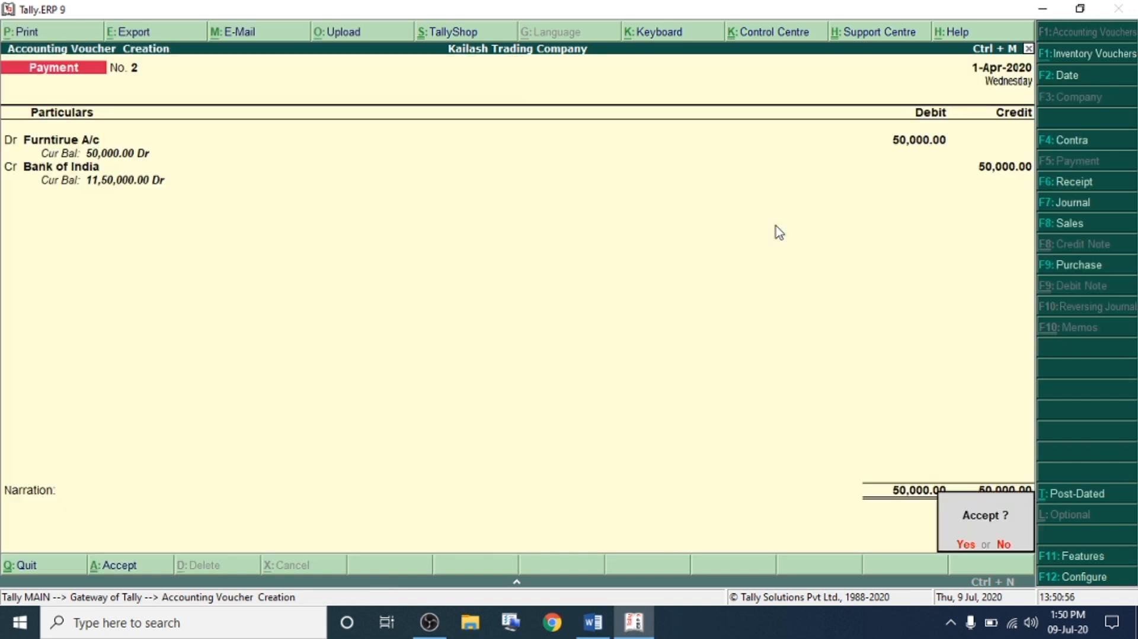
key(Return)
- Switch to the Word document and read the quantity, rate and payment mode of transaction 05, the LG computers purchase
key(alt+Tab)
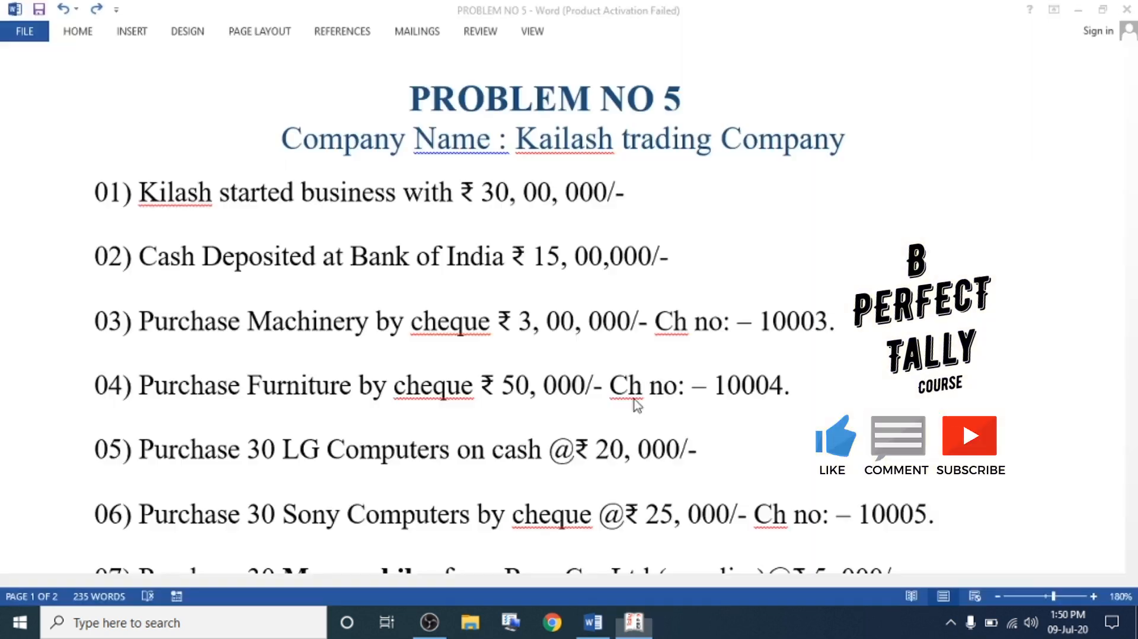
scroll(640, 360, down, 1)
click(148, 379)
click(227, 379)
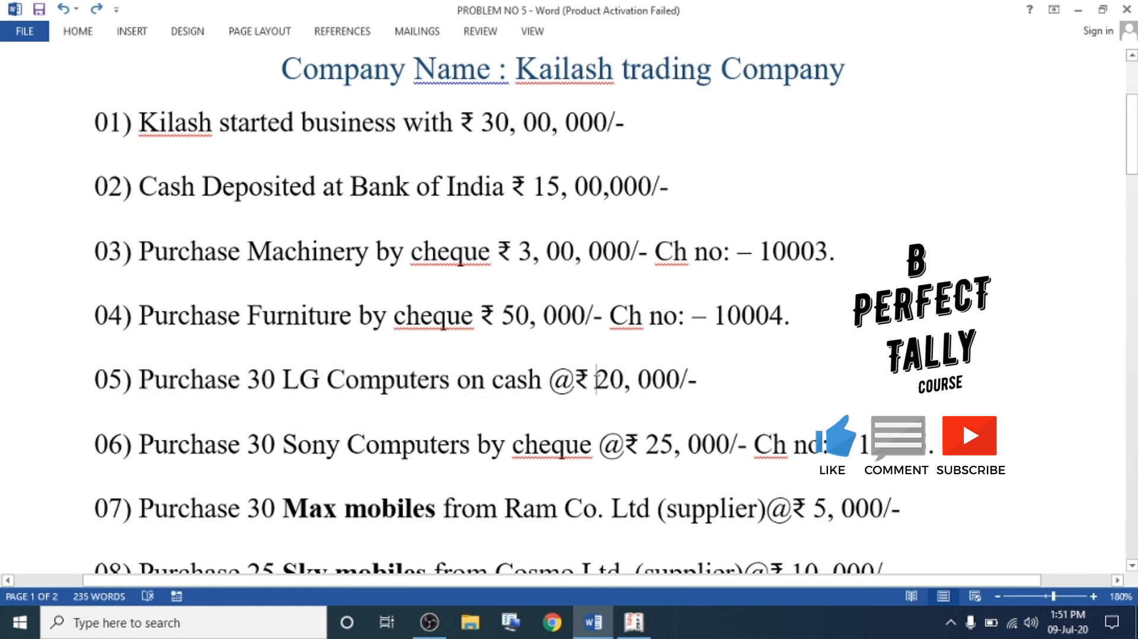
drag(595, 379, 704, 386)
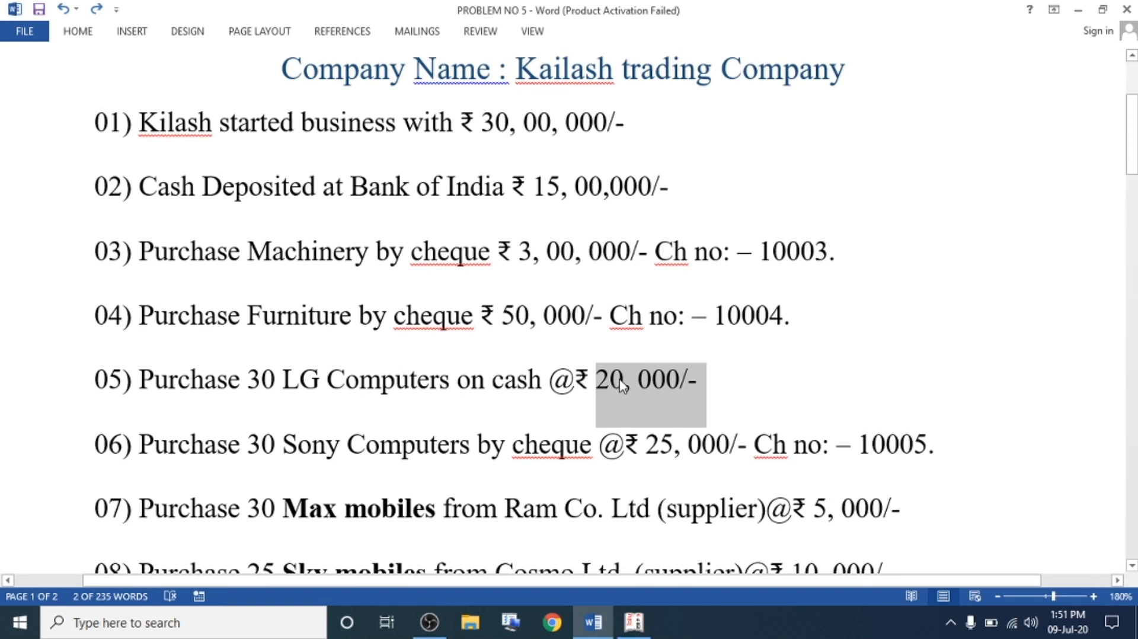
click(619, 380)
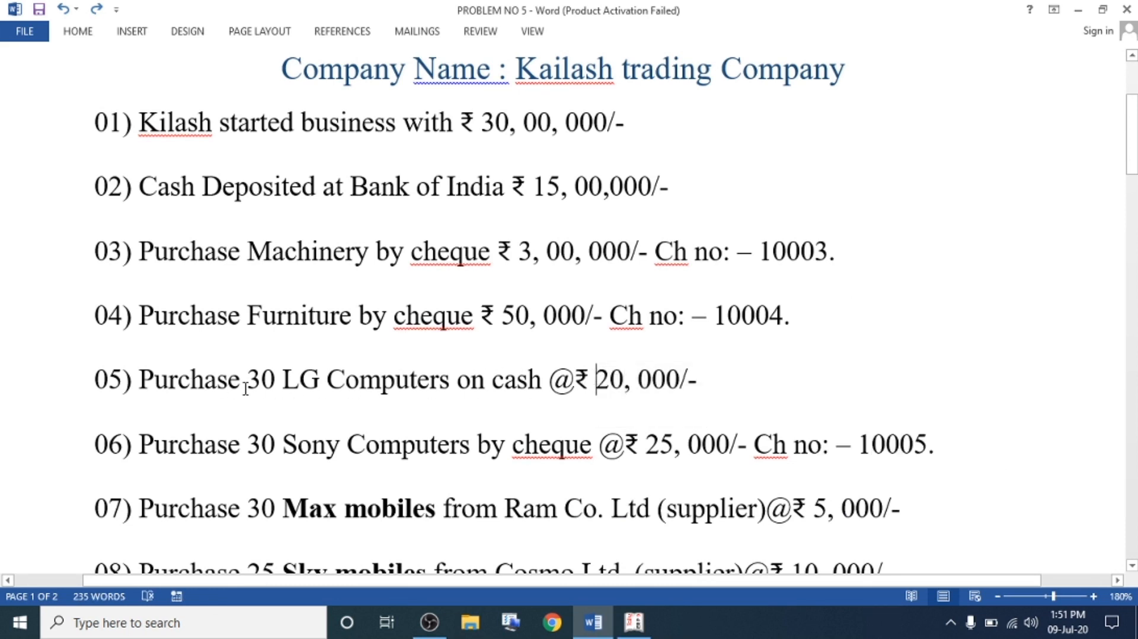
drag(148, 379, 707, 374)
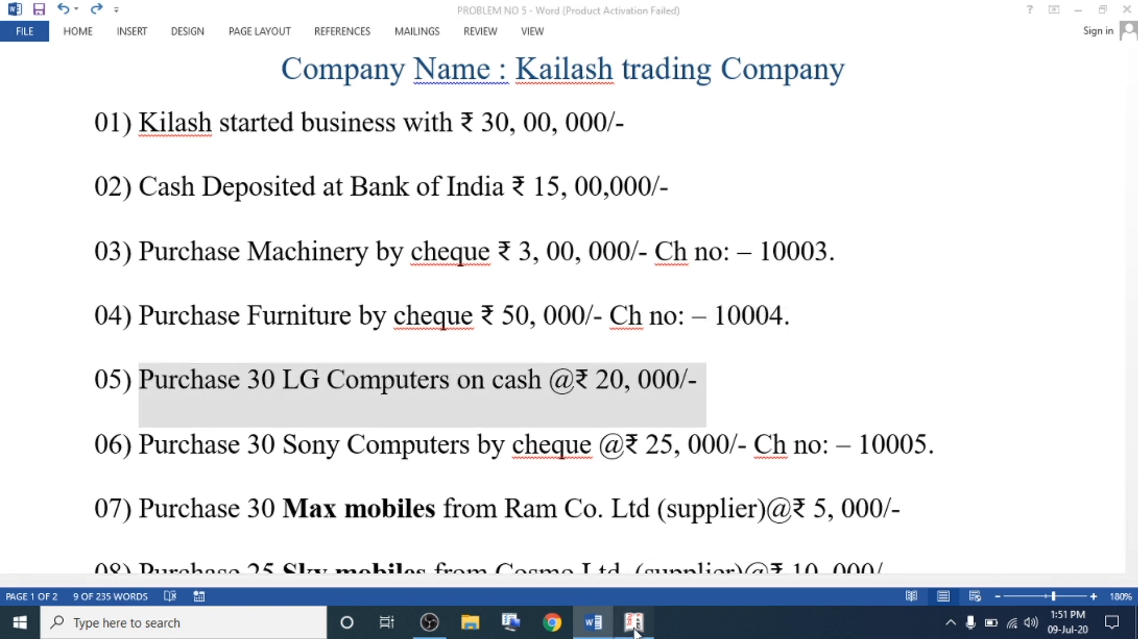
- Switch to Tally.ERP 9, start a purchase voucher with Cash as the party account, and accept the default supplier details
click(634, 622)
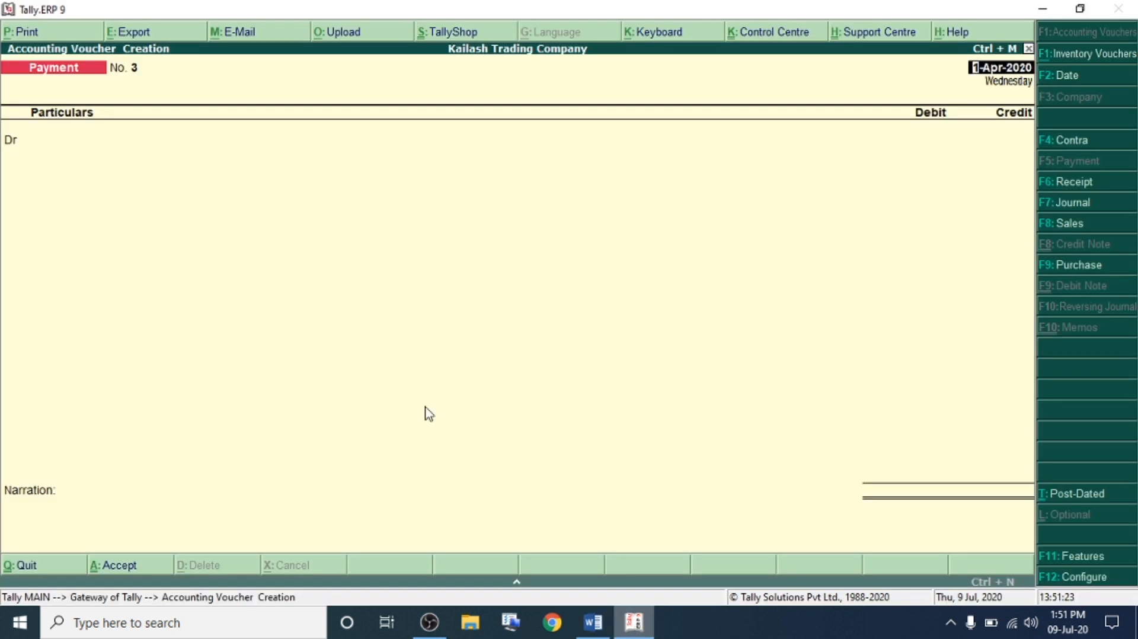
click(1066, 265)
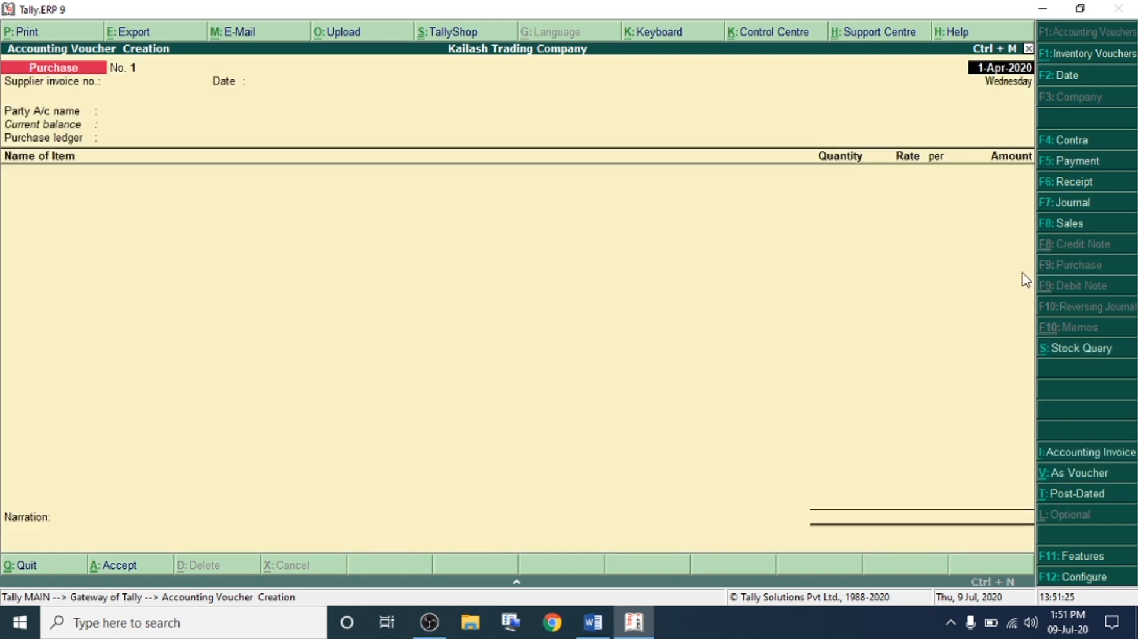
click(143, 119)
key(Down)
key(Return)
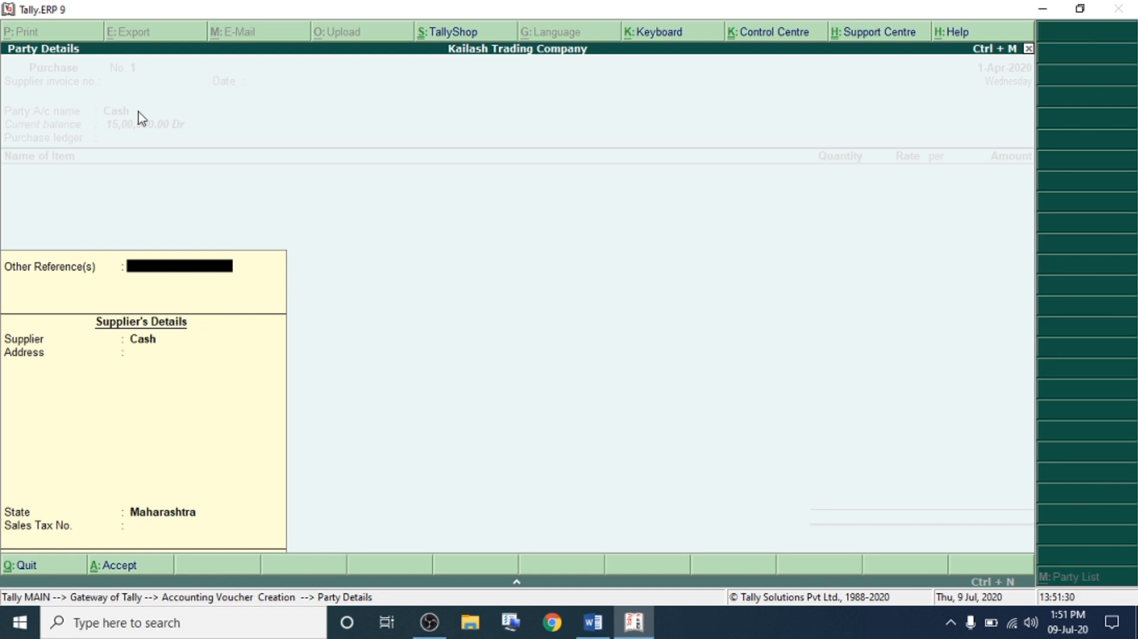
key(Return)
key(Return)
key(Return)
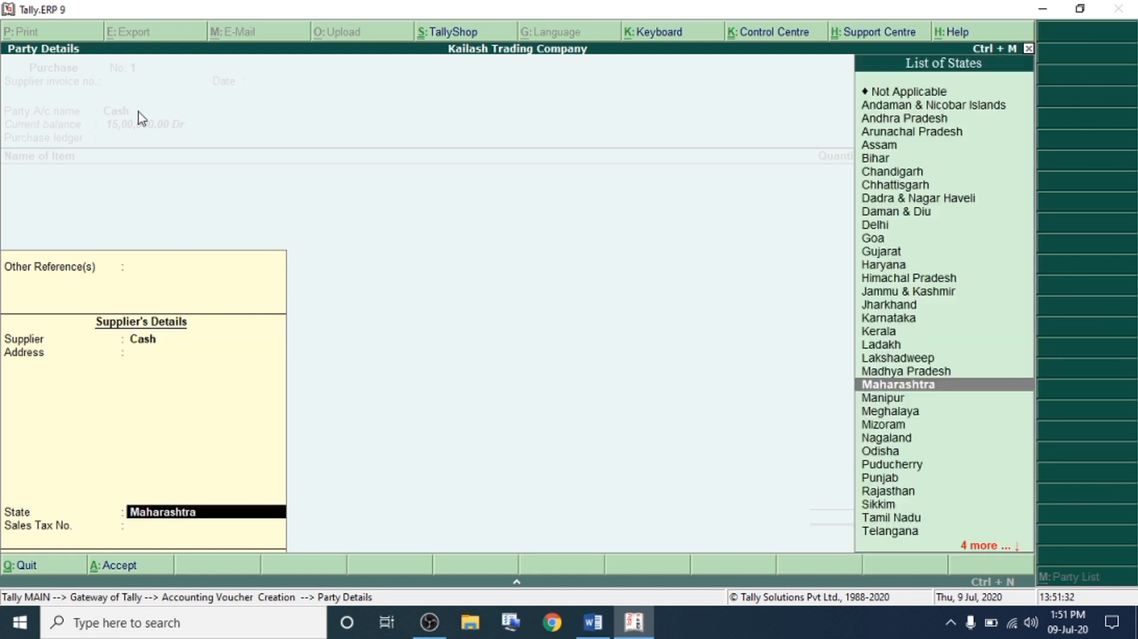
key(Return)
key(Return)
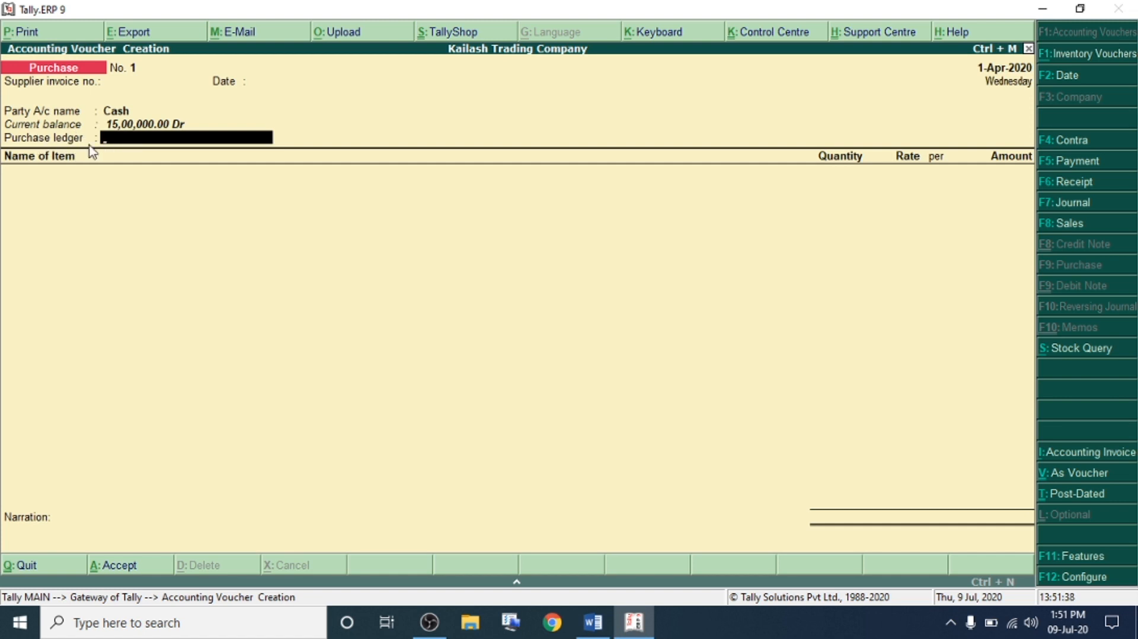
- Create the ledger Purchase A/c under Purchase Accounts as the voucher's purchase ledger
key(alt+c)
text(Purchase a/c)
key(Return)
key(Return)
text(Pur)
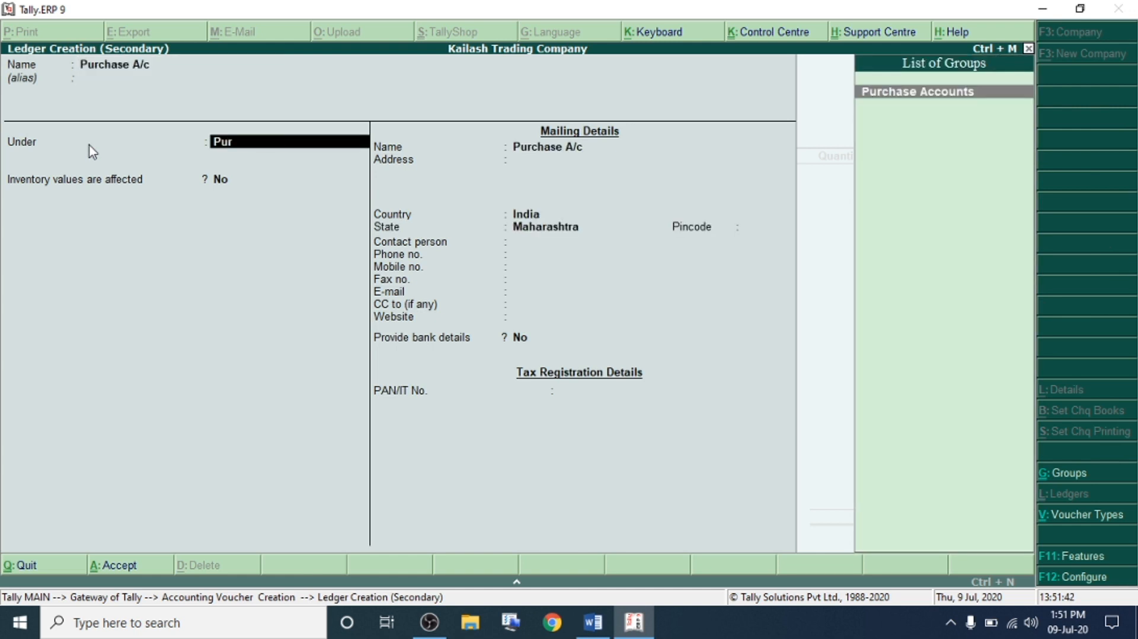
key(Return)
key(ctrl+a)
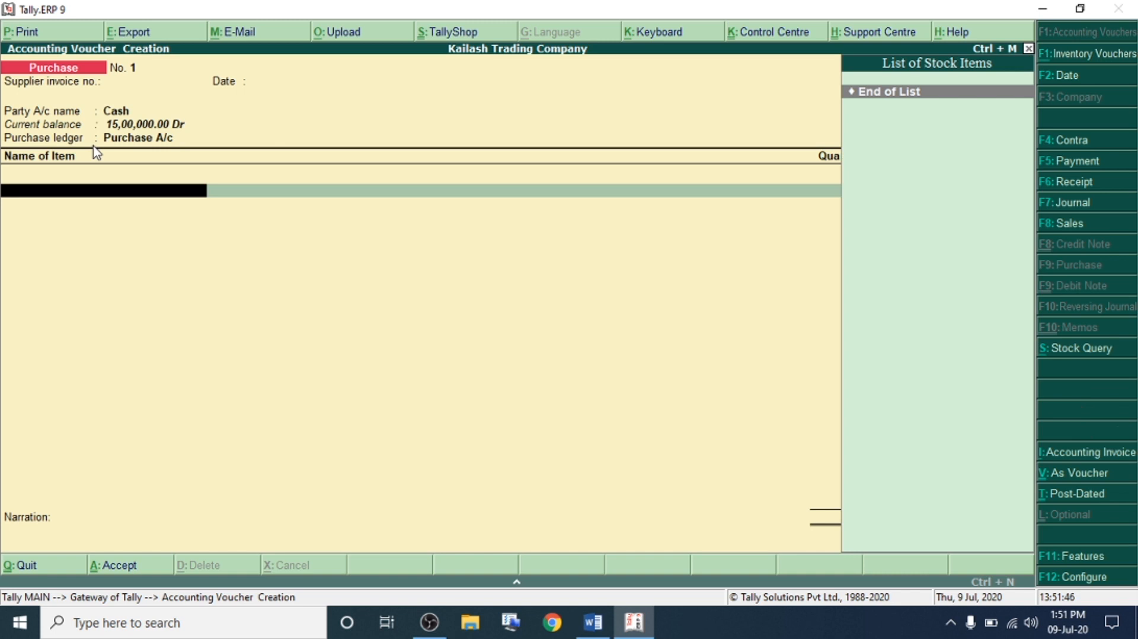
- Start a new stock item named LG Computer for the purchase voucher's item line, with no alias
key(alt+c)
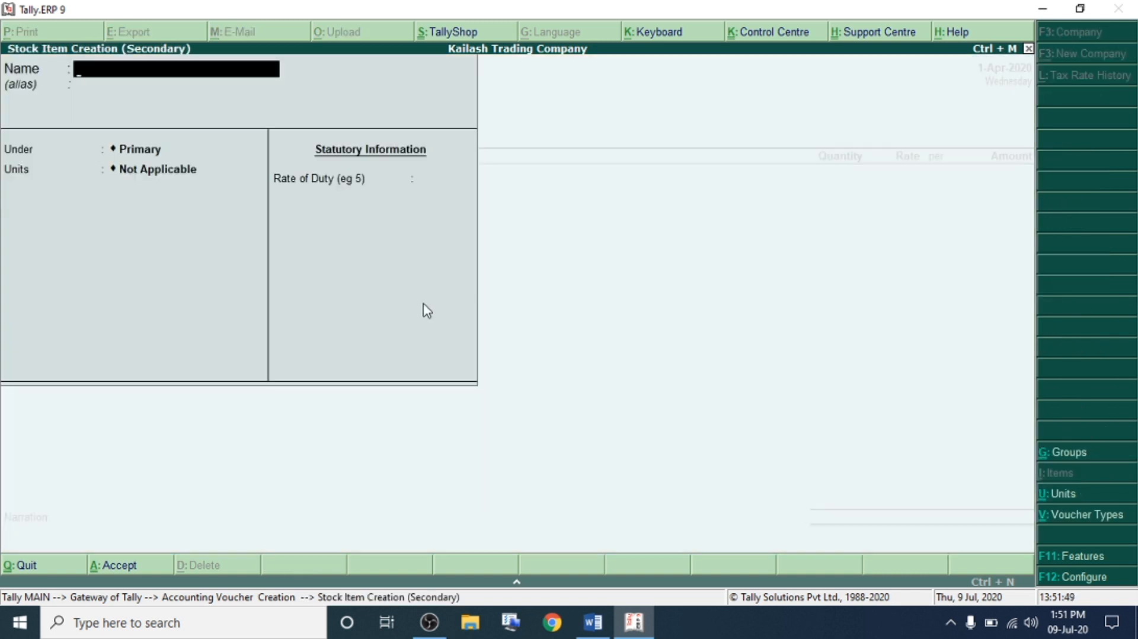
text(LG Computer)
key(Return)
key(Return)
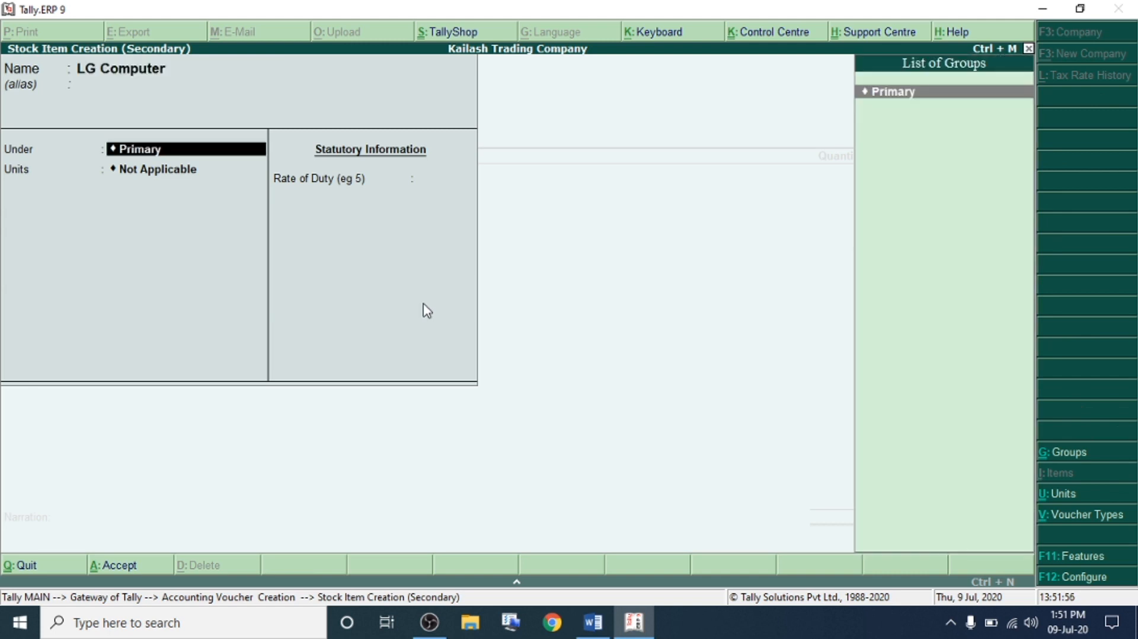
- Create the stock group Electronics under Primary, without adding item quantities, as the group of the LG Computer item
text(lectronics)
key(Return)
key(Return)
key(Return)
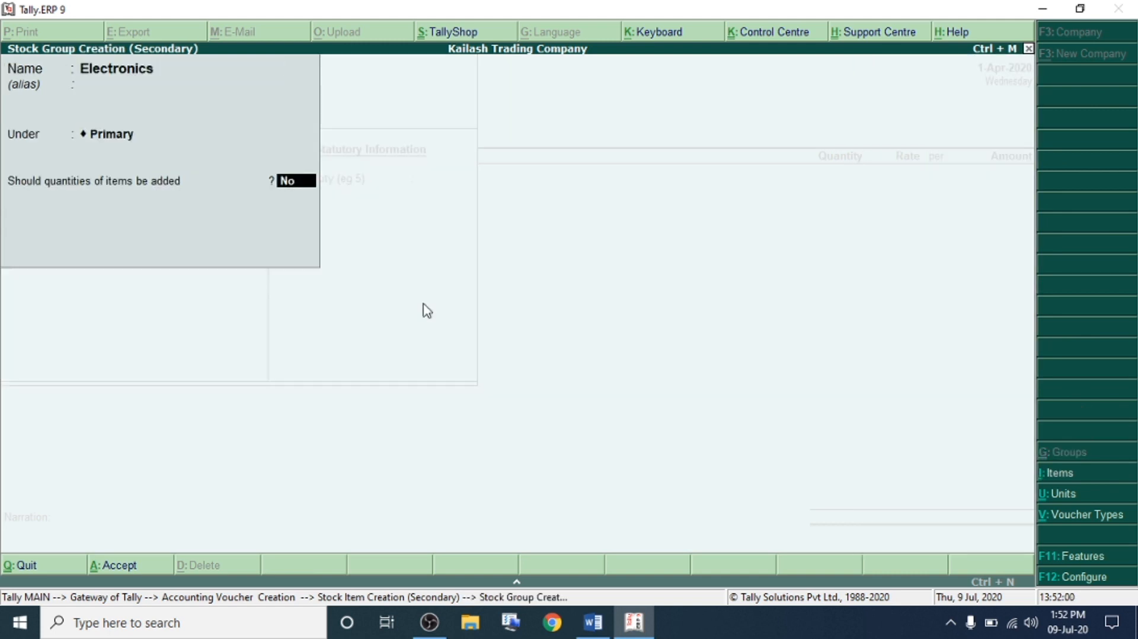
key(Return)
key(Return)
key(BackSpace)
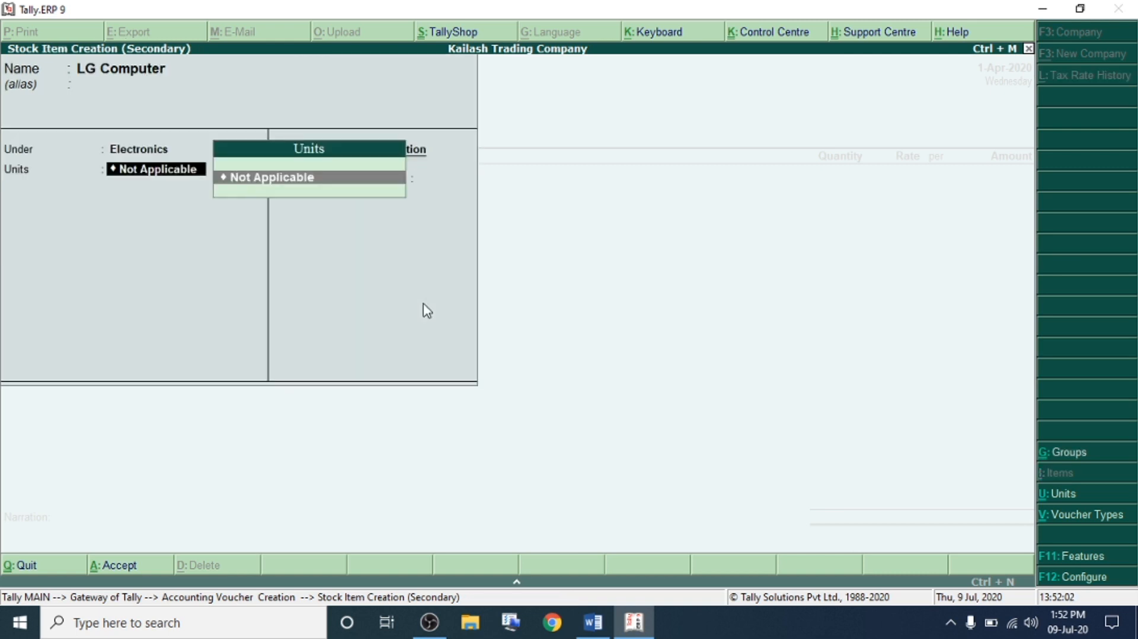
- Create the simple unit Nos with formal name Numbers, assign it to the LG Computer item, and save the item
key(alt+c)
text(Nos)
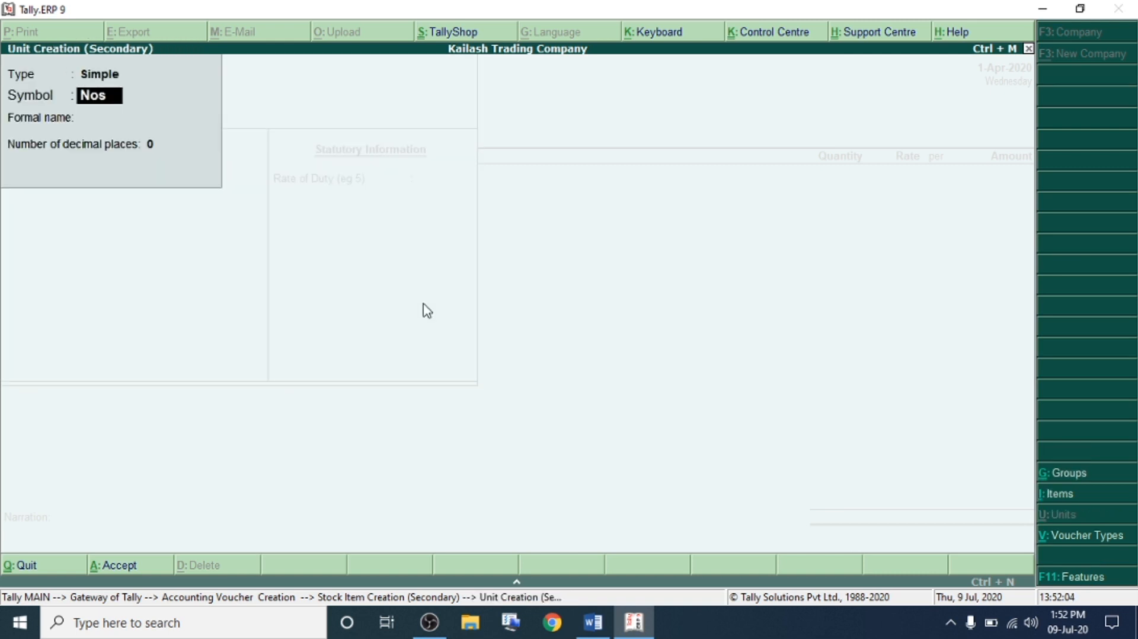
key(Return)
text(numbers)
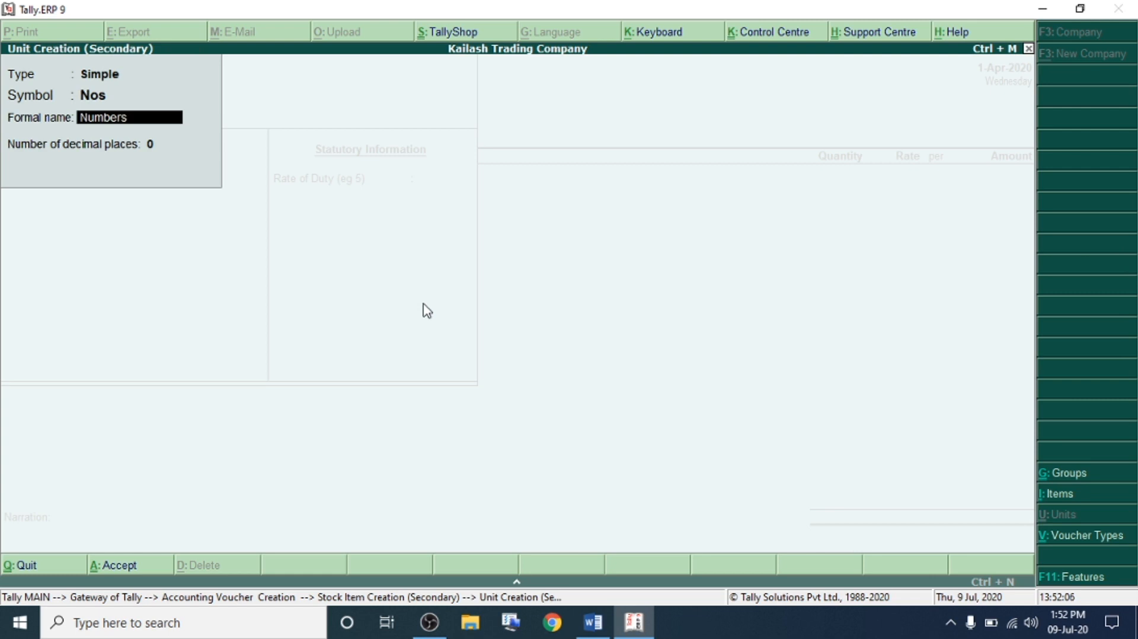
key(Return)
key(Return)
key(Return)
key(Return)
key(Return)
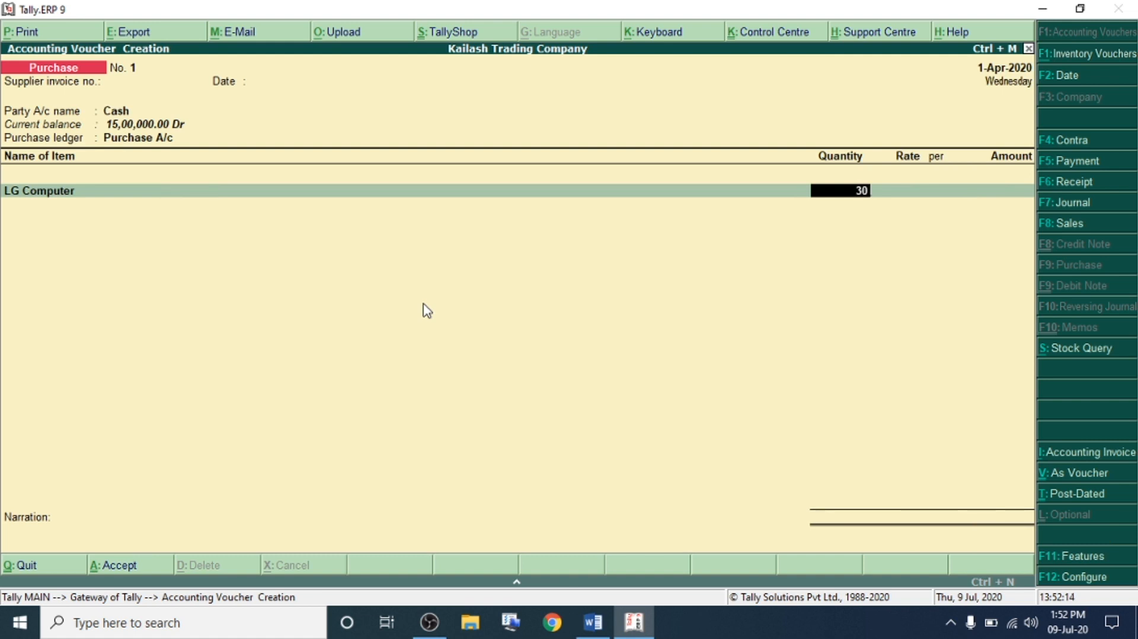
- Complete the LG Computer line with 30 Nos at a rate of 20,000 and accept the purchase voucher without a narration
key(Return)
text(20000)
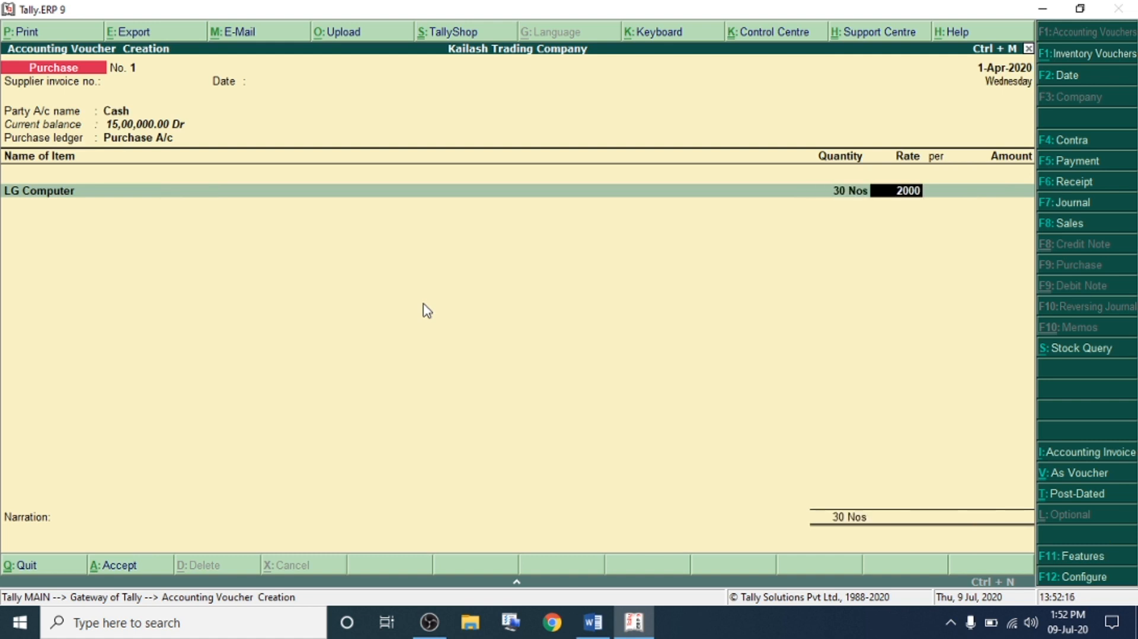
key(Return)
key(Return)
key(Return)
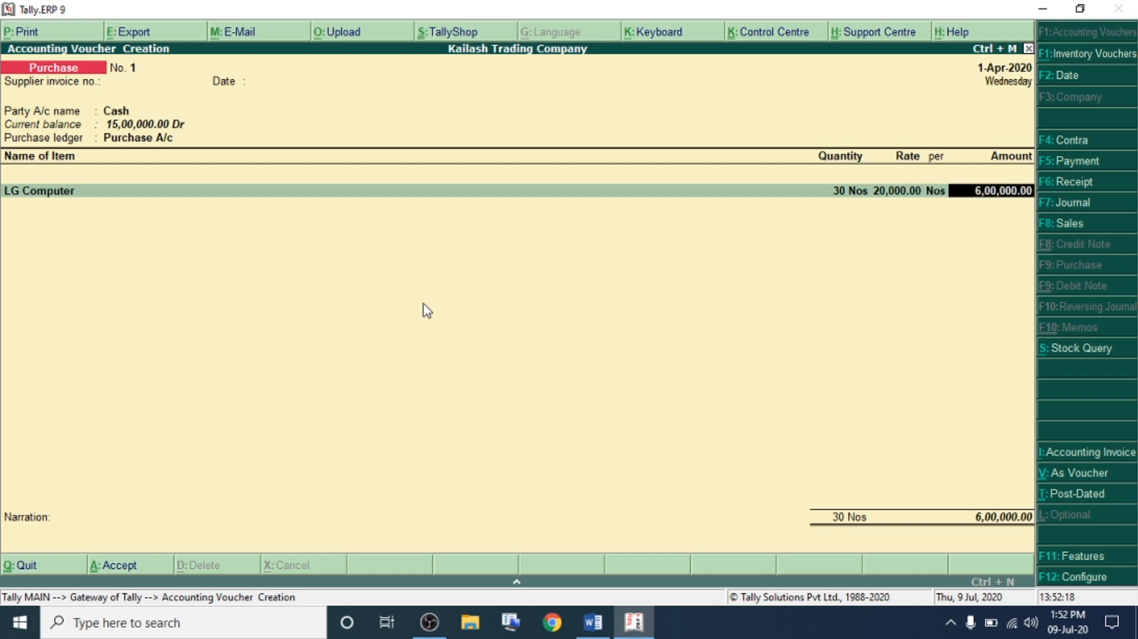
click(989, 194)
key(Return)
key(Return)
key(Return)
key(Return)
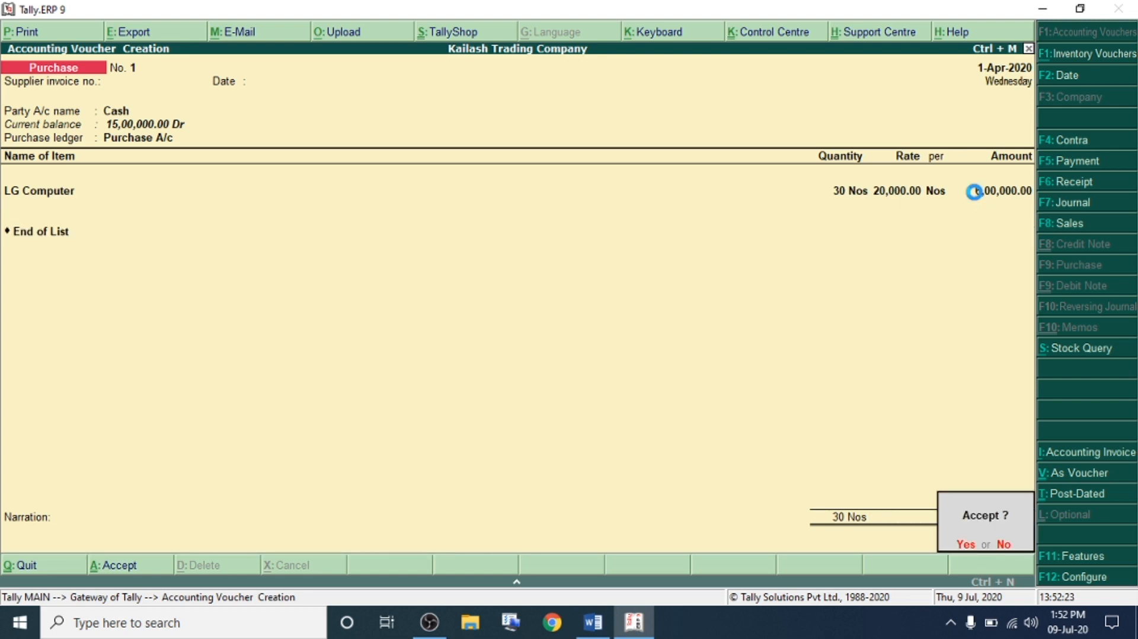
- Switch to the Word document PROBLEM NO 5 and read the item, quantity, rate and payment mode of transaction 06
click(592, 621)
scroll(599, 416, down, 3)
drag(142, 307, 242, 308)
drag(345, 307, 807, 307)
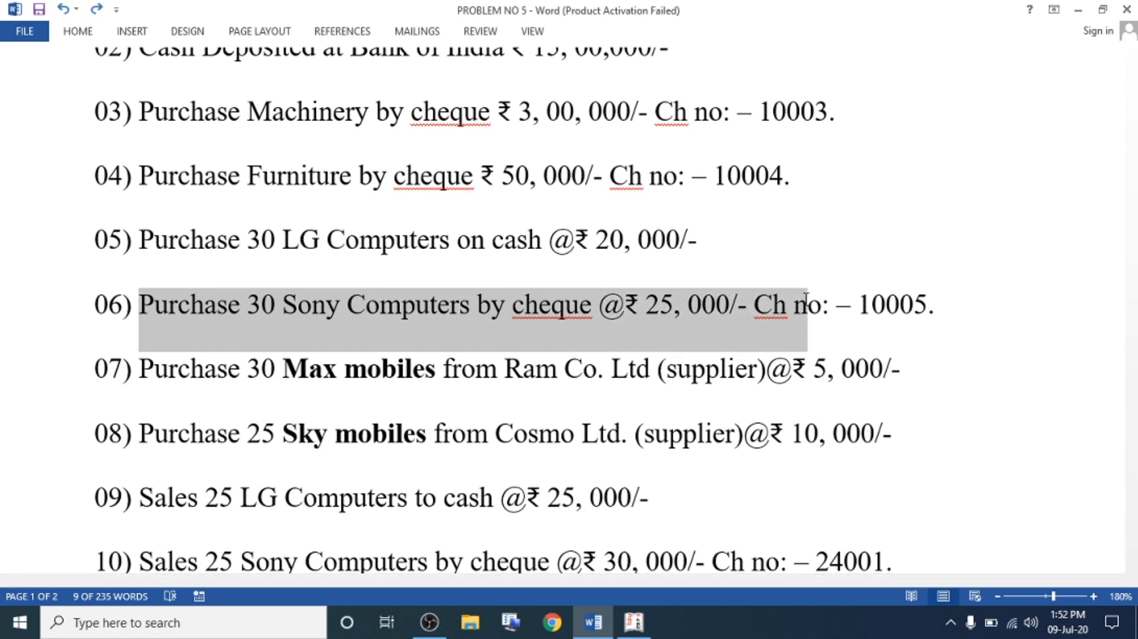
click(660, 308)
drag(644, 305, 675, 305)
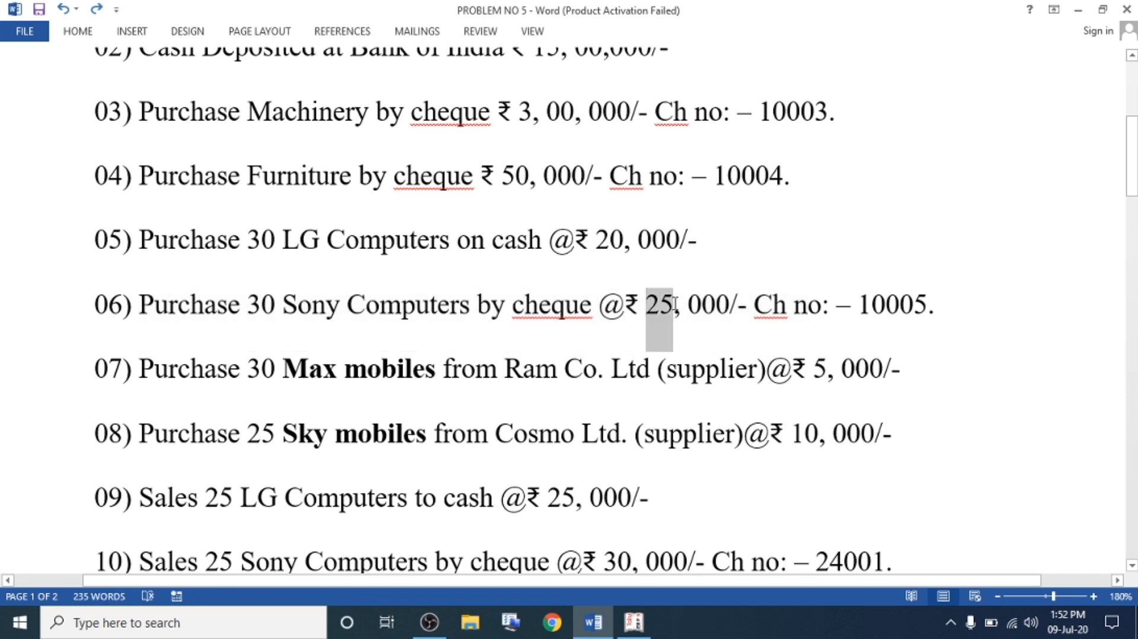
- Switch to Tally.ERP 9 and set Bank of India as party account and Purchase A/c as purchase ledger of purchase voucher No. 2
click(633, 623)
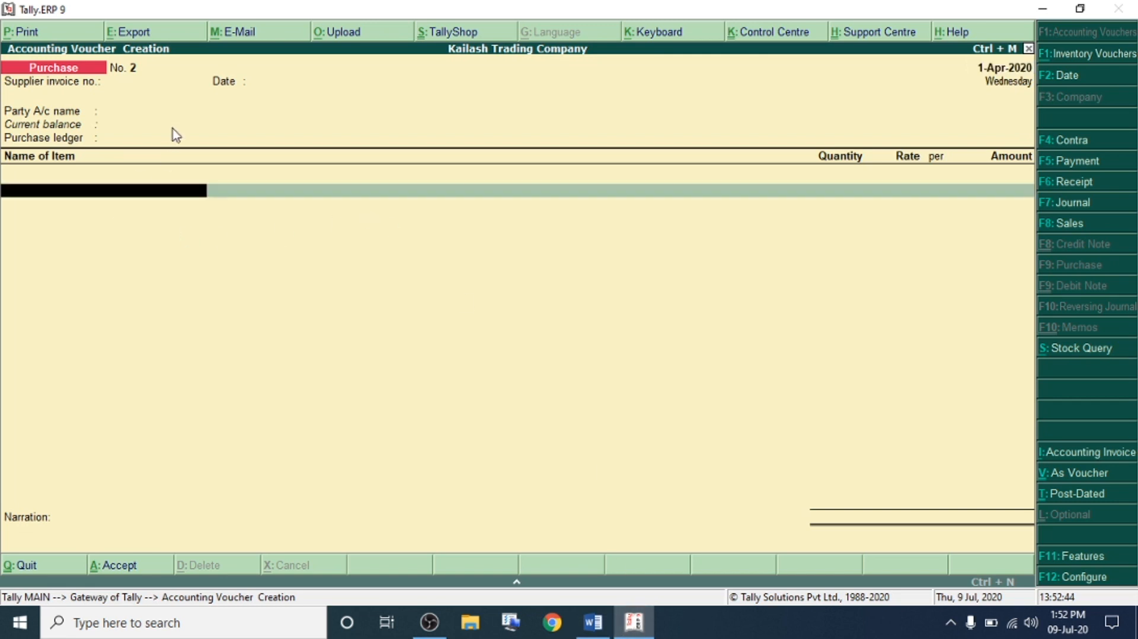
click(122, 116)
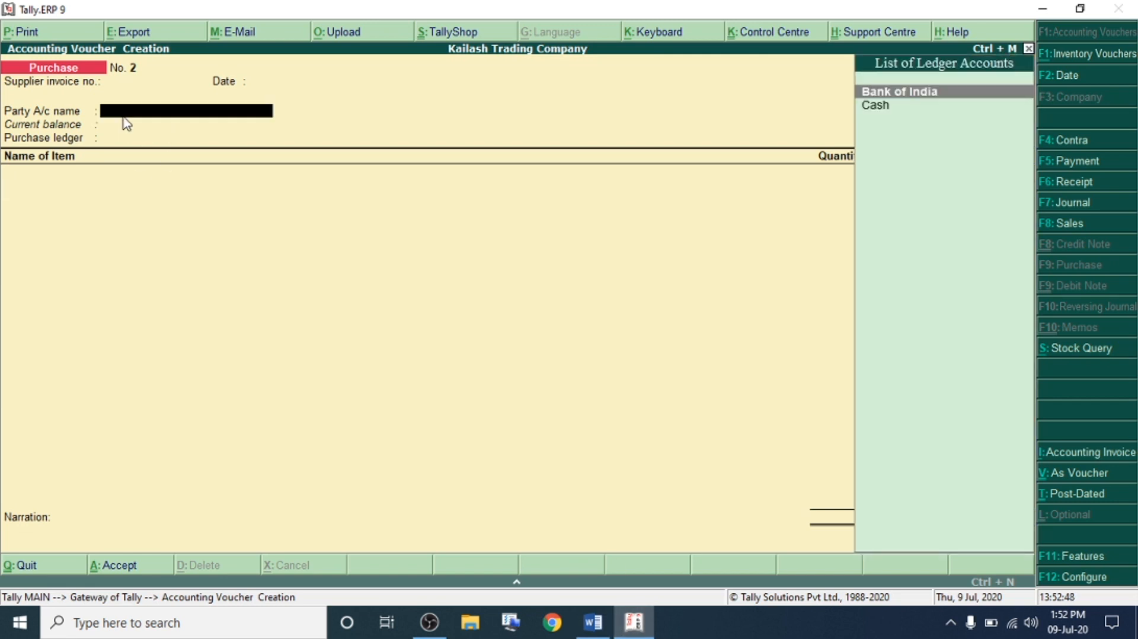
key(Return)
key(Return)
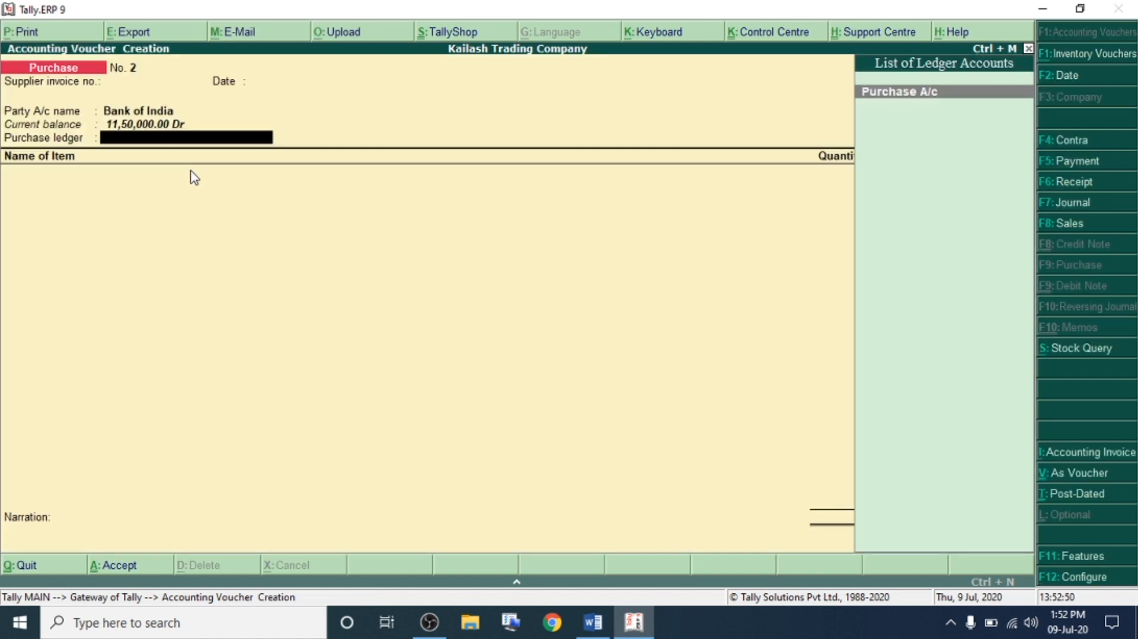
key(Return)
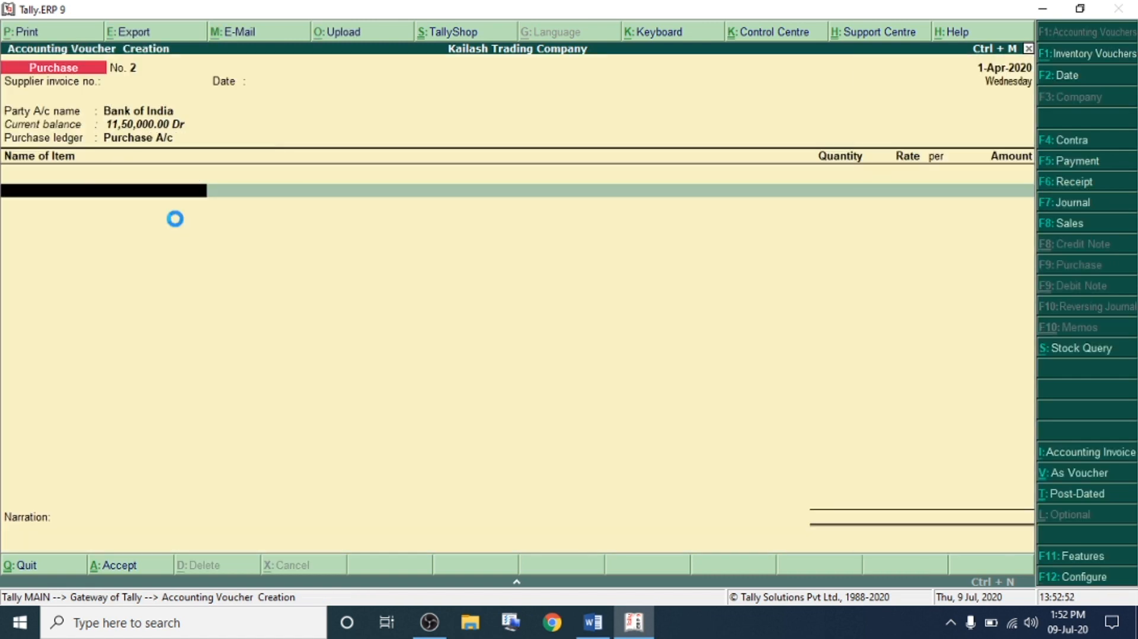
- Create the stock item Sony Computers under the Electronics group with unit Nos for the voucher's item line
key(alt+c)
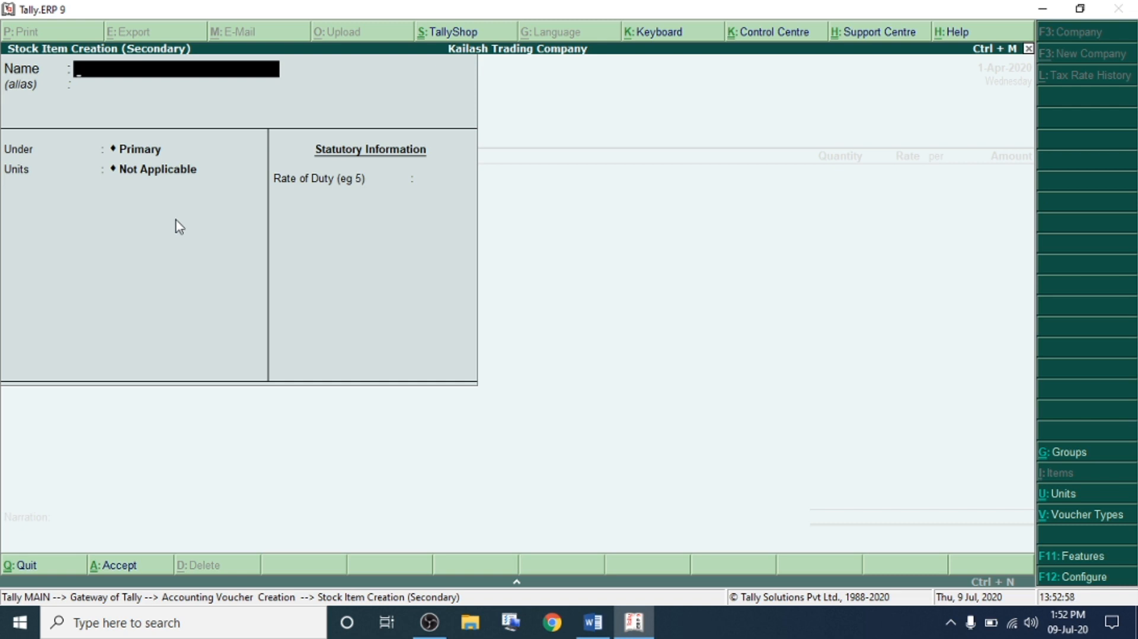
text(Sony Computers)
key(Return)
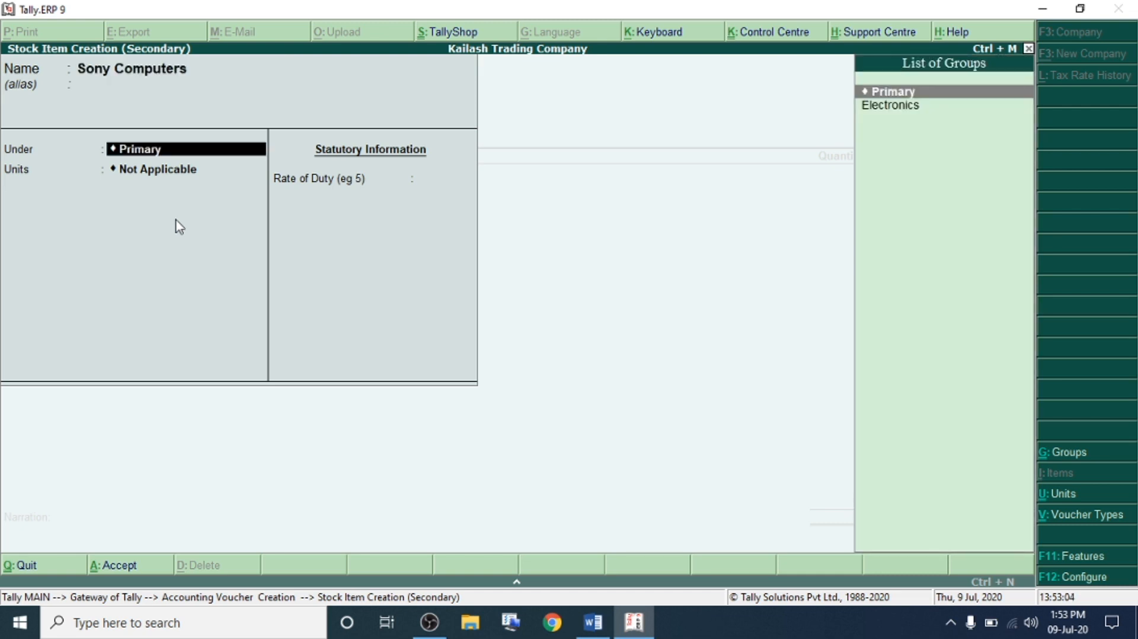
key(Down)
key(Return)
key(Down)
key(ctrl+a)
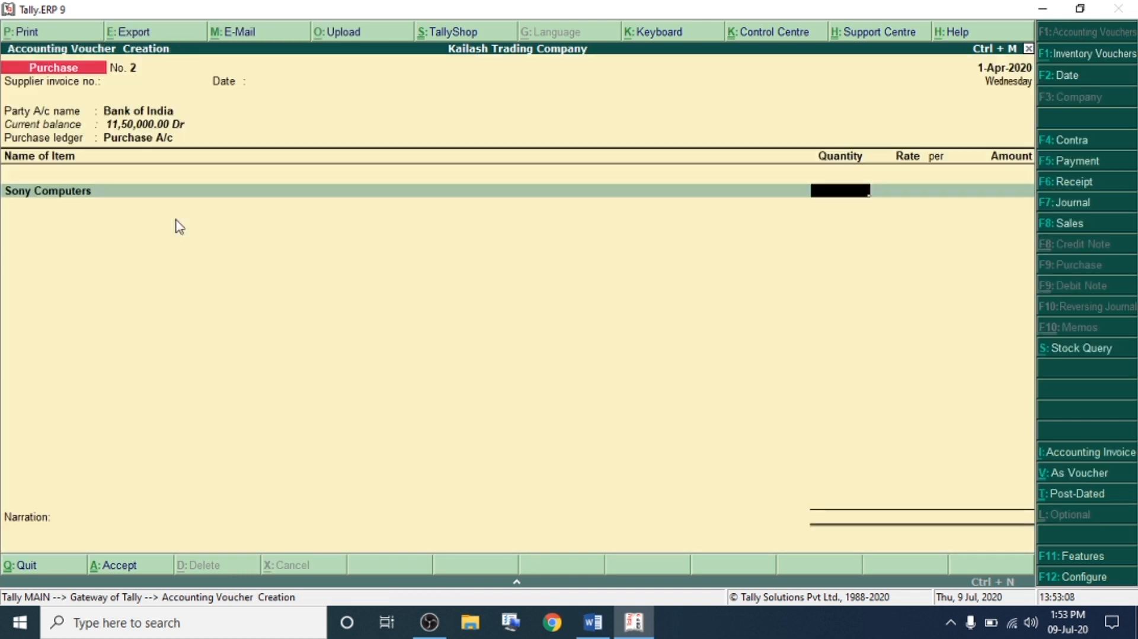
- Enter a quantity of 30 Nos and a rate of 25,000 for the Sony Computers line
text(25000)
key(BackSpace)
key(BackSpace)
key(BackSpace)
key(BackSpace)
key(BackSpace)
text(30)
key(Return)
text(25,000)
key(Return)
key(Return)
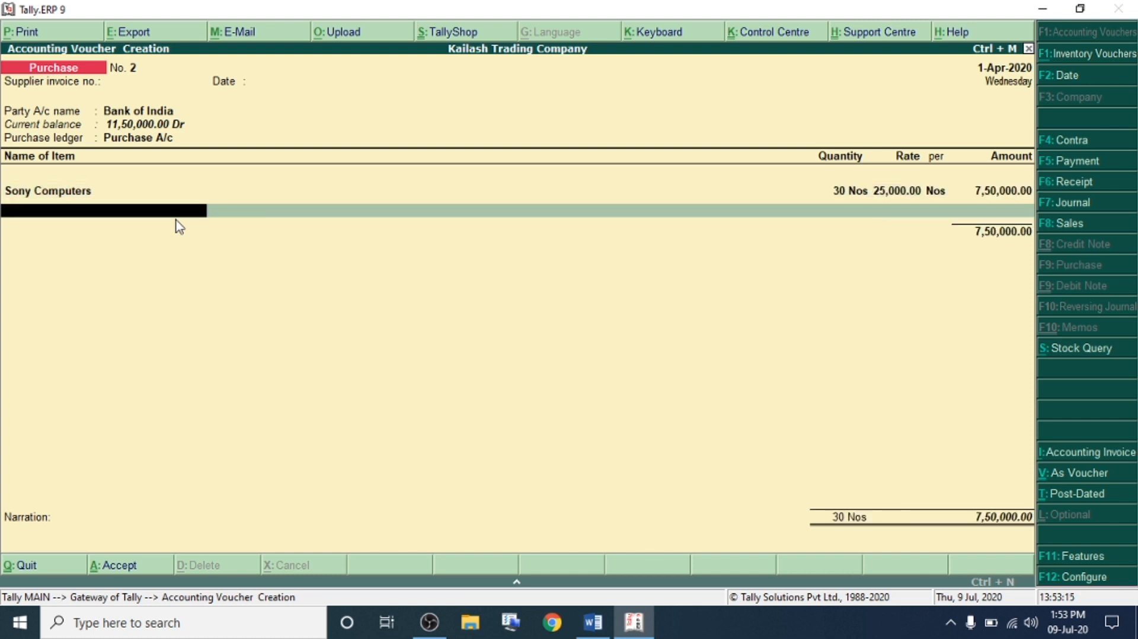
- Recheck the Sony Computers amount, the party account and the purchase ledger of the voucher, keeping the entries as they are
click(967, 193)
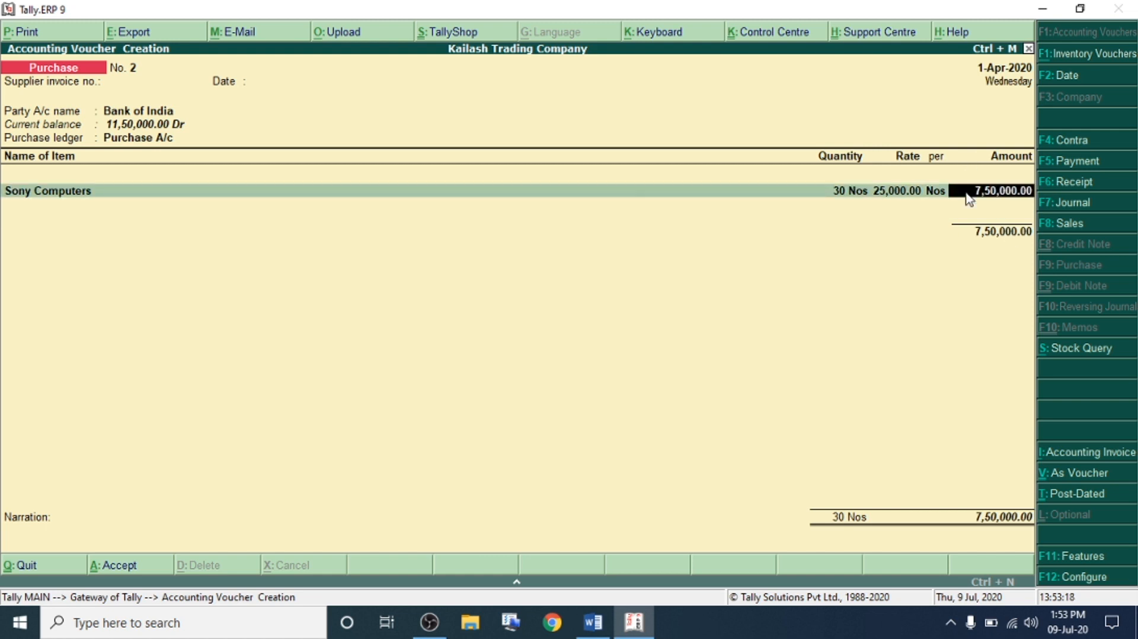
click(138, 112)
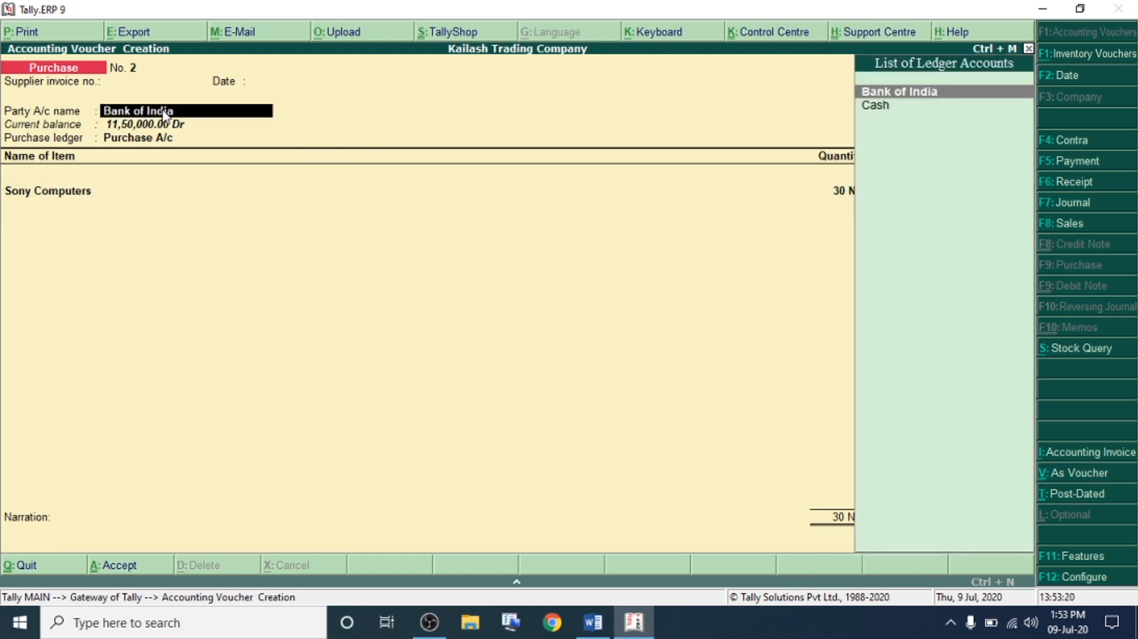
key(Return)
key(Return)
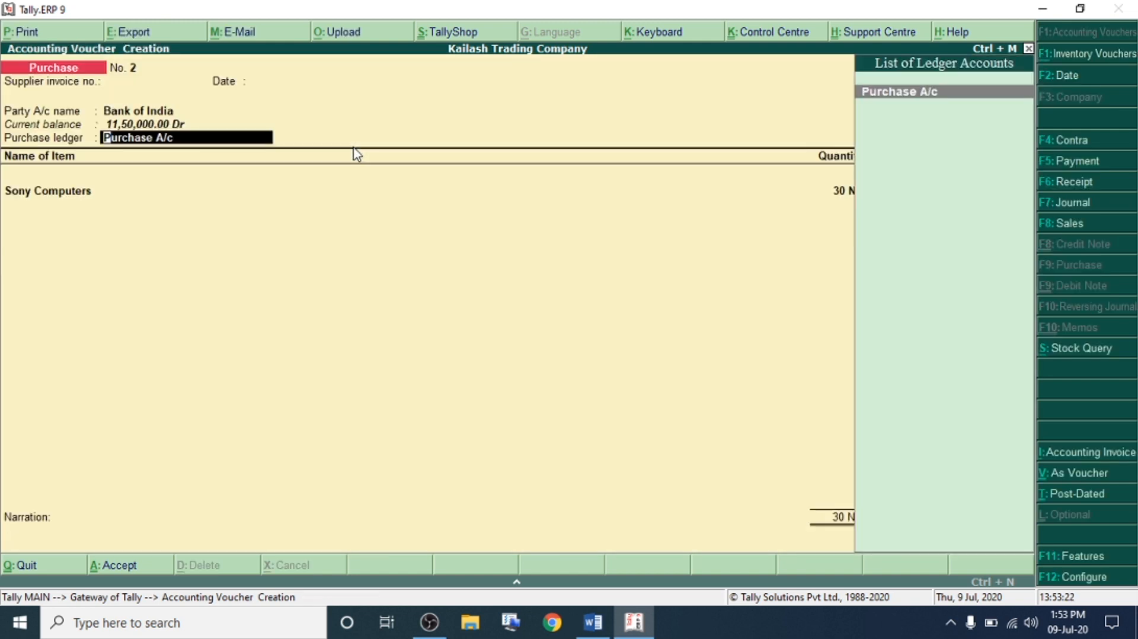
key(Return)
key(Return)
key(Return)
key(Return)
key(Return)
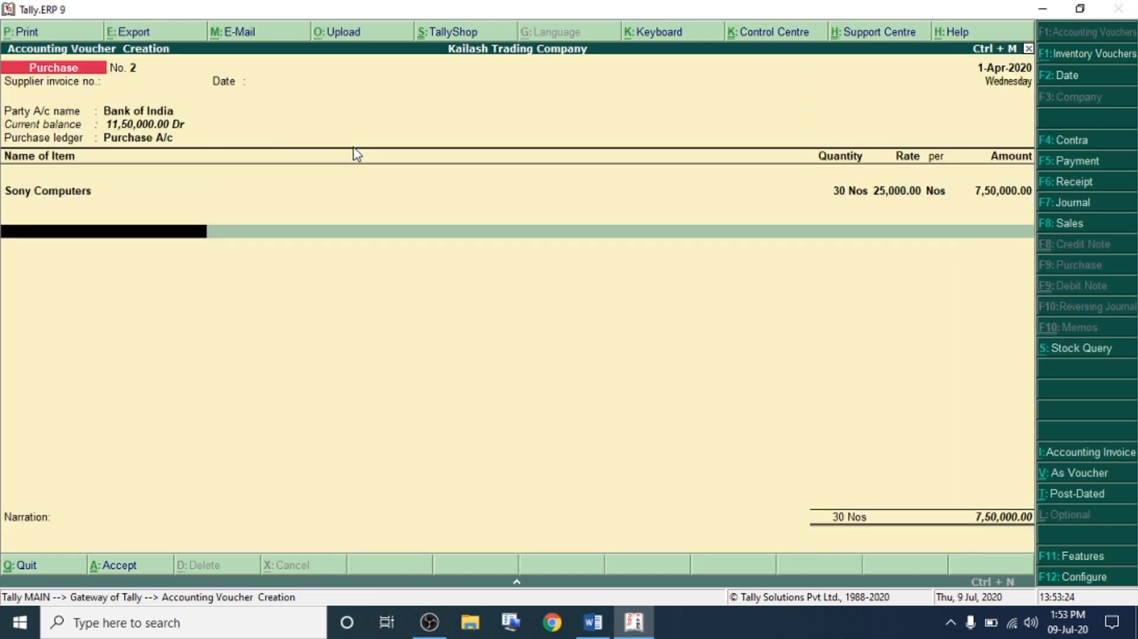
- End the item list, allocate the Bank of India payment as a cheque with its cheque number, and accept the voucher without a narration
key(Return)
key(Return)
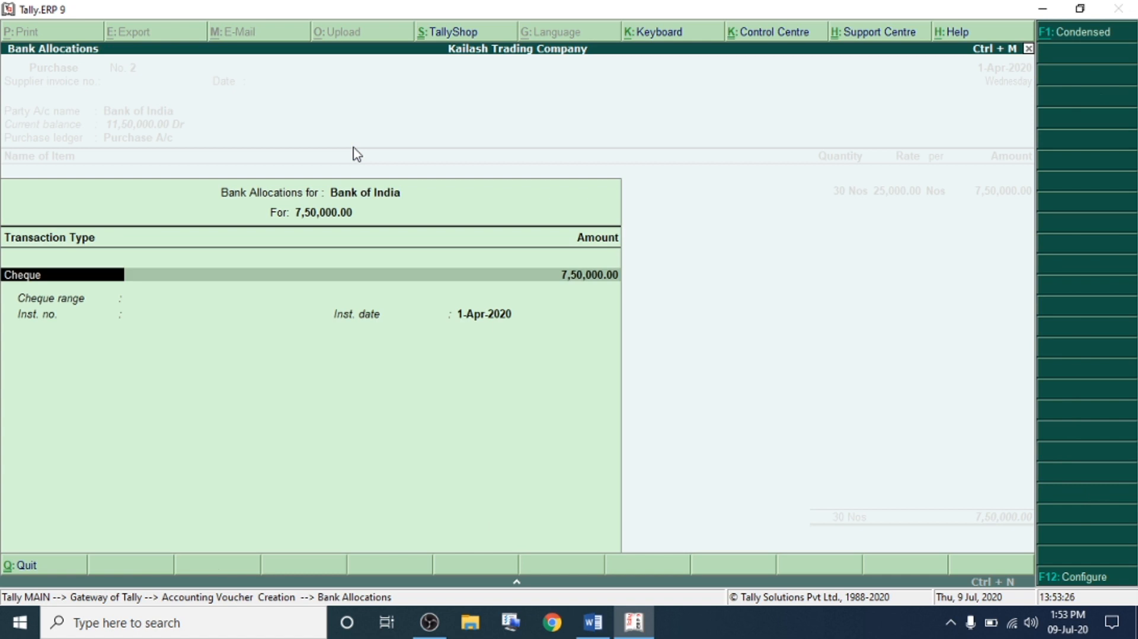
key(Return)
key(Return)
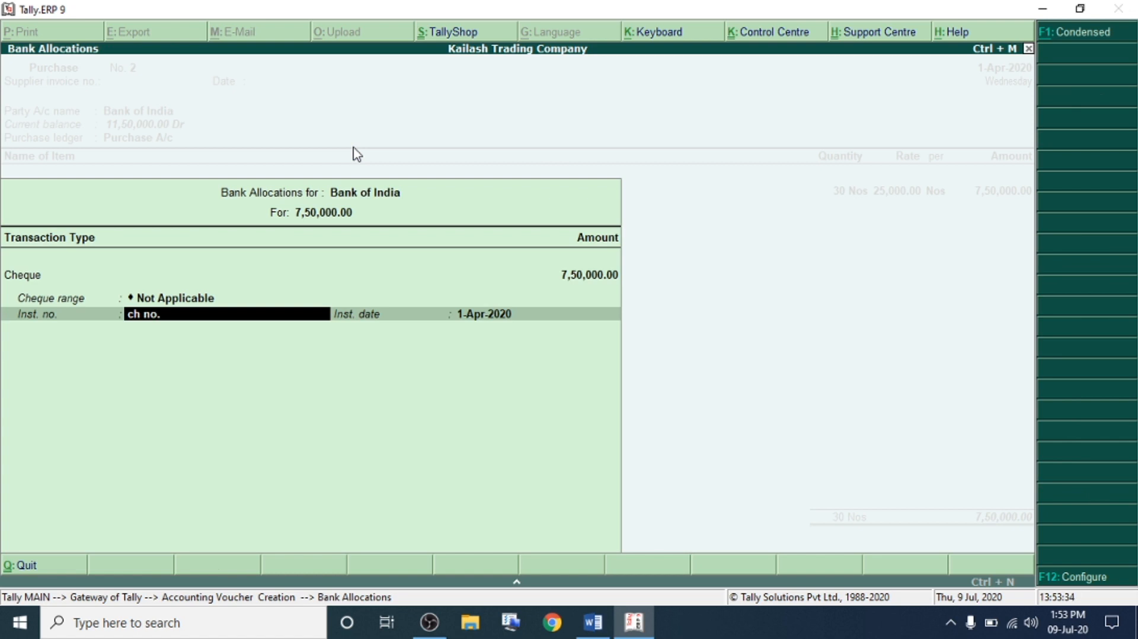
text(000)
key(Return)
key(Return)
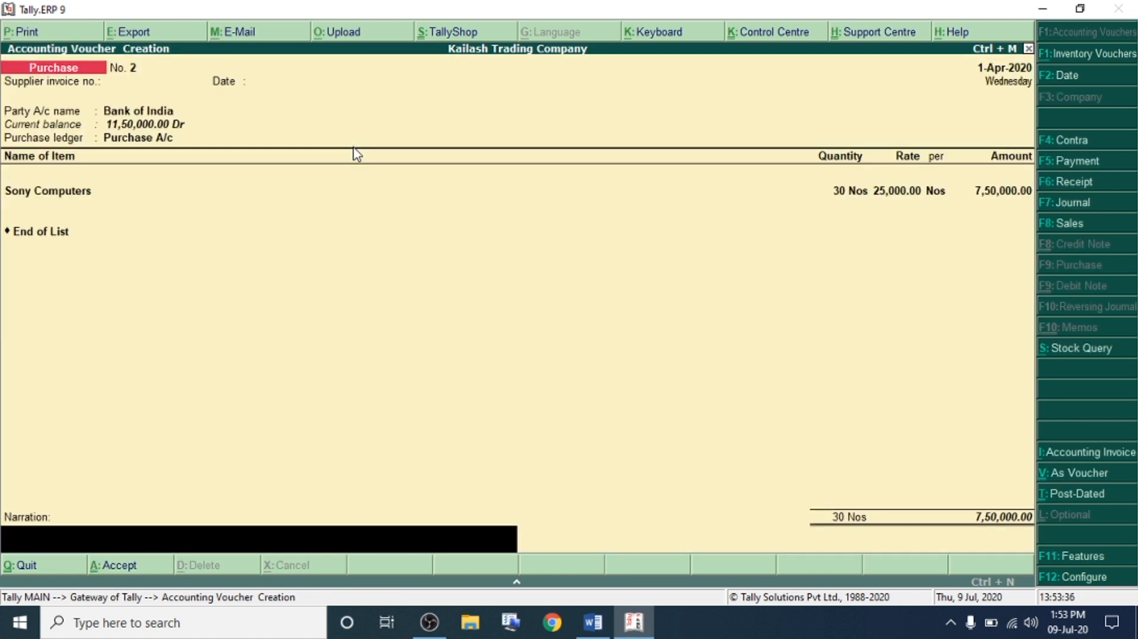
key(Return)
key(Return)
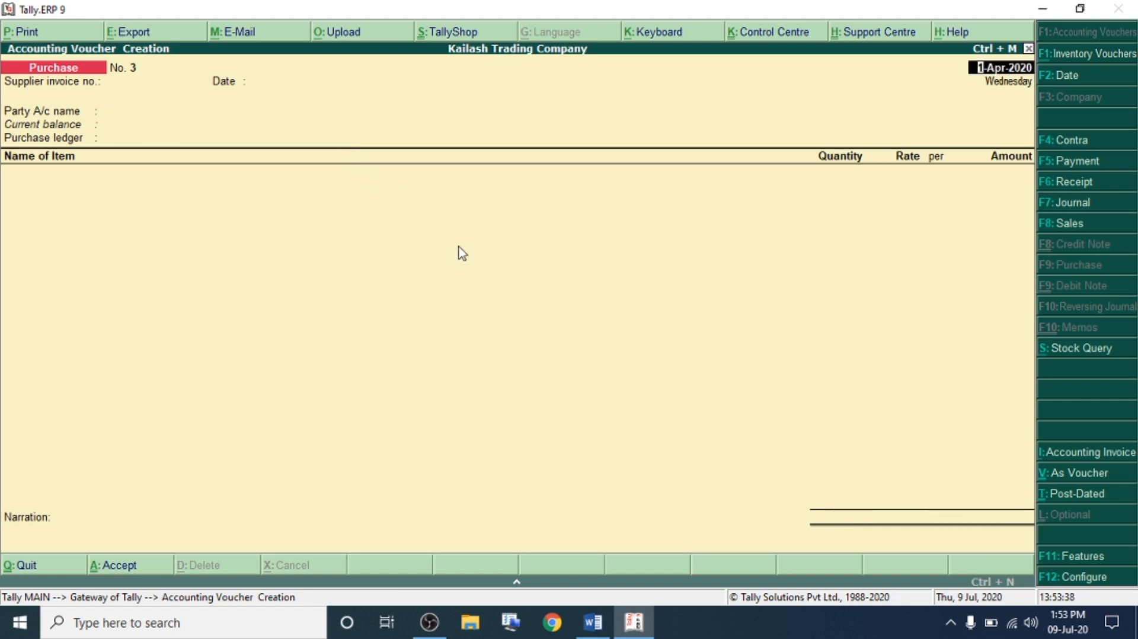
- Switch to the Word document and compare transactions 05 and 06 with transaction 07, reading its supplier, item, quantity and rate
click(592, 621)
scroll(675, 379, down, 2)
drag(139, 299, 895, 297)
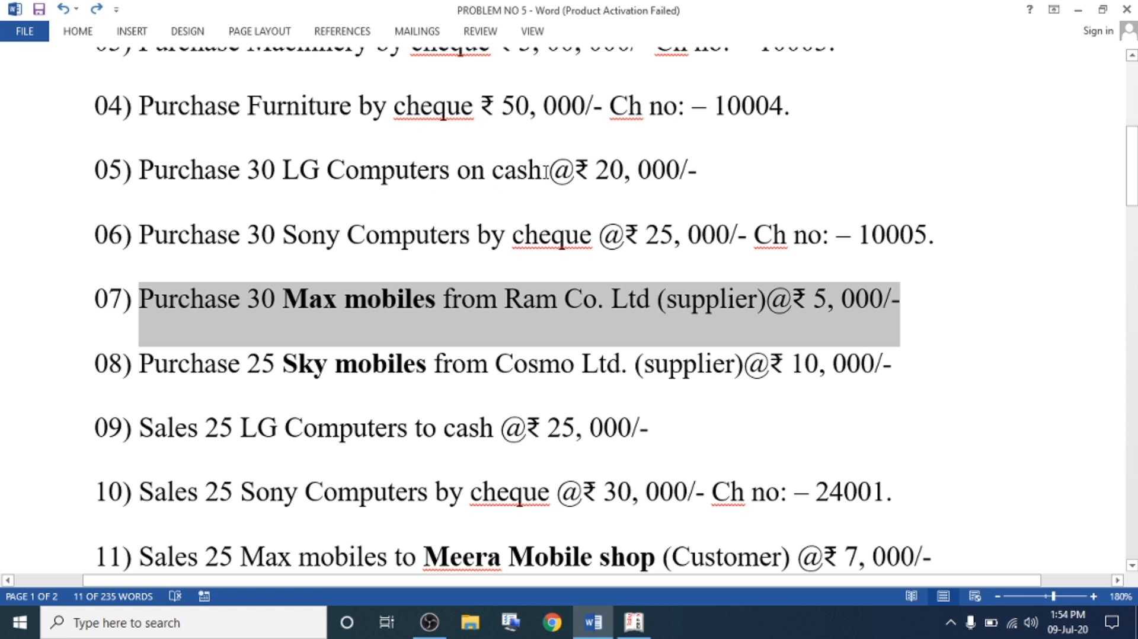
drag(152, 169, 715, 182)
drag(148, 236, 944, 236)
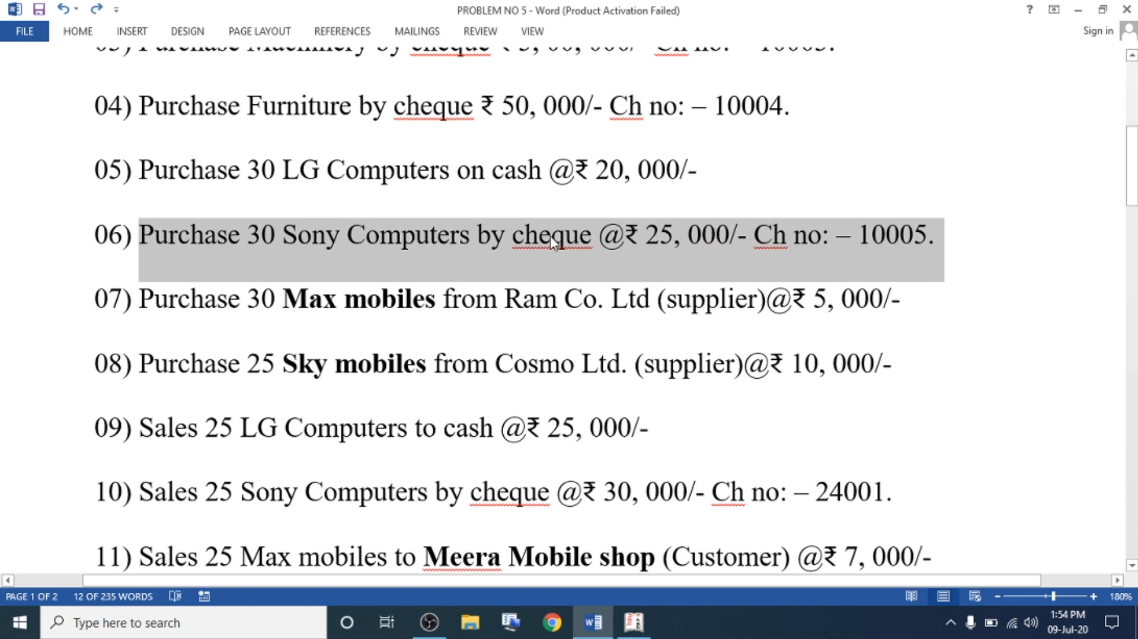
drag(145, 296, 883, 297)
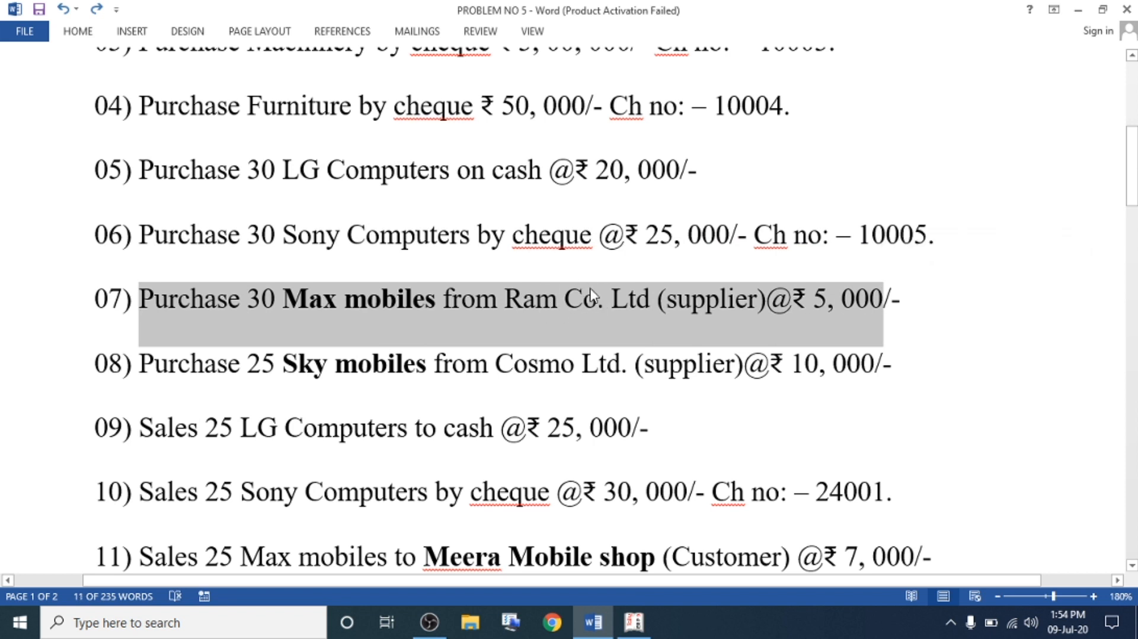
click(463, 300)
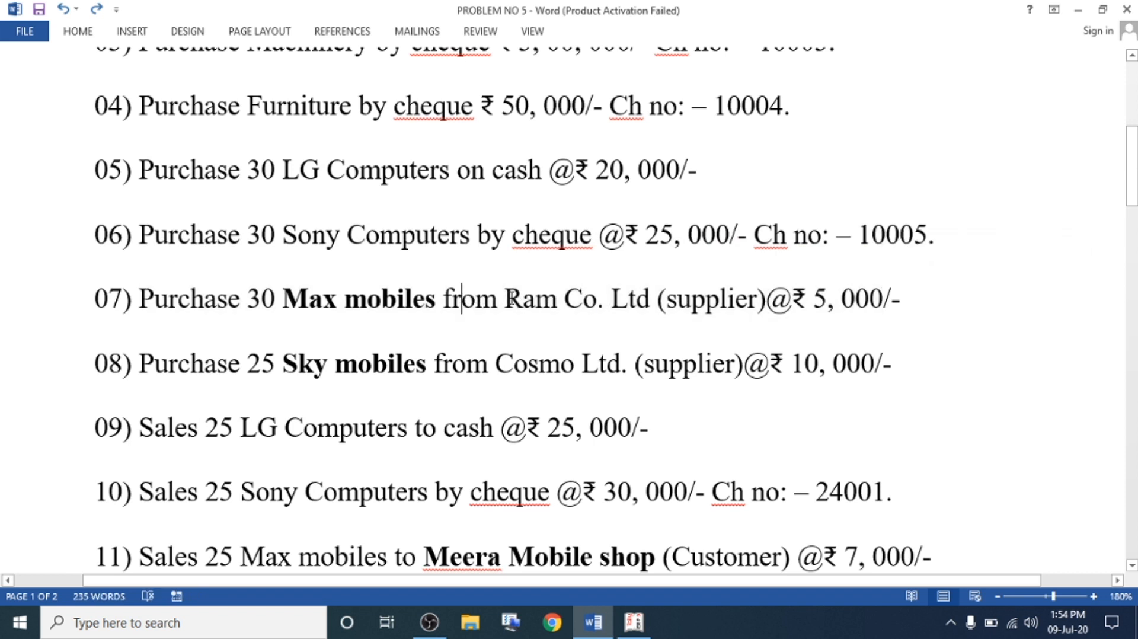
drag(505, 297, 654, 294)
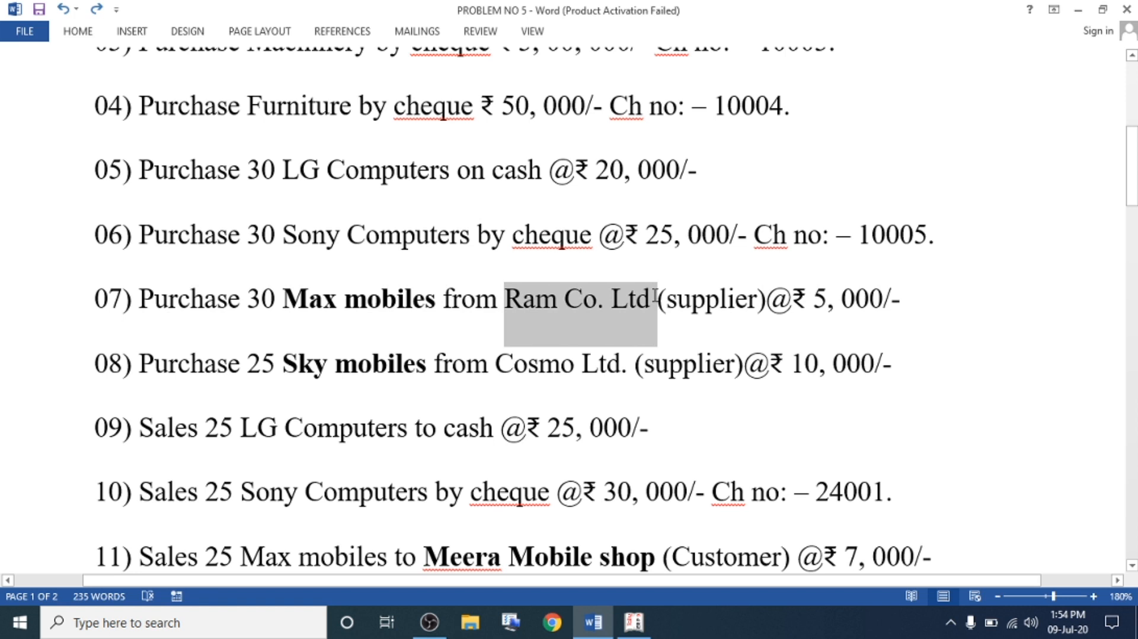
drag(249, 299, 430, 296)
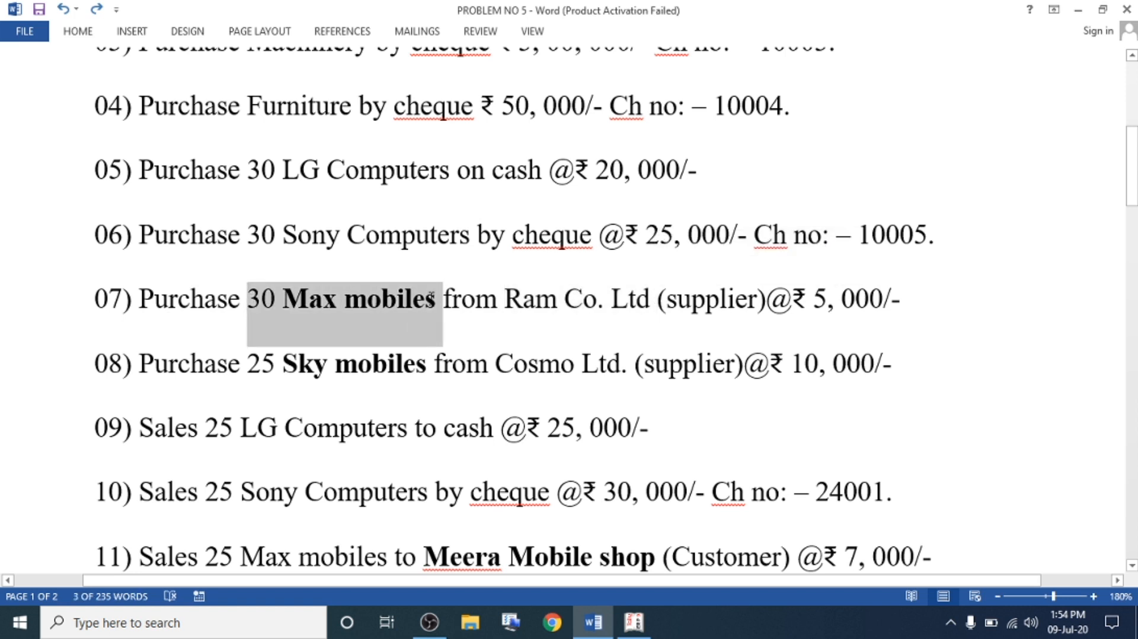
drag(142, 298, 891, 296)
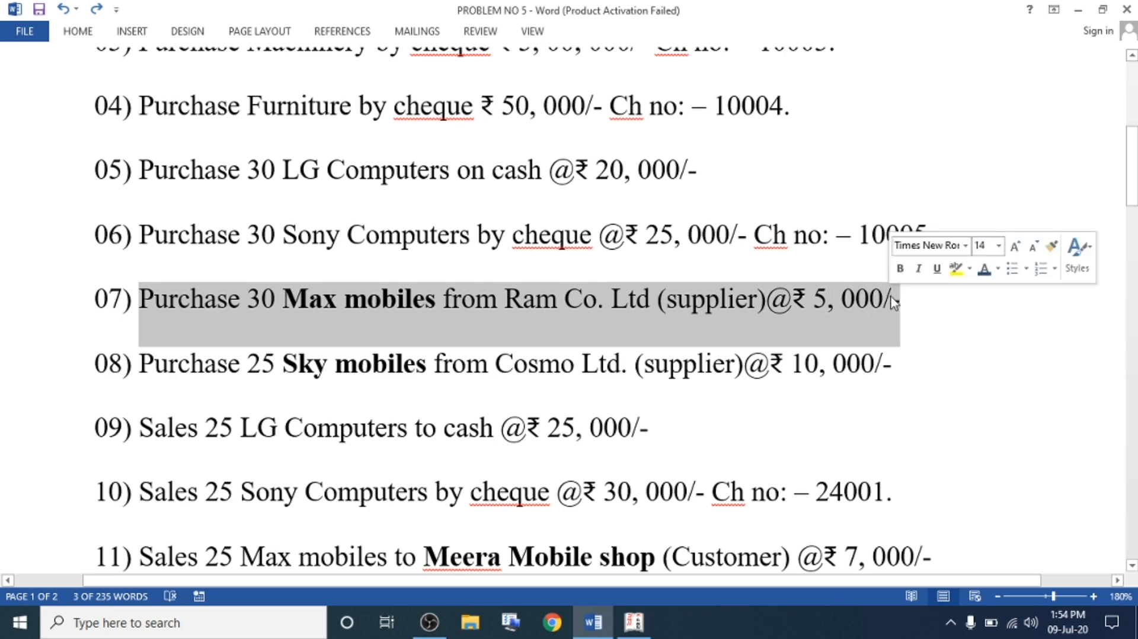
- Switch to Tally.ERP 9 and start a new party ledger named Ram Co. Ltd under Sundry Creditors for purchase voucher No. 3
click(633, 622)
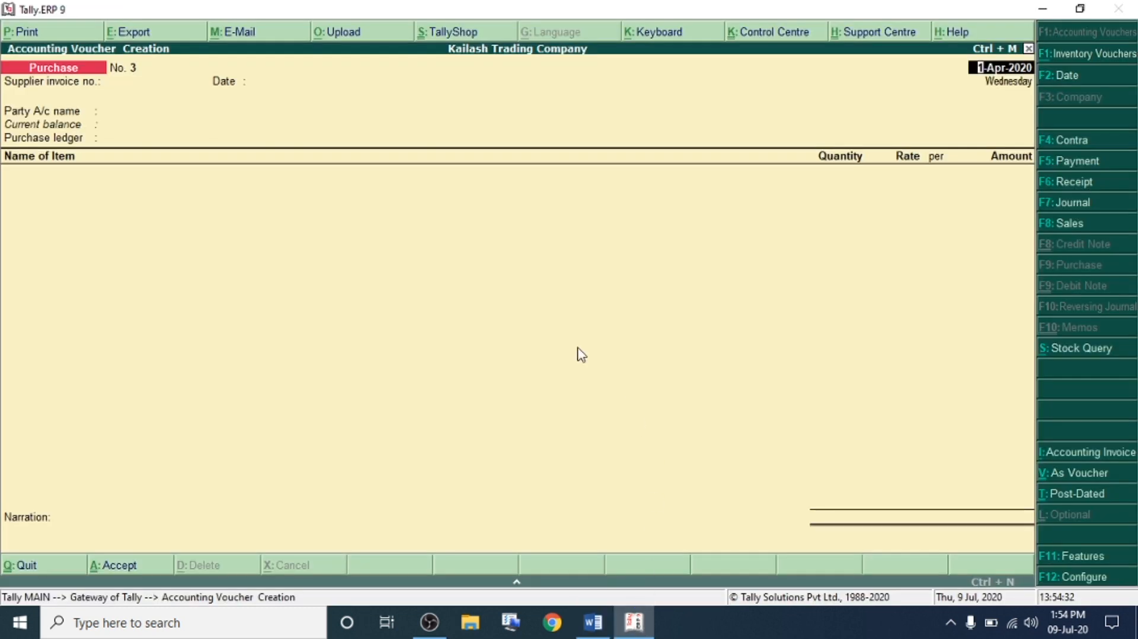
click(123, 114)
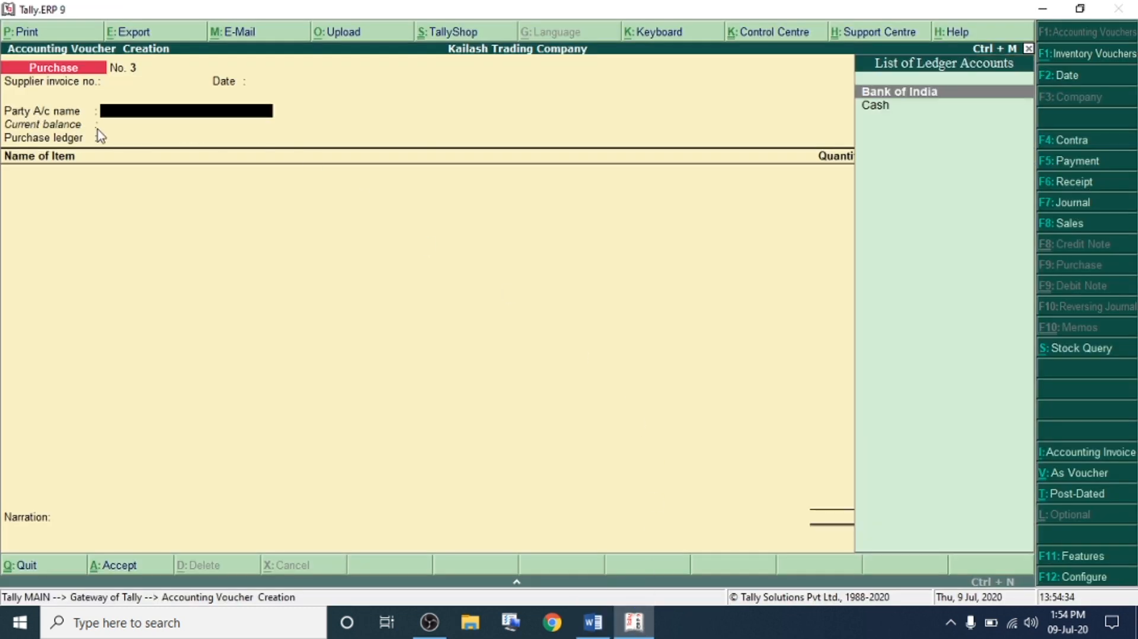
key(alt+c)
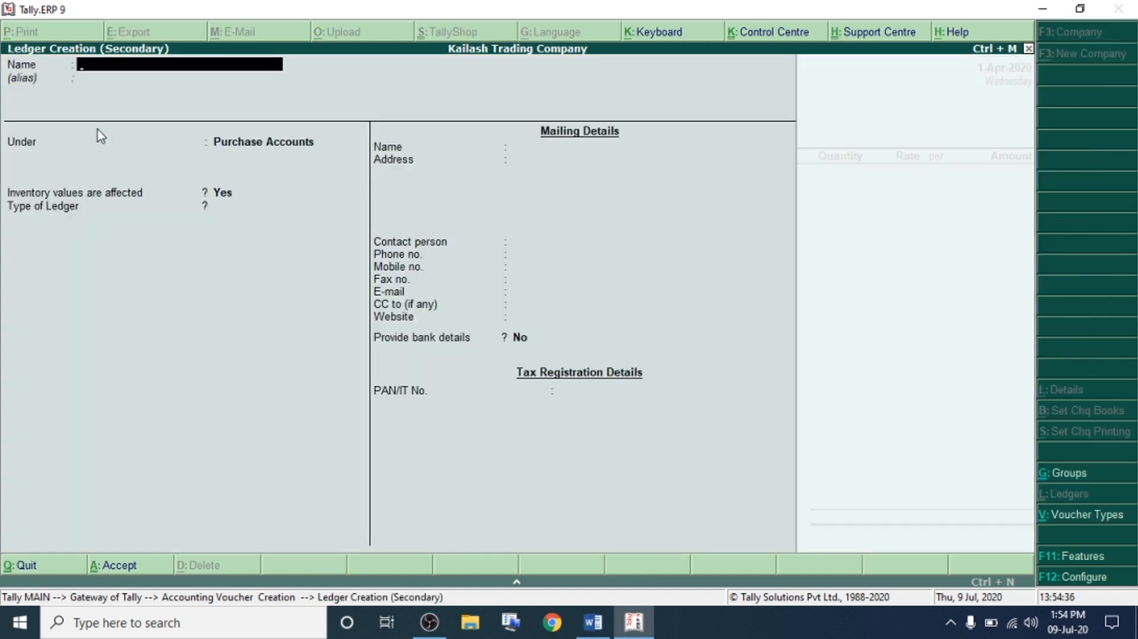
text(Ram Co. Ltd)
key(Return)
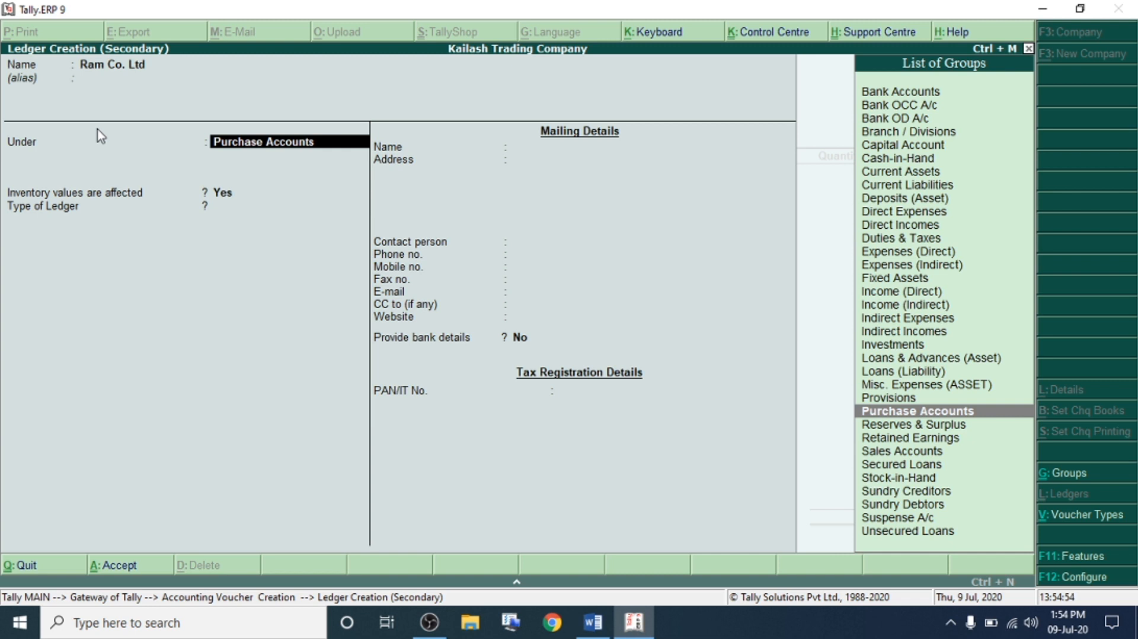
text(Sun)
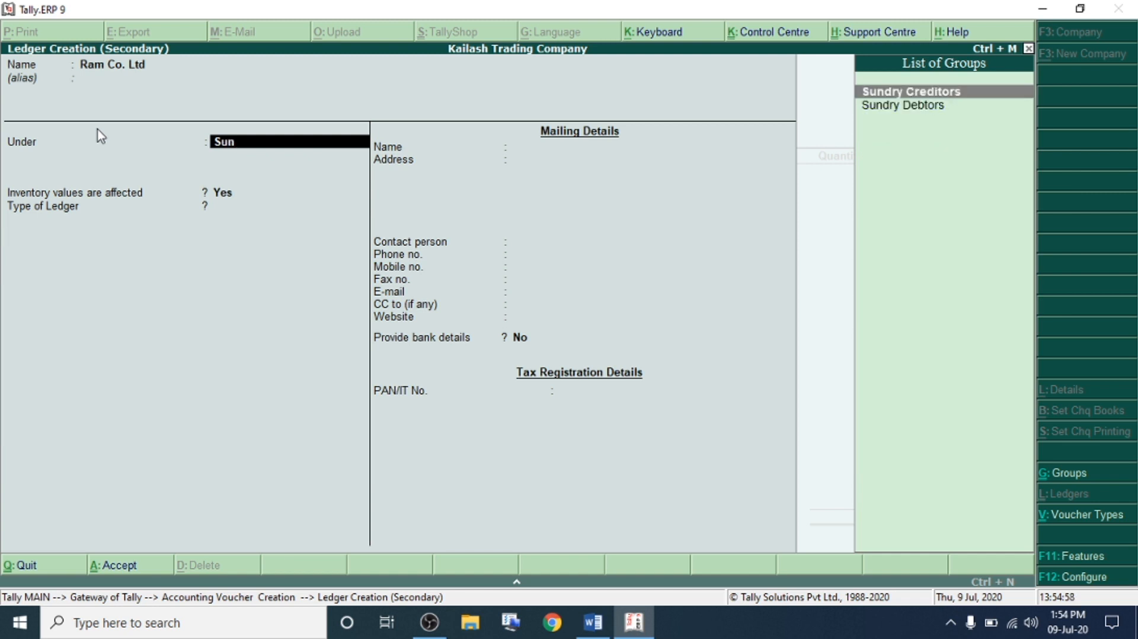
key(Return)
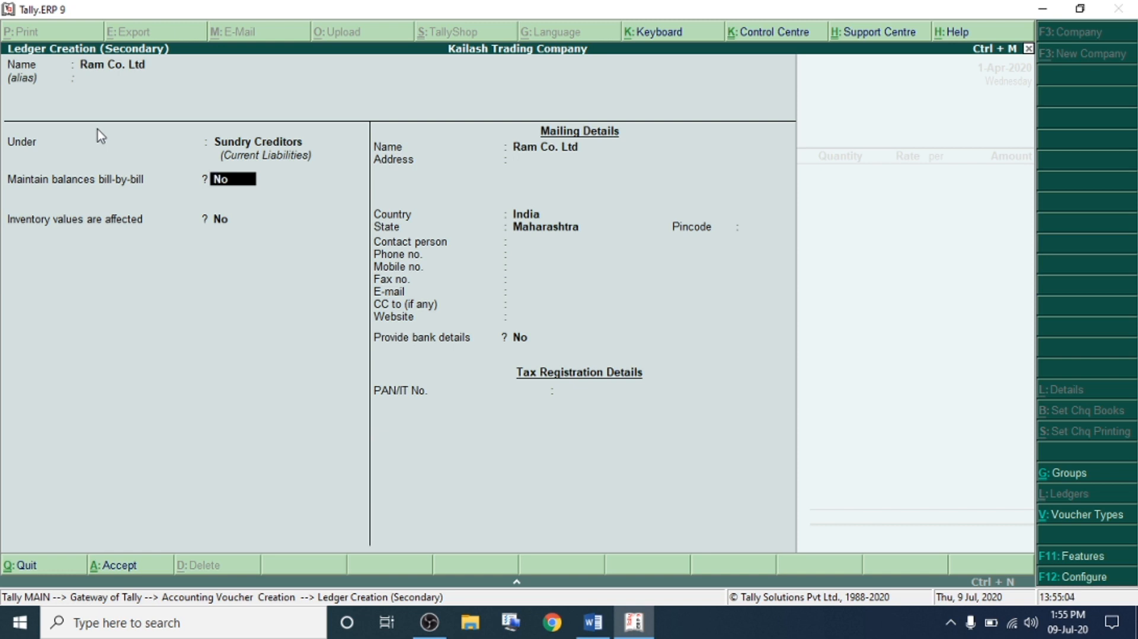
- Keep the default details of the Ram Co. Ltd ledger and save it as the voucher's party account
key(Return)
key(Return)
key(Return)
key(Return)
key(Return)
key(Return)
key(Return)
key(Return)
key(Return)
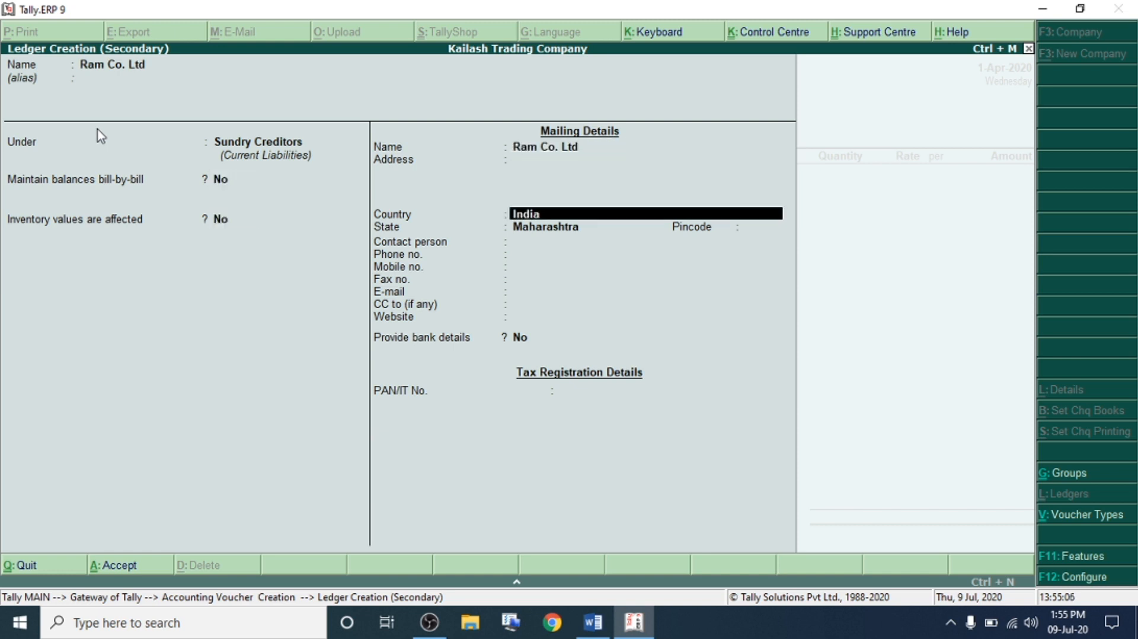
key(Return)
key(Return)
key(Return)
key(Return)
key(Return)
key(Return)
key(Return)
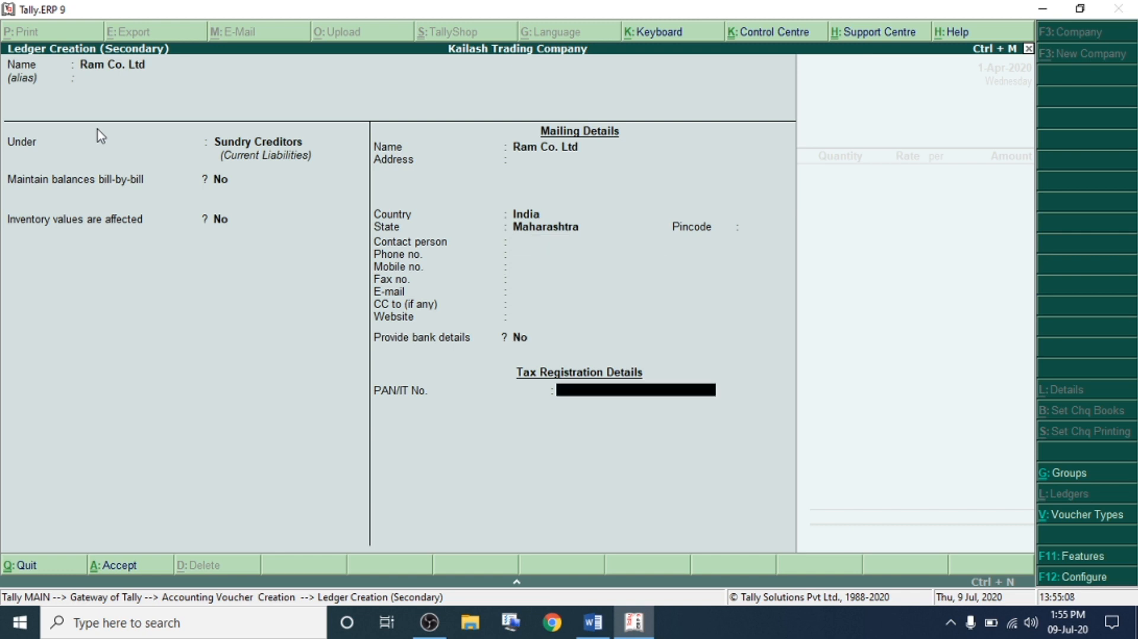
key(Return)
key(Return)
key(Return)
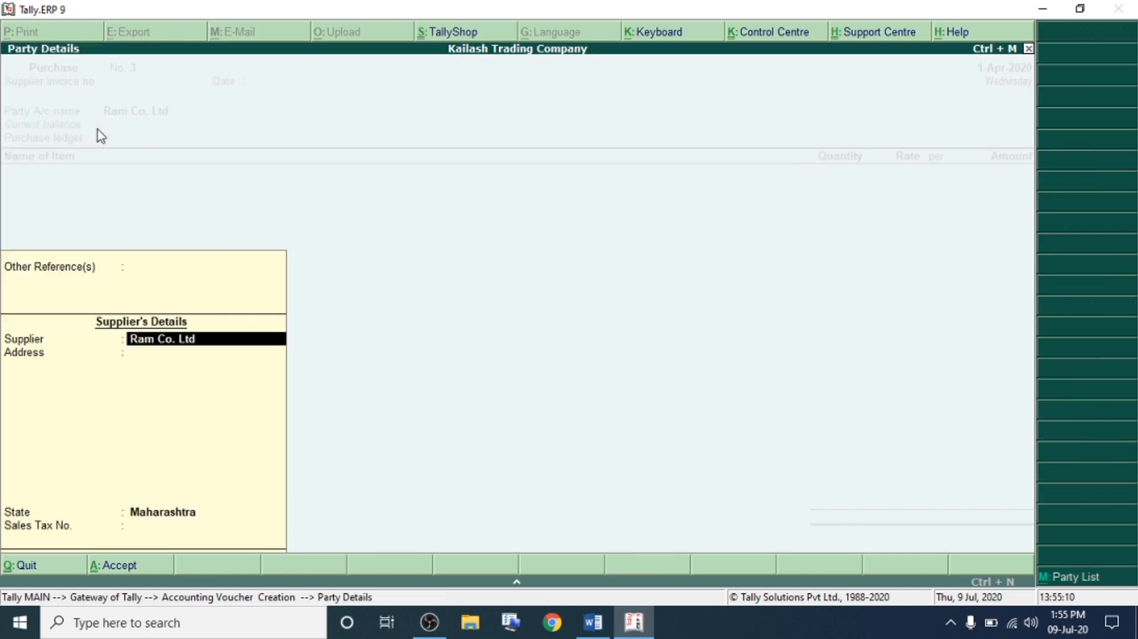
- Accept the supplier details for Ram Co. Ltd and choose Purchase A/c as the purchase ledger
key(Return)
key(Return)
key(Return)
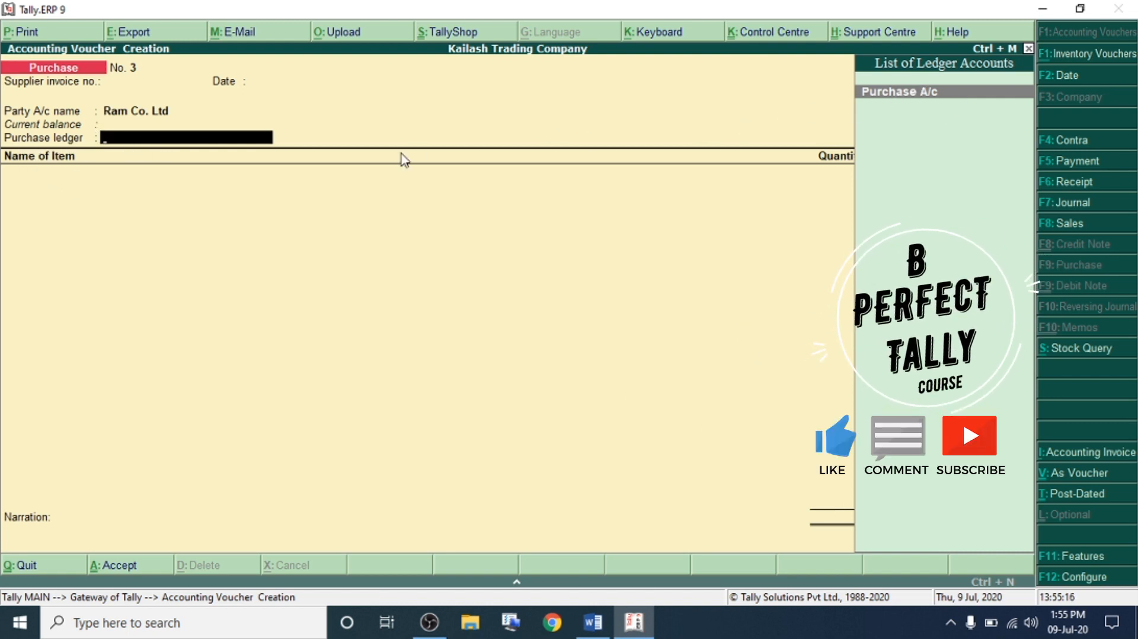
key(Return)
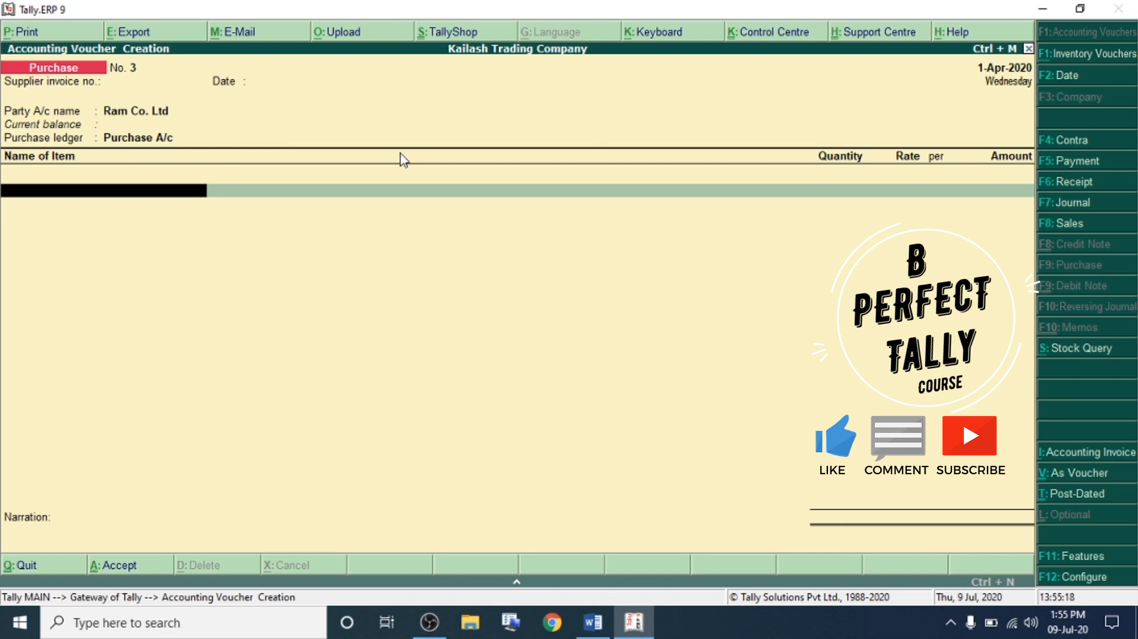
- Create the stock item Max Mobiles under Electronics with the unit Nos
key(alt+c)
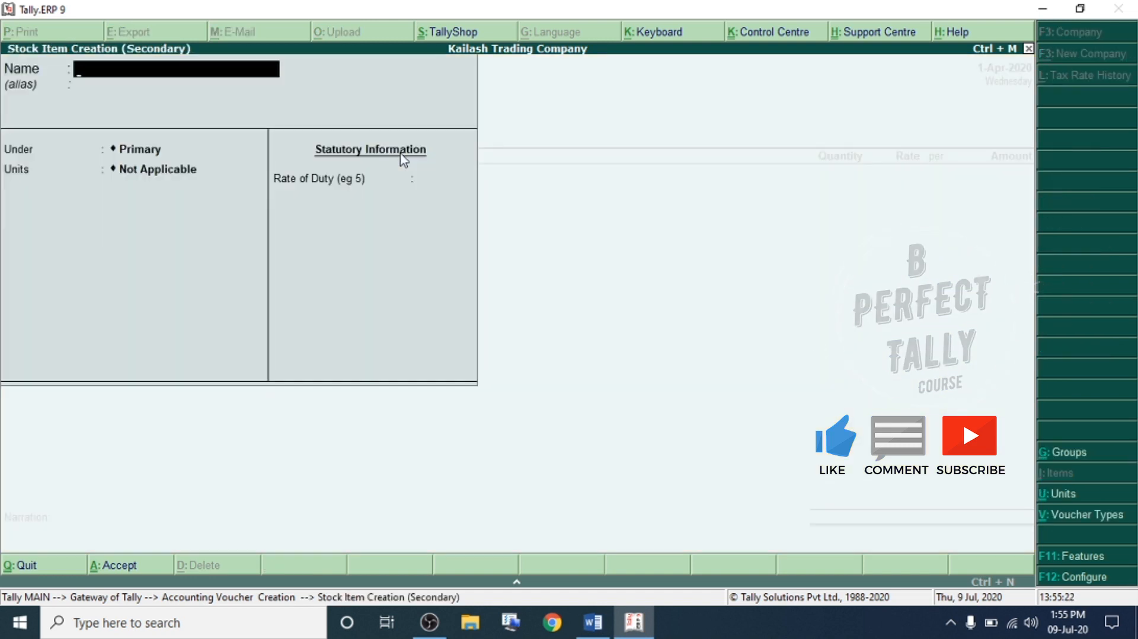
text(Max Mobiles)
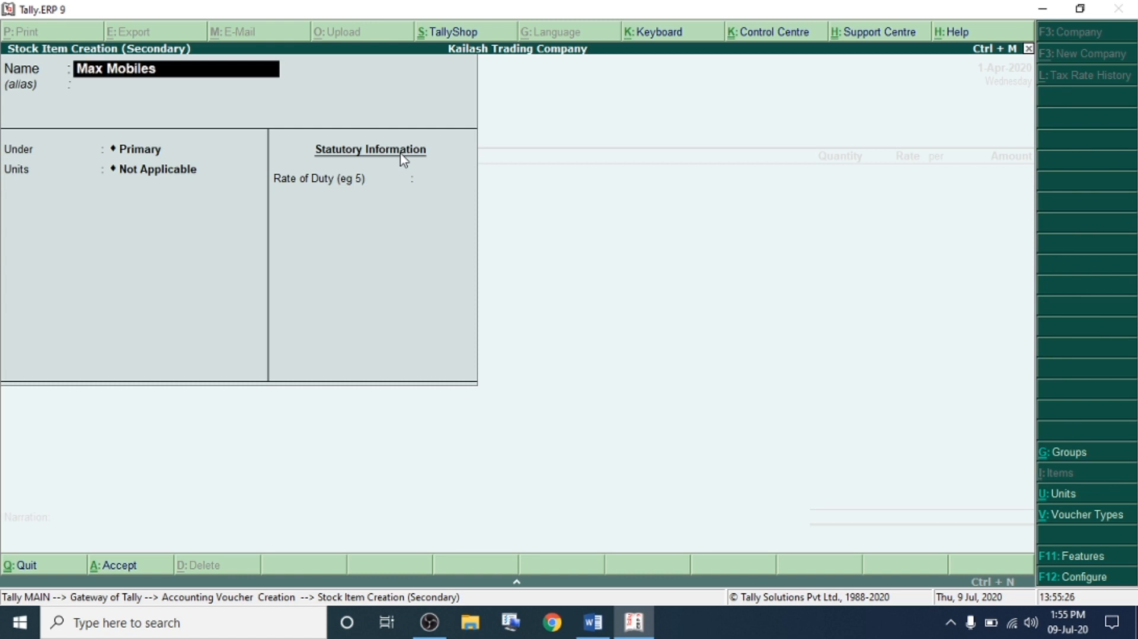
key(Return)
key(Return)
key(Down)
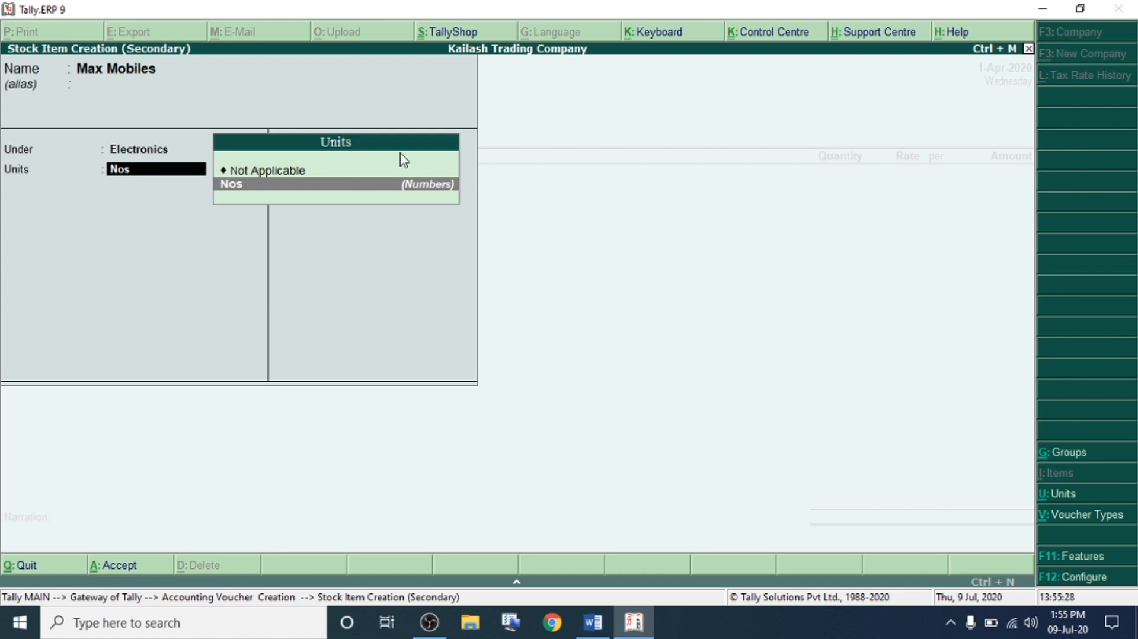
key(Return)
key(Return)
key(Return)
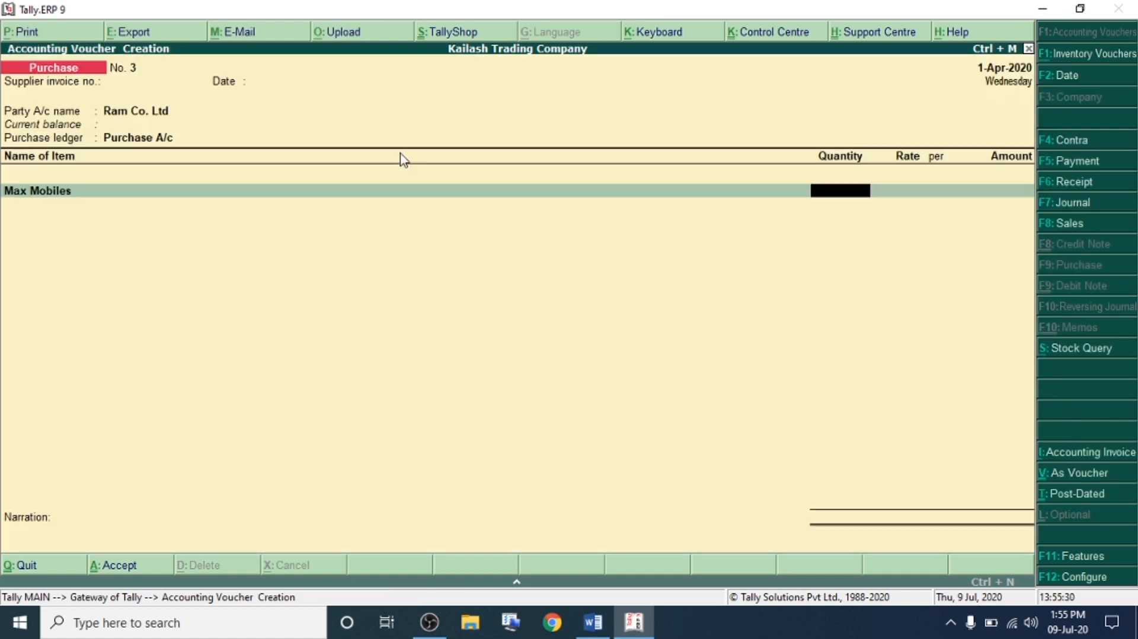
- Enter 30 Nos of Max Mobiles at a rate of 5,000 and accept purchase voucher No. 3 without a narration
key(Return)
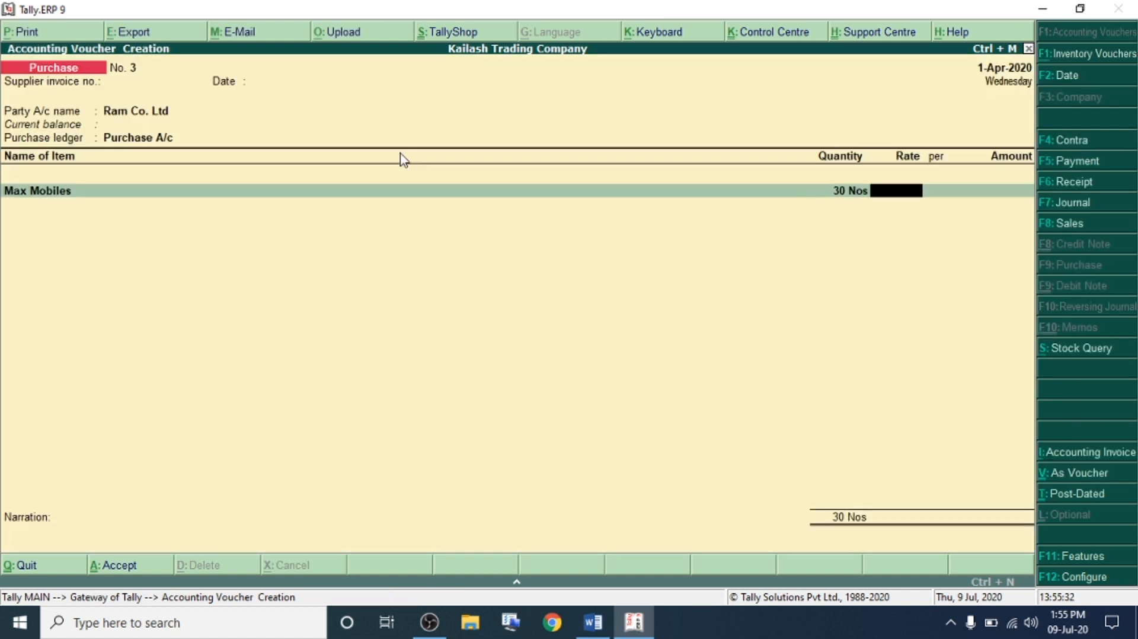
text(5,000)
key(Return)
key(Return)
key(Return)
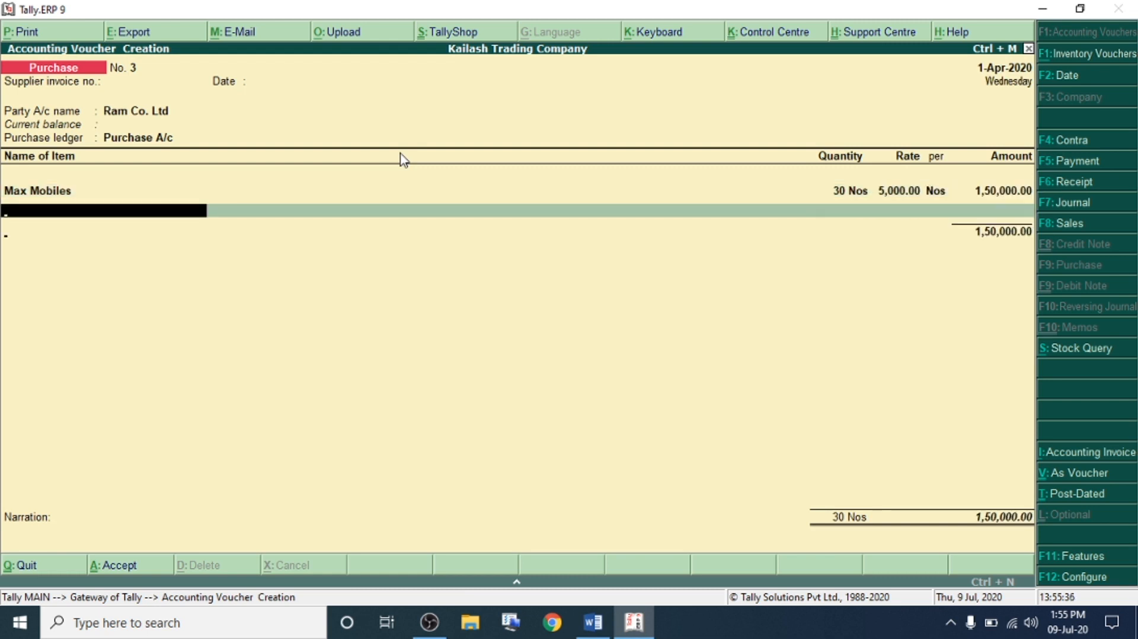
key(Return)
key(Return)
key(Return)
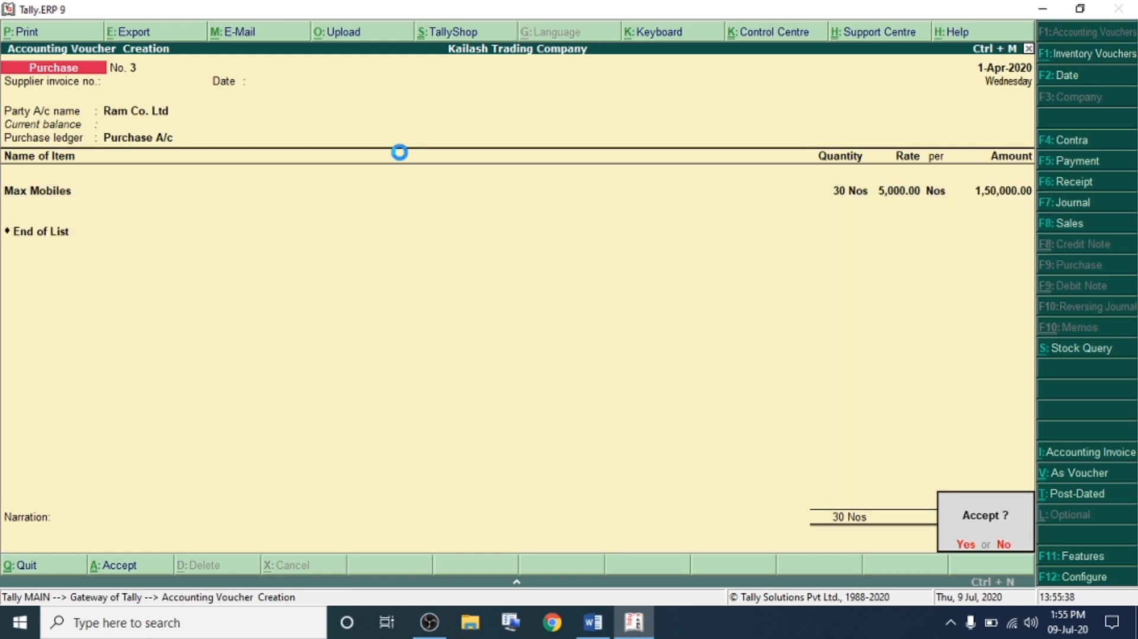
key(Return)
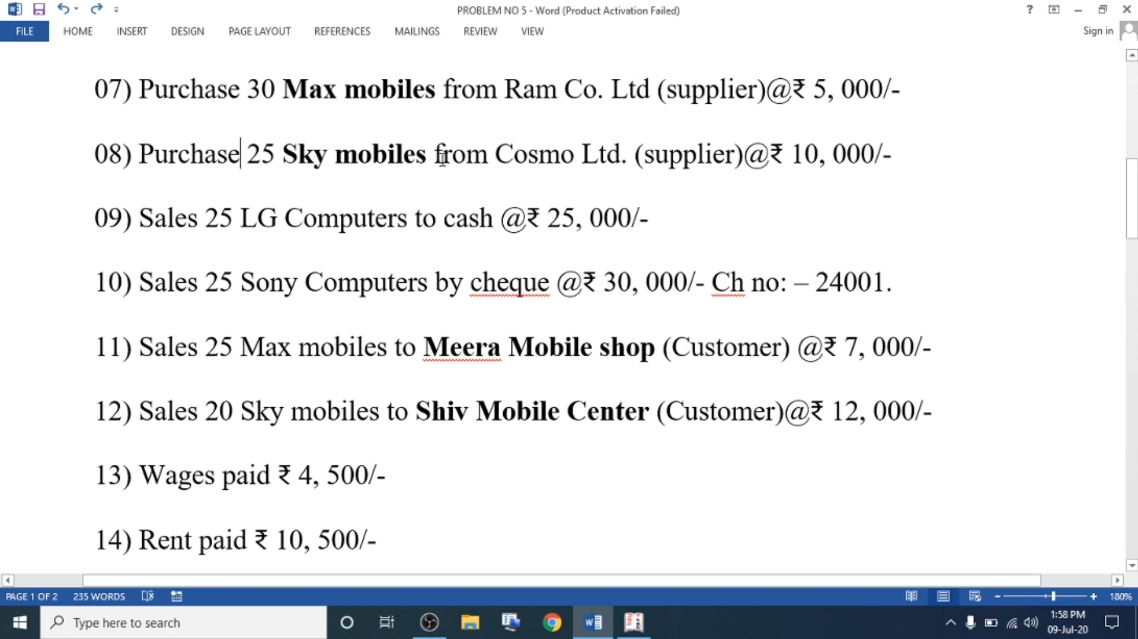
- Read the supplier, item, quantity and rate of transaction 08 in the Word document
drag(496, 158, 630, 155)
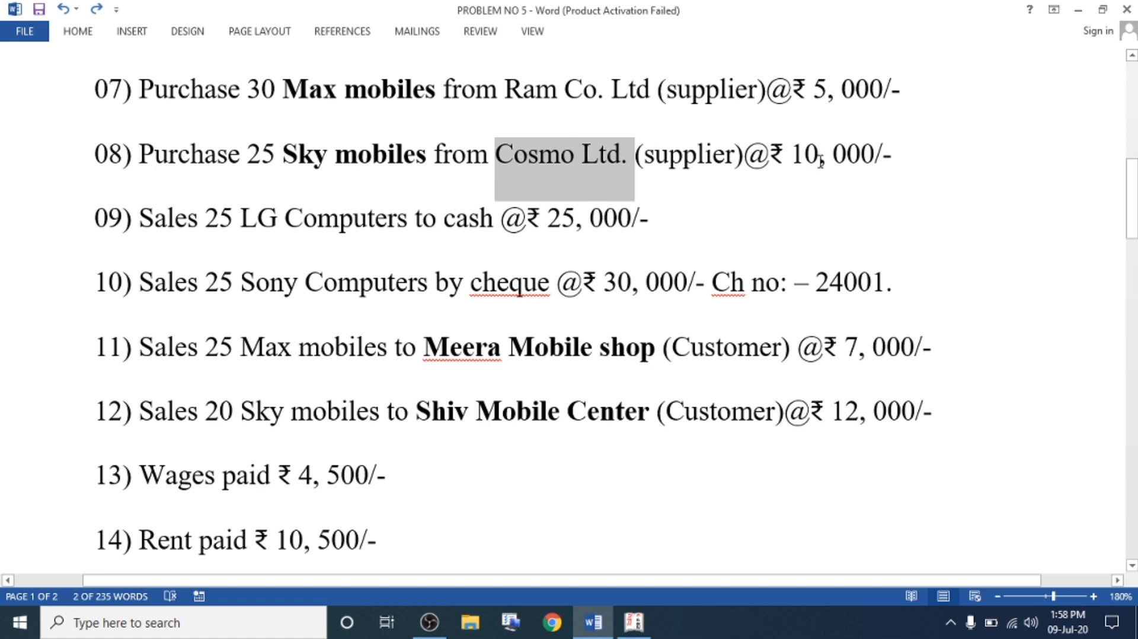
drag(893, 154, 88, 156)
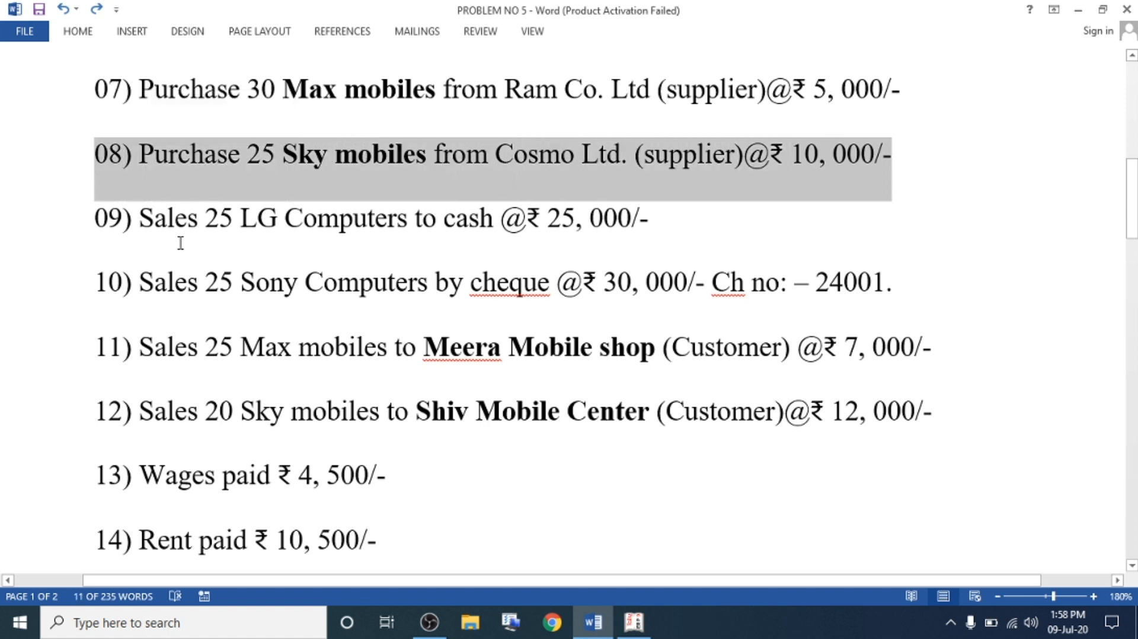
- Switch to Tally.ERP 9 and create the party ledger Cosmo Ltd under Sundry Creditors with default details for purchase voucher No. 4
click(634, 622)
key(v)
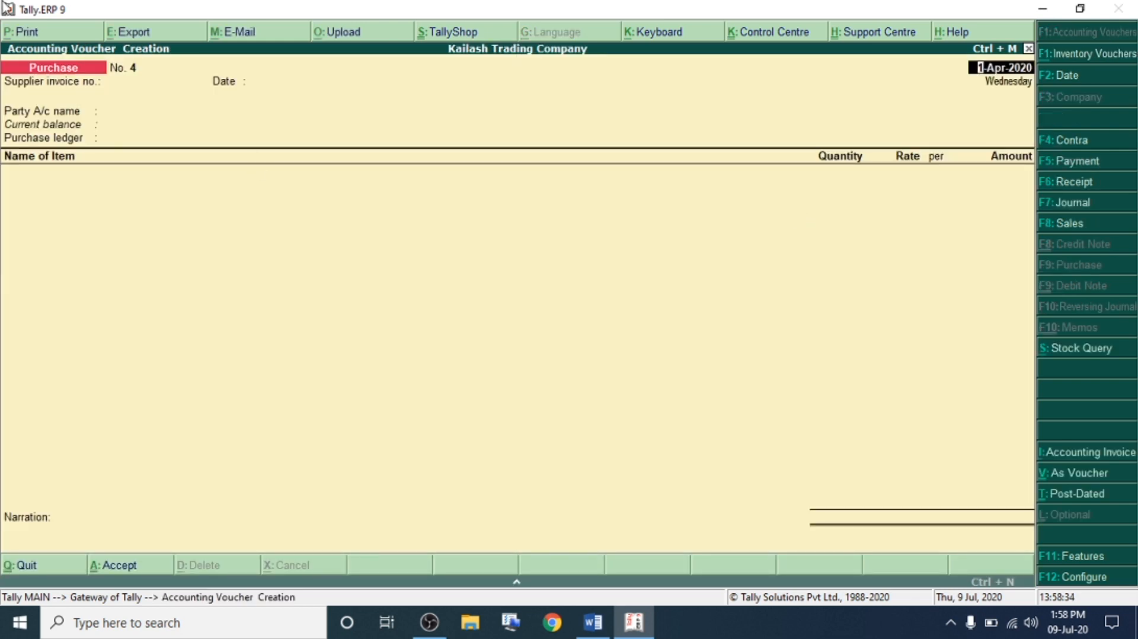
click(127, 114)
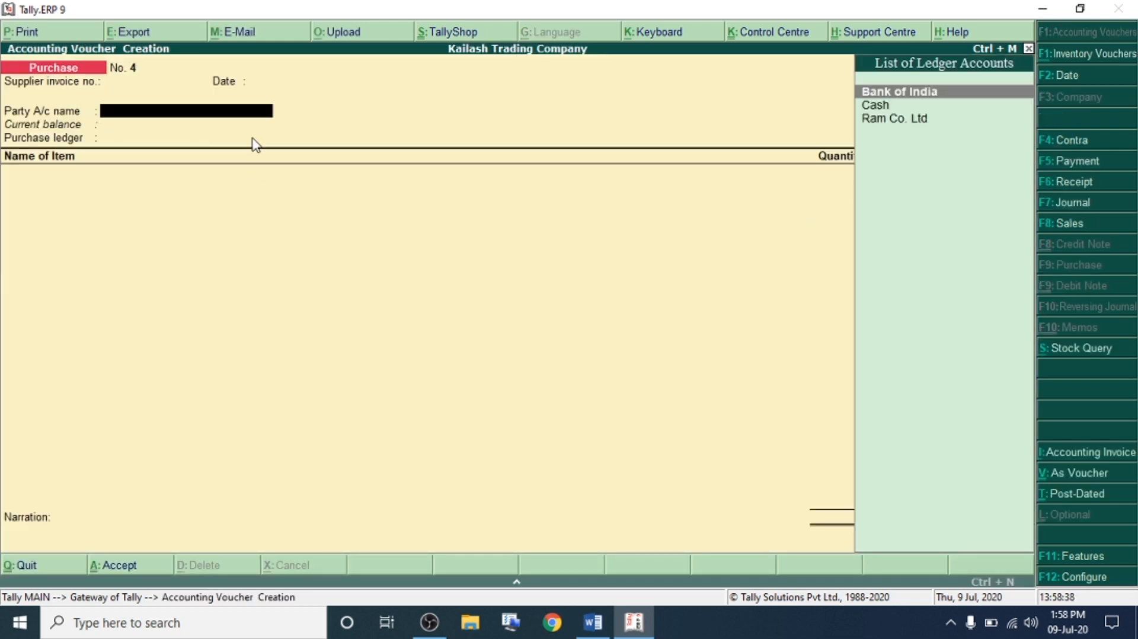
key(alt+c)
text(Cosmo Ltd)
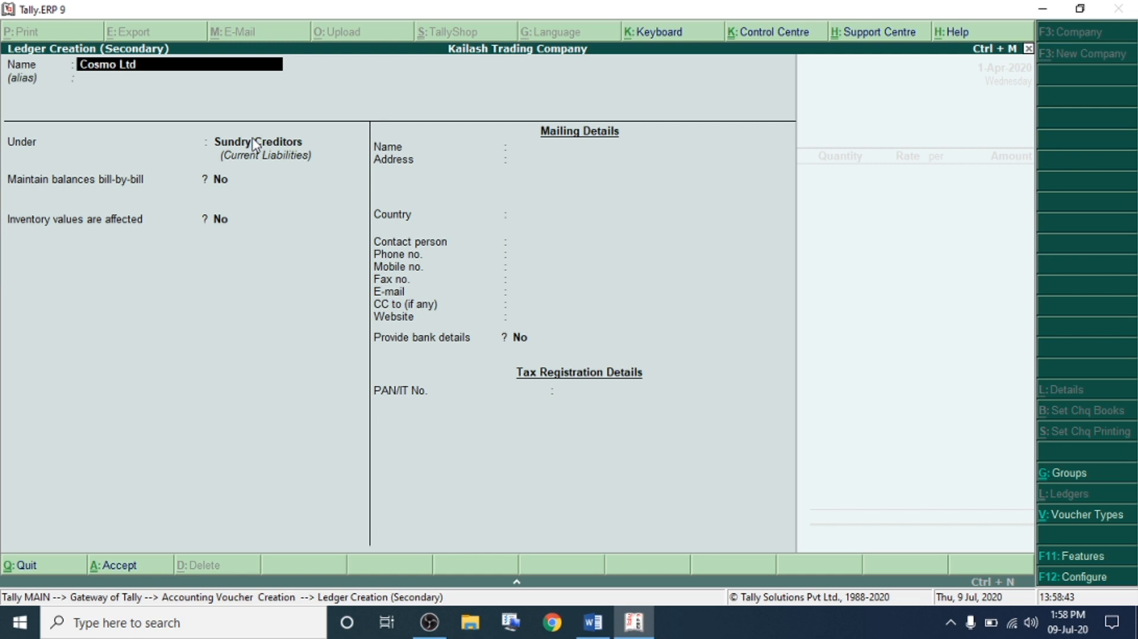
key(Return)
key(Return)
key(Return)
key(Return)
key(Return)
key(Return)
key(Return)
key(Return)
key(Return)
key(Return)
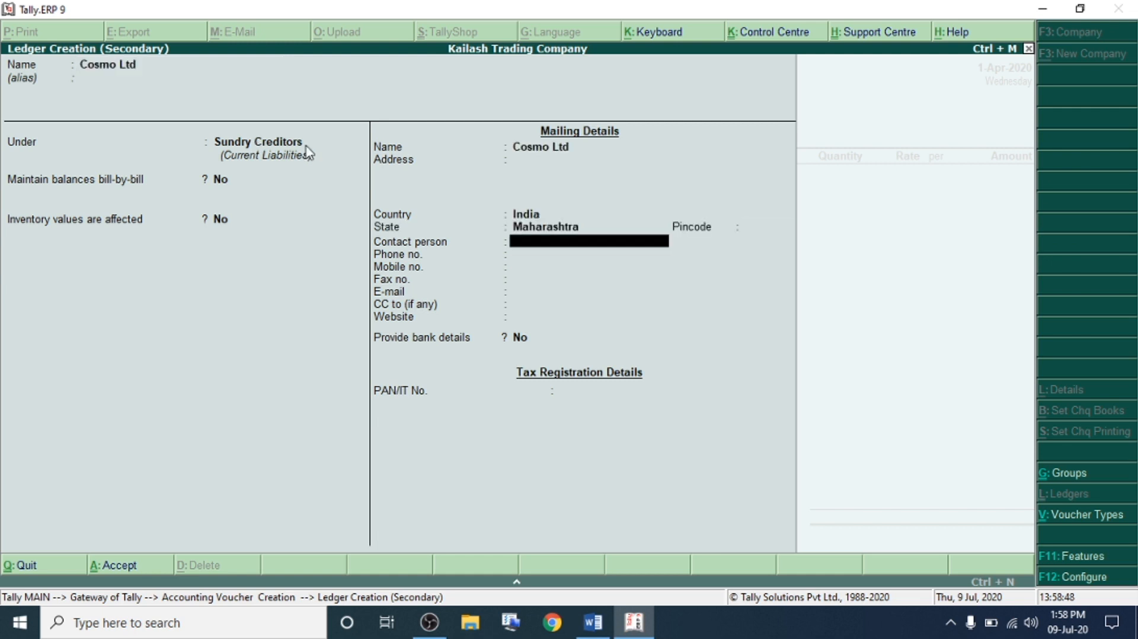
key(Return)
key(Return)
key(Return)
key(Return)
key(Return)
key(Return)
key(Return)
key(Return)
key(Return)
key(Return)
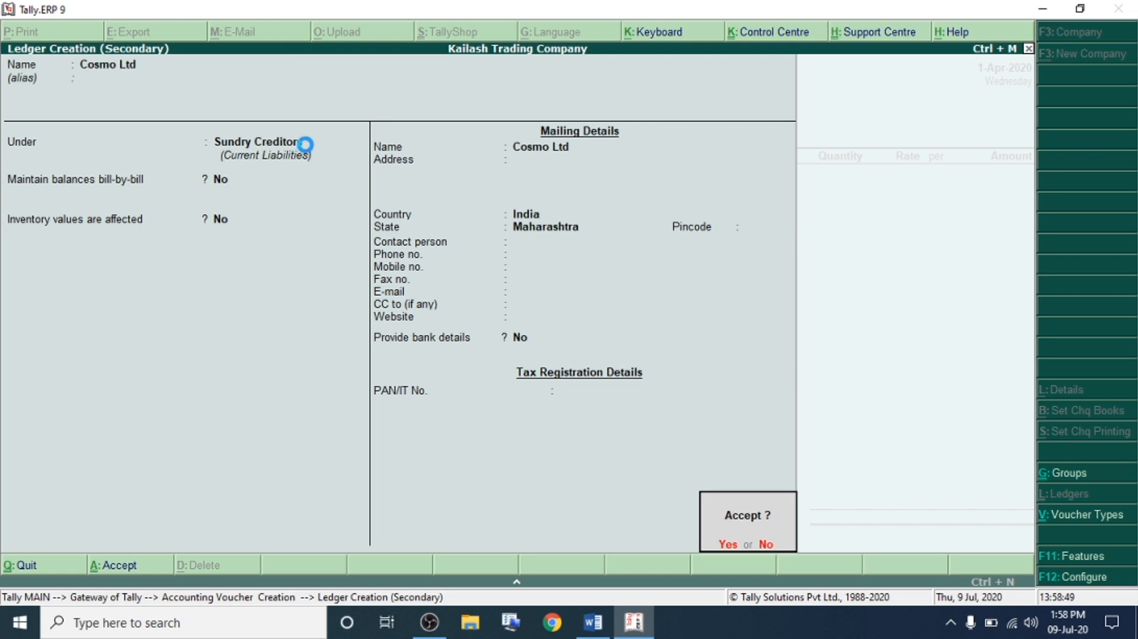
key(Return)
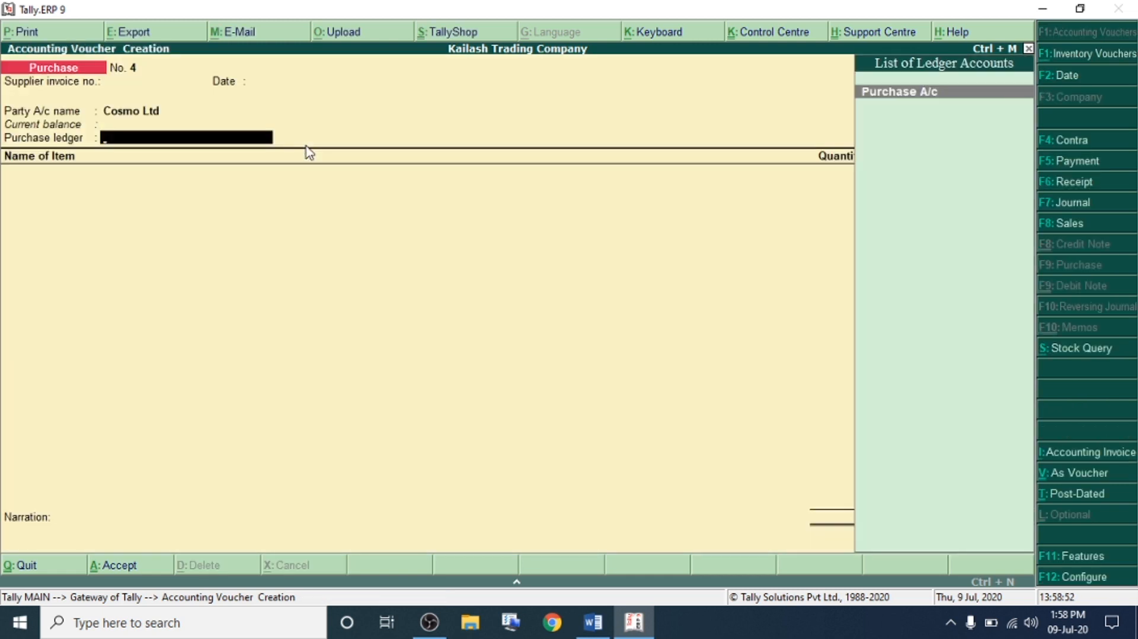
- Choose Purchase A/c as the purchase ledger and create the stock item Sky Mobiles under Electronics with the unit Nos
key(Return)
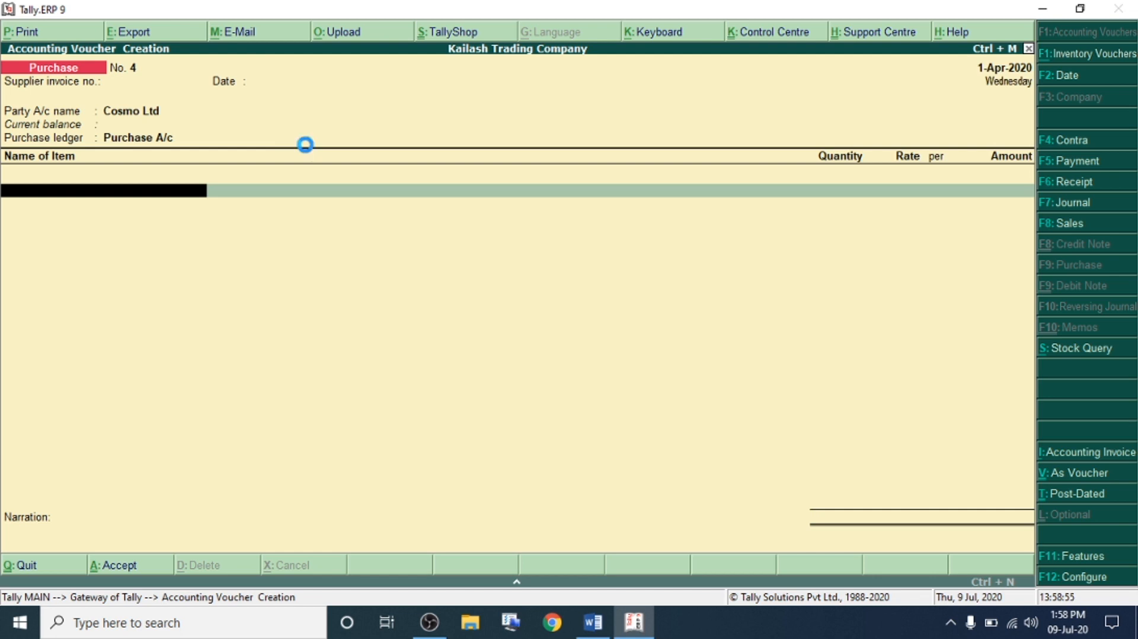
key(alt+c)
text(Sky Mobiles)
key(Return)
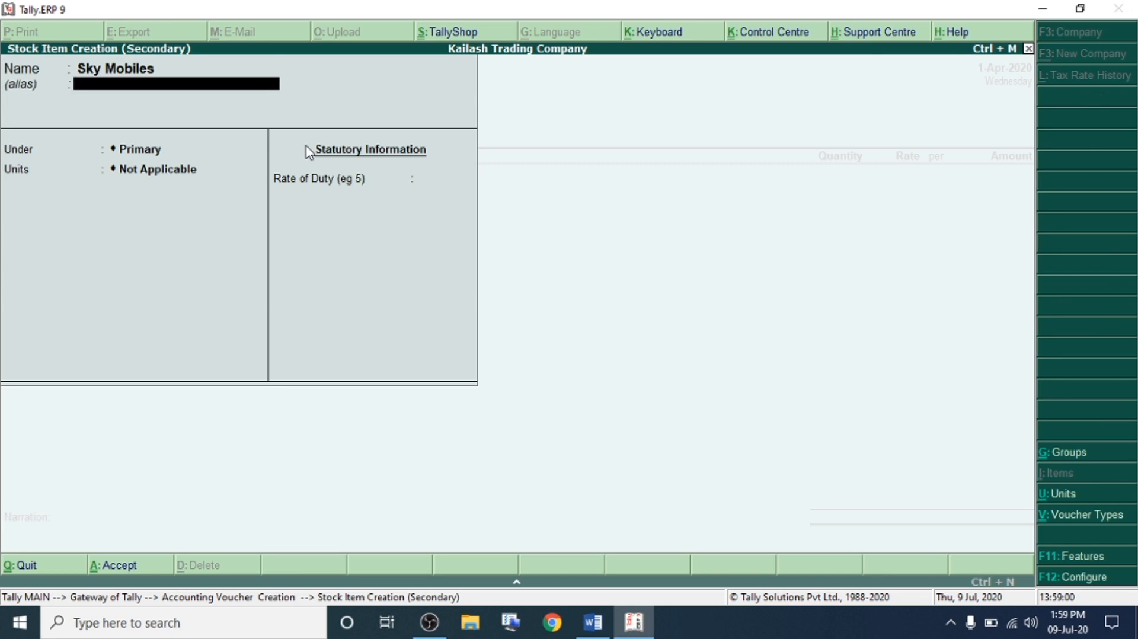
key(Return)
key(Down)
key(Return)
key(Down)
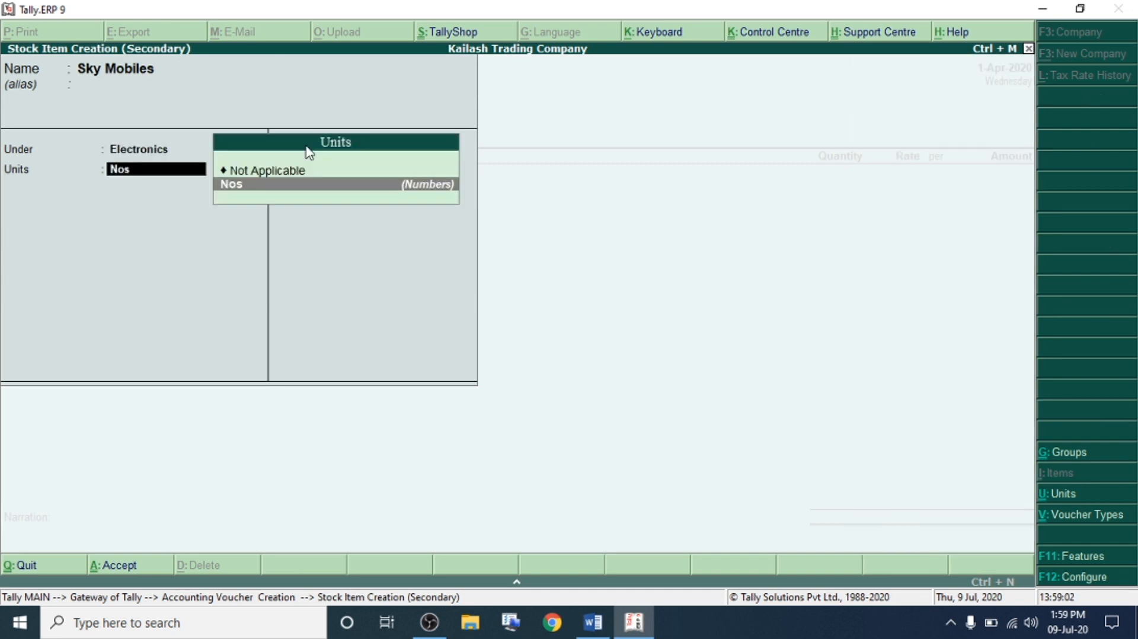
key(Return)
key(ctrl+a)
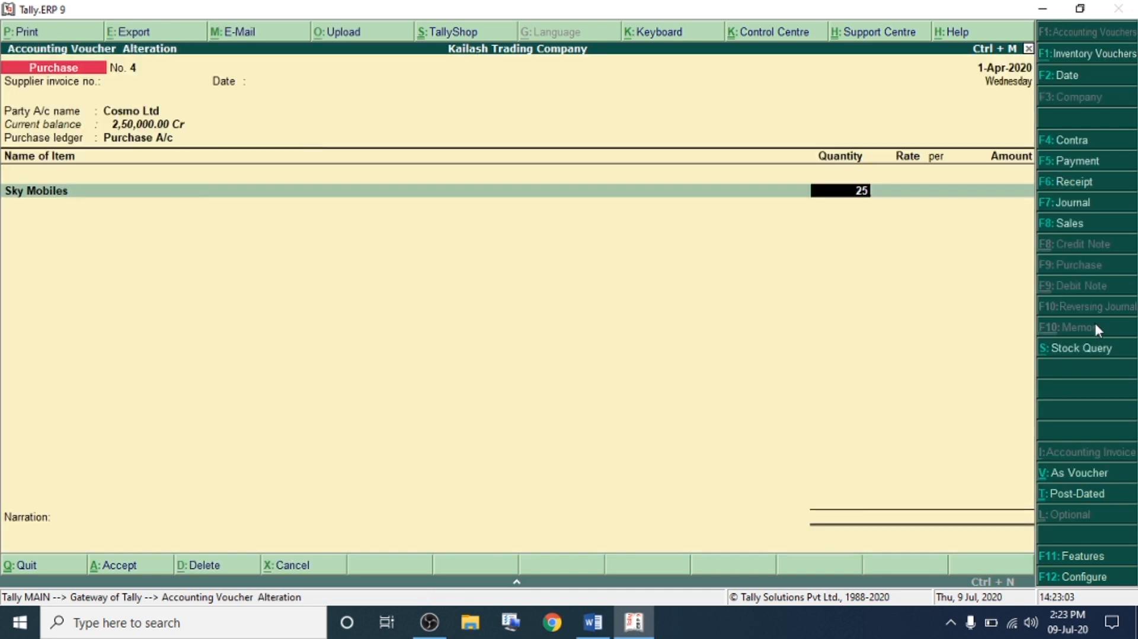
- Enter 25 Nos of Sky Mobiles at a rate of 10,000 and accept purchase voucher No. 4 without a narration
key(Return)
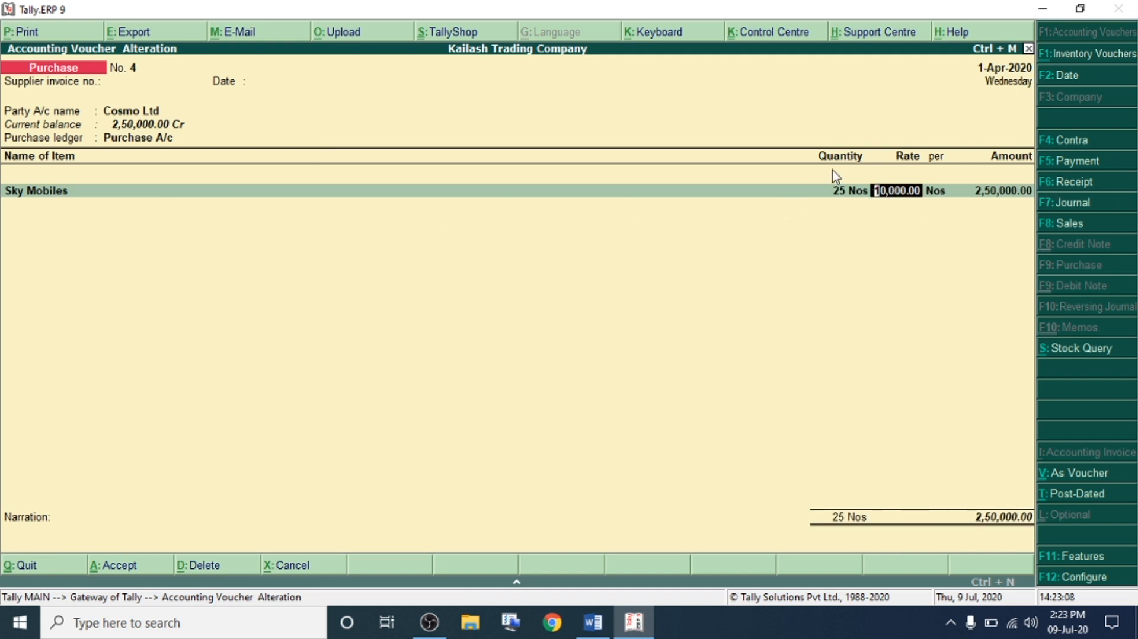
key(Return)
key(Return)
key(Return)
key(Return)
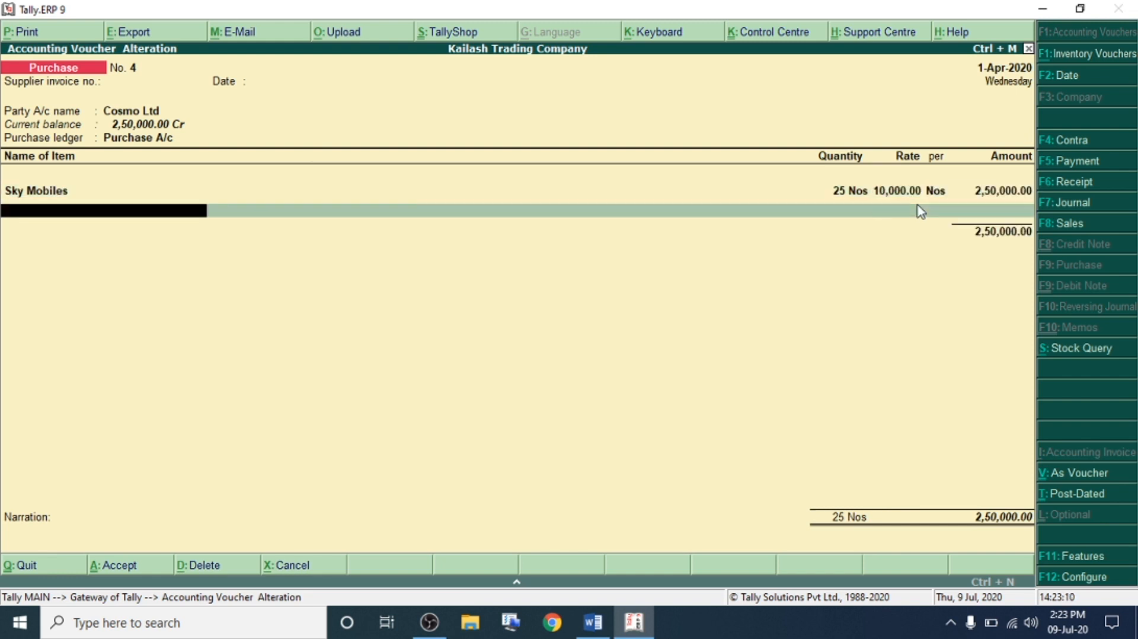
key(Return)
key(Return)
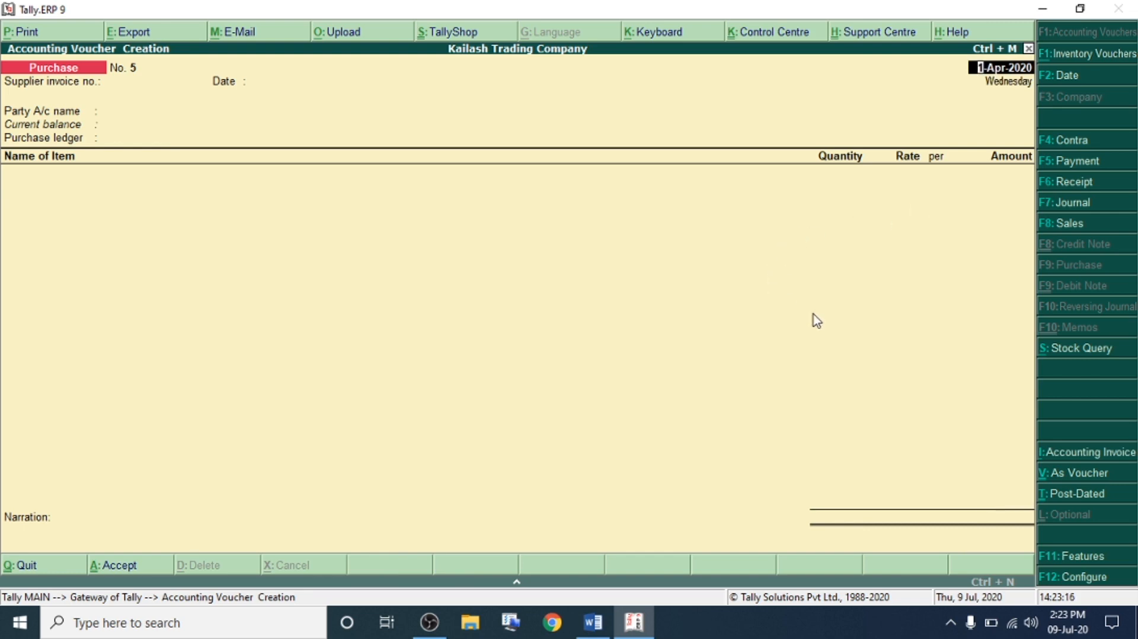
- Switch to the Word document and read the type, item, quantity and rate of transaction 09
click(643, 627)
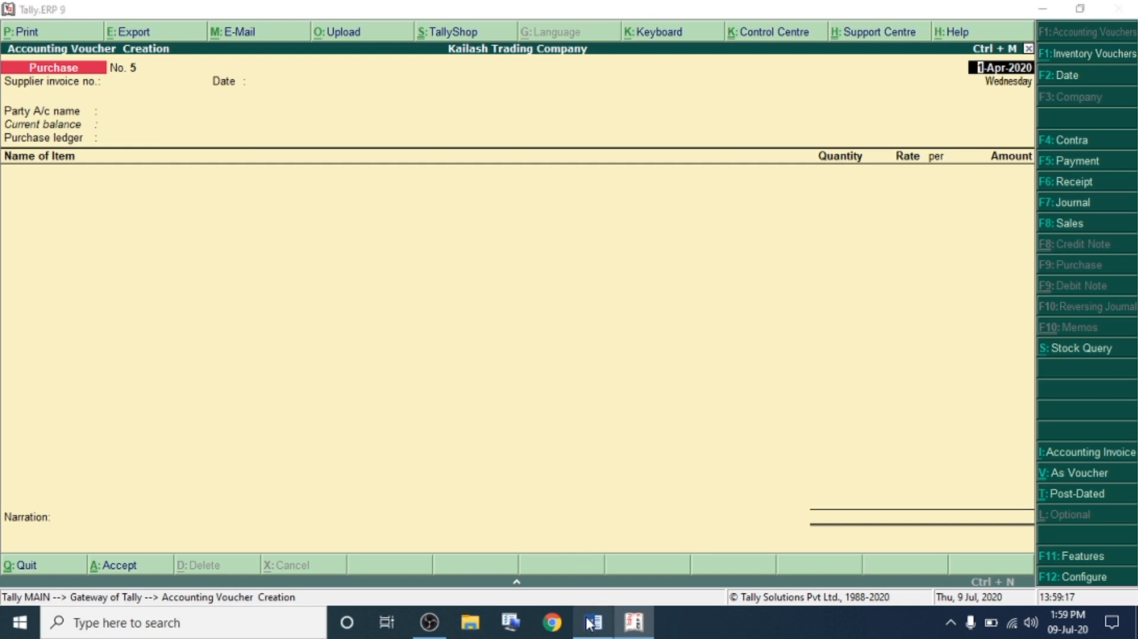
click(593, 622)
scroll(380, 298, down, 1)
drag(138, 149, 239, 158)
click(139, 149)
drag(160, 151, 658, 159)
scroll(652, 166, up, 1)
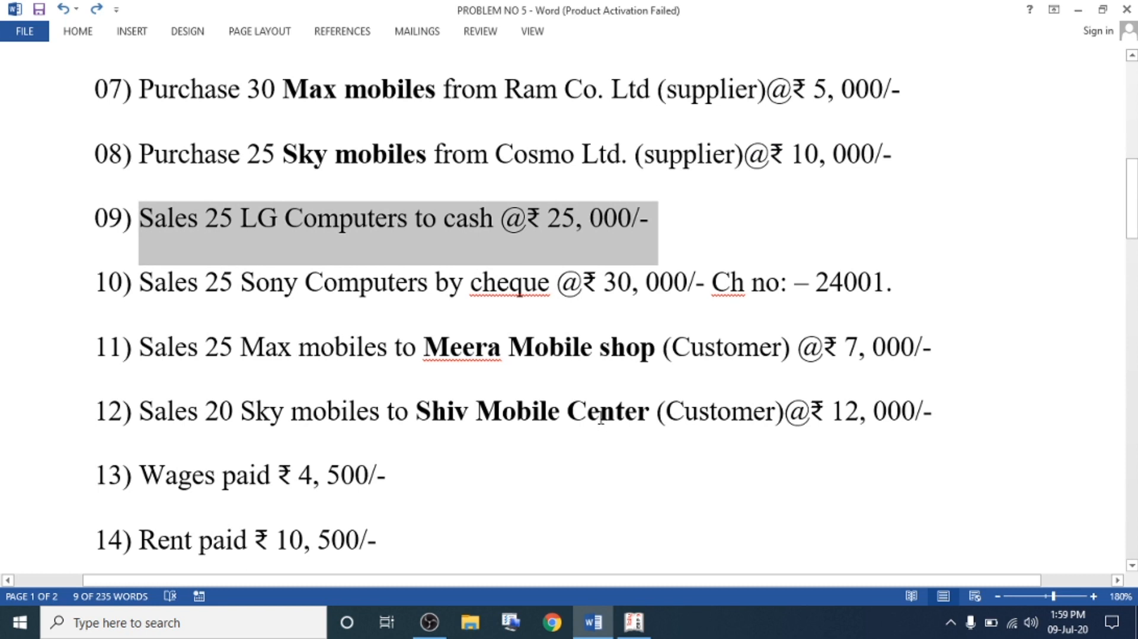
- Switch to Tally.ERP 9, start sales voucher No. 1 and set its party account to Cash, rechecking transaction 09 in Word
click(633, 622)
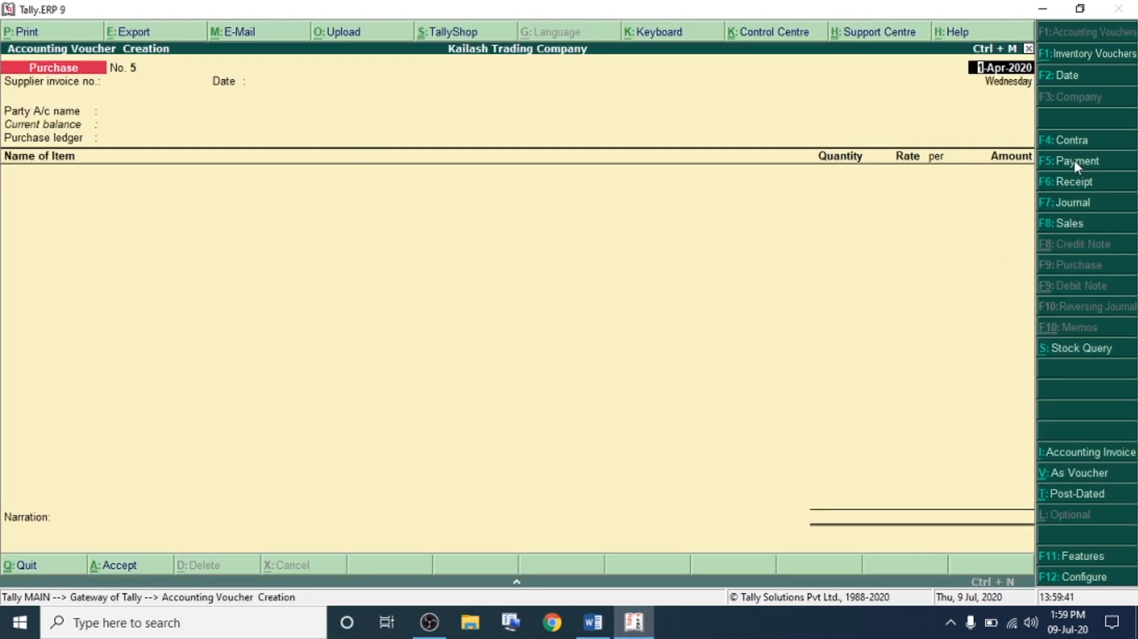
click(1066, 223)
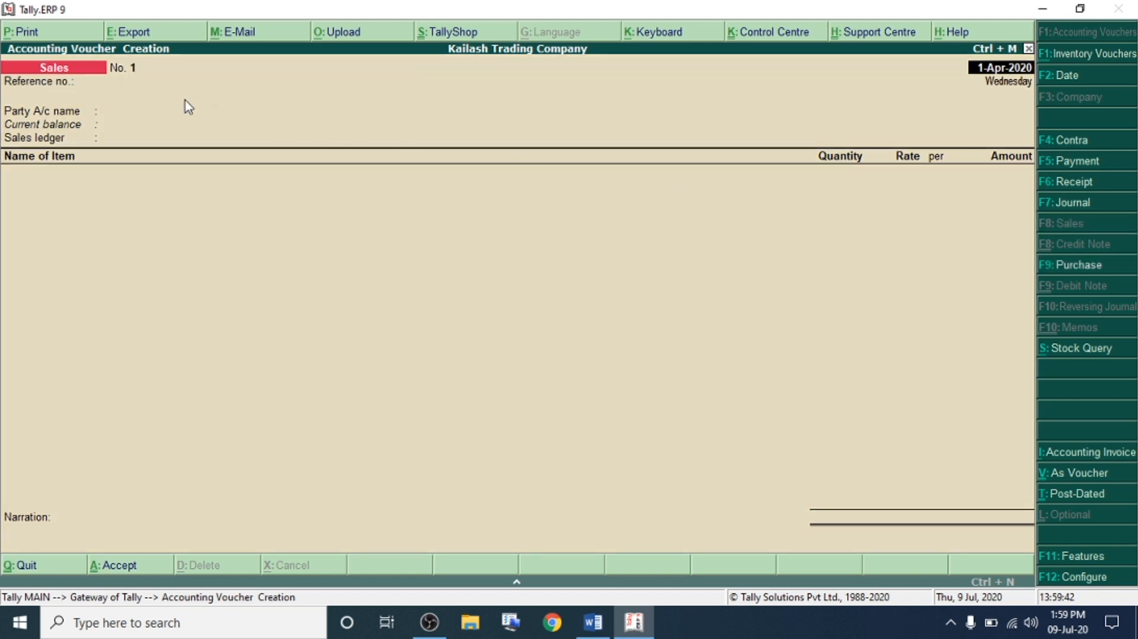
click(131, 112)
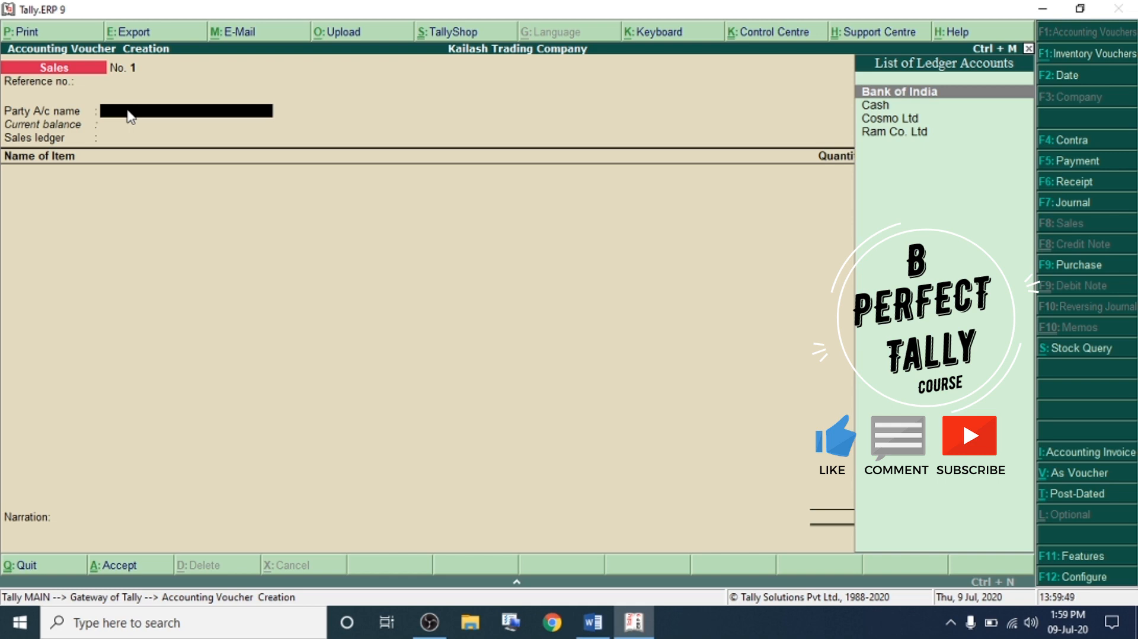
key(alt+Tab)
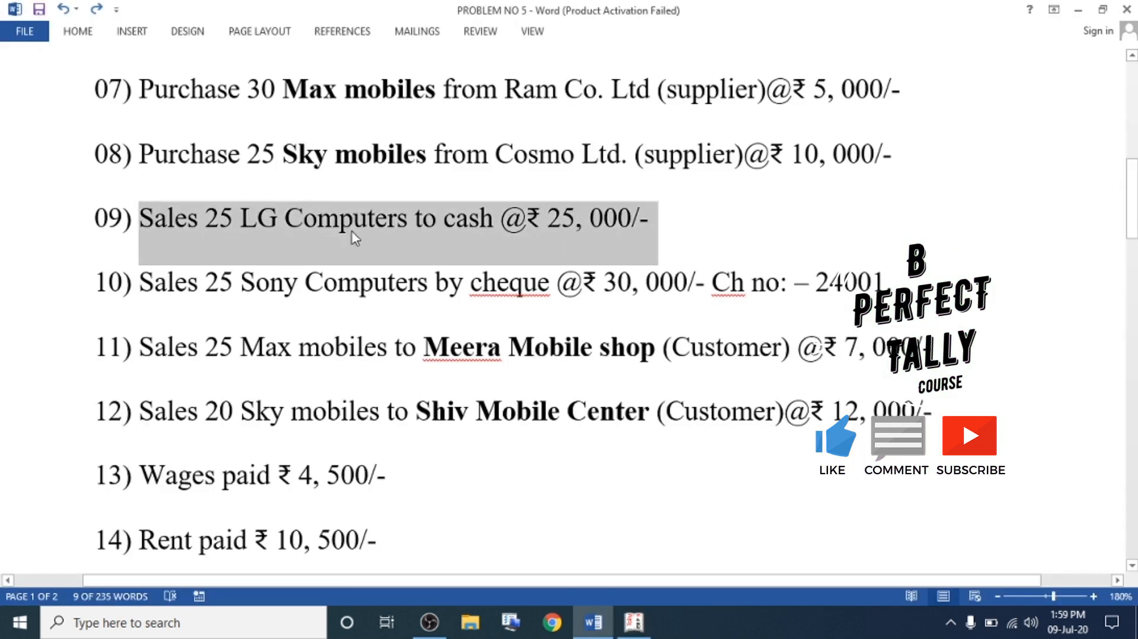
key(alt+Tab)
key(Down)
key(Return)
key(ctrl+a)
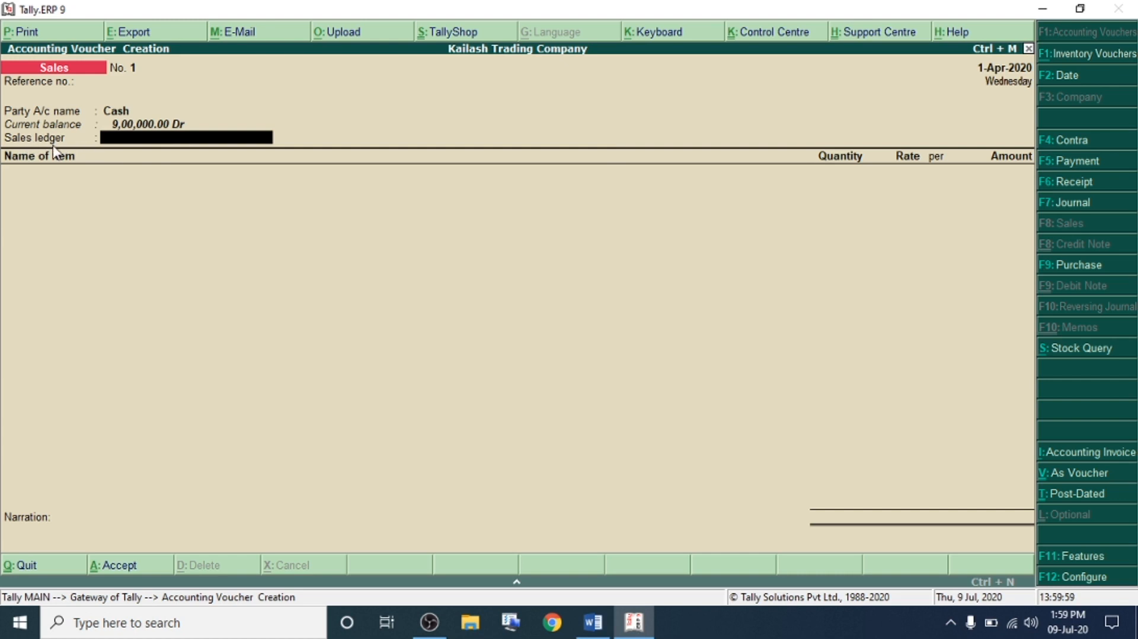
- Create the ledger Sales A/c under Sales Accounts and use it as the sales ledger of sales voucher No. 1
key(alt+c)
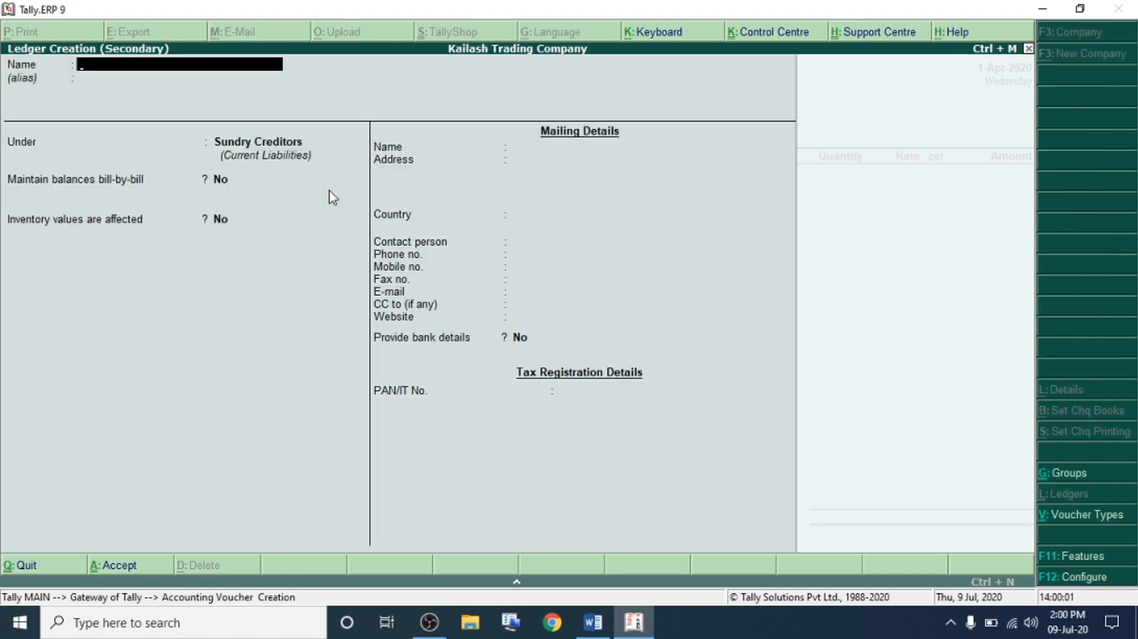
text(Sales a/c)
key(Return)
key(Return)
text(Sal)
key(Return)
key(ctrl+a)
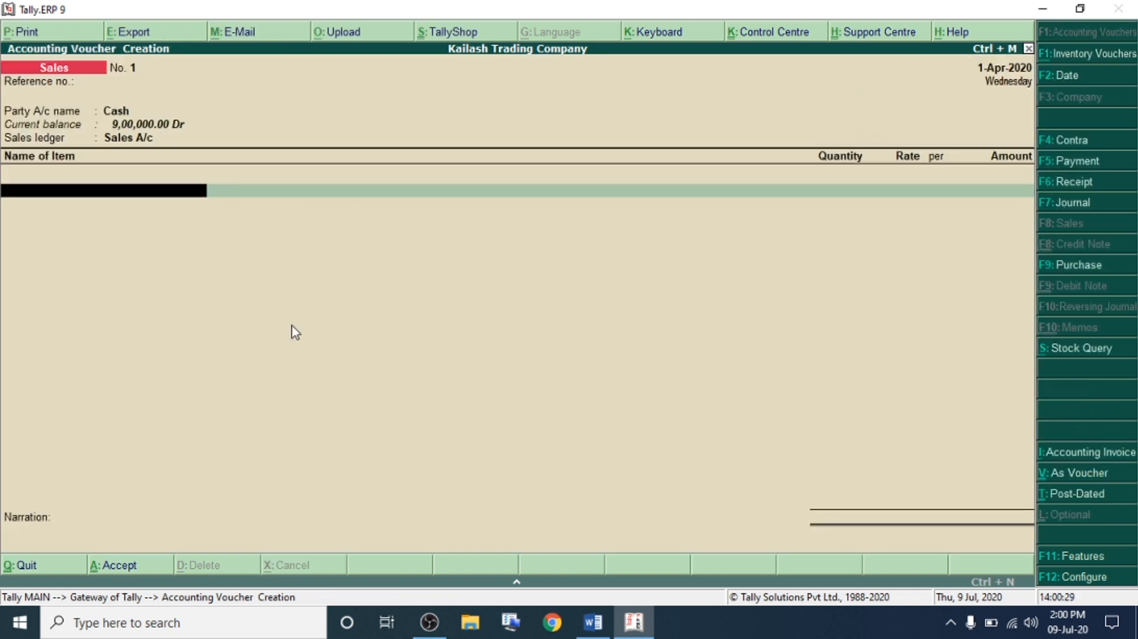
- Add the stock item LG Computer to sales voucher No. 1 with a quantity of 25 Nos
key(space)
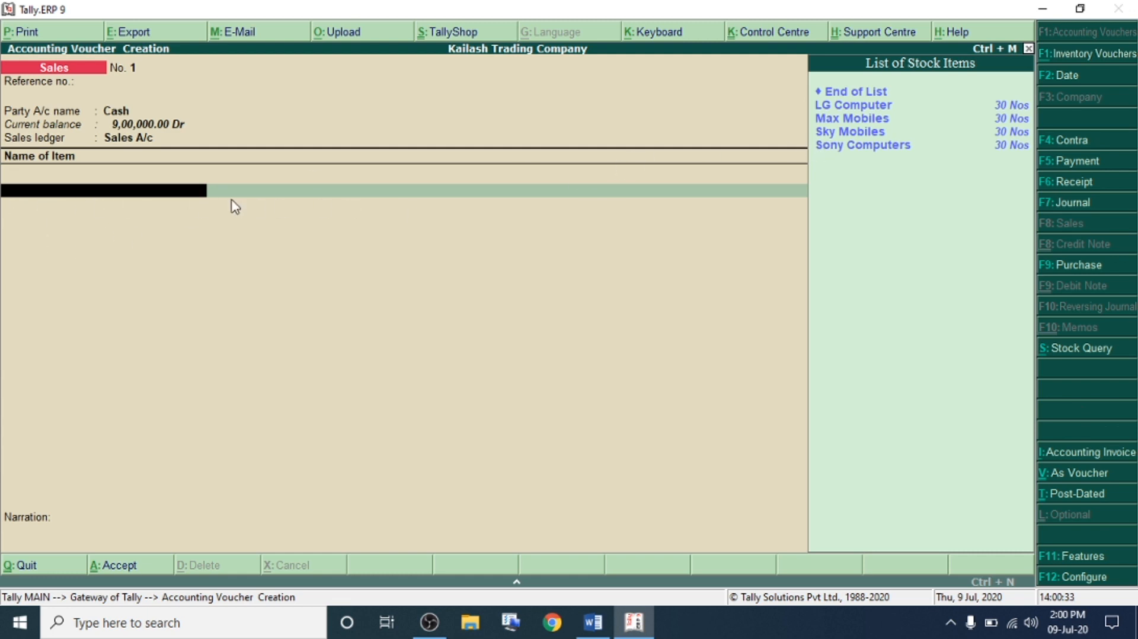
click(855, 107)
click(855, 106)
text(25)
key(Return)
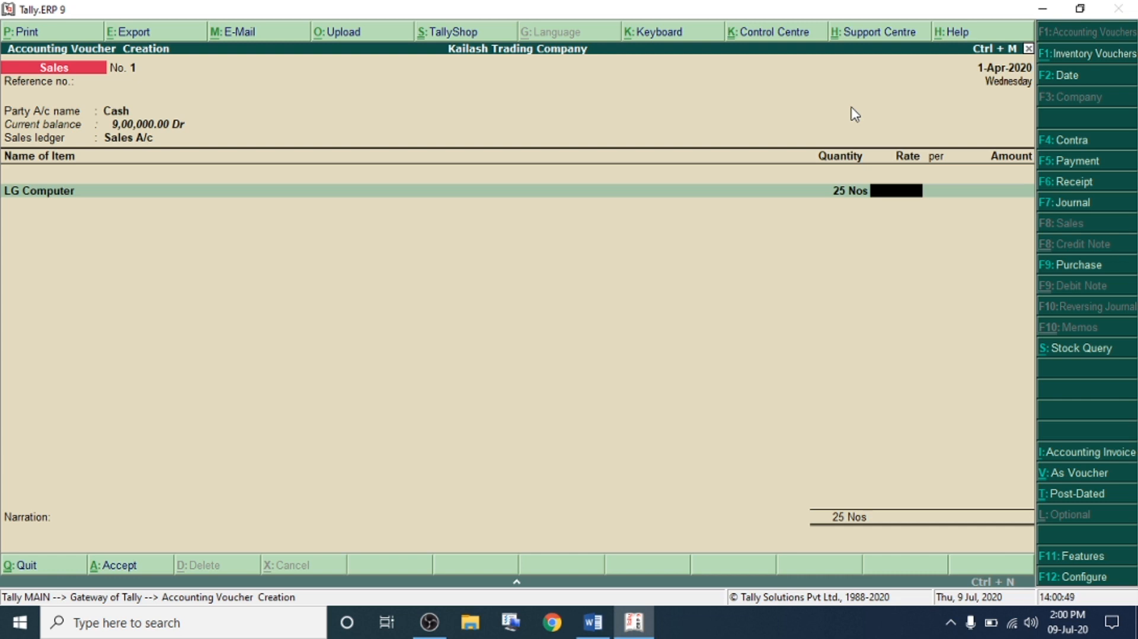
- Set the LG Computer rate to 25,000 and accept sales voucher No. 1 without a narration
text(000)
key(Return)
key(Return)
key(Return)
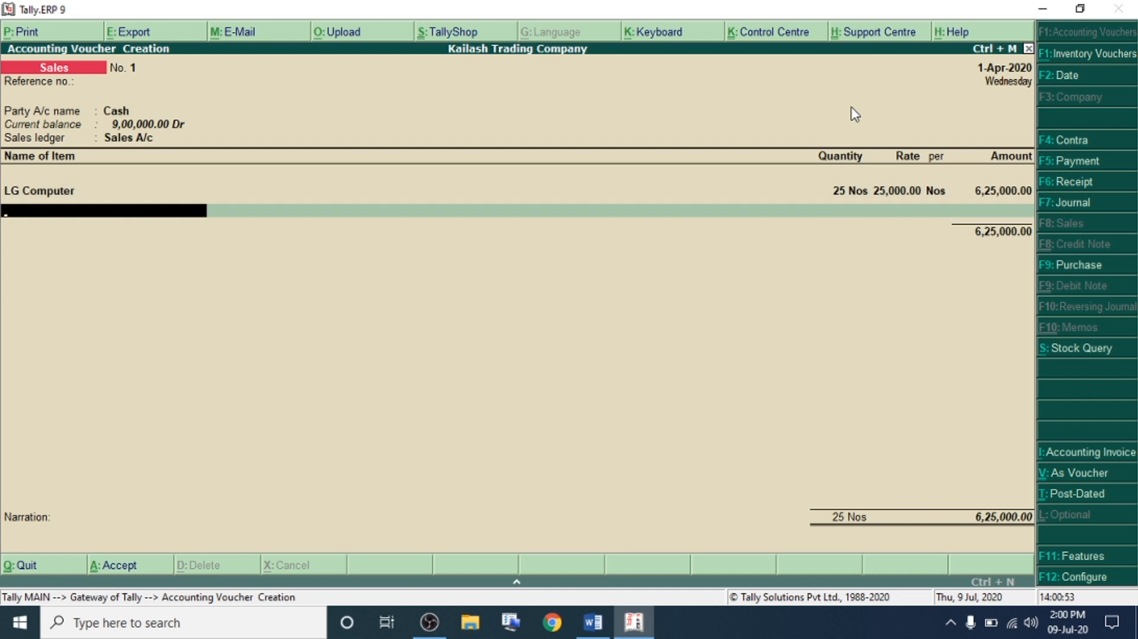
key(Return)
key(Return)
key(Return)
key(Return)
- Switch to the Word document and read the item, quantity, payment mode and rate of transaction 10
click(593, 621)
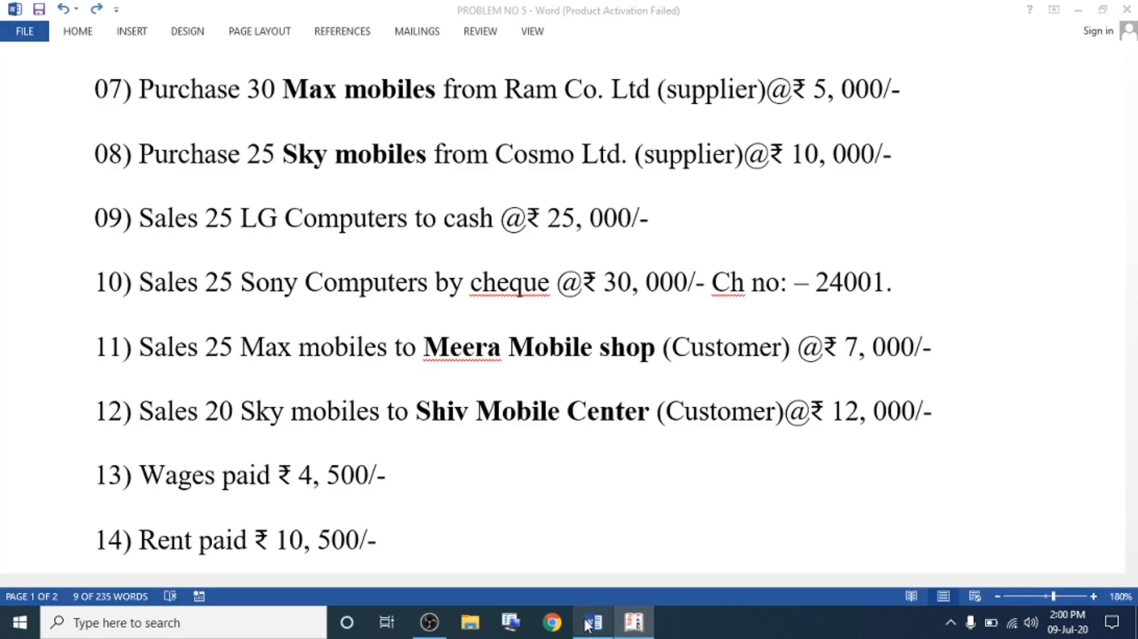
double_click(146, 274)
drag(223, 282, 898, 280)
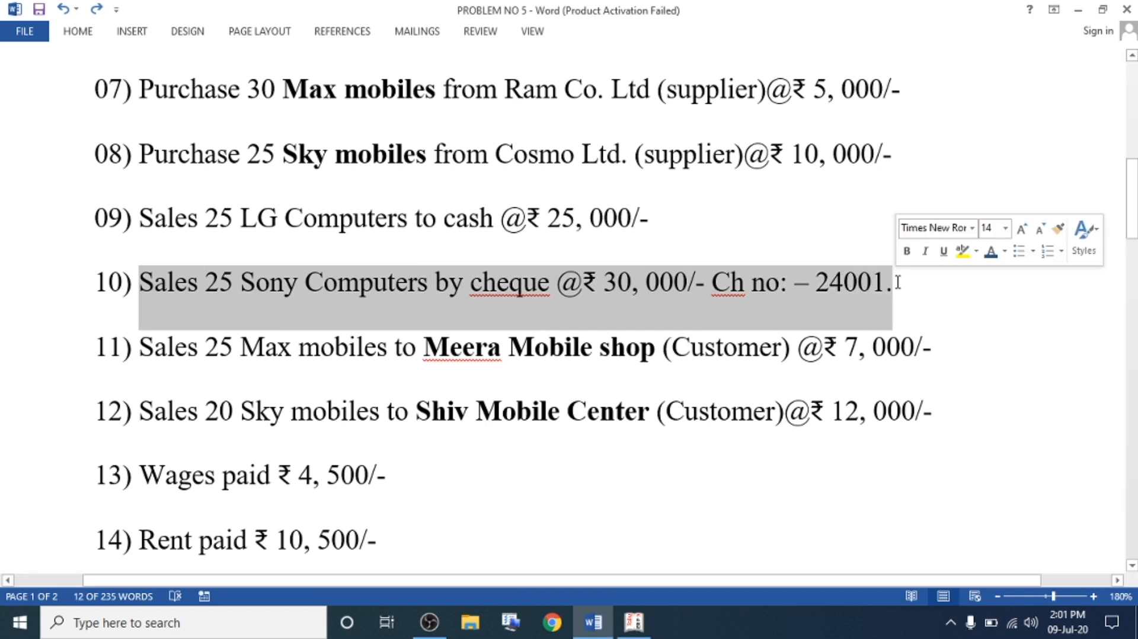
- Switch to Tally.ERP 9 and set sales voucher No. 2's party account to Bank of India and its sales ledger to Sales A/c
click(640, 627)
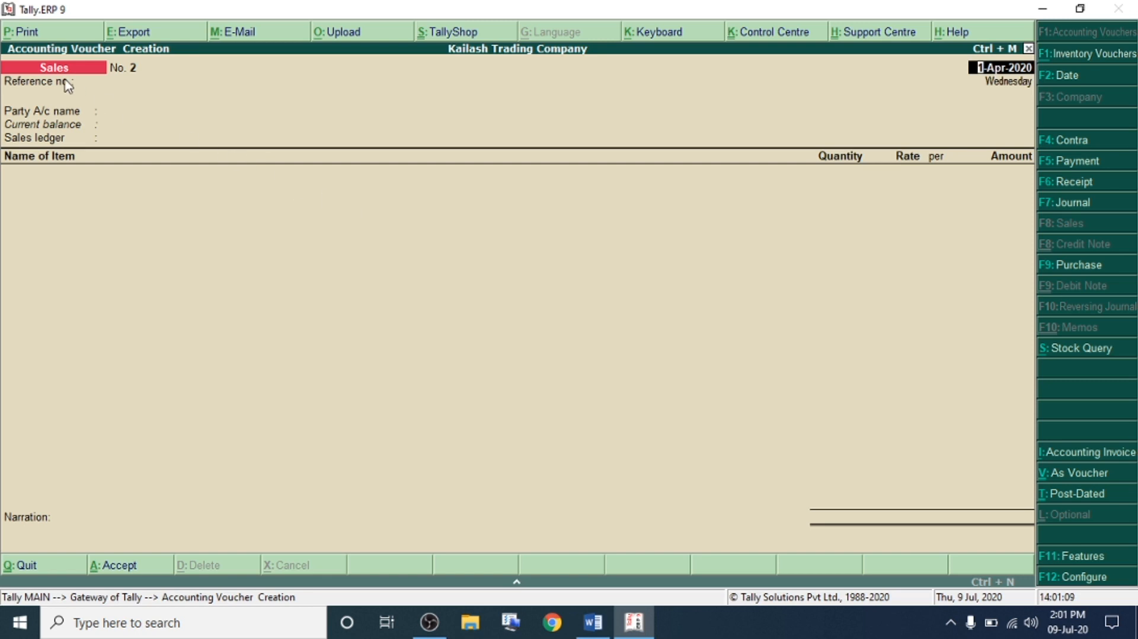
click(139, 116)
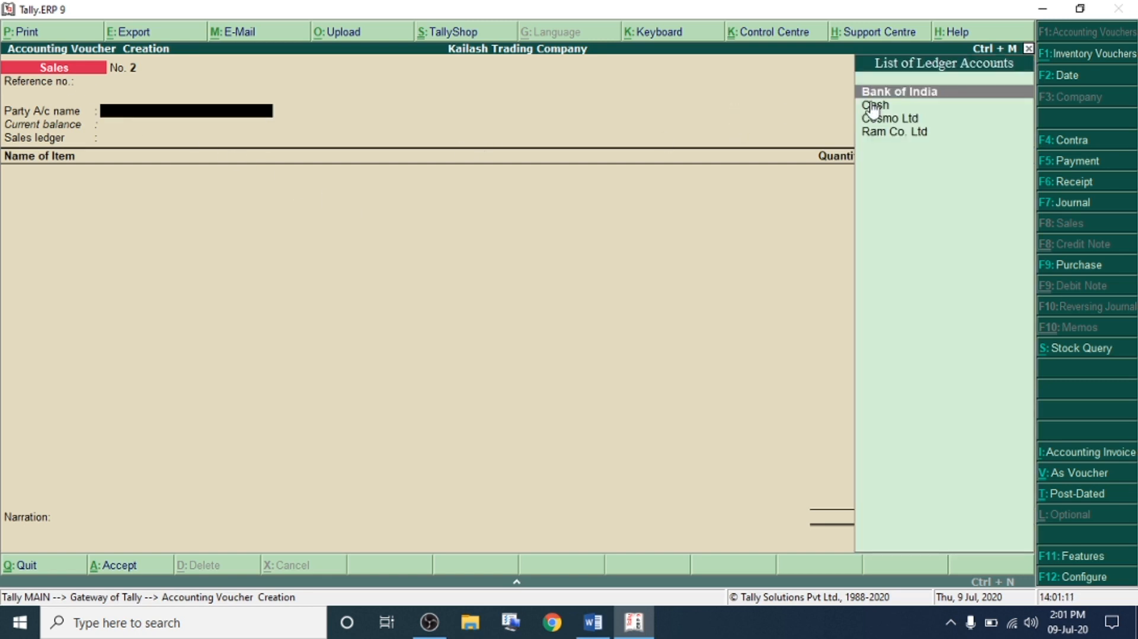
key(Return)
key(ctrl+a)
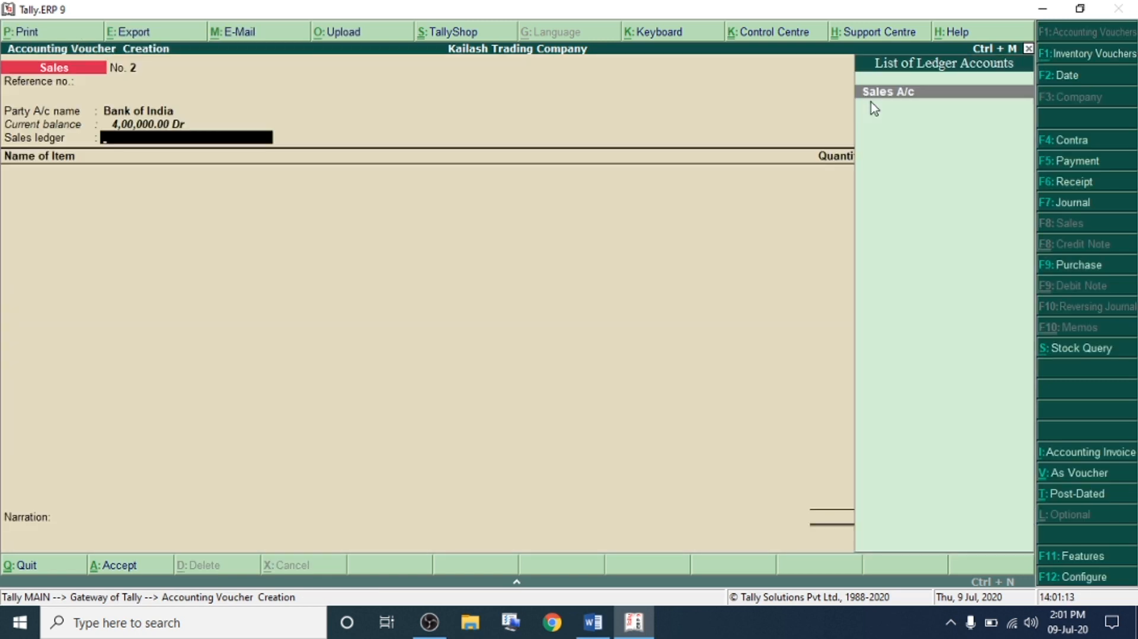
key(Return)
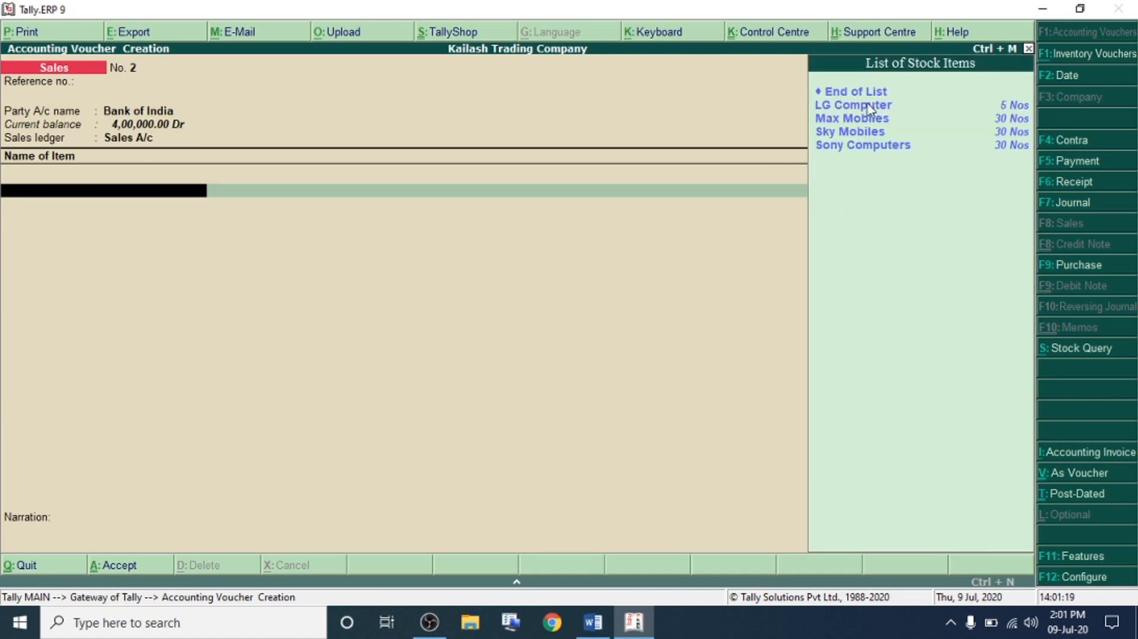
- Enter 25 Nos of Sony Computers at a rate of 30,000 and accept sales voucher No. 2
click(862, 148)
click(863, 148)
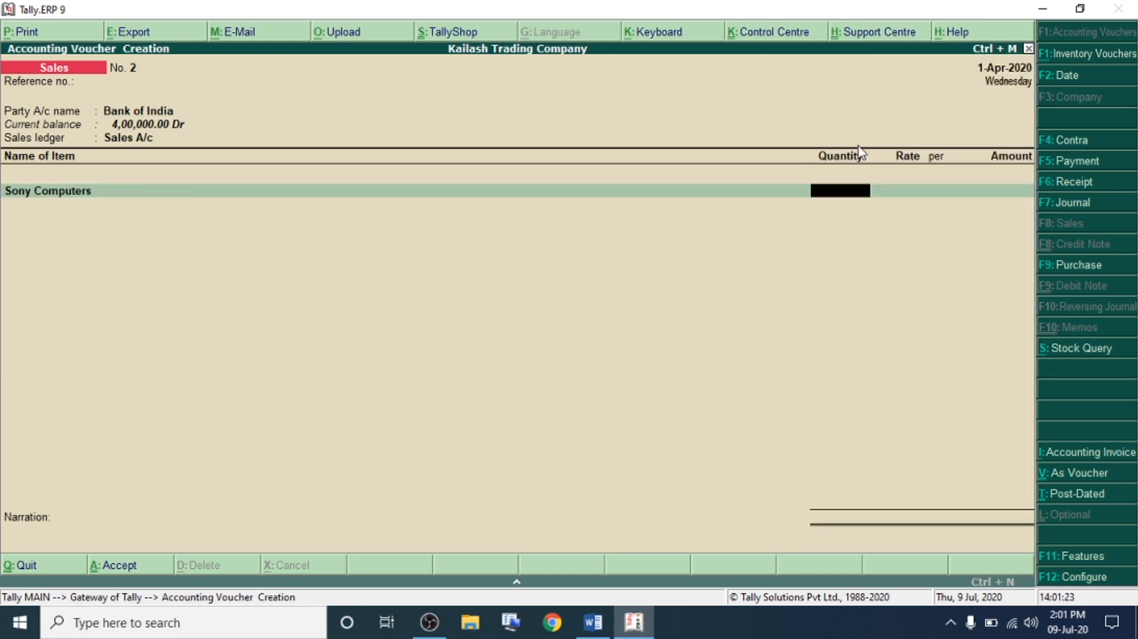
text(25)
key(Return)
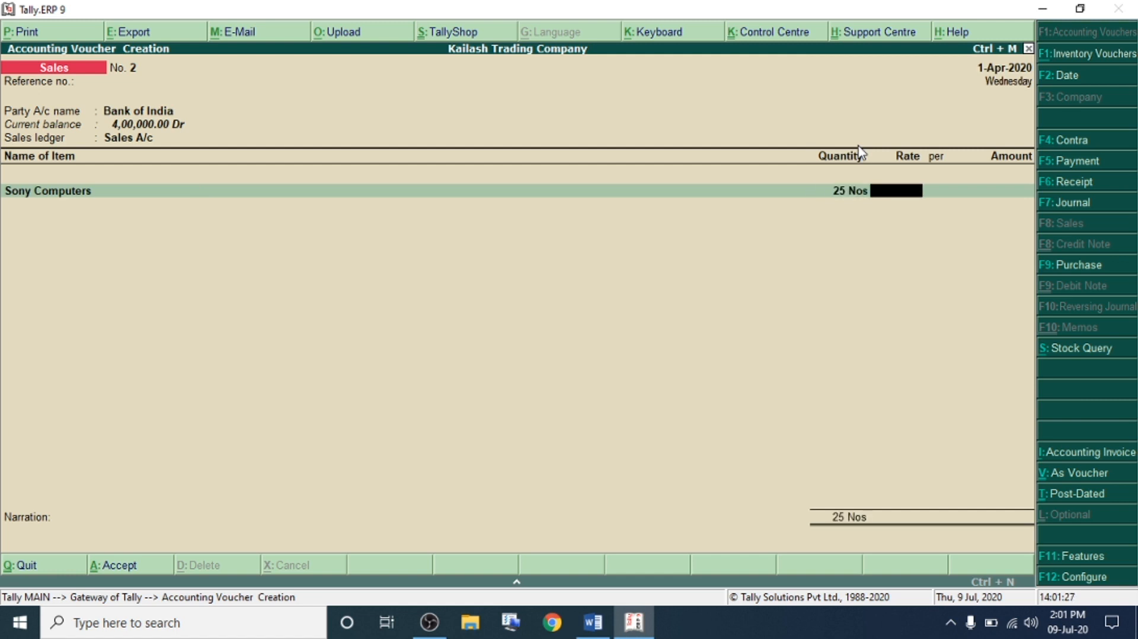
key(Return)
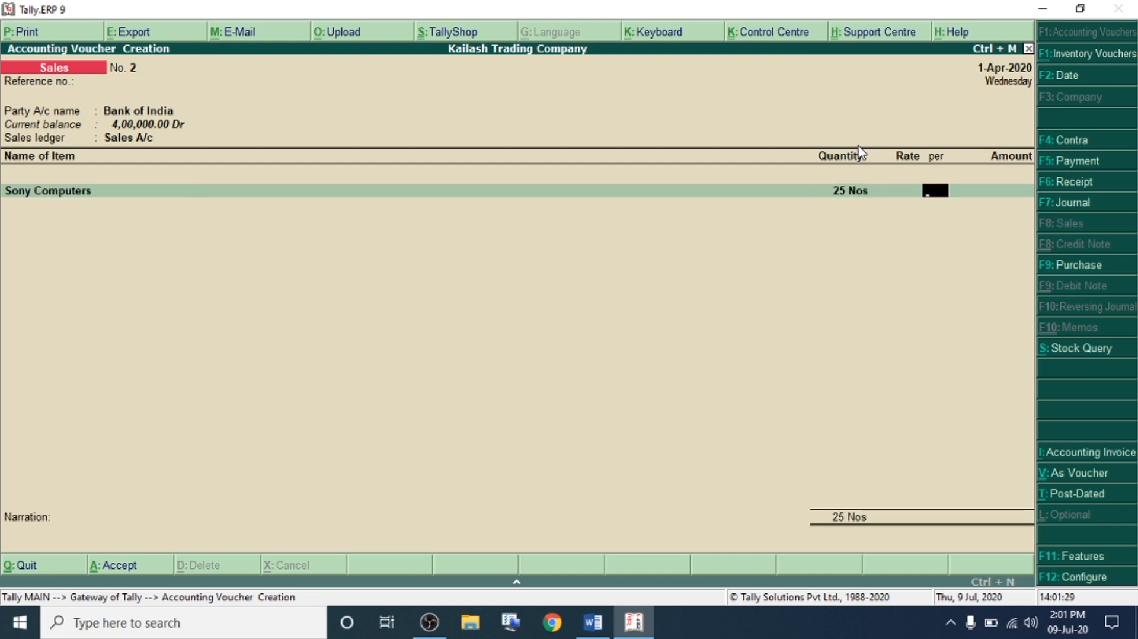
key(BackSpace)
text(30000)
key(Return)
key(Return)
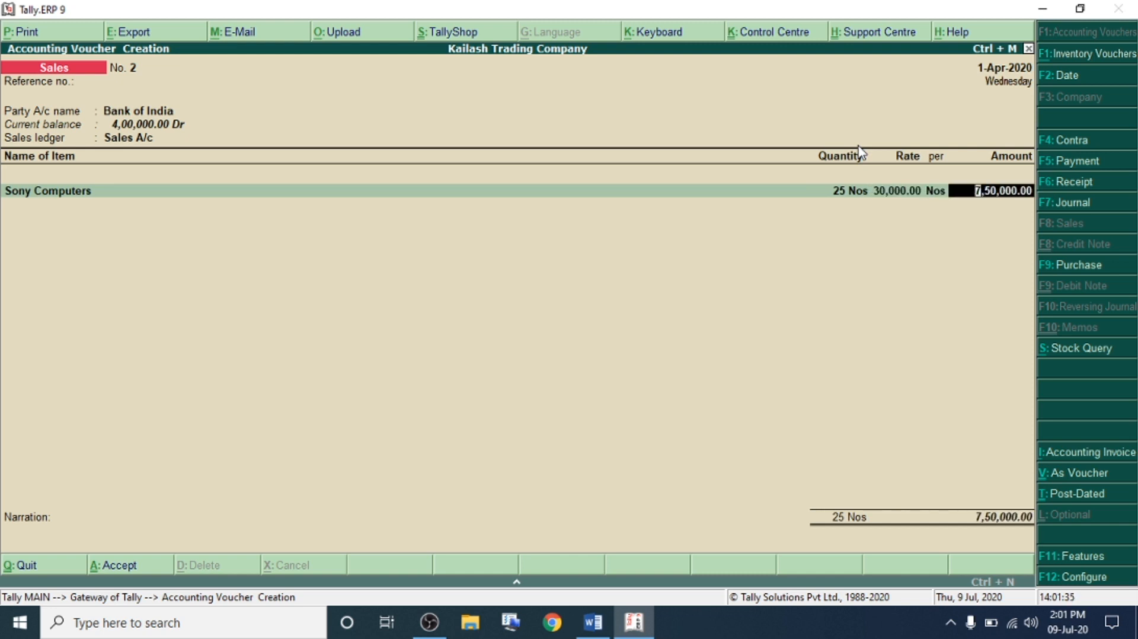
key(Return)
- Switch to the Word document and read the item, quantity, customer and rate of transaction 11
key(alt+Tab)
drag(140, 209, 861, 211)
drag(821, 208, 873, 204)
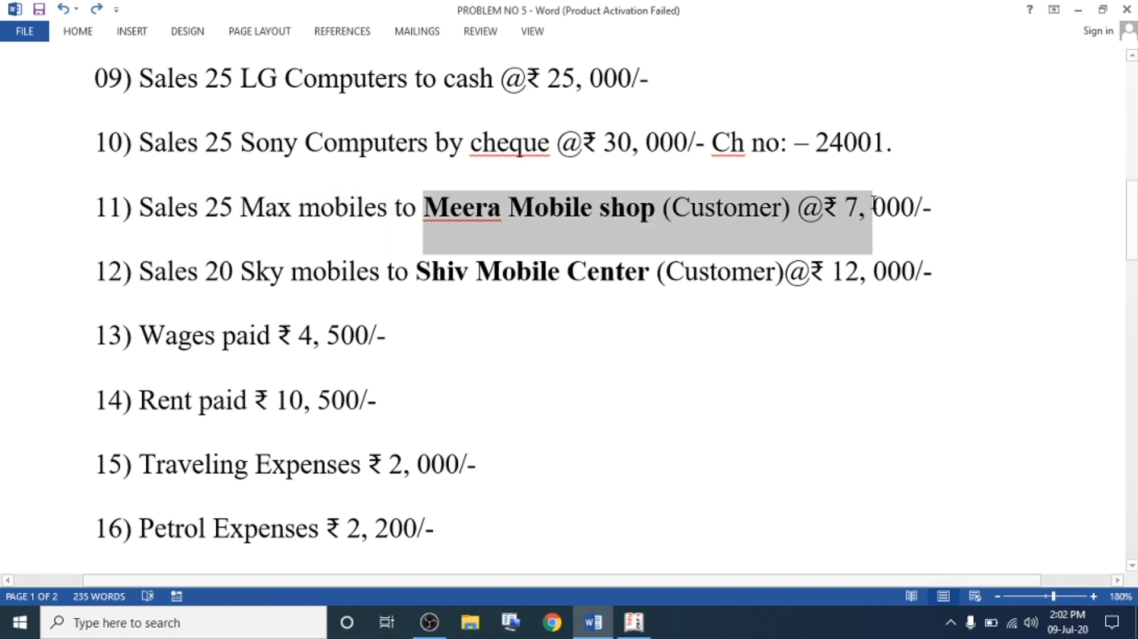
click(847, 207)
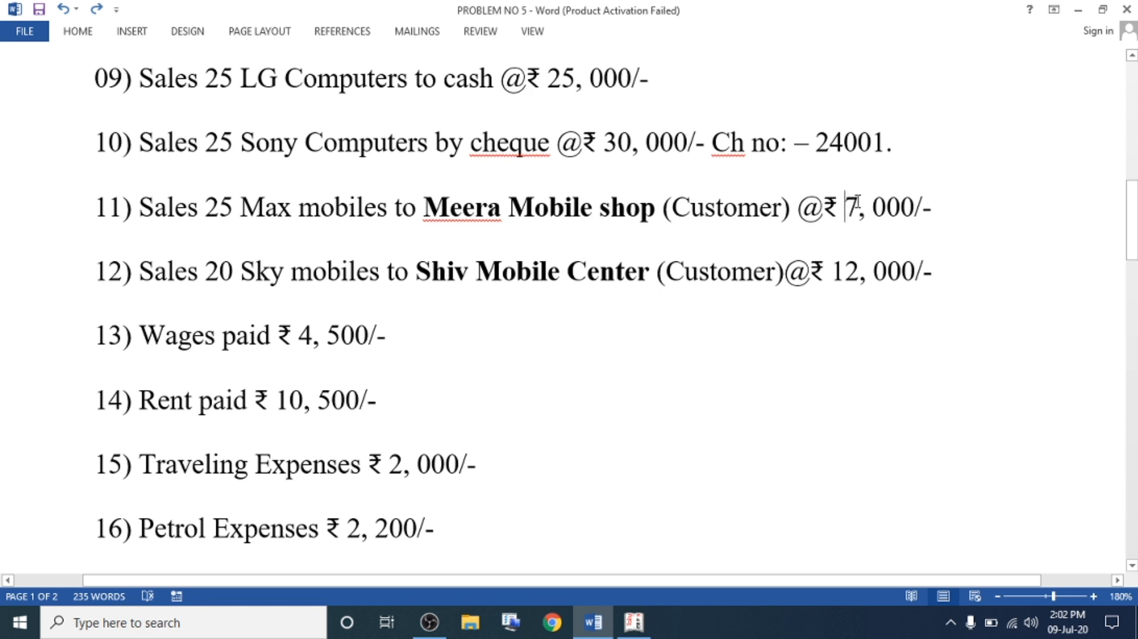
drag(853, 202, 919, 207)
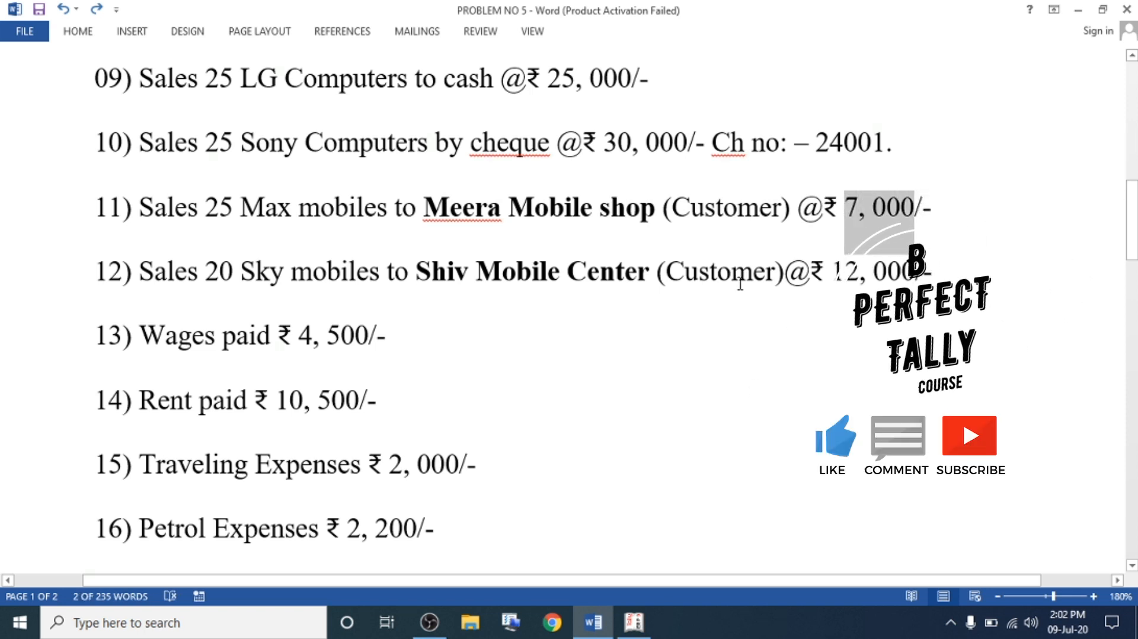
- Switch to Tally.ERP 9 and create the party ledger Meera Mobile Shop under Sundry Debtors for sales voucher No. 3
click(634, 625)
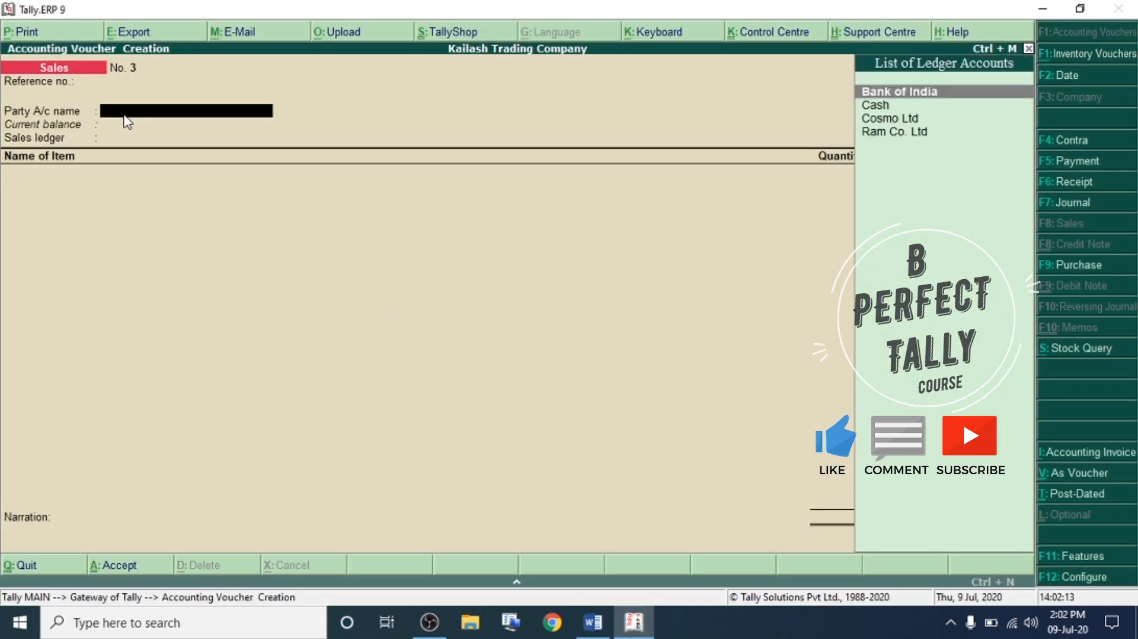
key(alt+c)
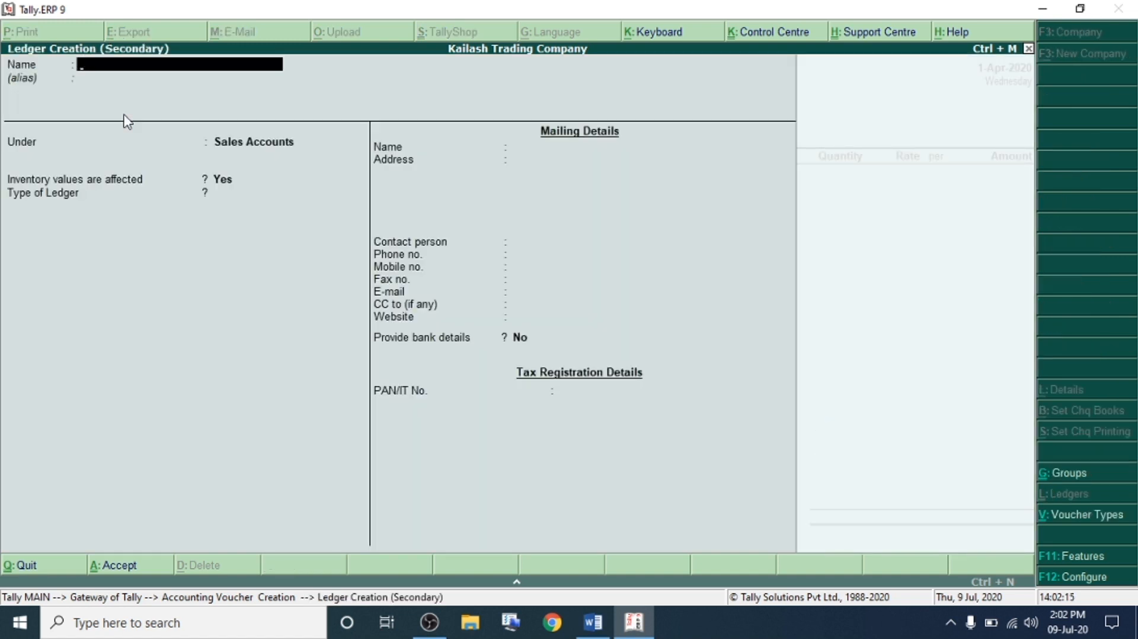
text(Mera)
key(BackSpace)
key(BackSpace)
key(BackSpace)
text(Meera Mobile Sho)
key(Return)
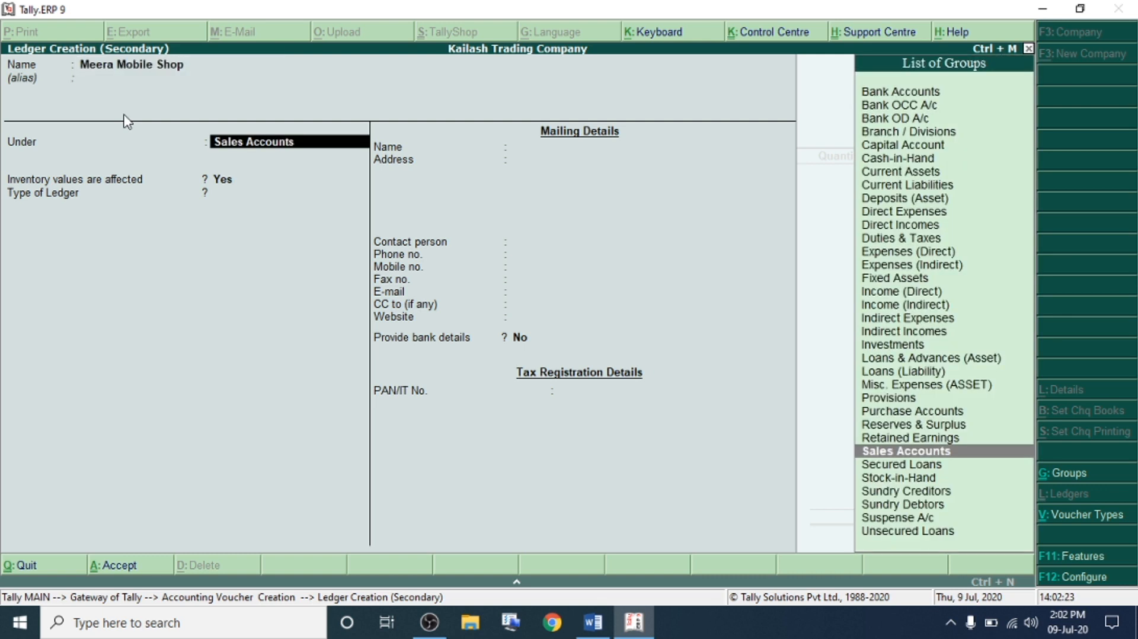
text(Sund)
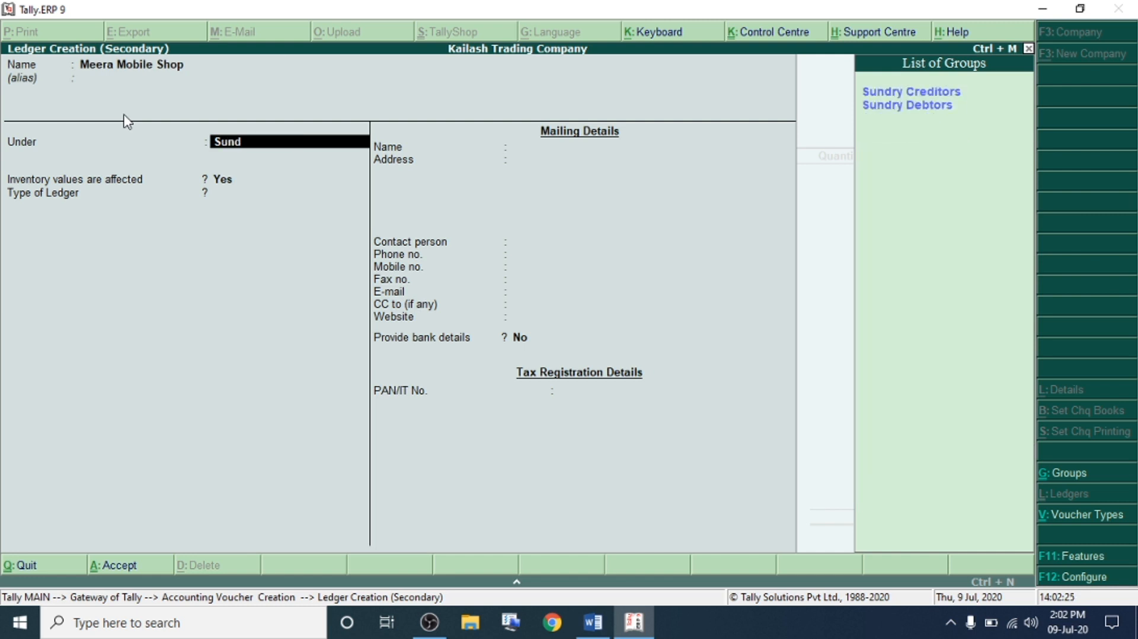
key(Down)
key(Return)
key(Return)
key(Return)
key(Return)
key(Return)
key(Return)
key(Return)
key(Return)
key(Return)
key(Return)
key(Return)
key(Return)
key(Return)
key(Return)
key(Return)
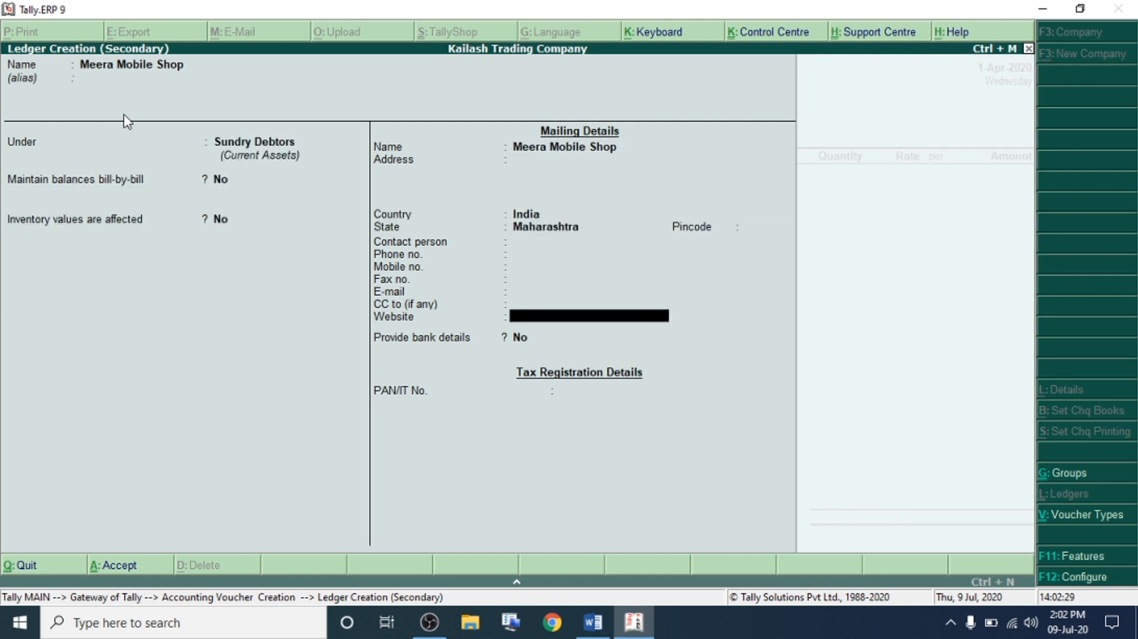
key(Return)
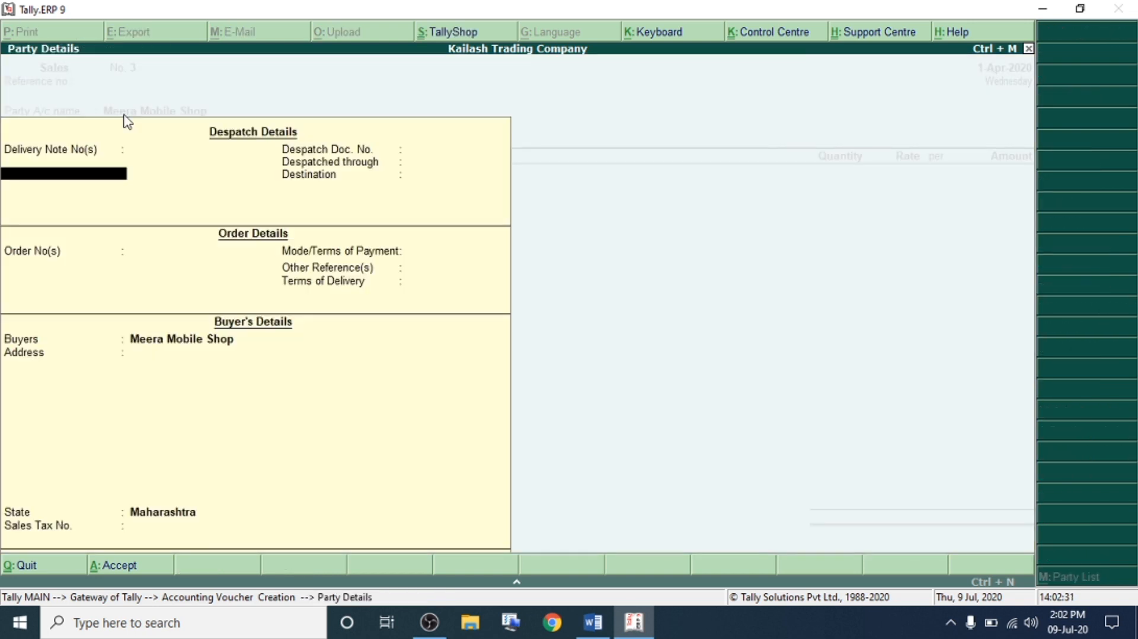
- Accept the party details without additions, then choose Sales A/c as the sales ledger and Max Mobiles as the stock item
key(ctrl+a)
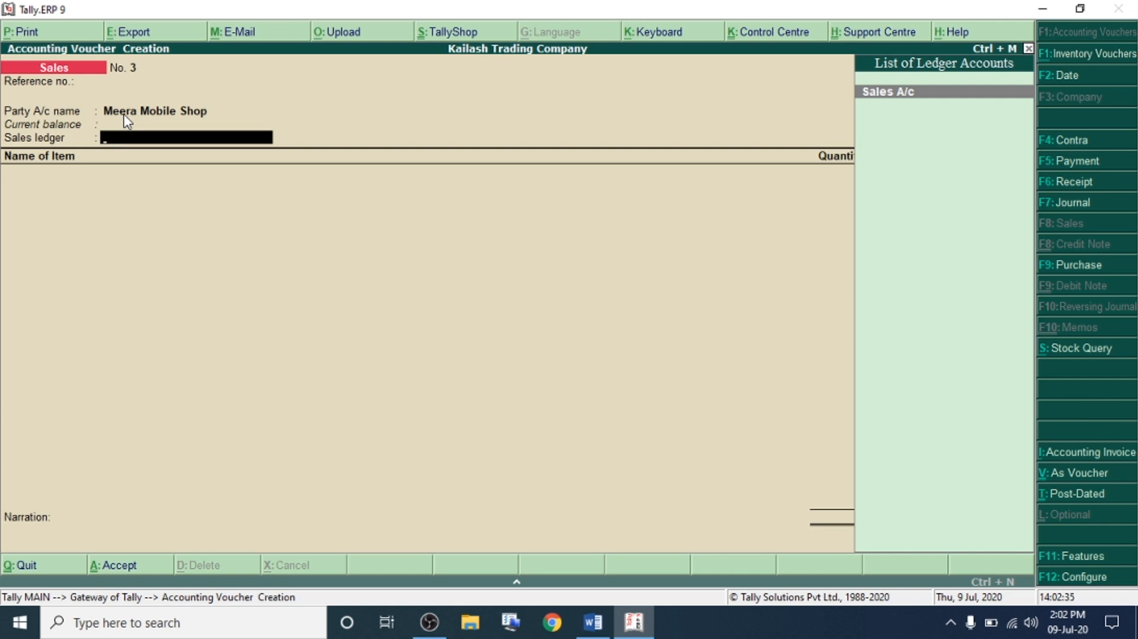
key(Return)
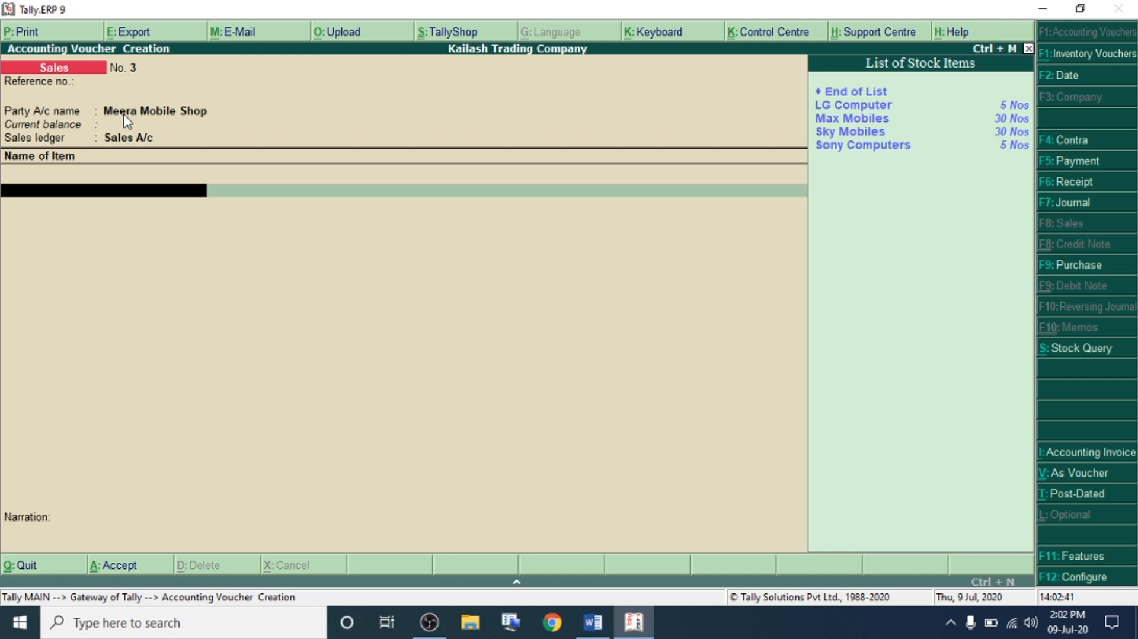
key(Down)
key(Down)
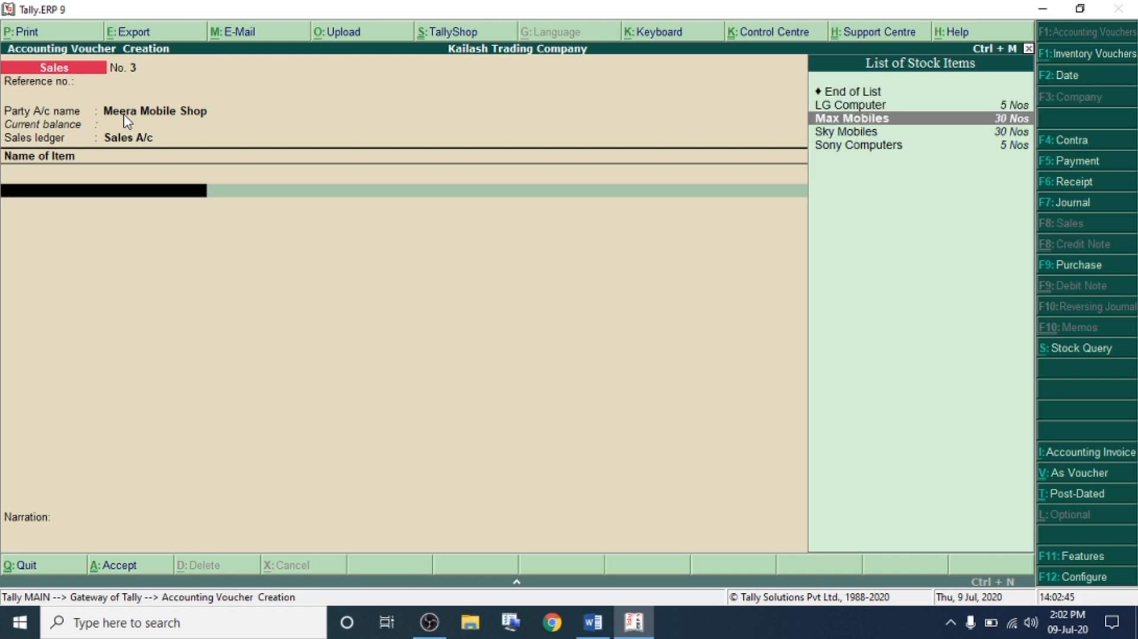
key(Return)
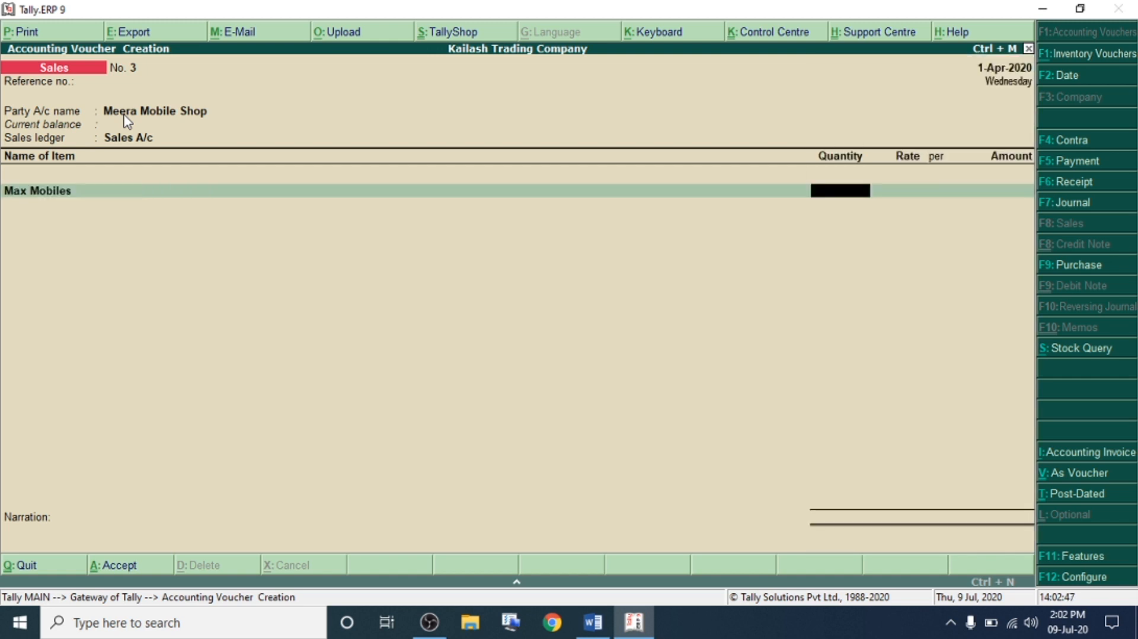
- Enter 25 Nos of Max Mobiles at a rate of 7,000 and accept sales voucher No. 3 without a narration
text(25)
key(Return)
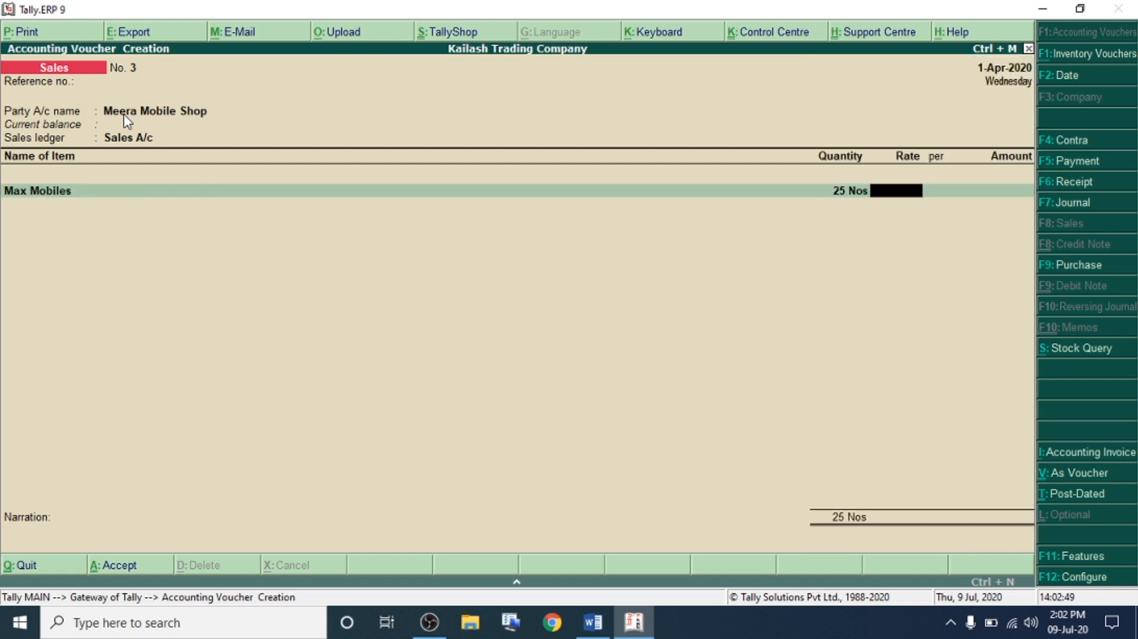
text(7000)
key(Return)
key(Return)
key(Return)
key(Return)
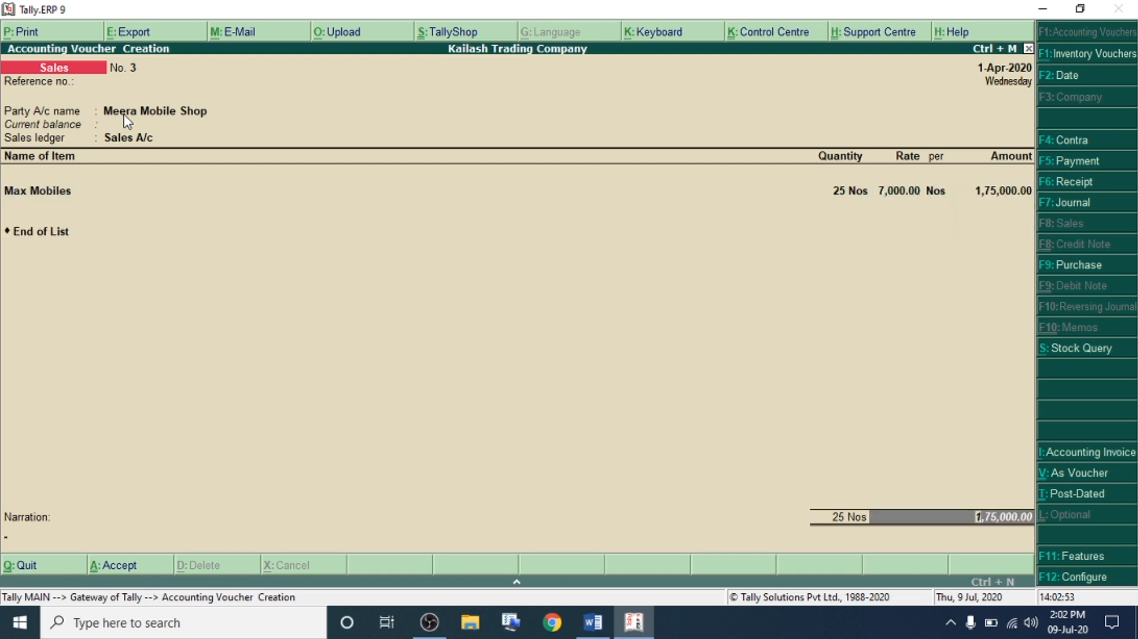
key(Return)
key(Return)
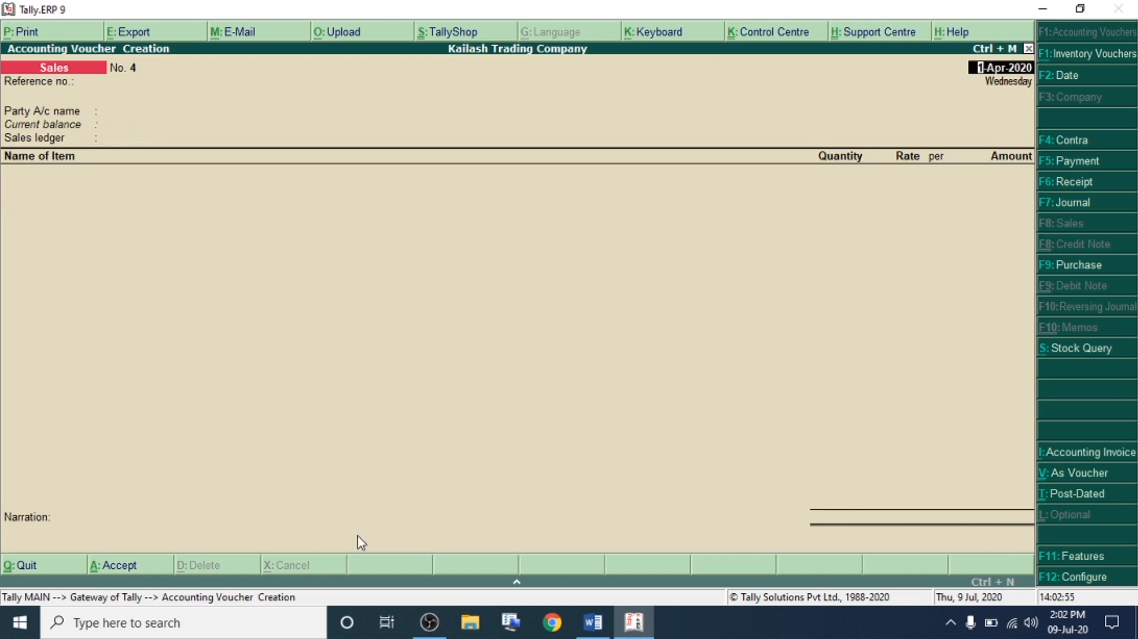
- Switch to the Word document, read the item, quantity, customer and rate of transaction 12, and return to Tally.ERP 9
click(592, 622)
drag(140, 271, 902, 272)
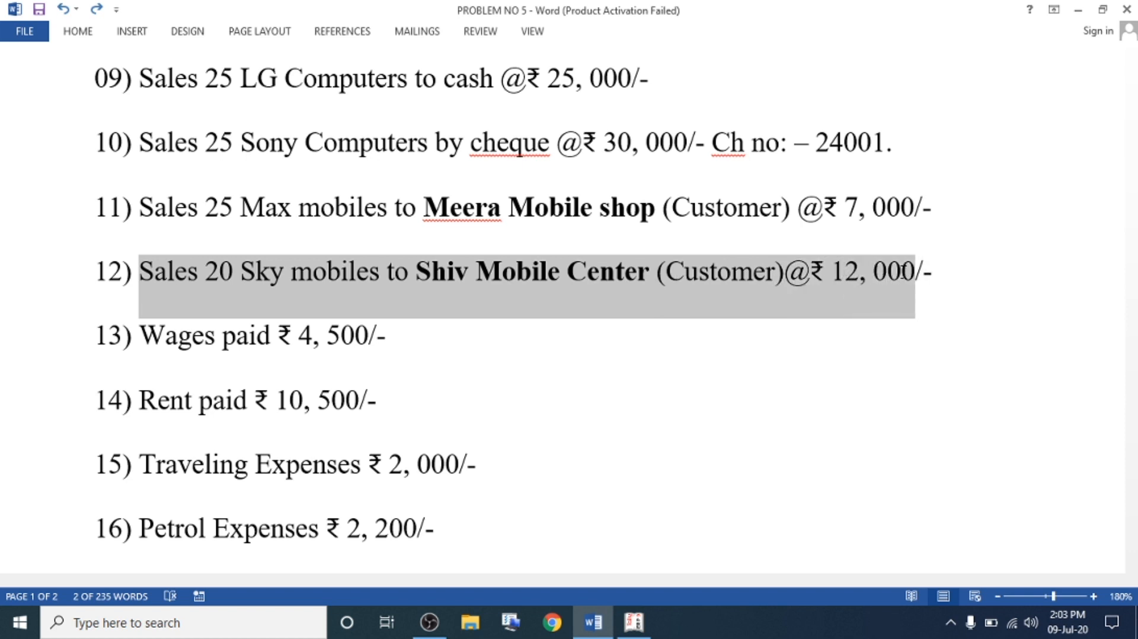
click(633, 622)
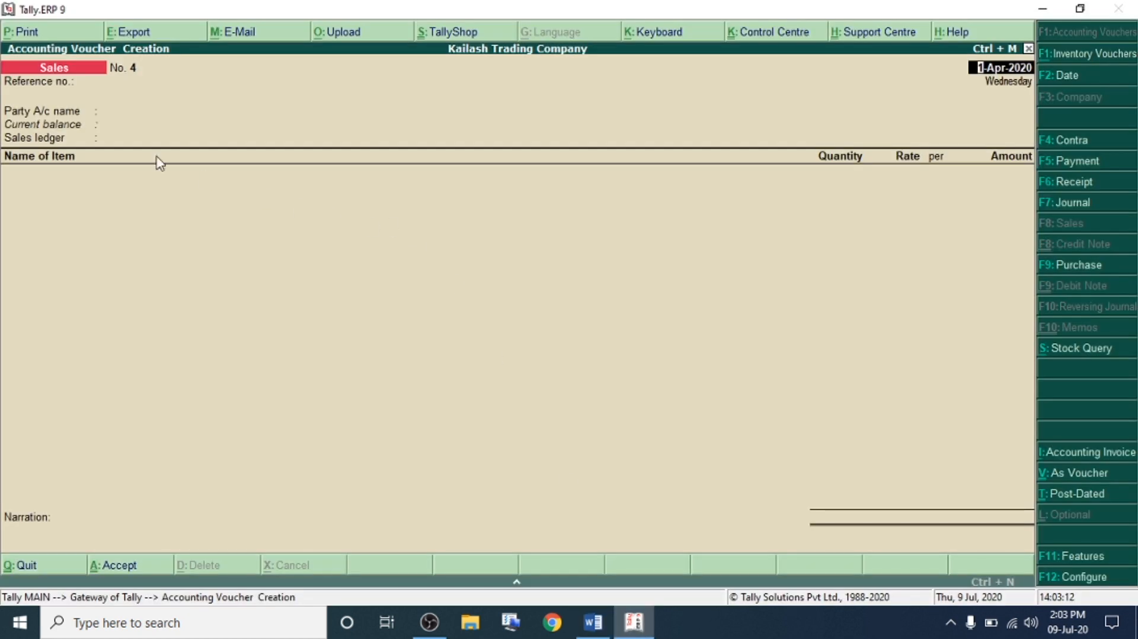
- Create the party ledger Shiv Mobile Shop under Sundry Debtors for sales voucher No. 4
click(117, 113)
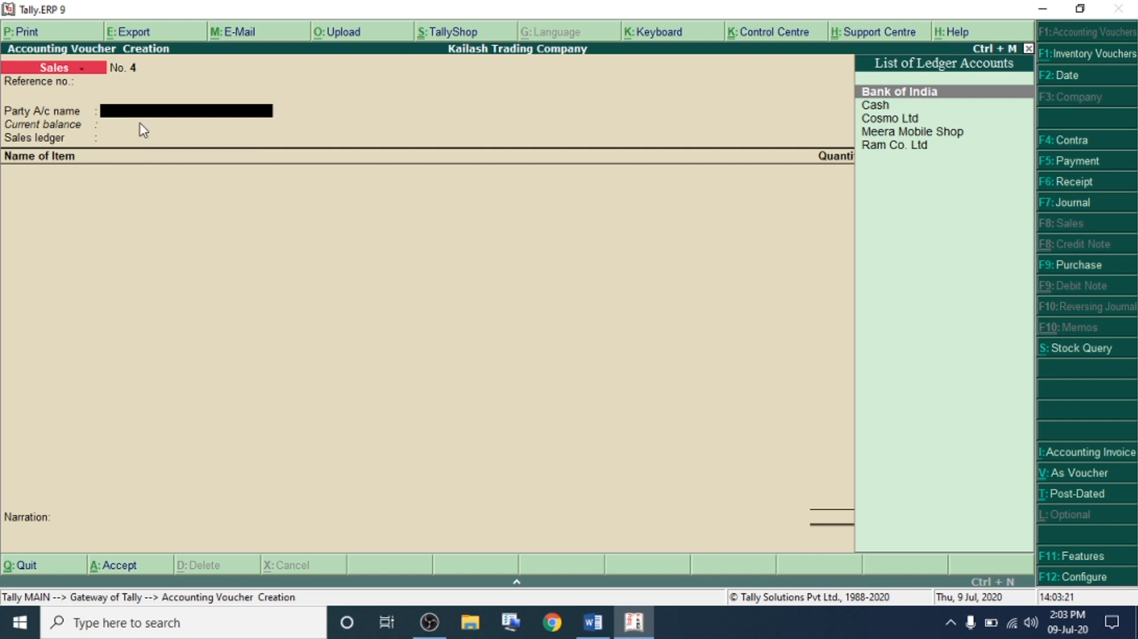
key(alt+c)
text(Shiv Mobi)
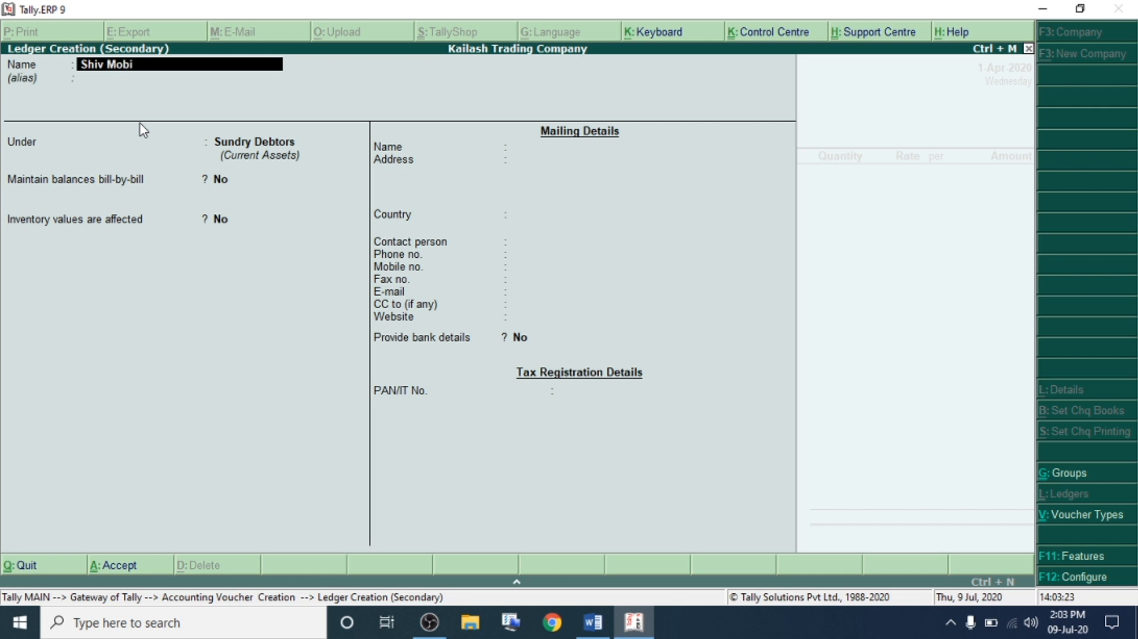
text(le Shop)
key(Return)
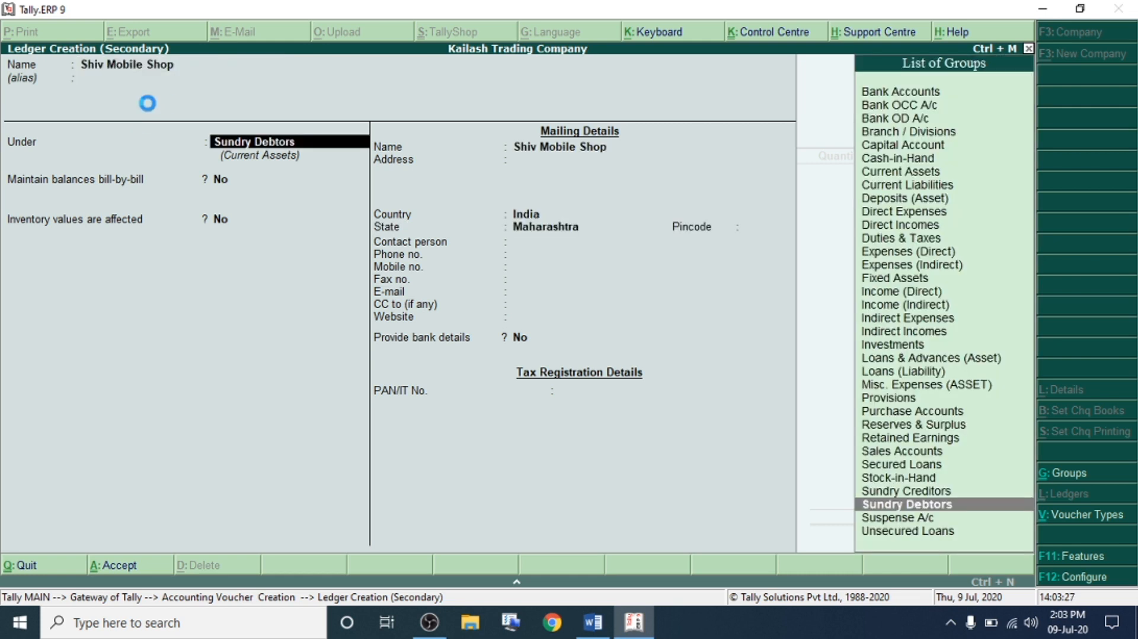
key(ctrl+a)
- Accept the party details without additions, then choose Sales A/c as the sales ledger and Sky Mobiles as the stock item
key(ctrl+a)
key(Return)
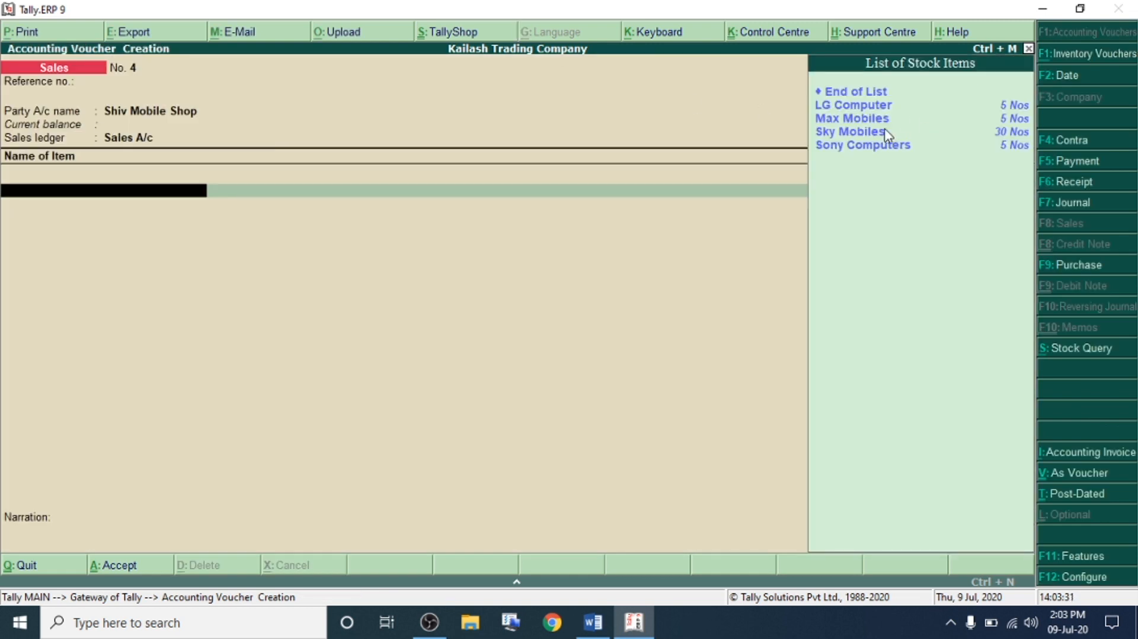
click(887, 133)
click(888, 133)
- Enter 20 Nos of Sky Mobiles at a rate of 12,000 and accept sales voucher No. 4 without a narration
text(20)
key(Return)
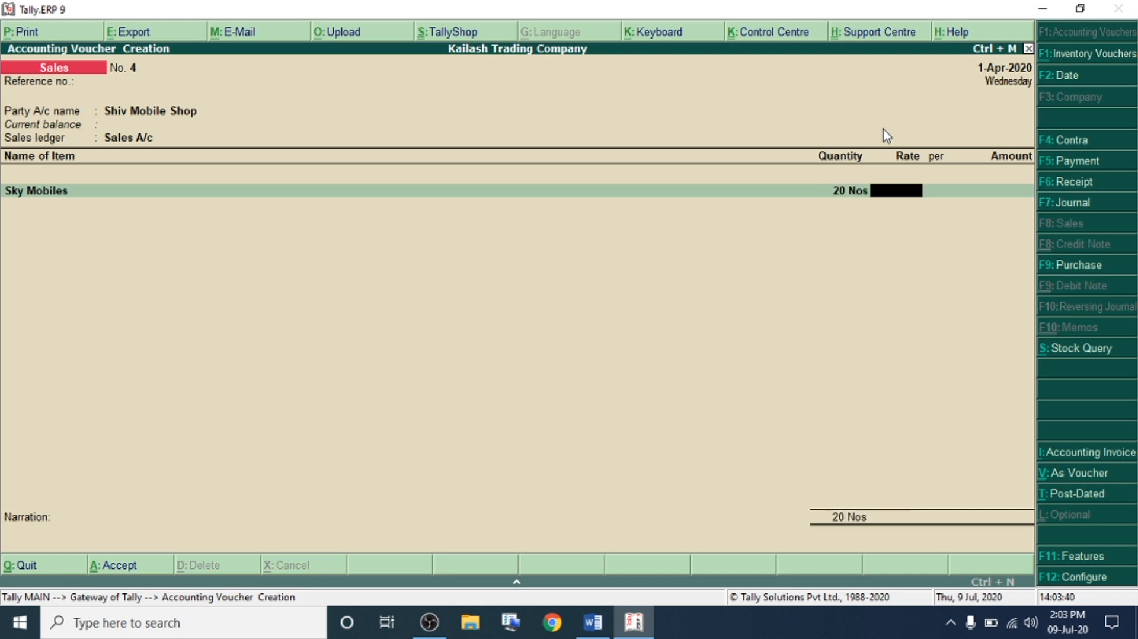
text(12000)
key(Return)
key(Return)
key(Return)
key(Return)
key(Return)
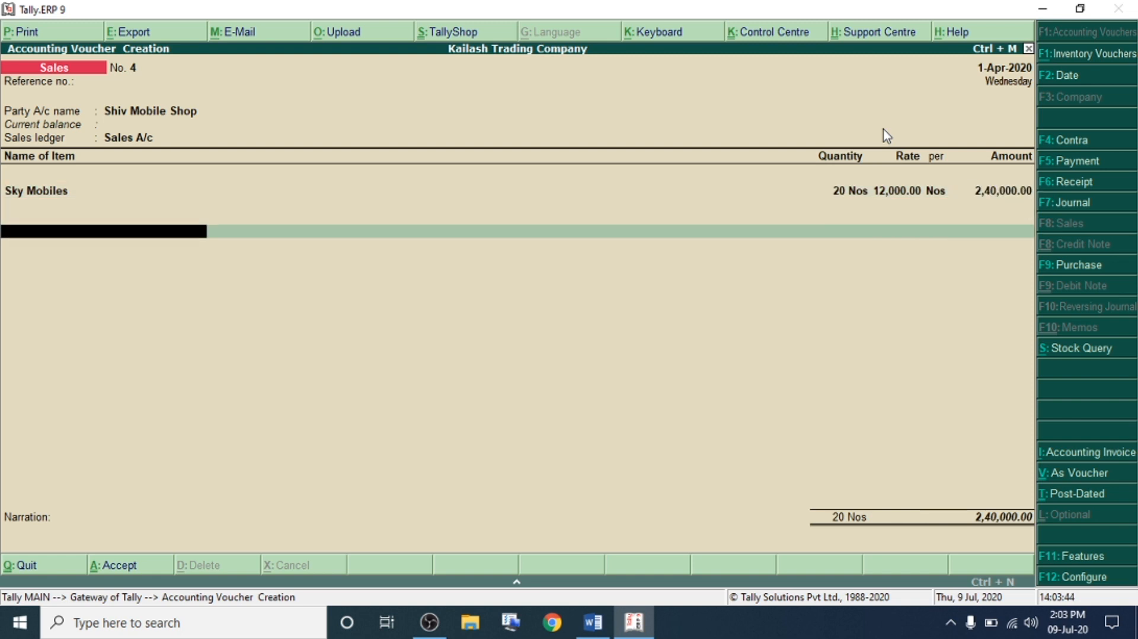
key(Return)
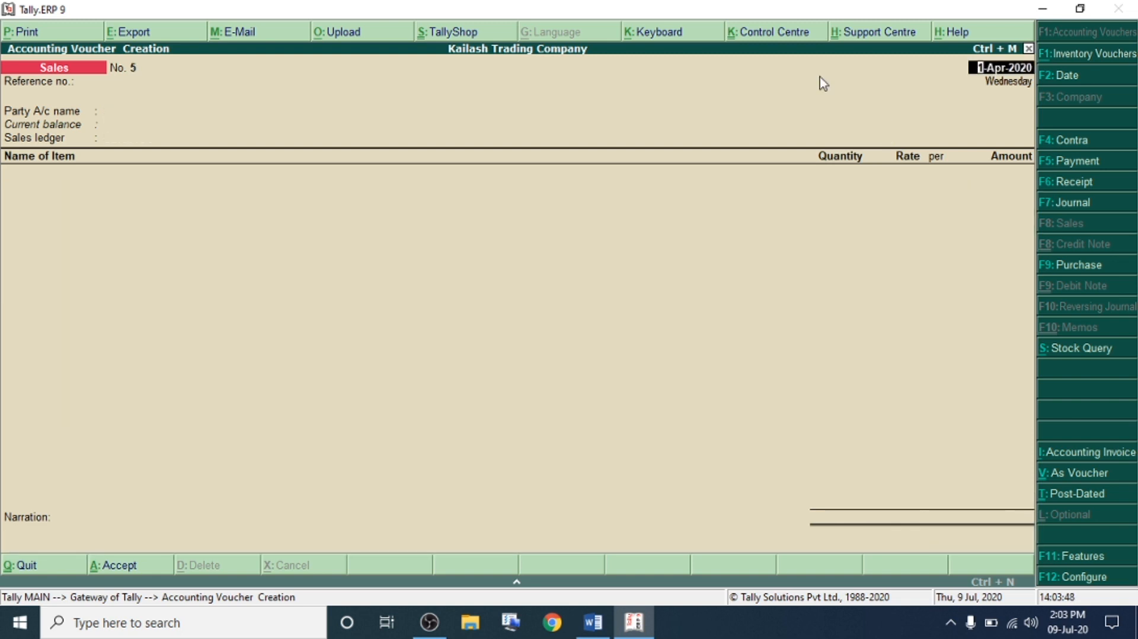
- Switch to the Word document, read the expense and amount of transaction 13, and return to Tally.ERP 9
click(593, 622)
click(226, 259)
drag(138, 195, 393, 228)
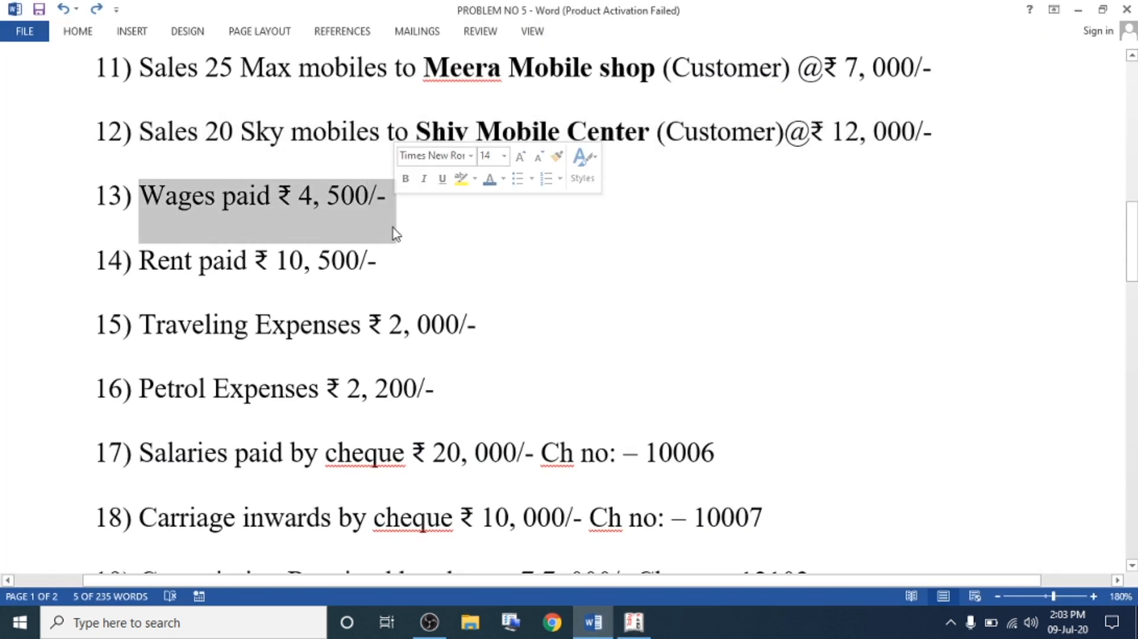
key(alt+Tab)
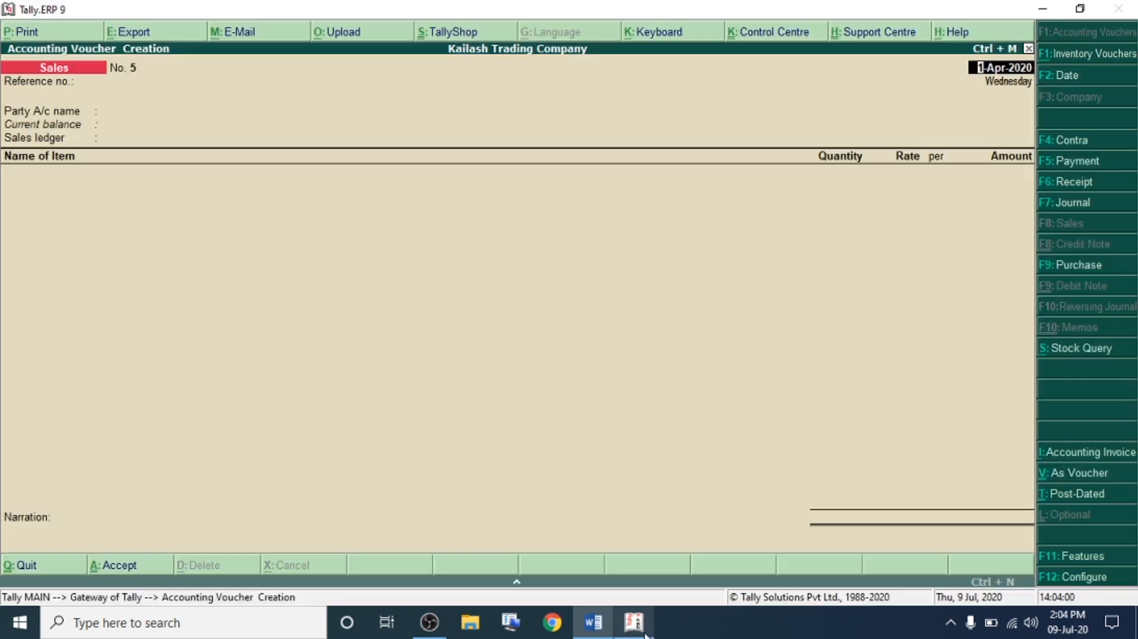
click(591, 623)
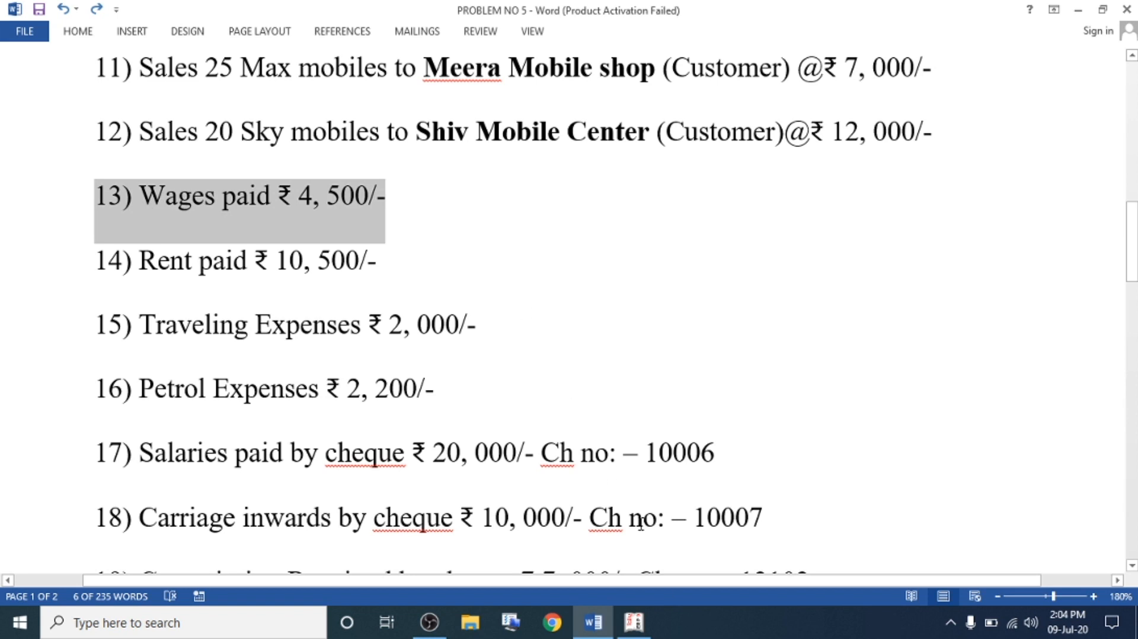
click(632, 622)
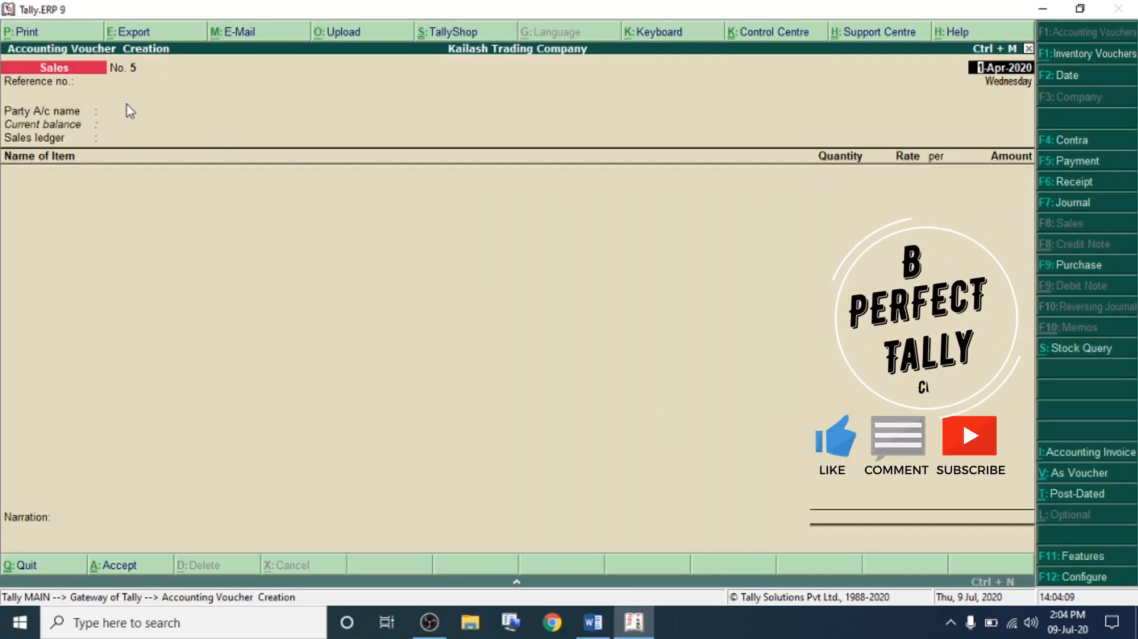
- Start payment voucher No. 3 and create the ledger Wages under Direct Expenses as its debit account
click(1094, 159)
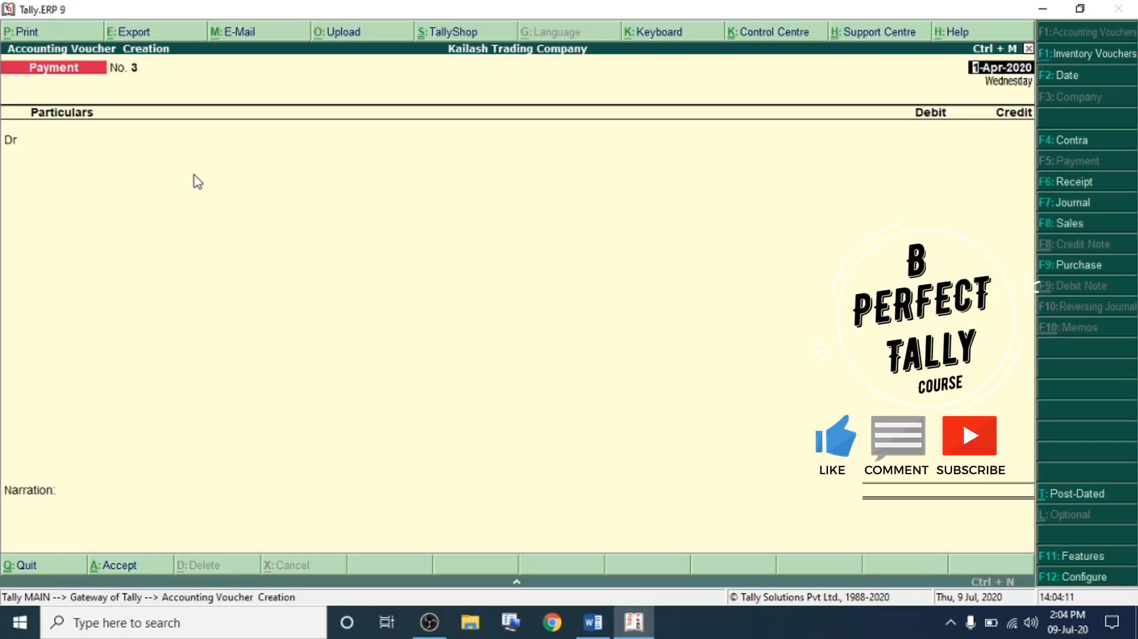
key(alt+c)
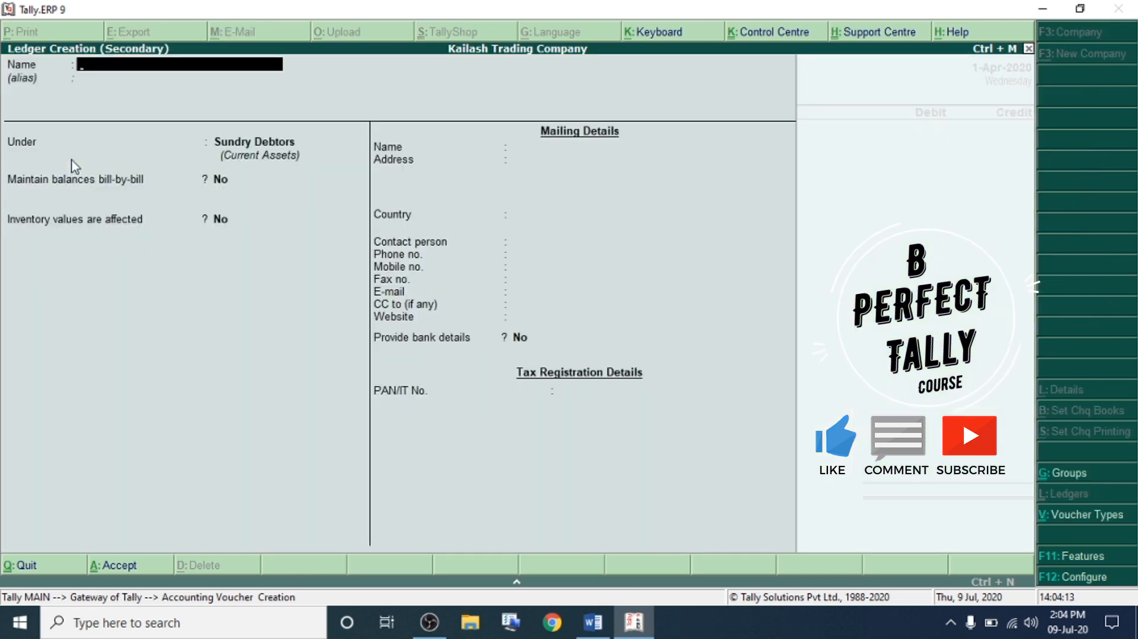
text(Wa)
key(Return)
key(Return)
key(BackSpace)
text(Di)
key(Up)
key(Return)
key(Return)
key(ctrl+a)
- Debit 4,500 to Wages, credit it to Cash, and accept payment voucher No. 3 without a narration
text(4,500)
key(Return)
key(Down)
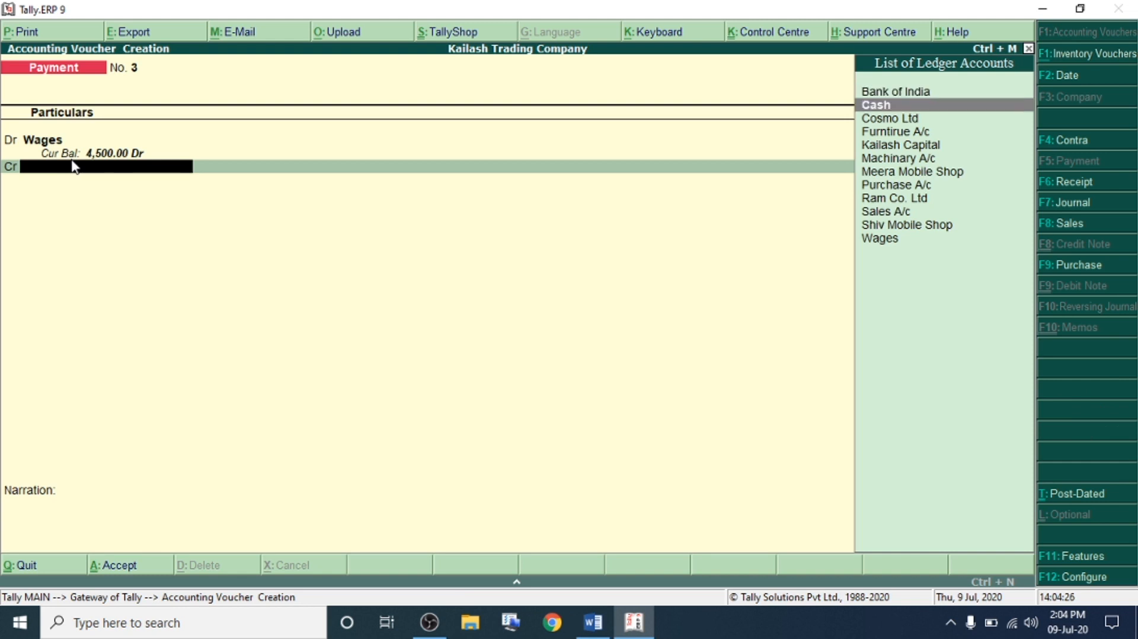
key(Return)
key(Return)
key(Return)
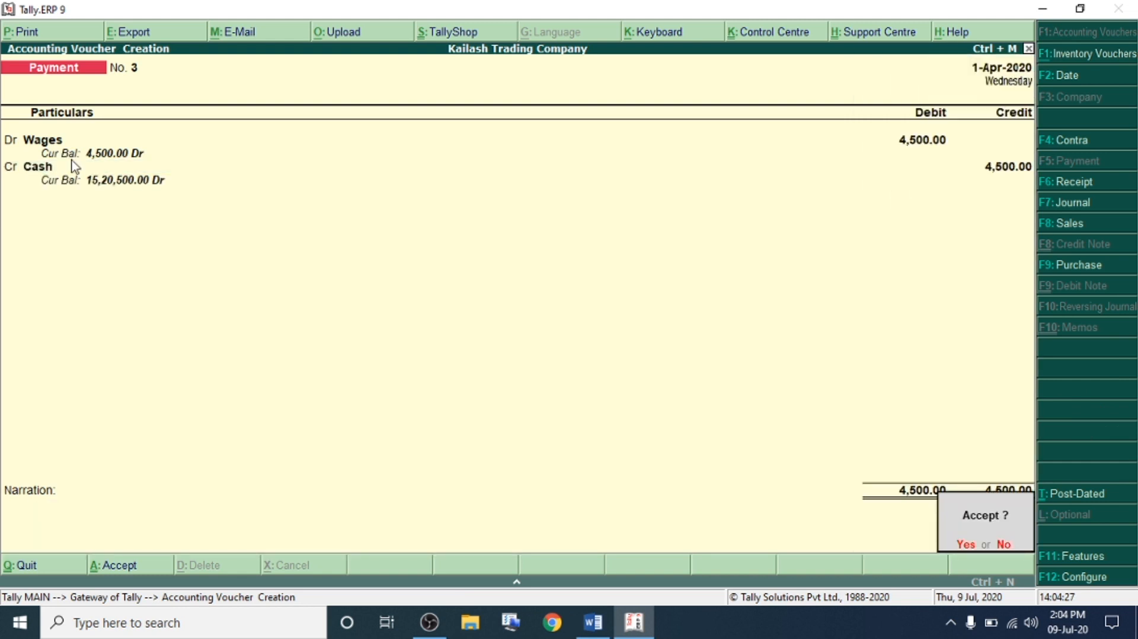
key(Return)
- Switch to the Word document, read the expense and amount of transaction 14, and return to Tally.ERP 9
key(alt+Tab)
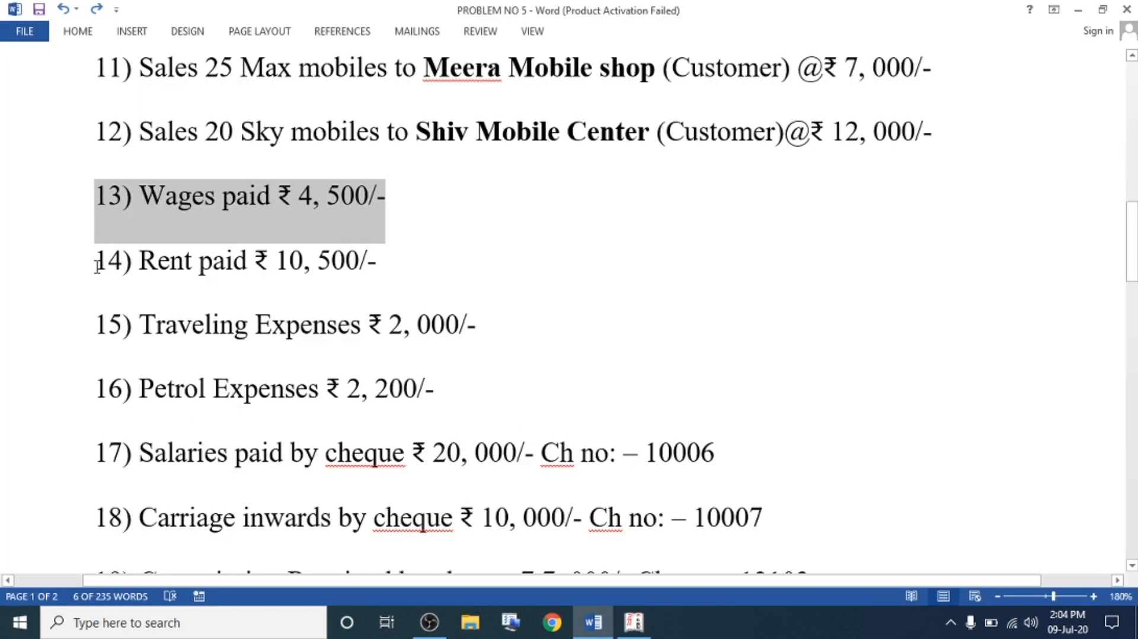
drag(137, 263, 364, 261)
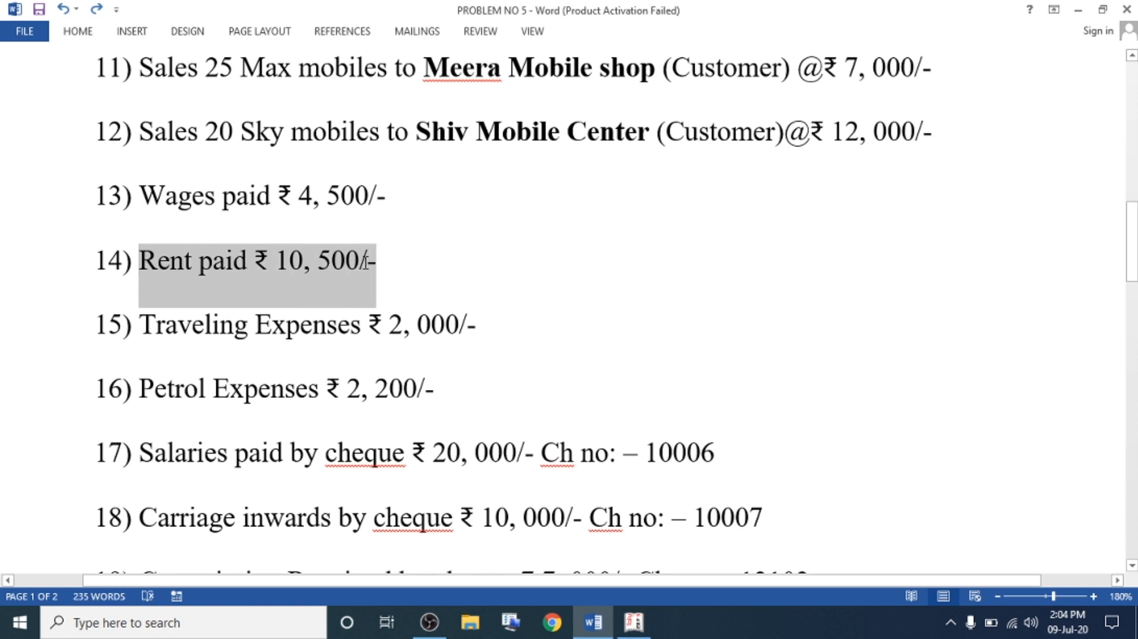
click(633, 622)
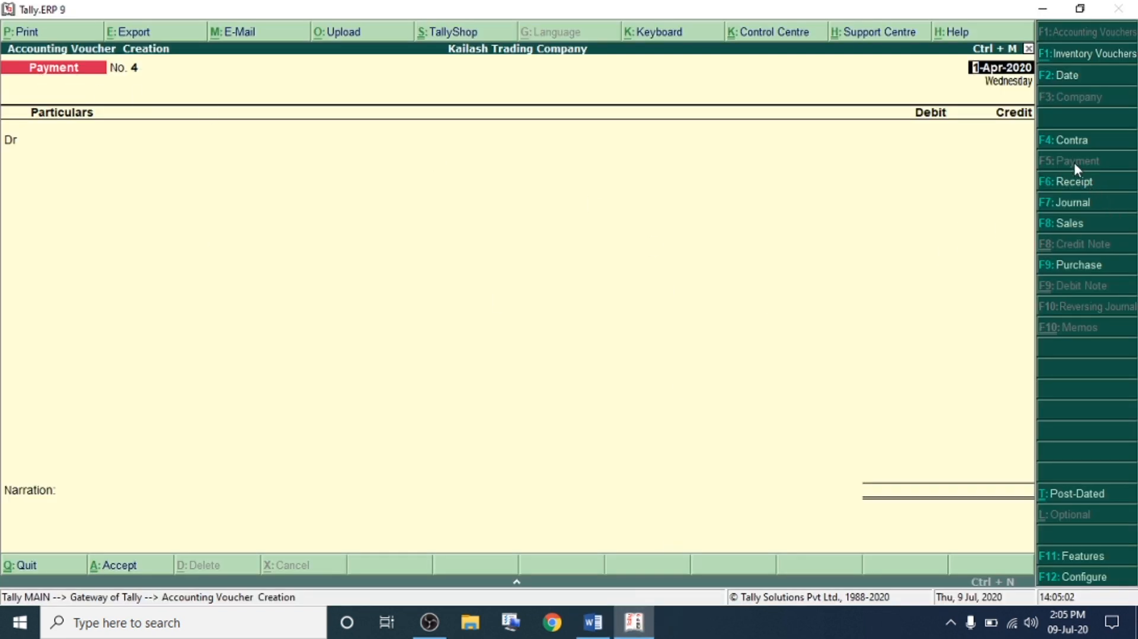
- Create the ledger Rent A/c under Indirect Expenses as the debit account of payment voucher No. 4
click(50, 141)
key(alt+c)
text(Rent a/c)
key(Return)
text(Ind)
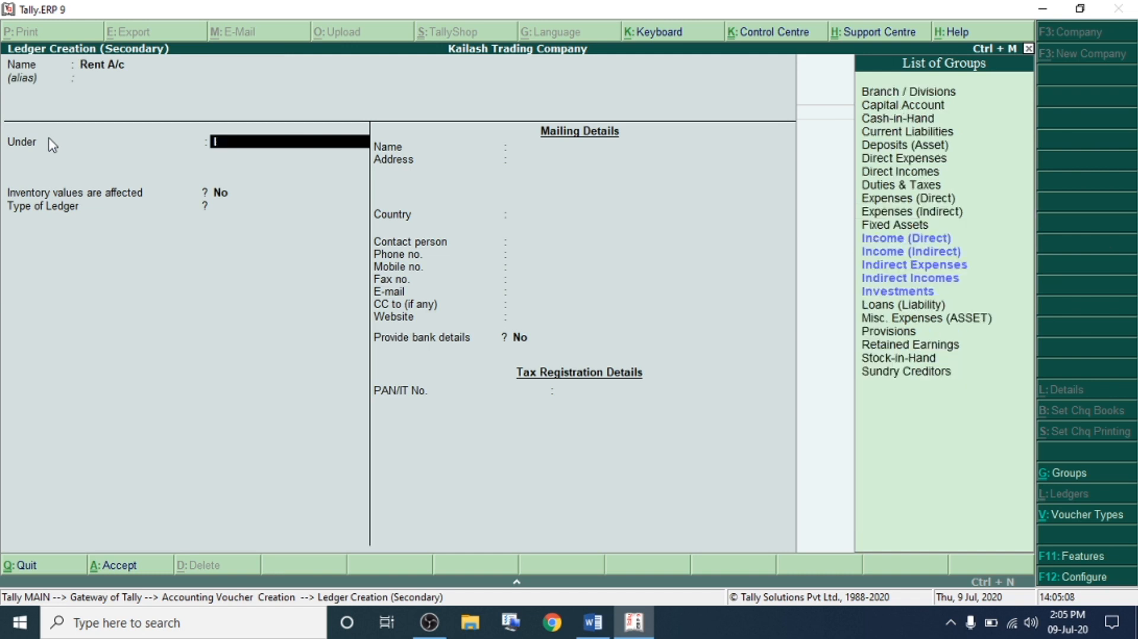
key(Return)
key(Return)
key(ctrl+a)
key(Return)
- Debit 10,500 to Rent A/c, credit it to Cash, and accept payment voucher No. 4 without a narration
text(1000)
key(BackSpace)
key(BackSpace)
key(BackSpace)
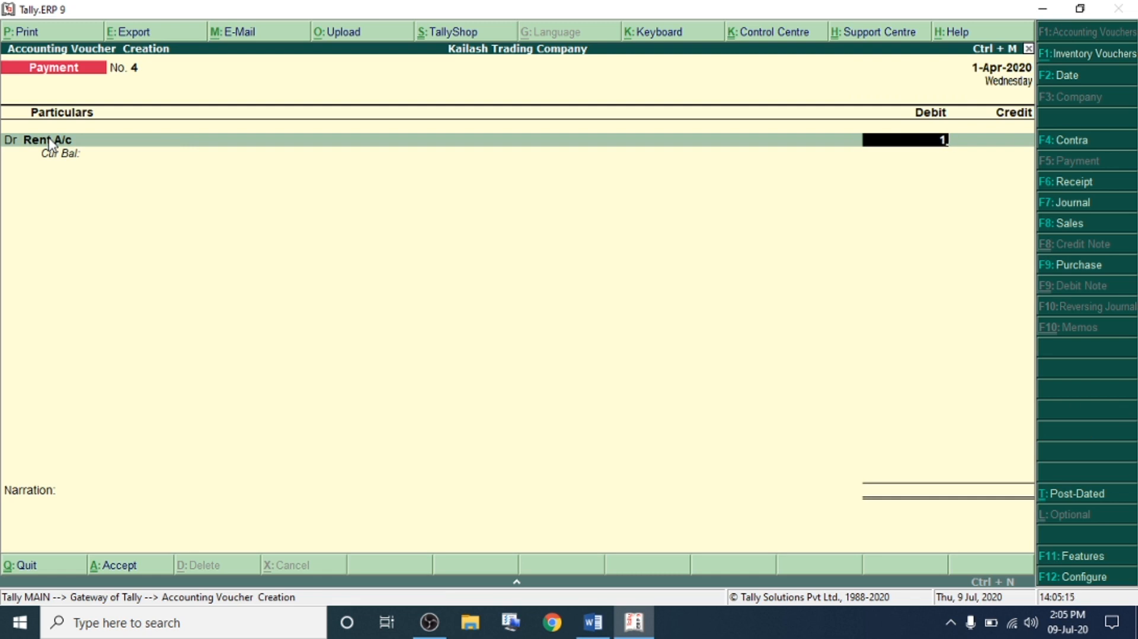
text(0500)
key(Return)
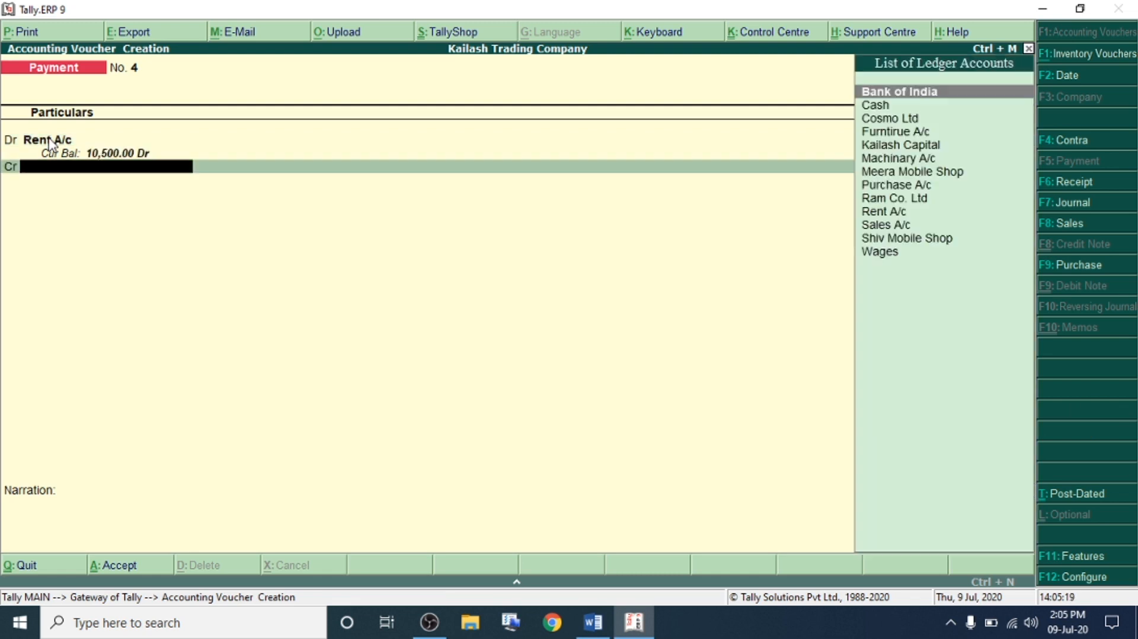
key(Down)
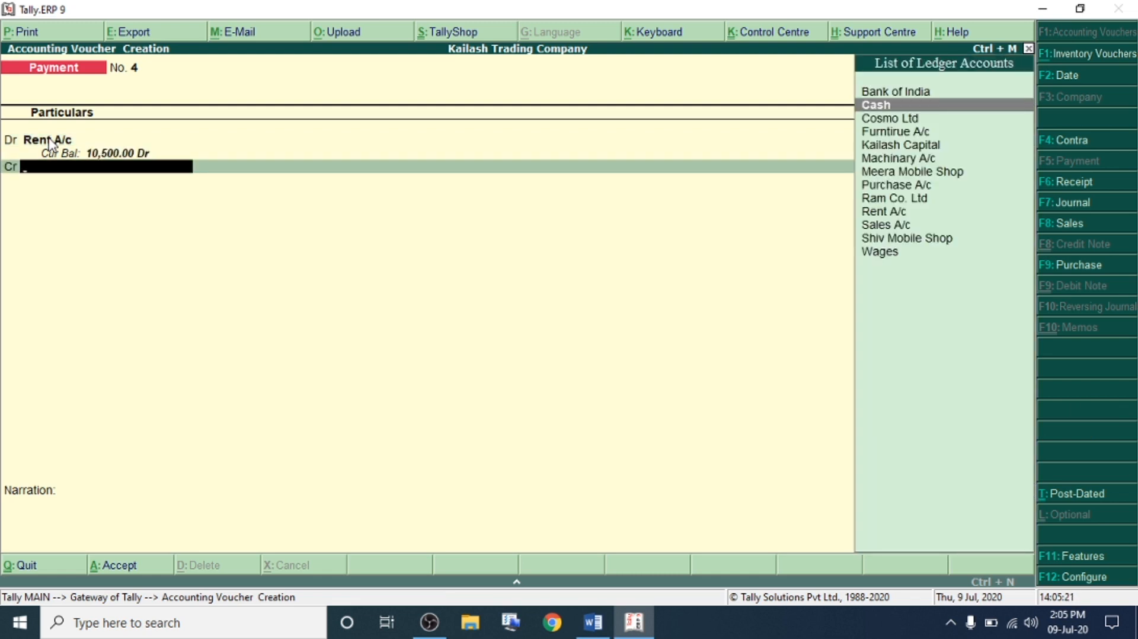
key(Return)
key(Return)
key(Return)
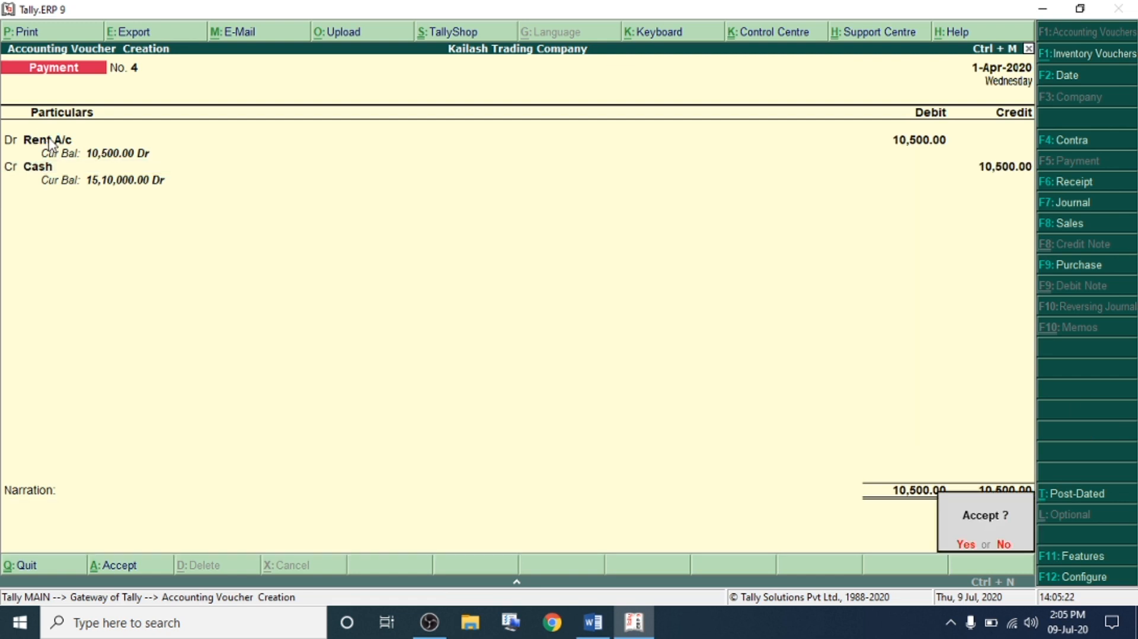
key(Return)
- Switch to the Word document, read the expense and amount of transaction 15, and return to Tally.ERP 9
key(alt+Tab)
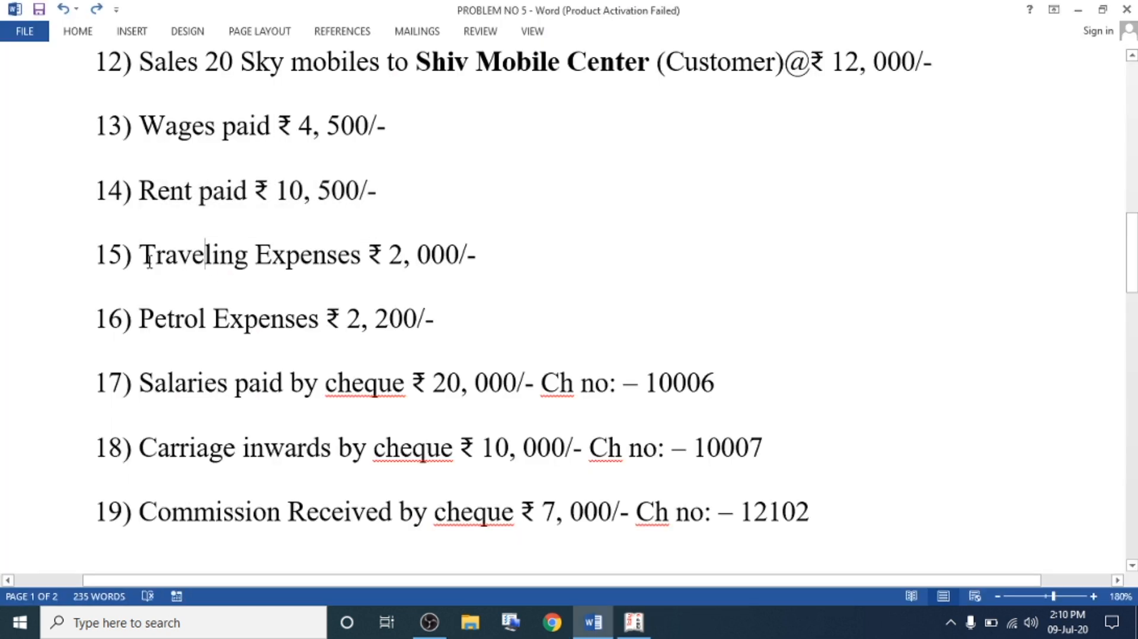
drag(140, 254, 483, 255)
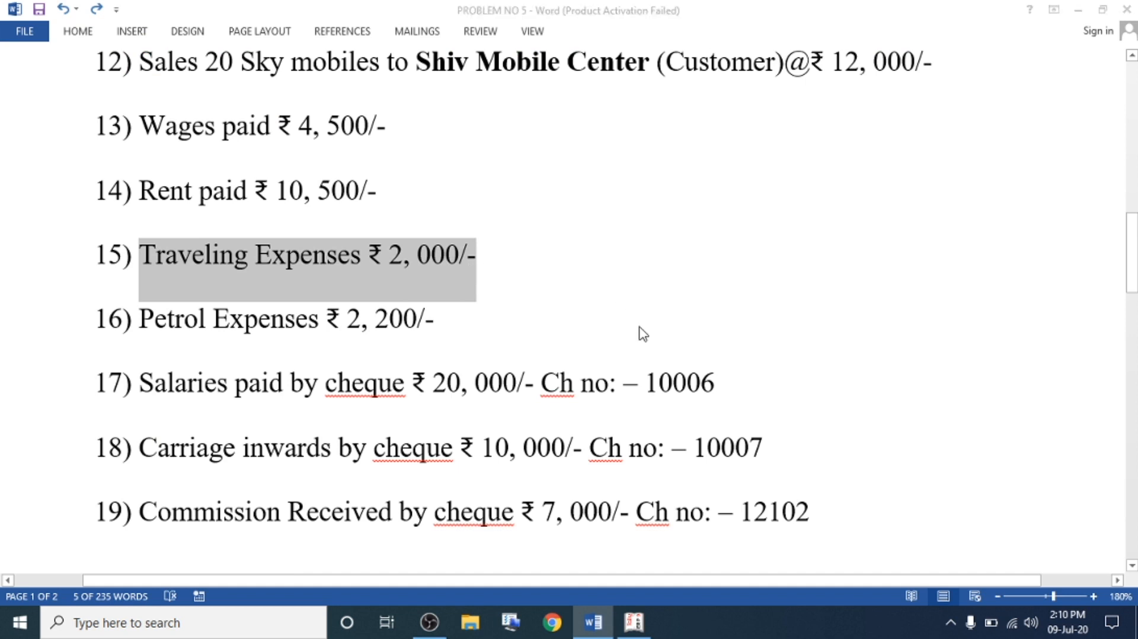
key(alt+Tab)
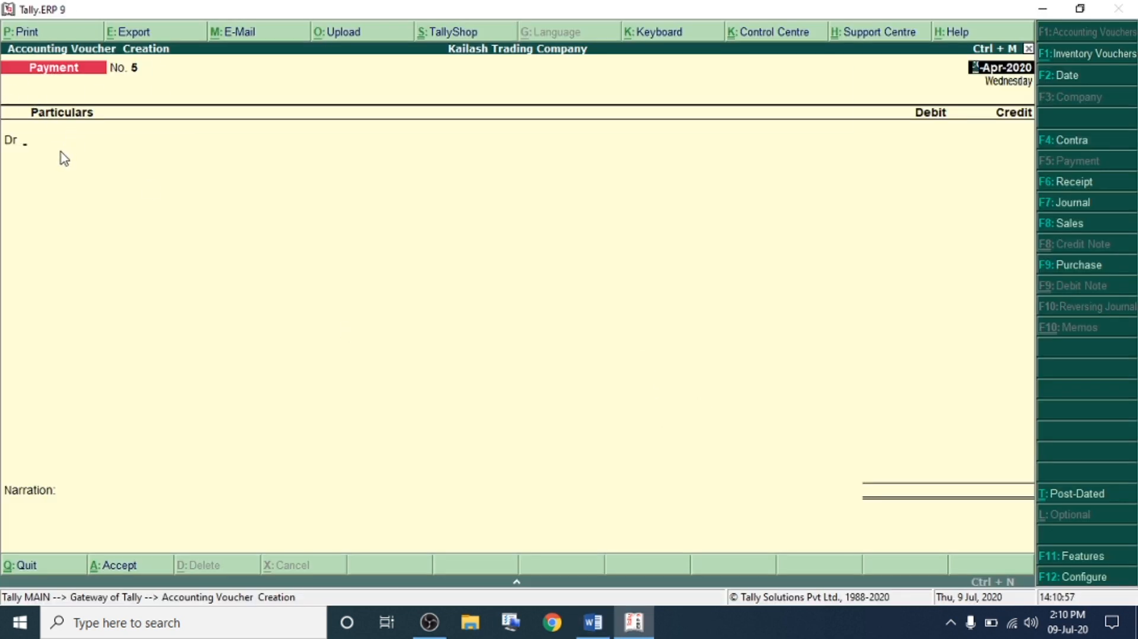
- Create the ledger Traveling Expenses under Indirect Expenses as the debit account of payment voucher No. 5
key(Return)
key(alt+c)
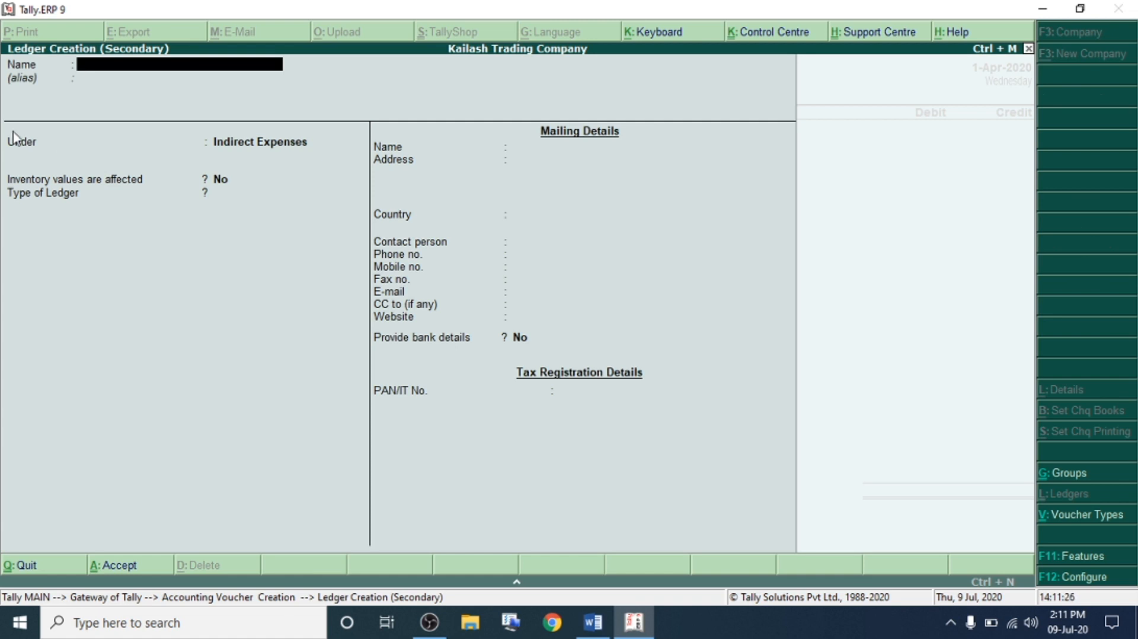
text(Traveling Expenses)
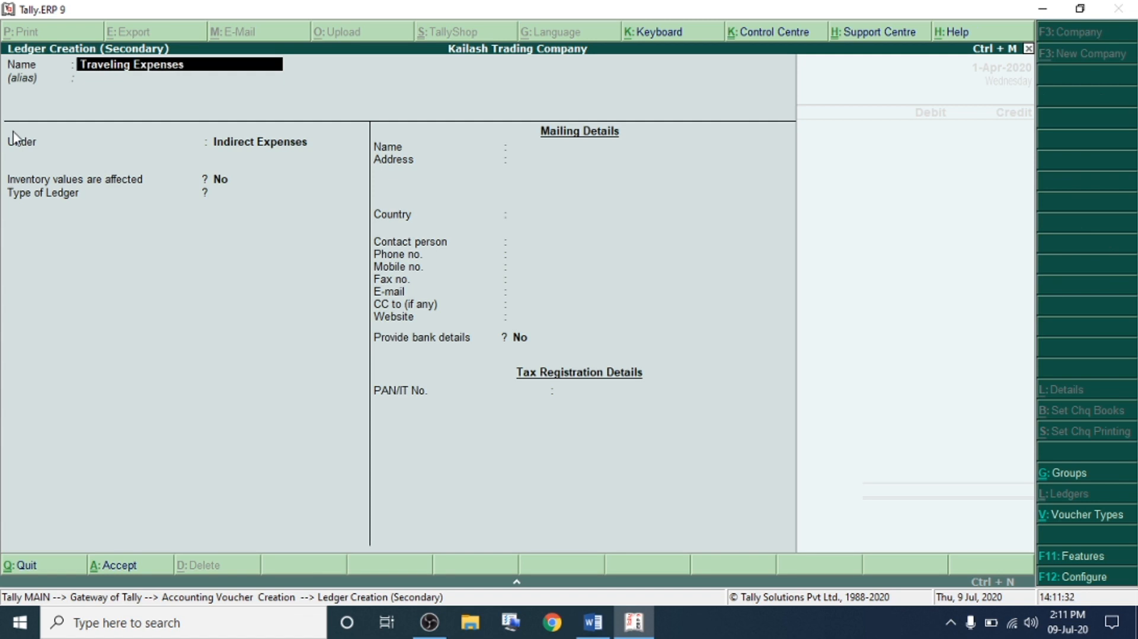
key(Return)
key(Return)
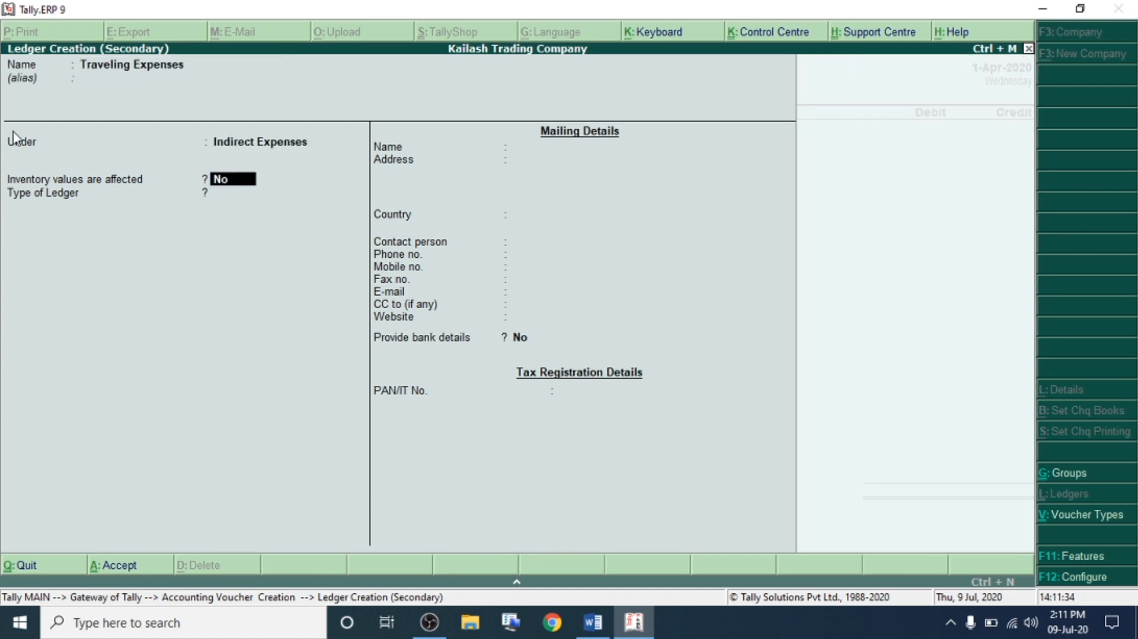
key(ctrl+a)
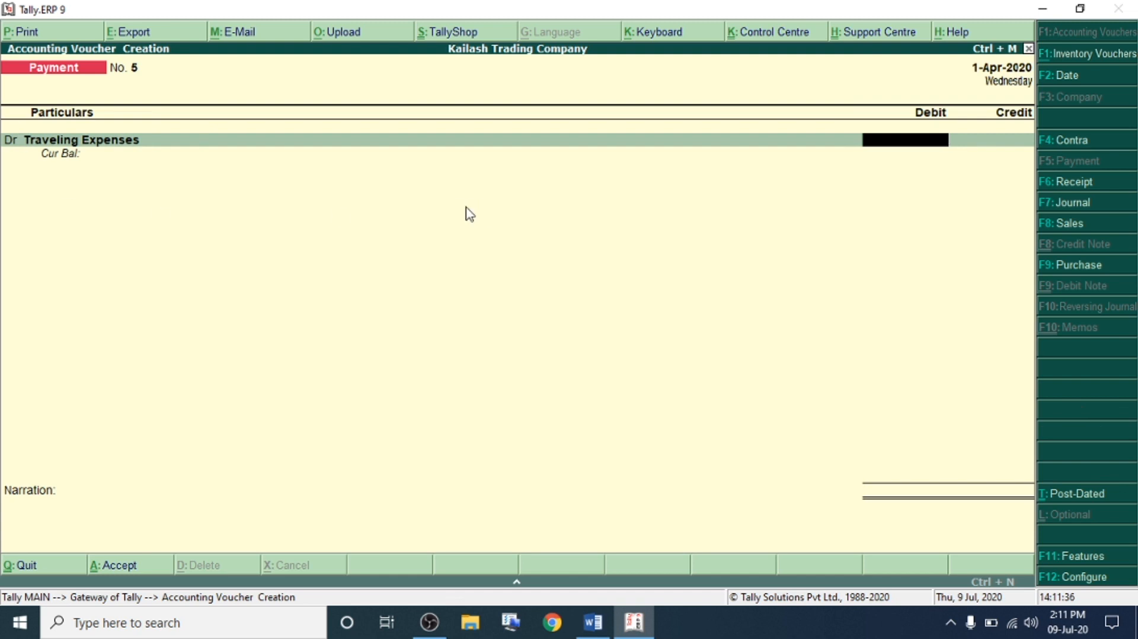
- Debit 2,000 to Traveling Expenses, credit it to Cash, and accept payment voucher No. 5 without a narration
text(2000)
key(Return)
key(Down)
key(Return)
key(Return)
key(Return)
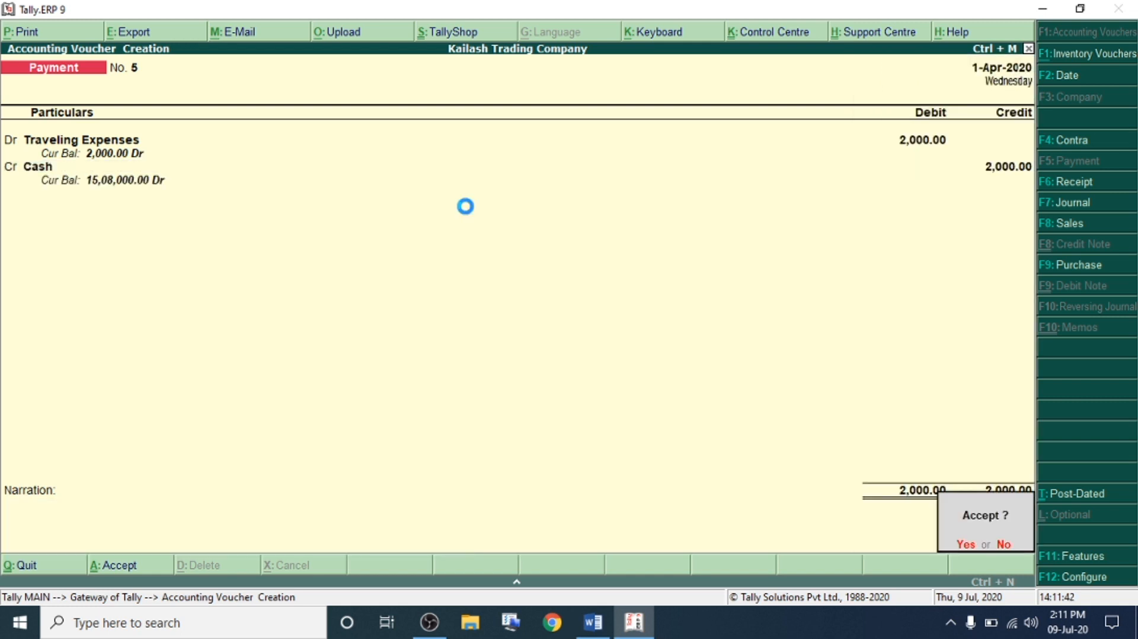
key(Return)
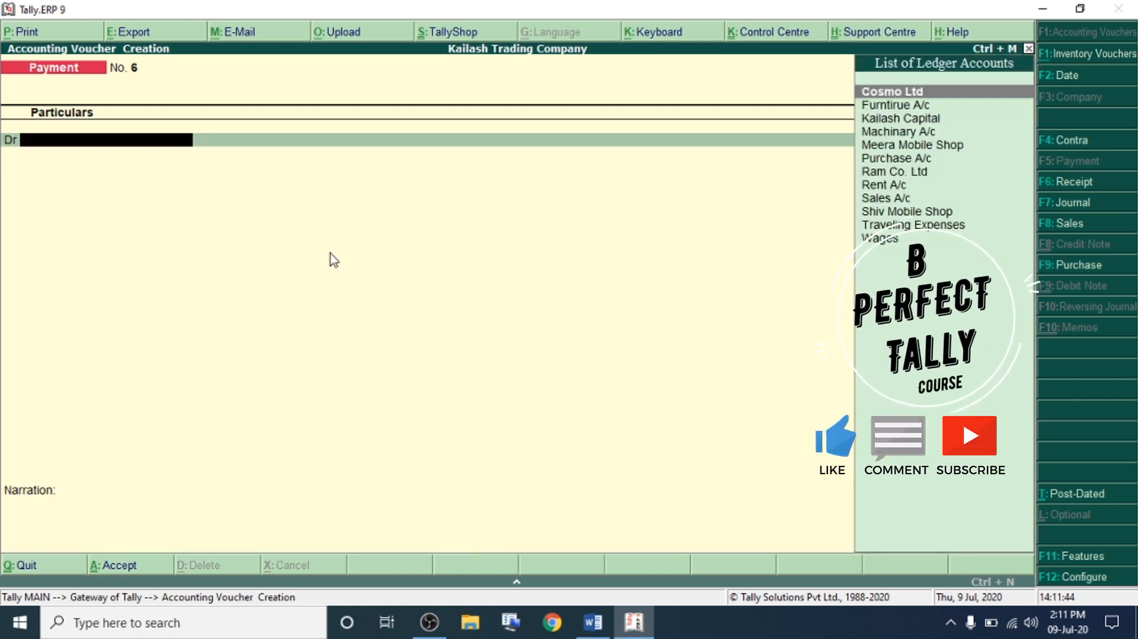
- Switch to the Word document and read the expense and amount of transaction 16
key(alt+Tab)
drag(98, 178, 450, 195)
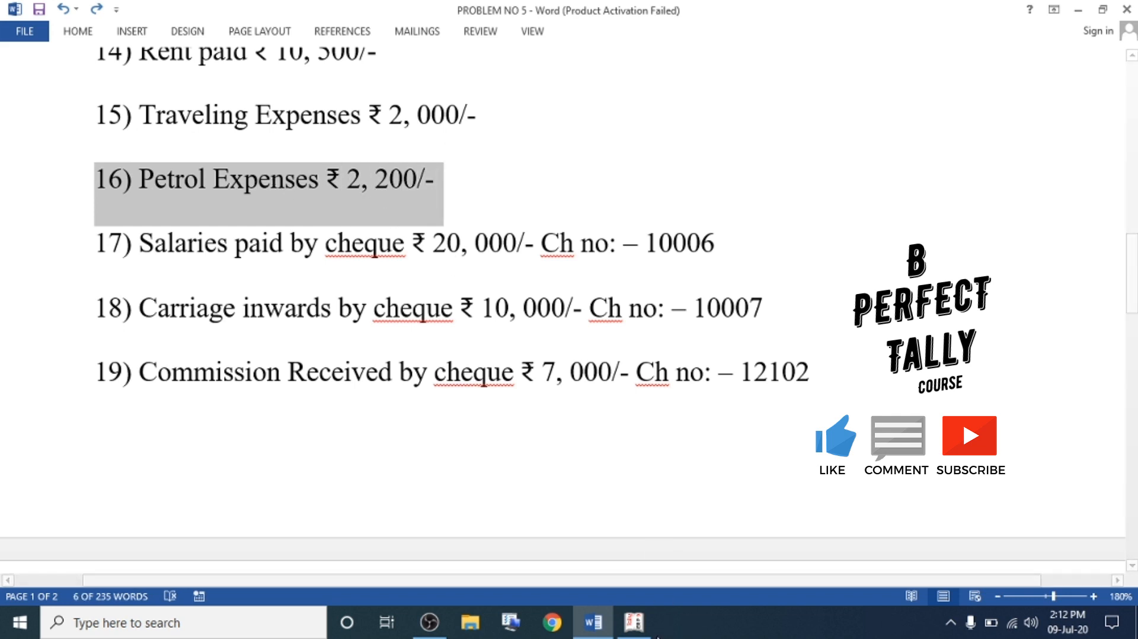
- Return to Tally.ERP 9 and create the ledger Petrol Expenses under Indirect Expenses as the debit account of payment voucher No. 6
click(634, 622)
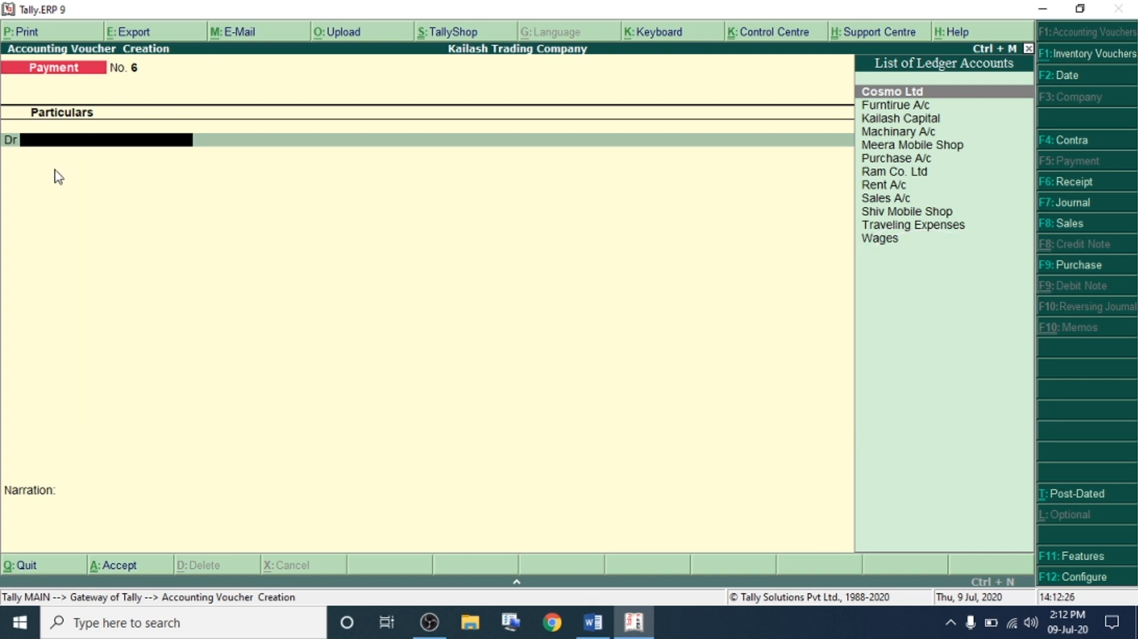
text(Pe)
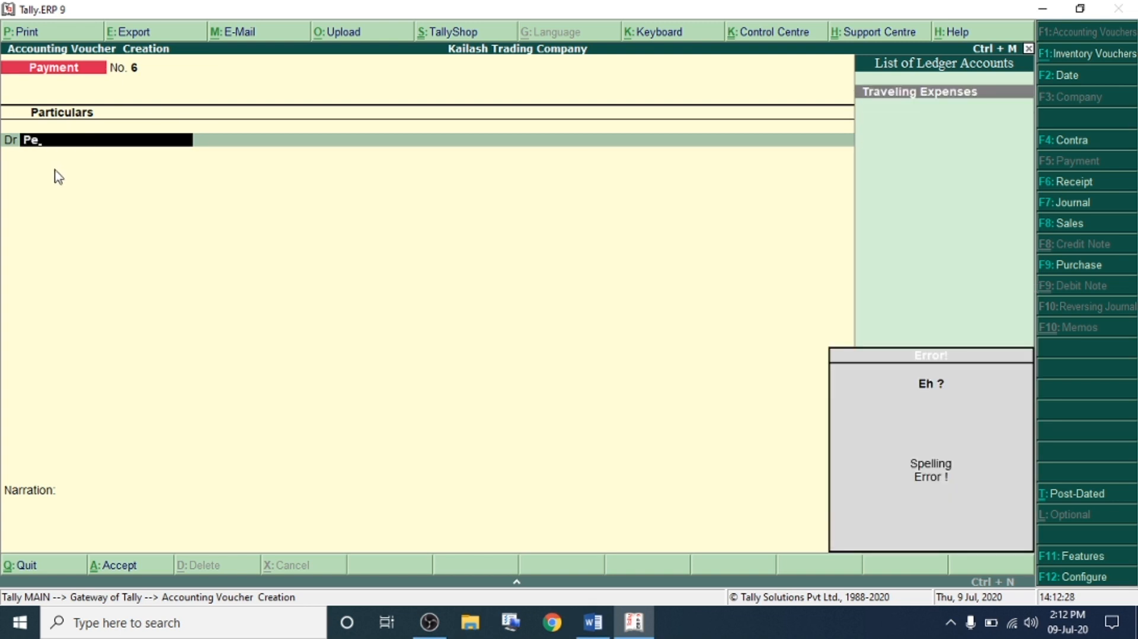
key(BackSpace)
key(BackSpace)
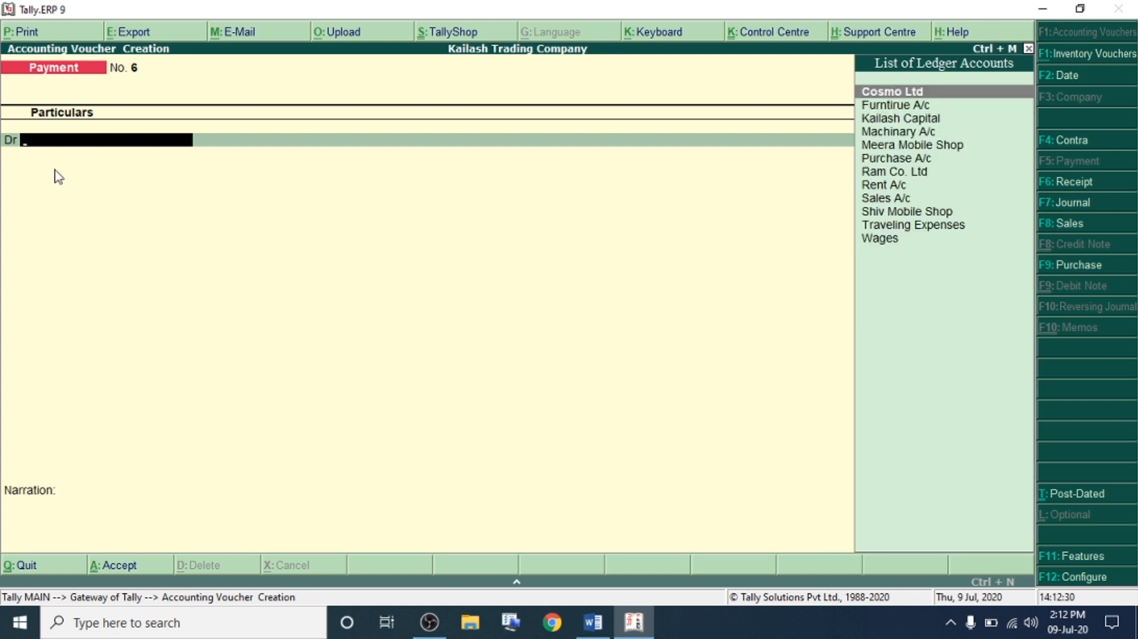
key(alt+c)
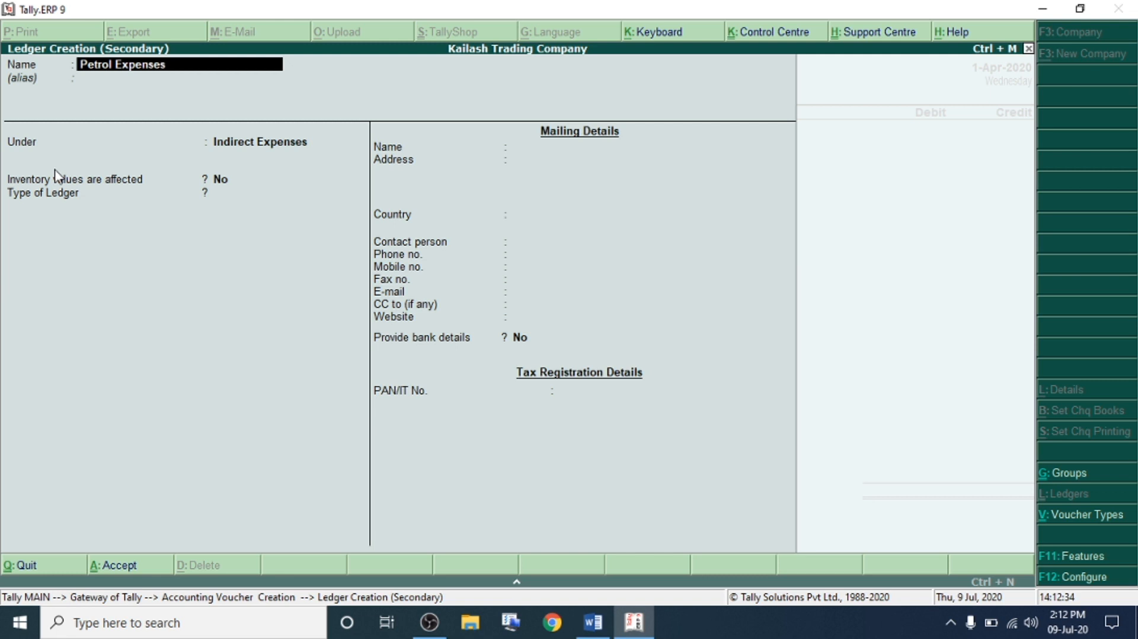
key(Return)
key(Return)
key(ctrl+a)
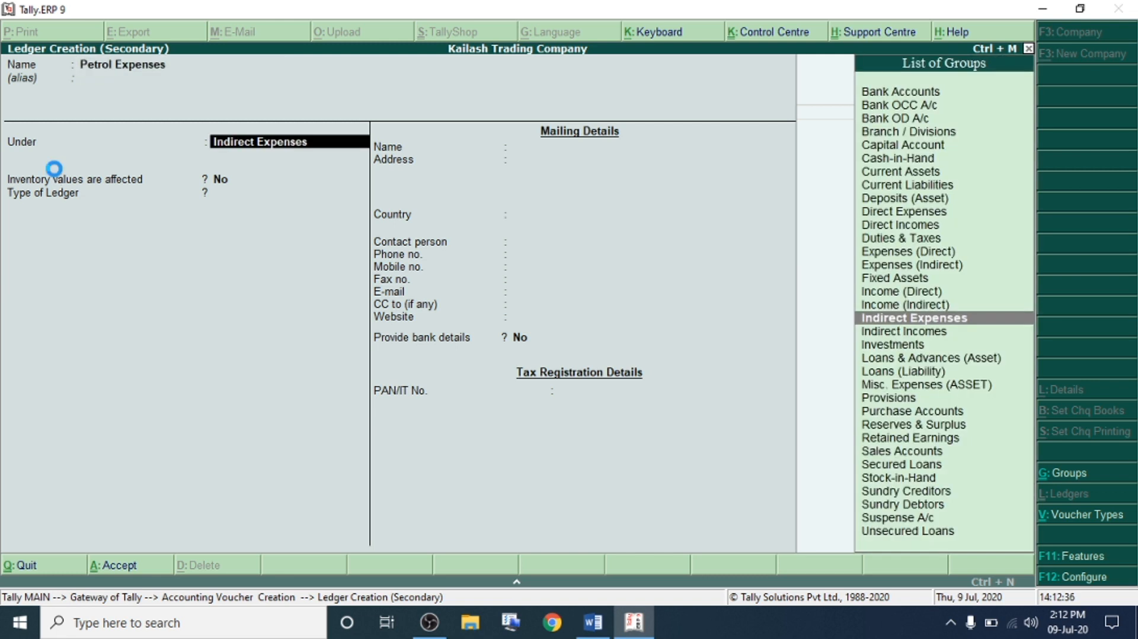
- Debit 2,200 to Petrol Expenses, credit it to Cash, and accept payment voucher No. 6 without a narration
text(2200)
key(Return)
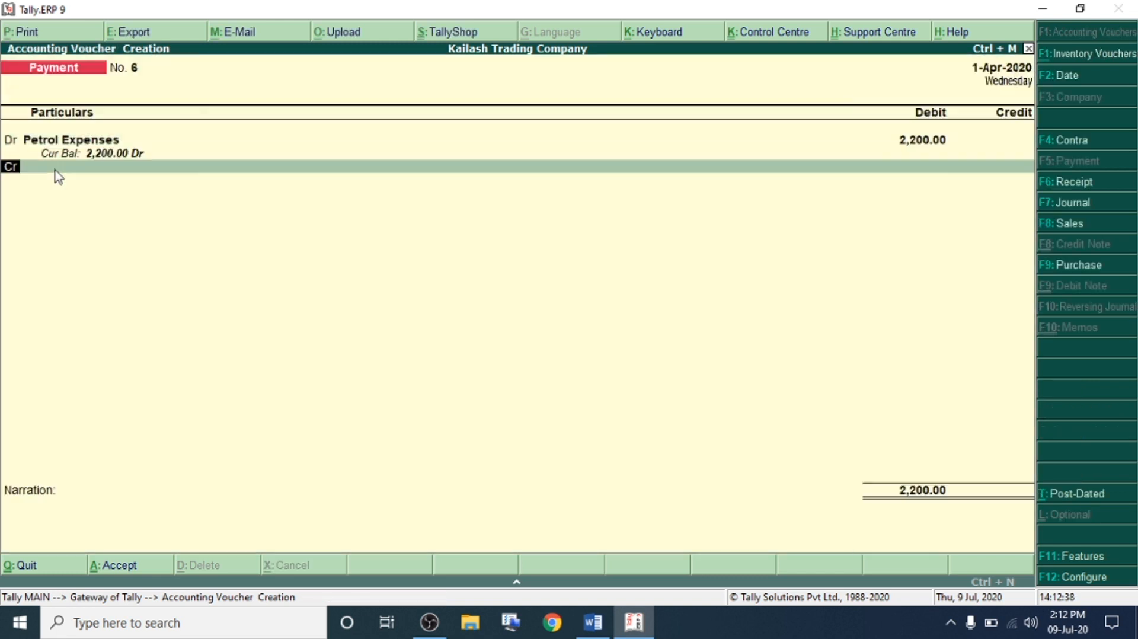
key(Down)
key(Return)
key(Return)
key(Return)
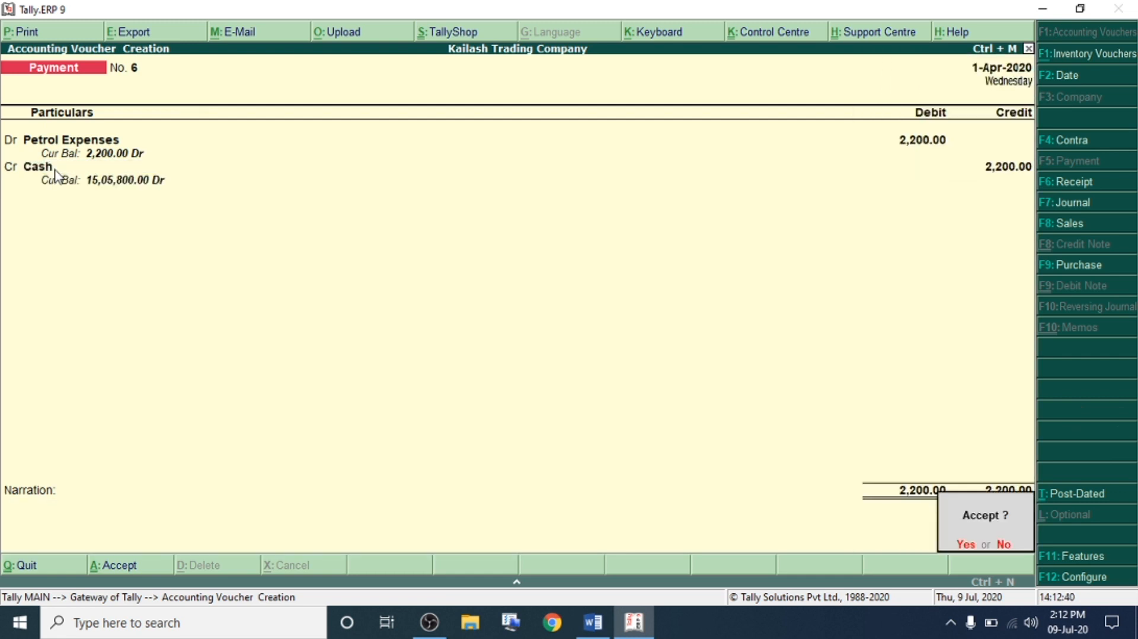
key(Return)
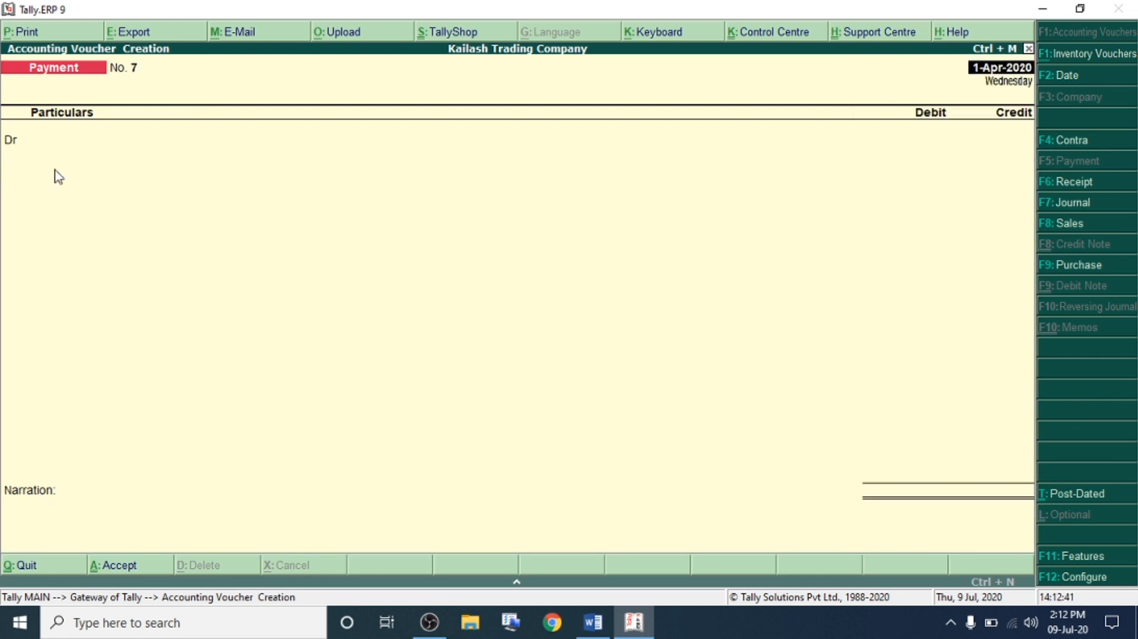
- Switch to the Word document, read the expense, amount and cheque number of transaction 17, and return to Tally.ERP 9
click(592, 622)
drag(142, 243, 729, 261)
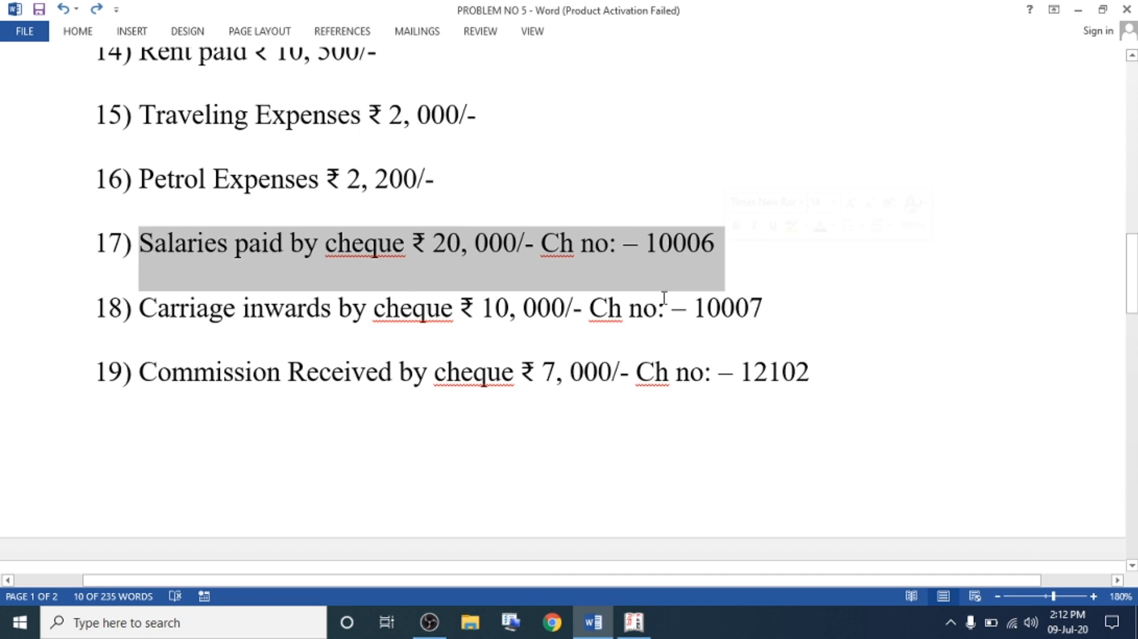
click(639, 622)
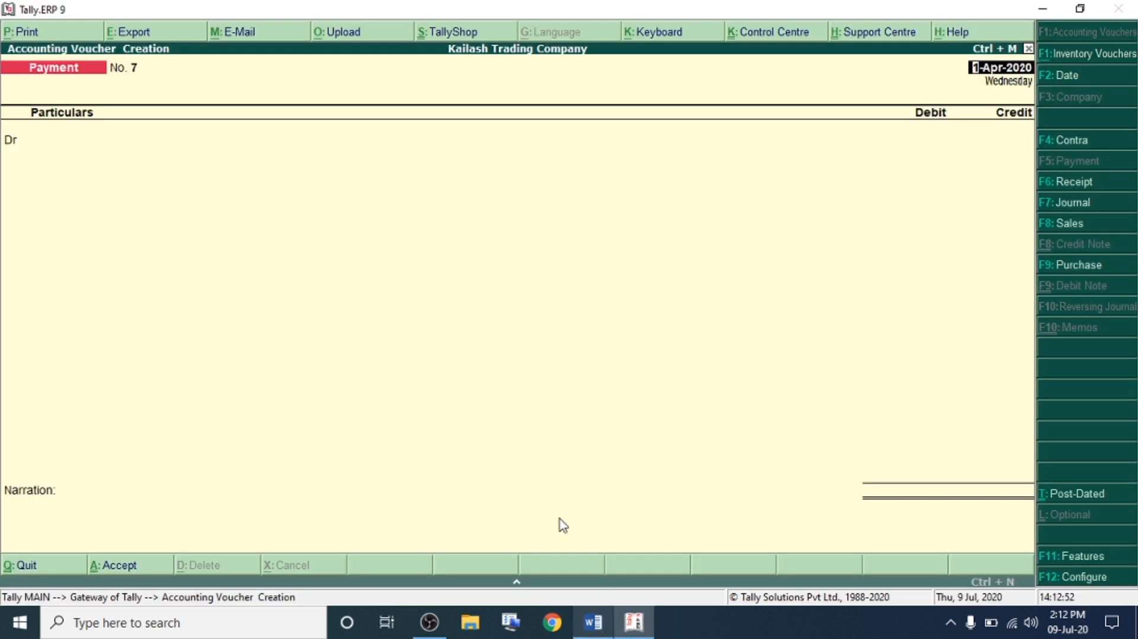
- Create the ledger Salary A/c under Indirect Expenses as the debit account of payment voucher No. 7
key(Return)
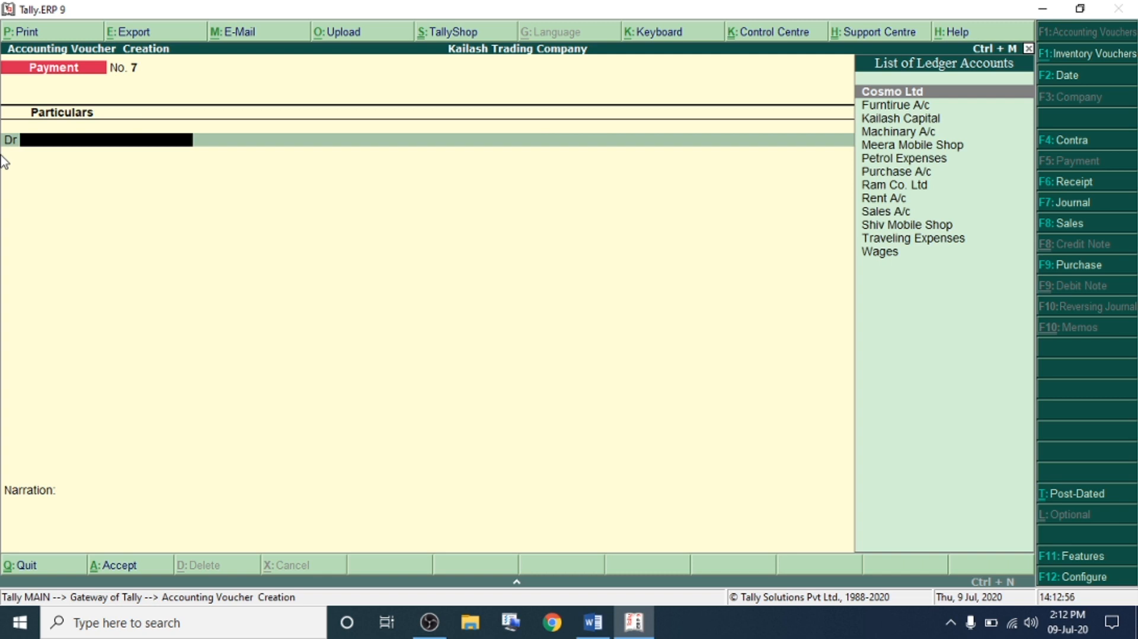
key(alt+c)
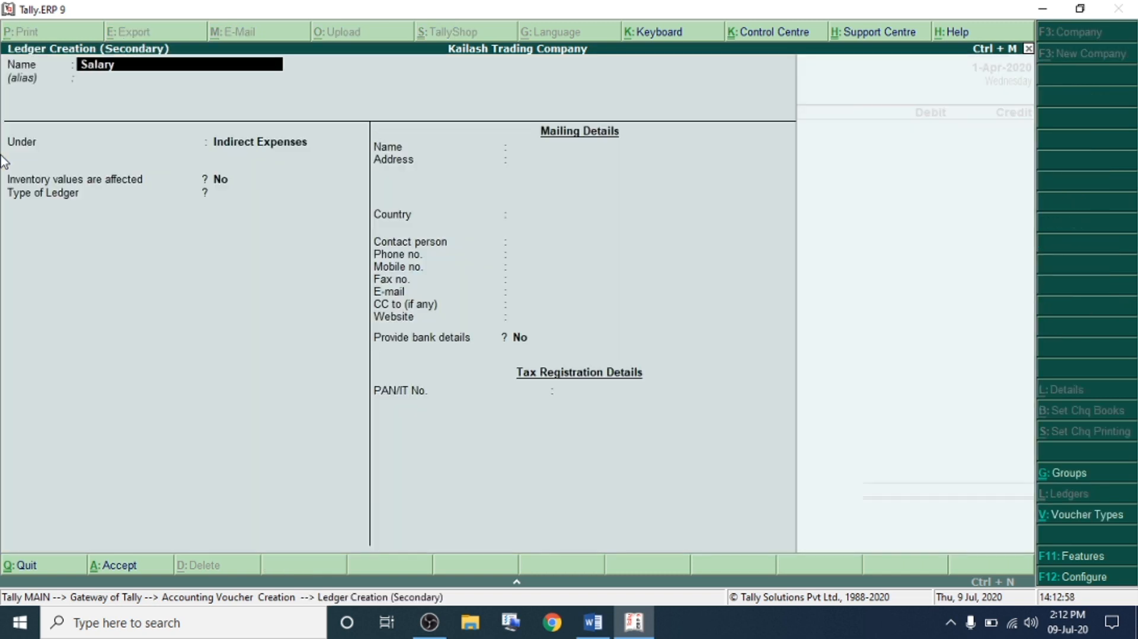
key(Return)
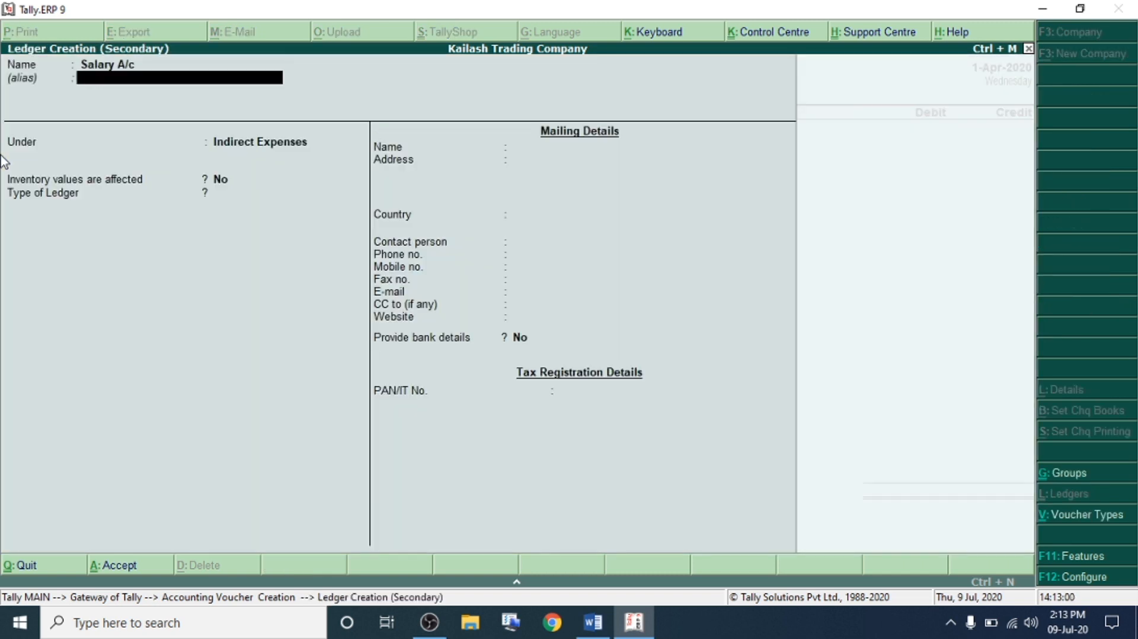
text(Ind)
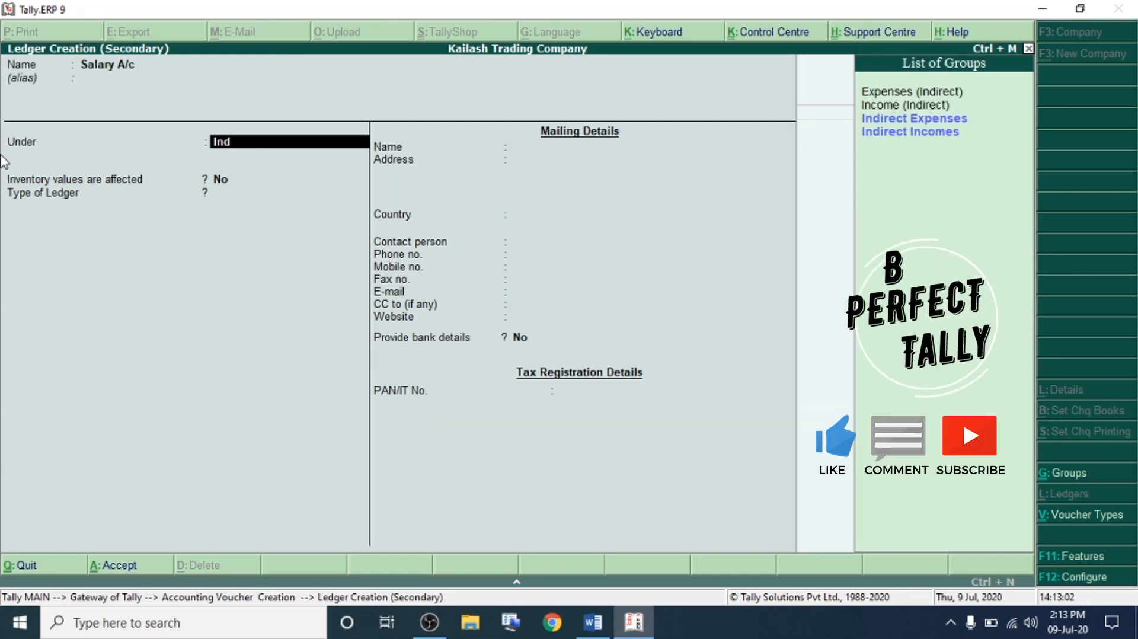
click(914, 121)
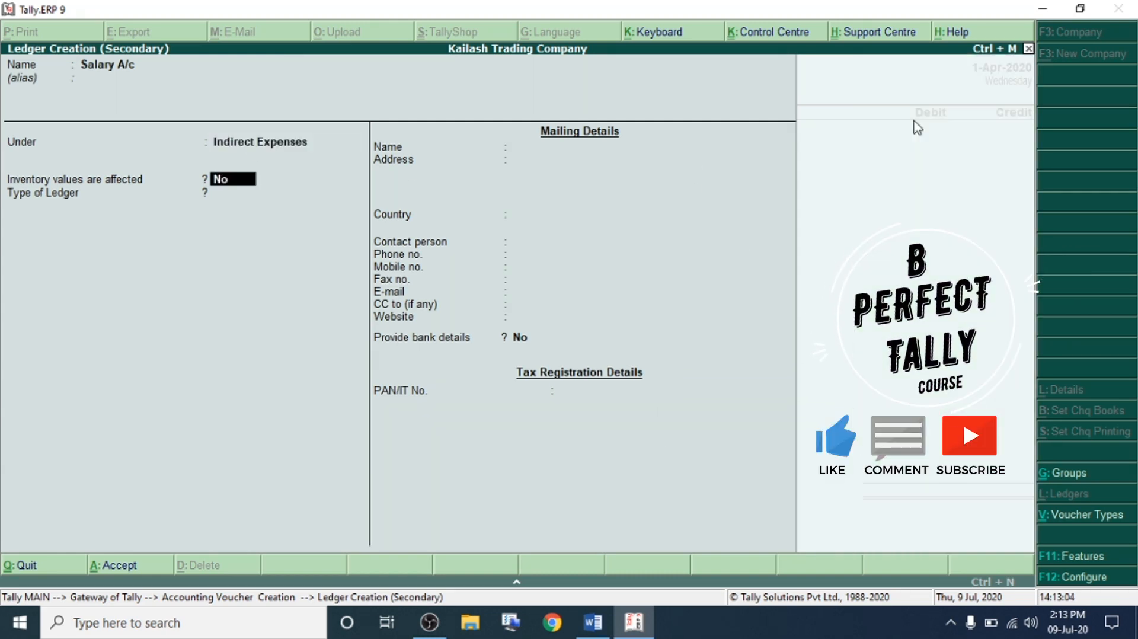
key(ctrl+a)
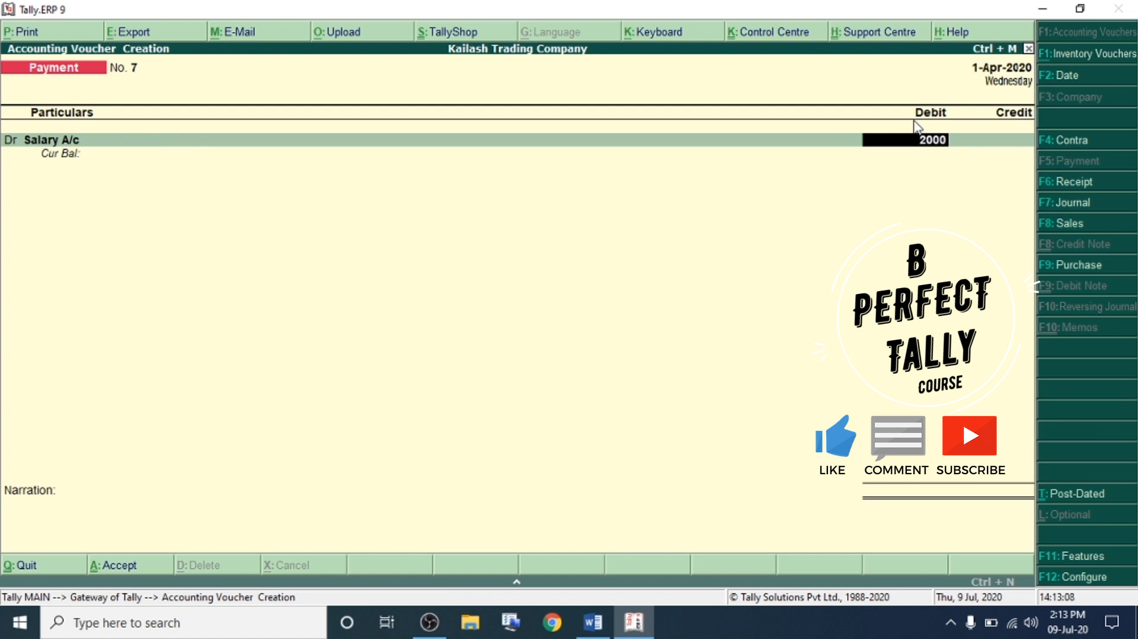
- Debit 20,000 to Salary A/c and credit the amount to Bank of India in payment voucher No. 7
key(Return)
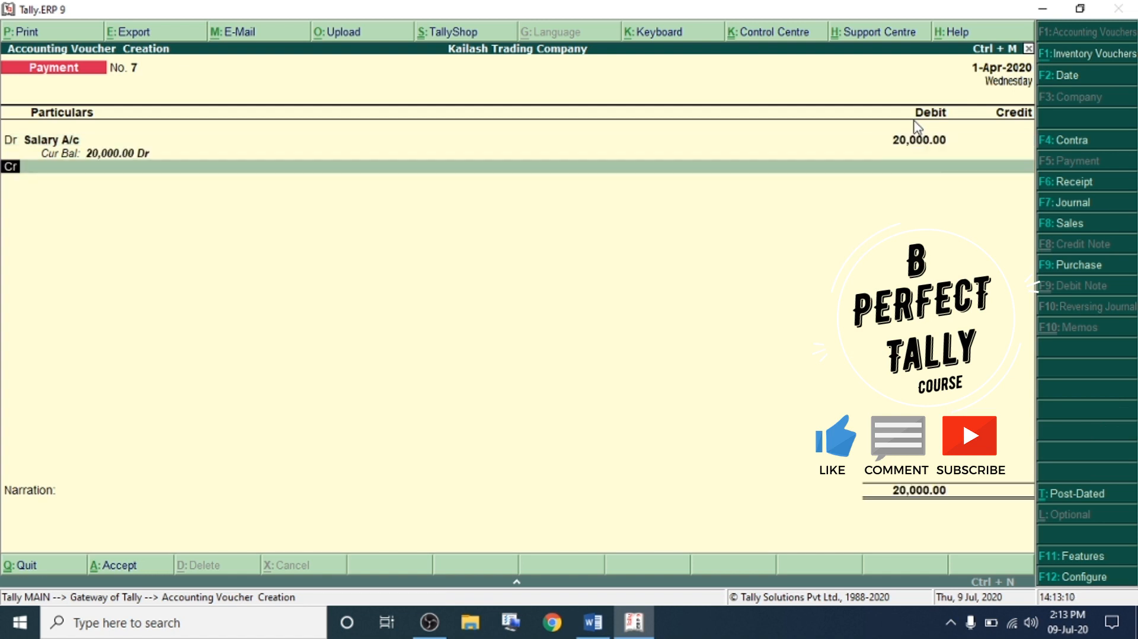
key(Return)
key(Return)
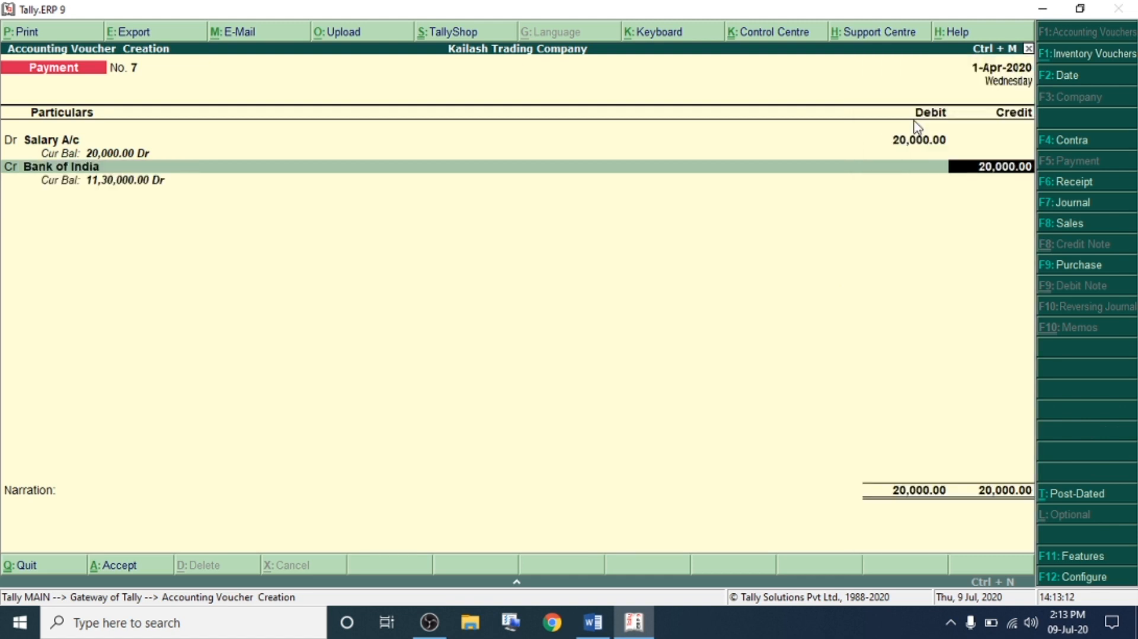
- Enter transaction 17's cheque number as the instrument number in the Bank of India allocation and accept payment voucher No. 7
key(Return)
key(Return)
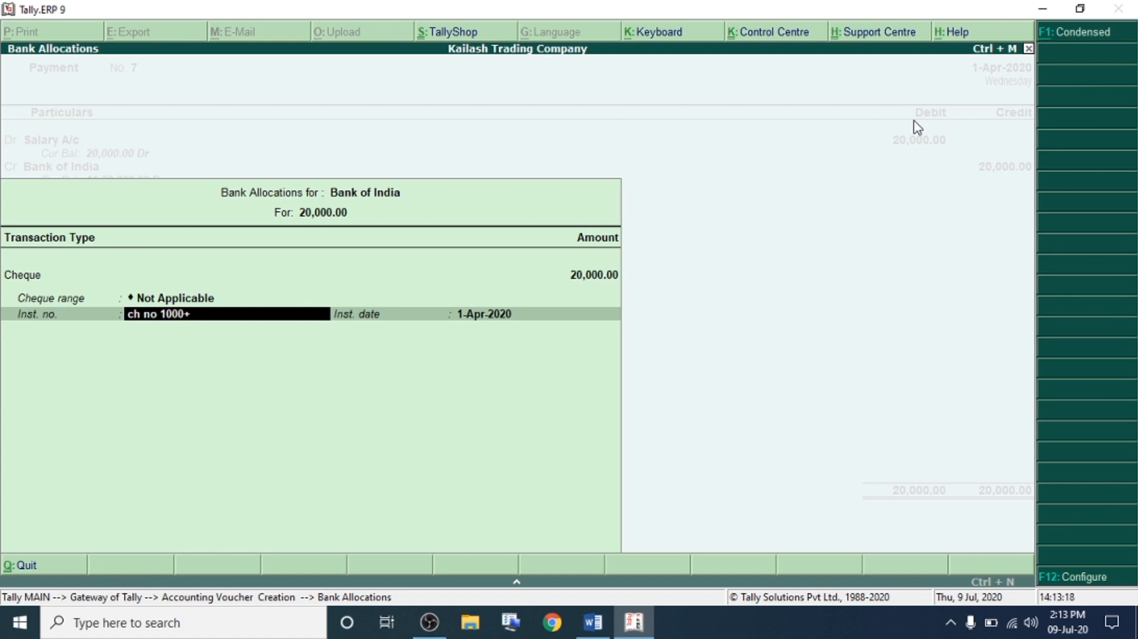
key(Return)
key(Return)
key(Return)
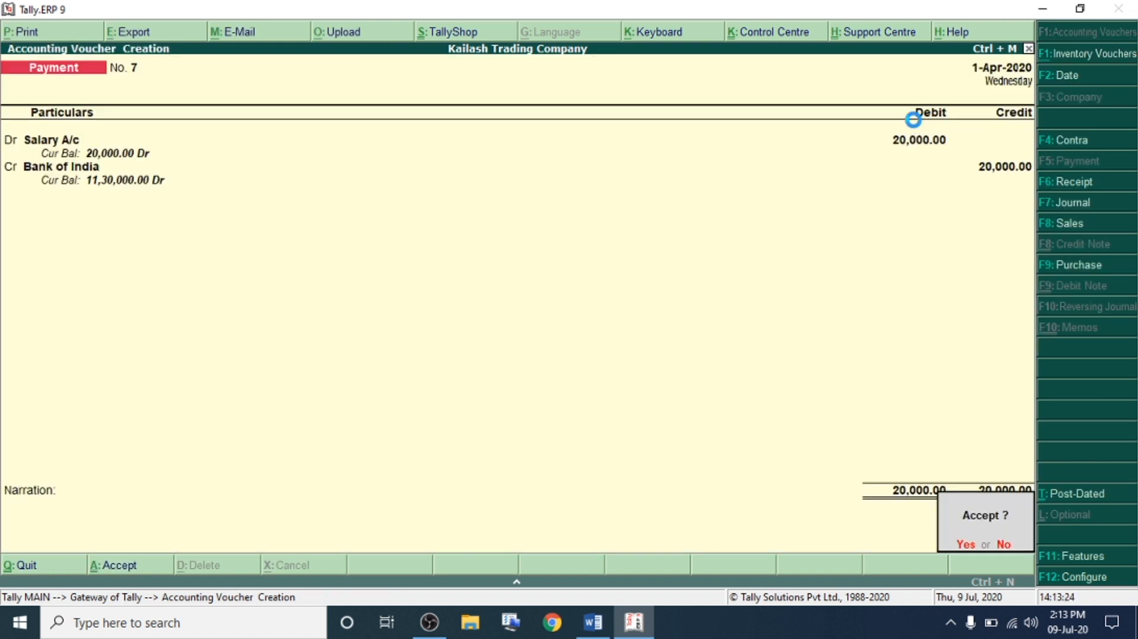
key(Return)
- Switch to the Word document, read the expense and amount of transaction 18, and return to Tally.ERP 9
key(alt+Tab)
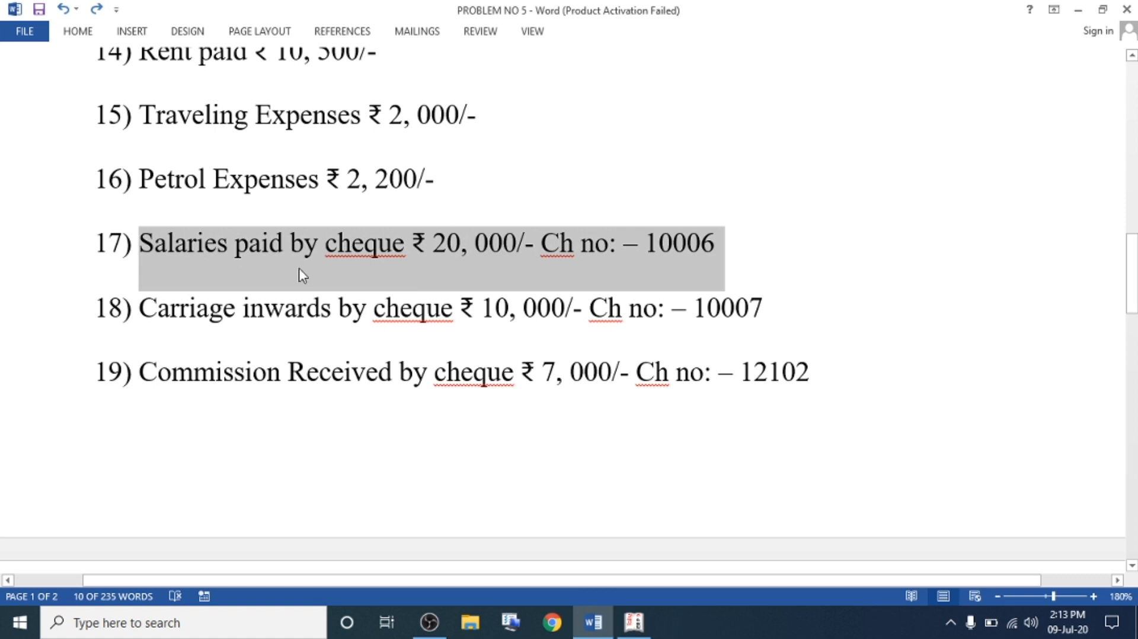
drag(140, 310, 697, 328)
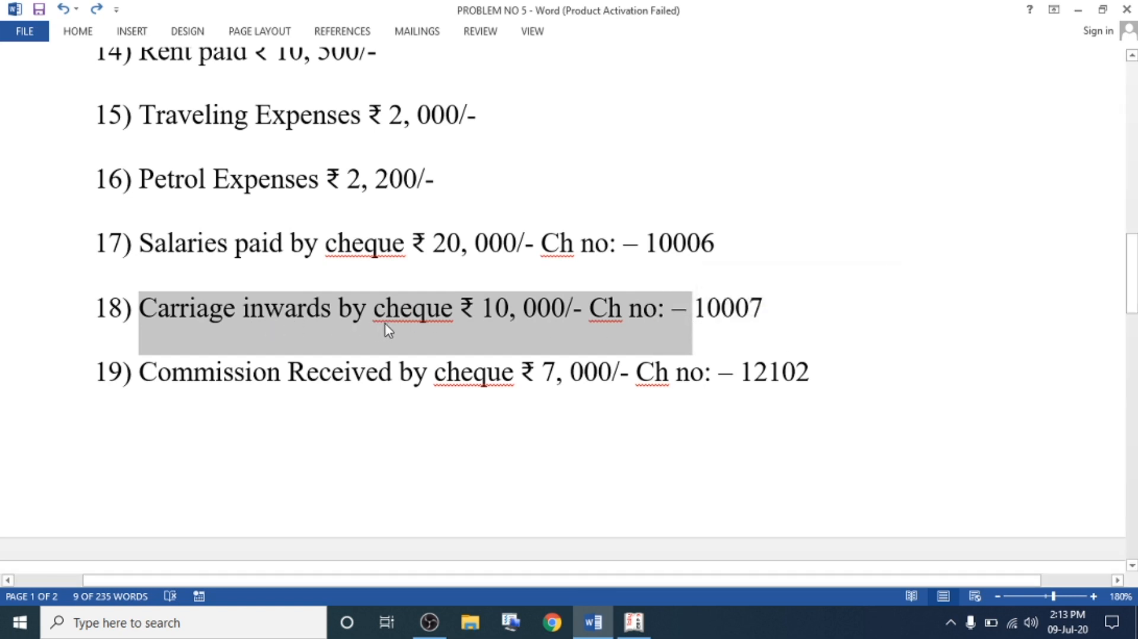
click(494, 308)
drag(481, 309, 564, 323)
click(632, 623)
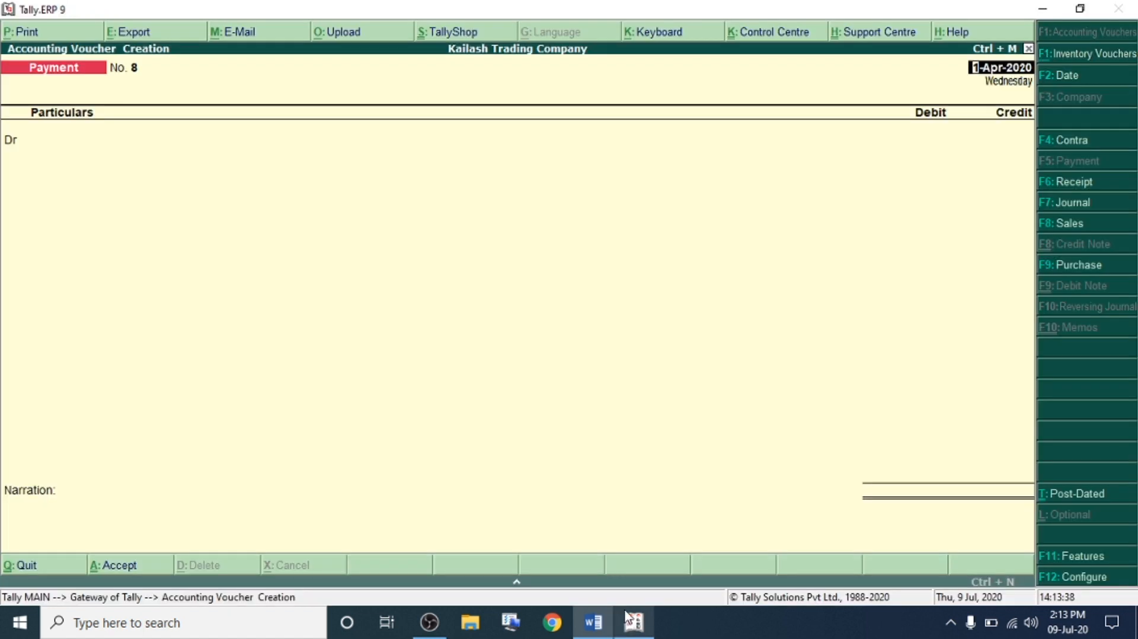
- Create the ledger Carriage Inwards under Direct Expenses as the debit account of payment voucher No. 8
click(120, 145)
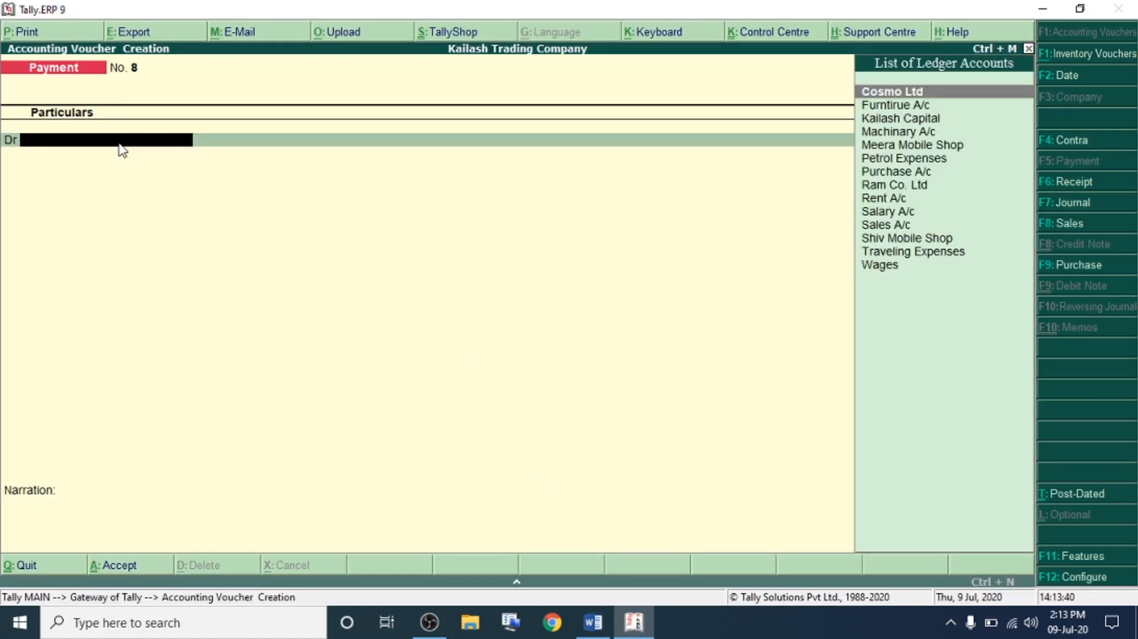
key(alt+c)
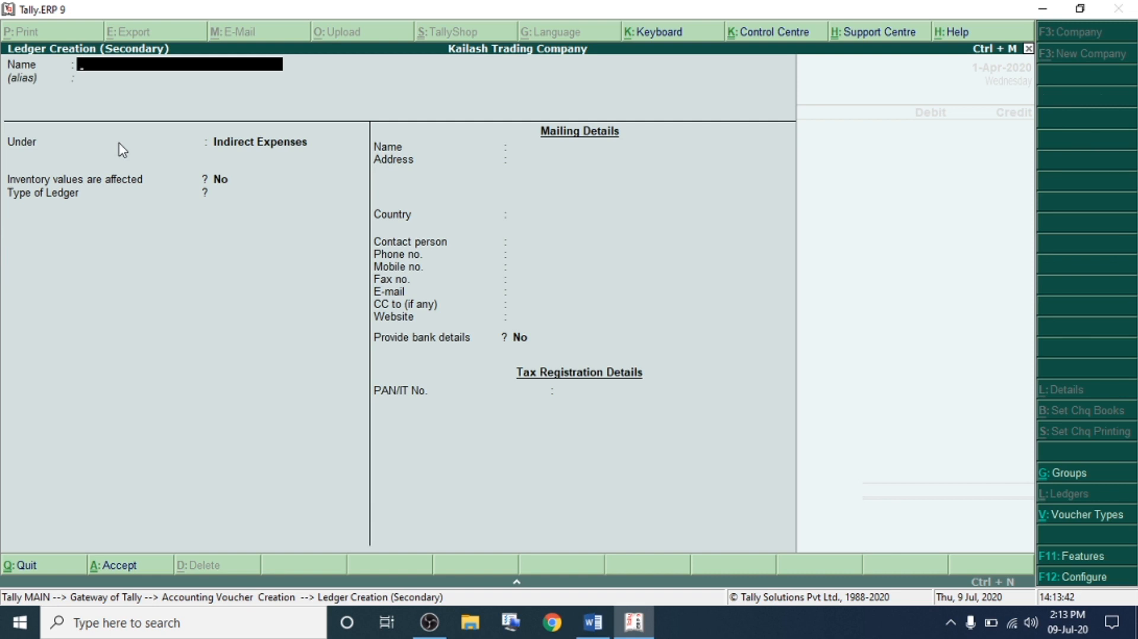
text(Carriage Inwards)
key(Return)
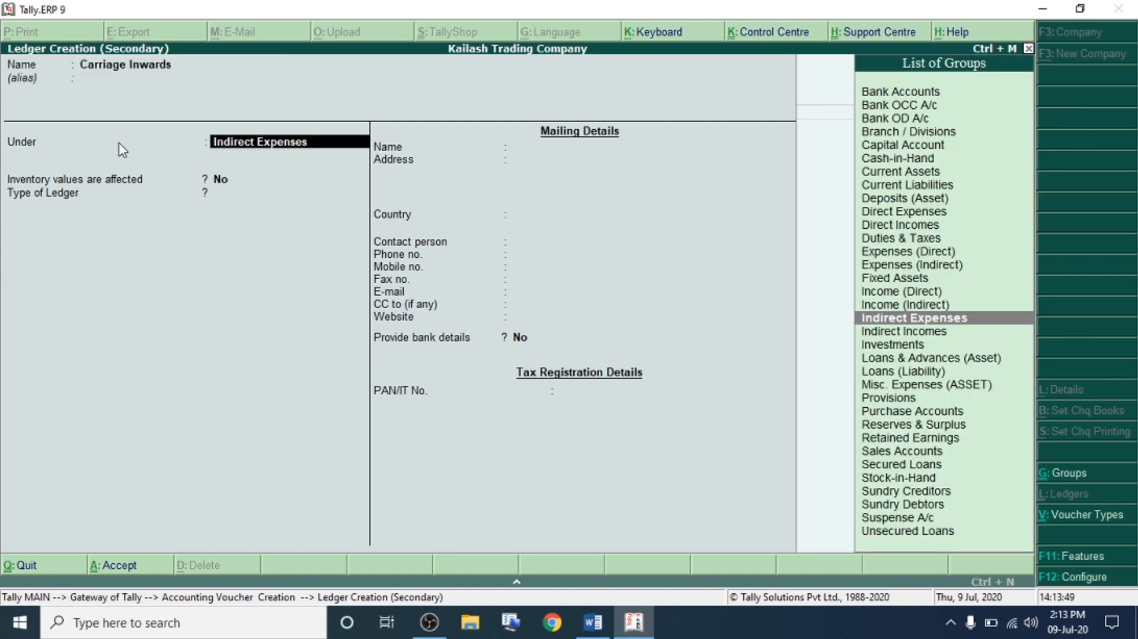
text(Di)
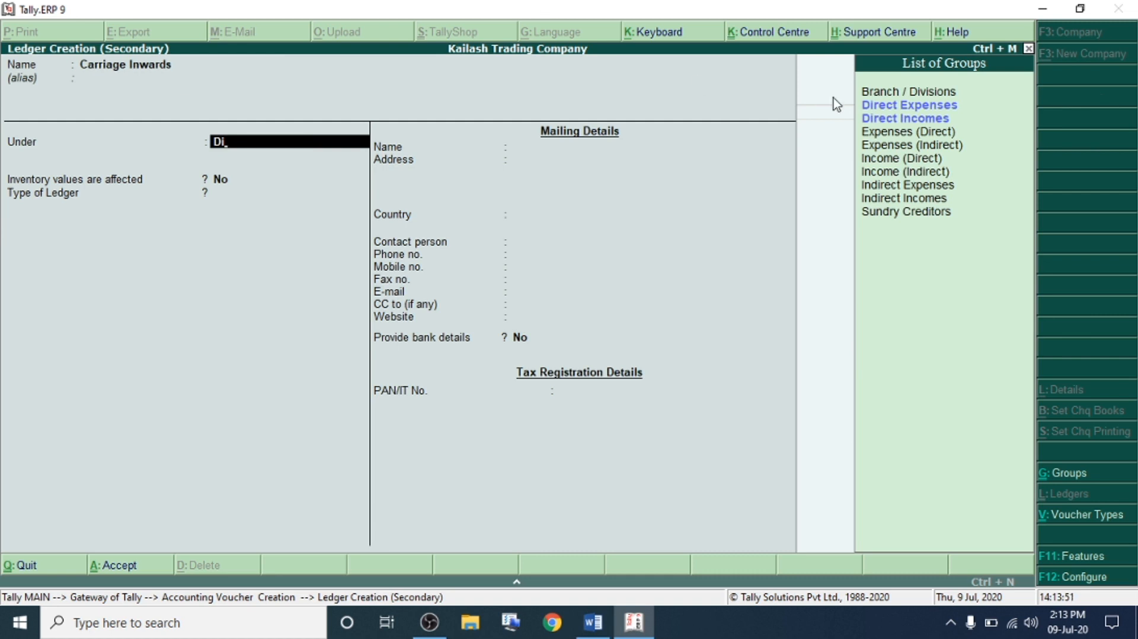
click(909, 109)
key(Return)
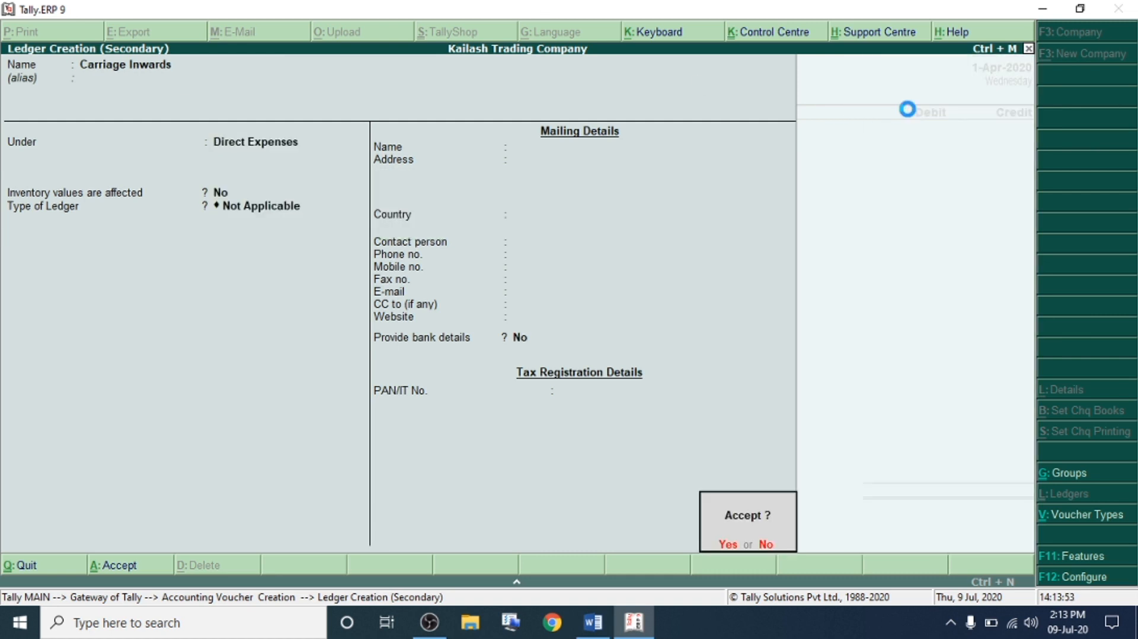
key(Return)
- Debit 10,000 to Carriage Inwards and credit the amount to Bank of India in payment voucher No. 8
text(10,0)
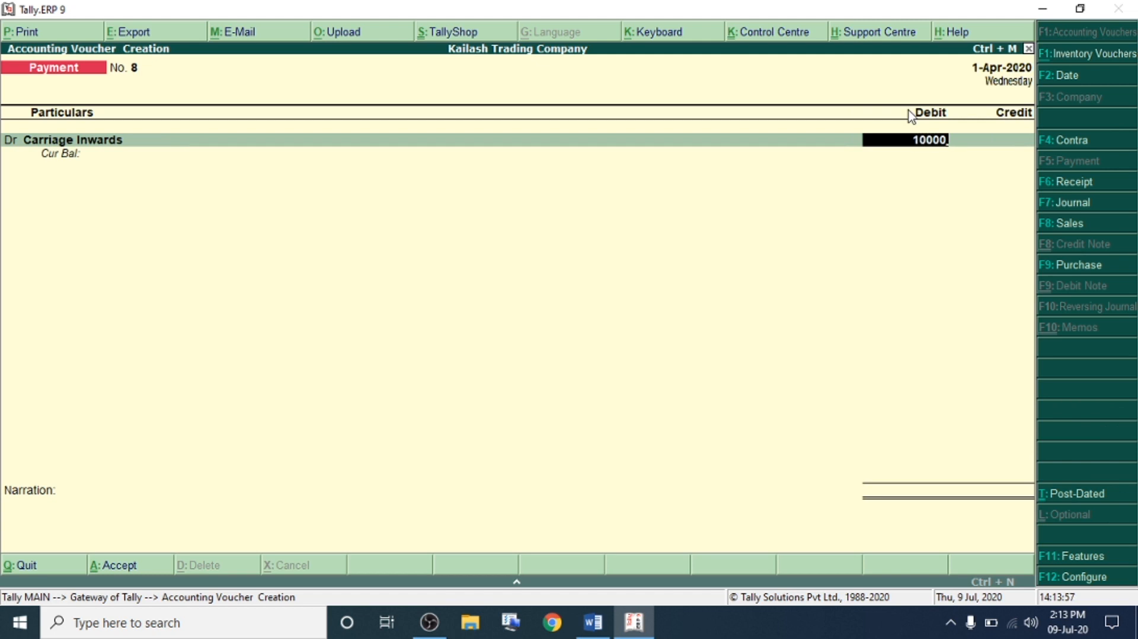
text(00)
key(Return)
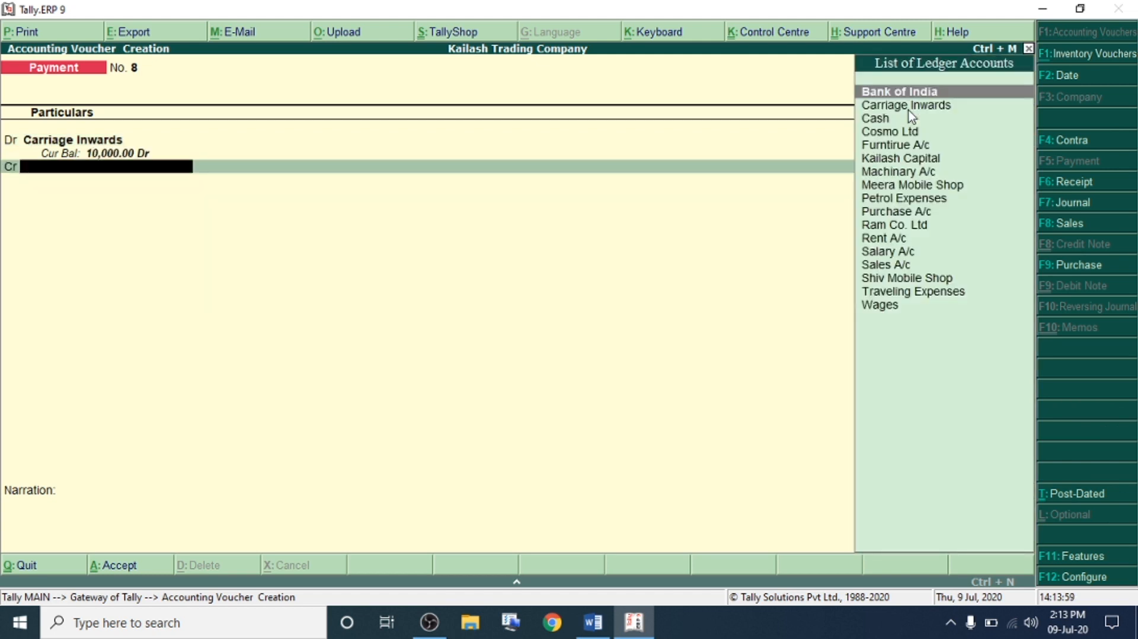
key(Return)
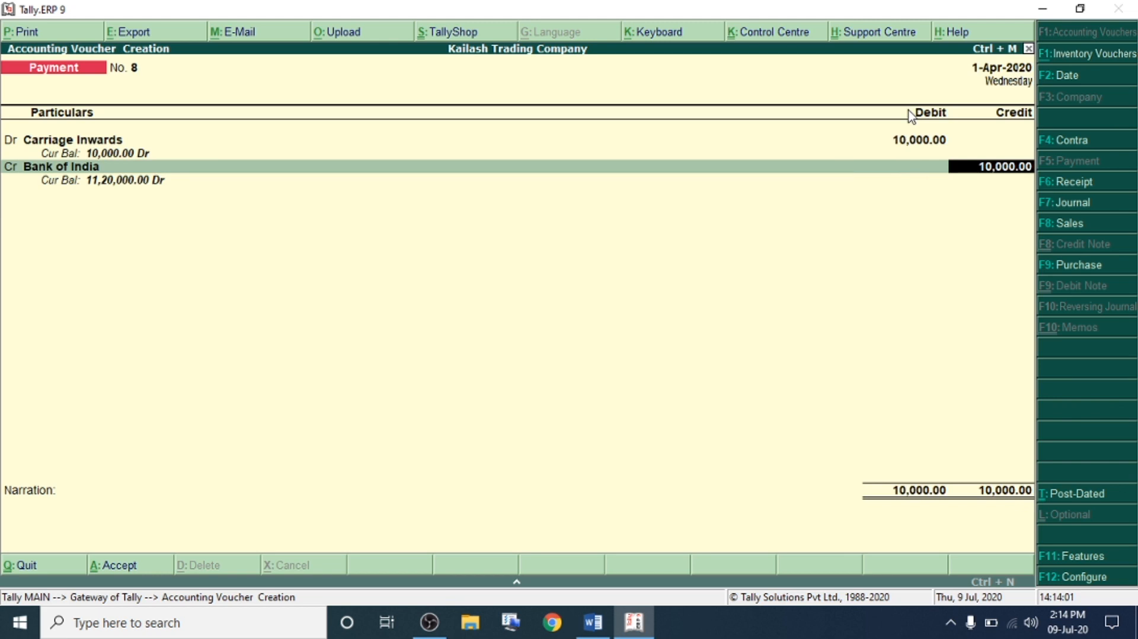
- Keep the cheque allocation for Bank of India without an instrument number and accept payment voucher No. 8 without a narration
key(Return)
key(Return)
key(Return)
key(Return)
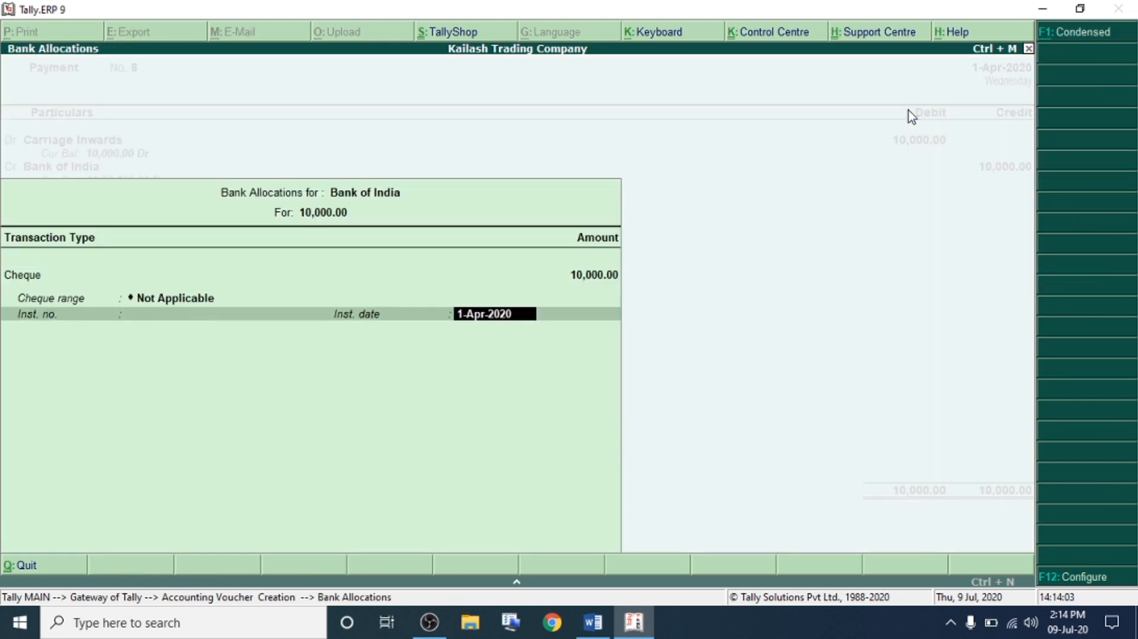
key(Return)
key(Return)
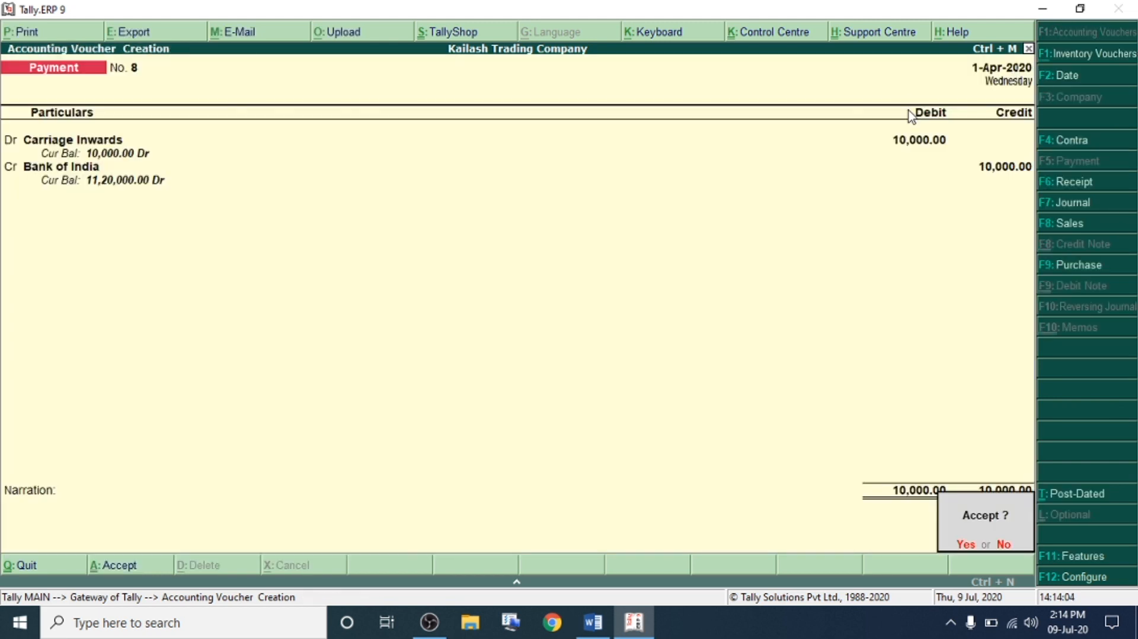
key(Return)
- Switch to the Word document and read the income type, amount and cheque number of transaction 19
key(alt+Tab)
scroll(269, 327, down, 2)
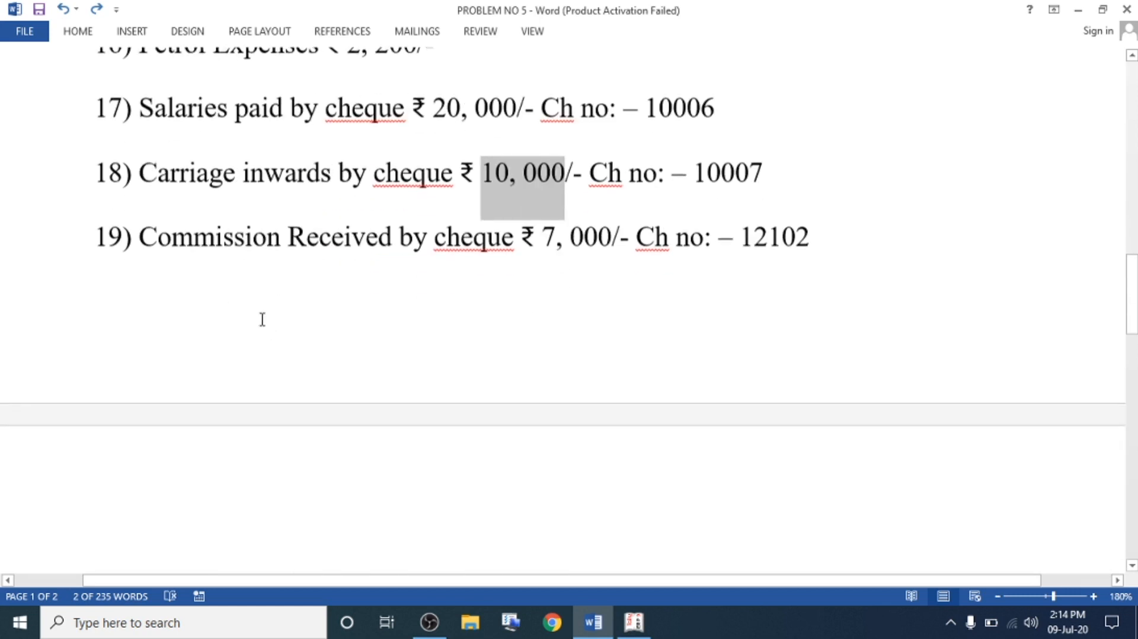
drag(136, 231, 810, 235)
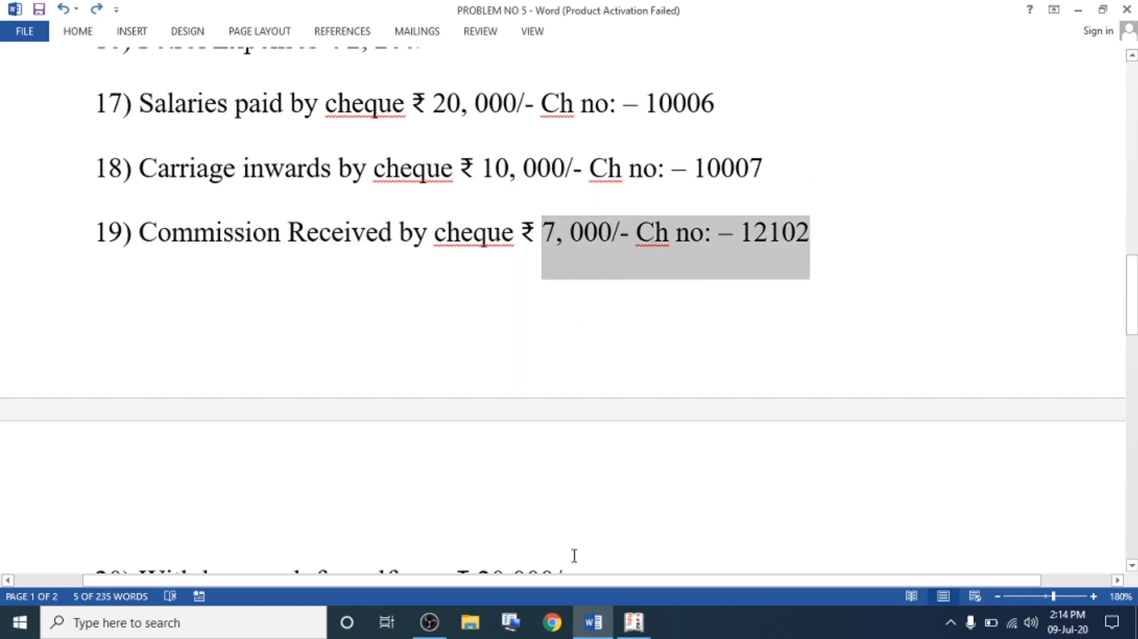
- Switch to Tally.ERP 9 and create the ledger Commission A/c under Indirect Incomes as the credit account of receipt voucher No. 2
click(634, 621)
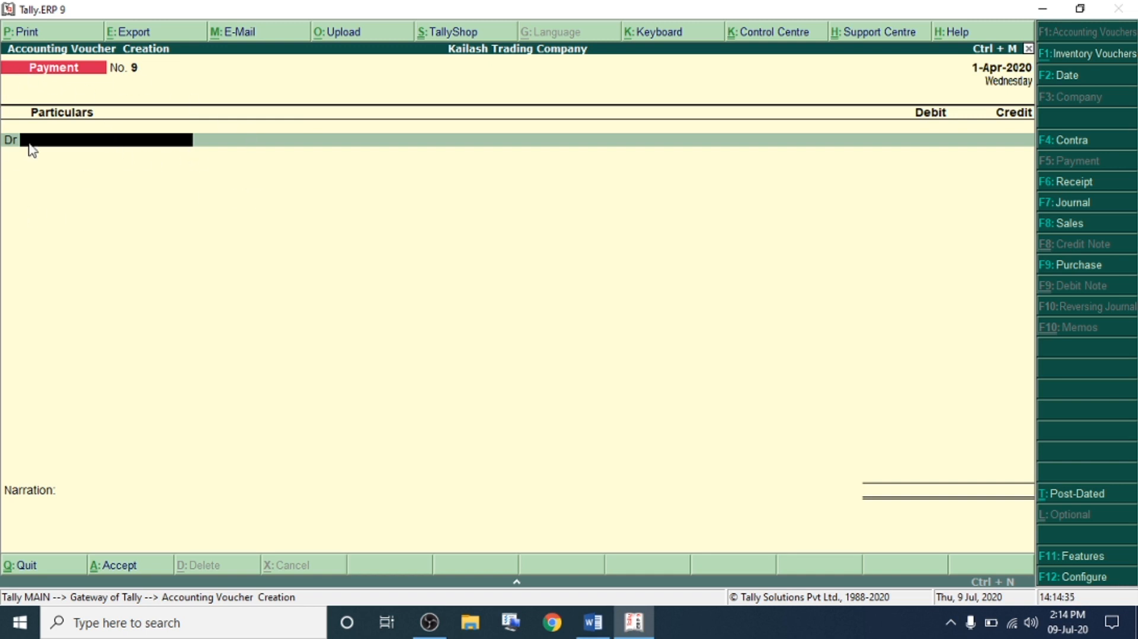
click(1082, 184)
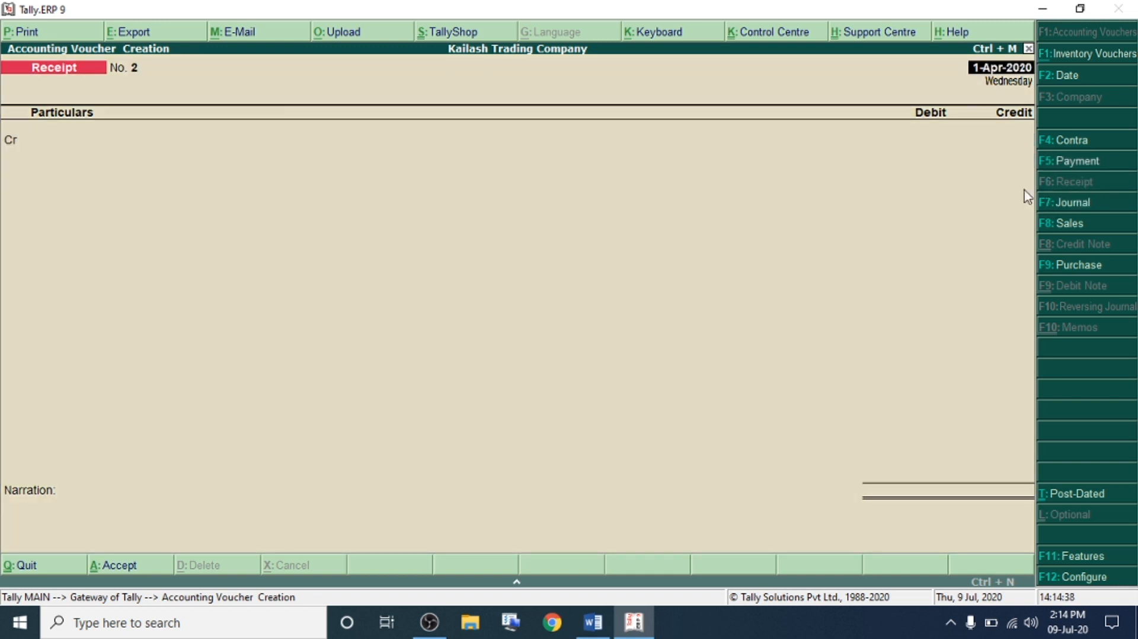
click(35, 137)
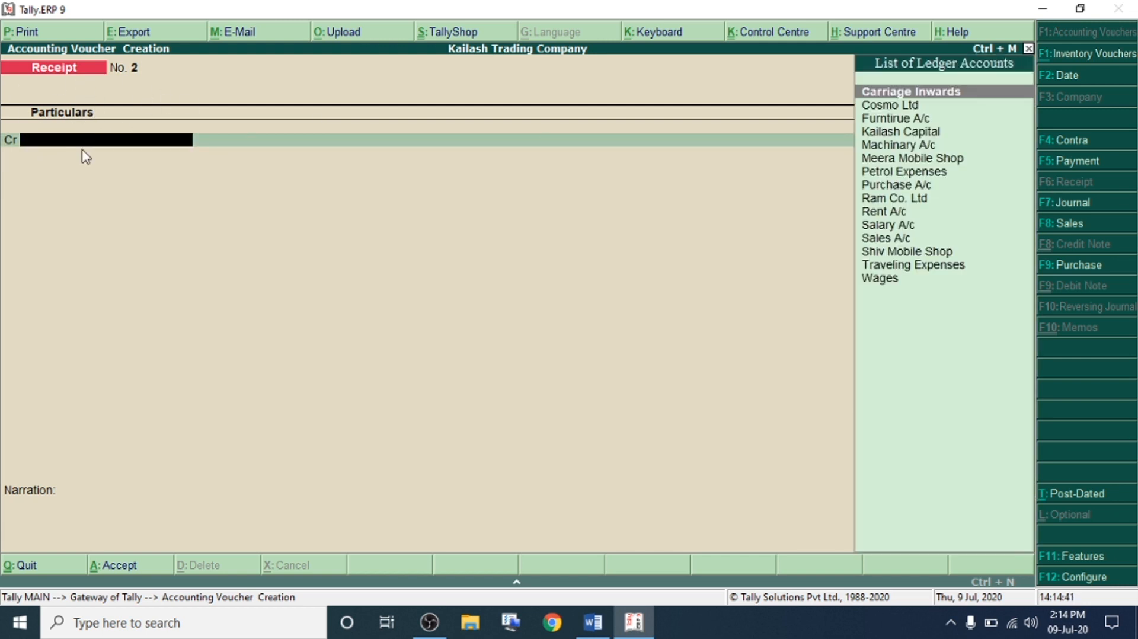
key(alt+c)
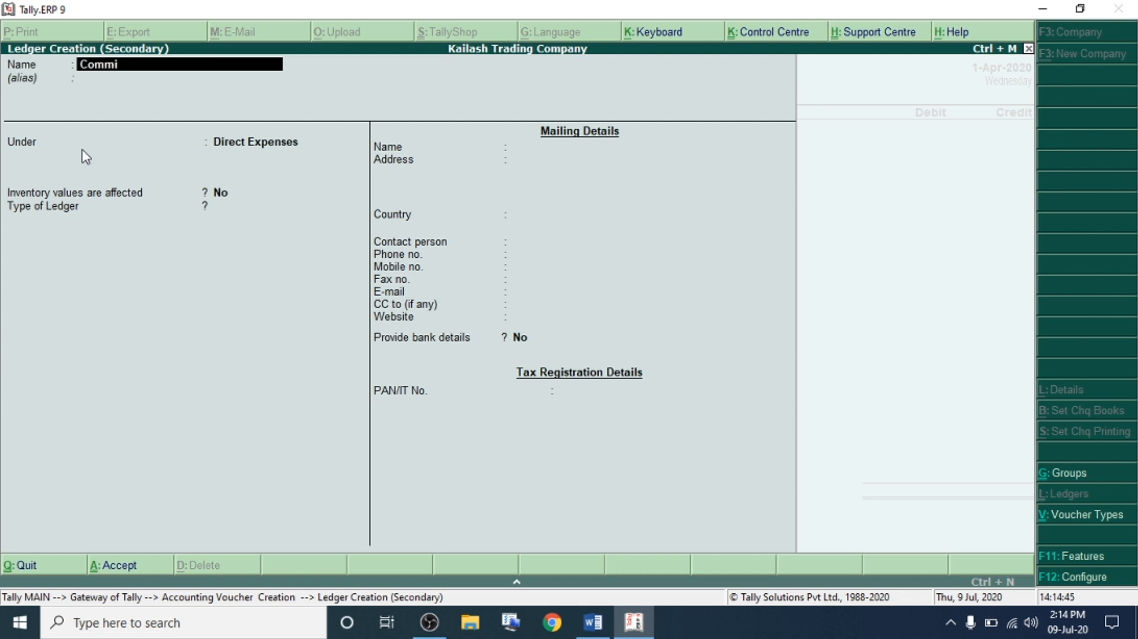
text(Commission a/c)
key(Return)
text(Ind)
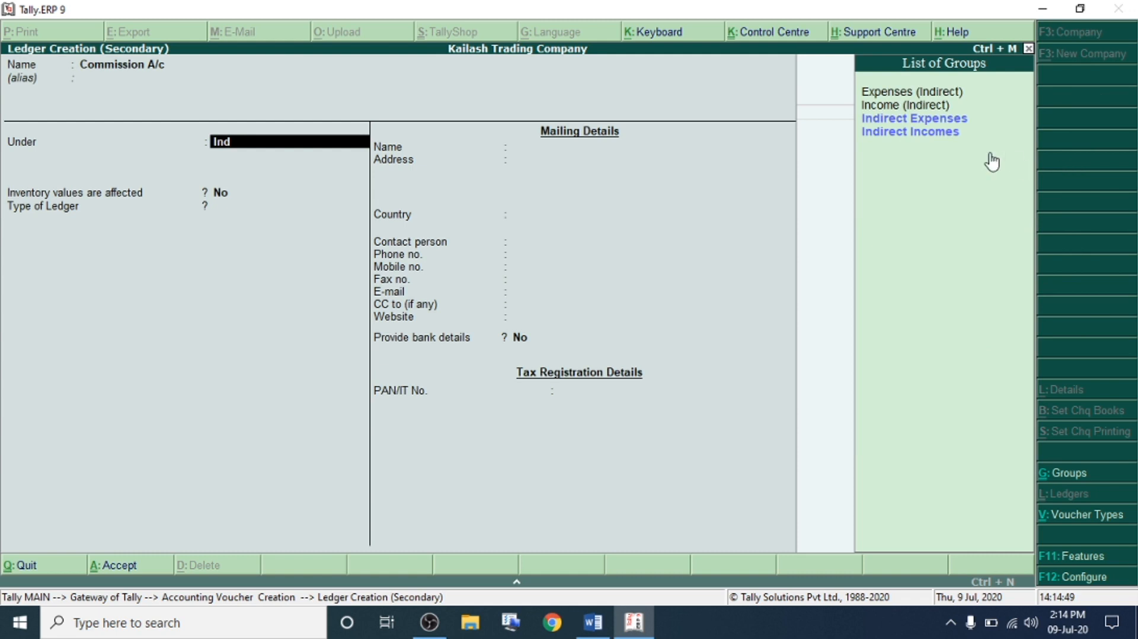
click(941, 132)
key(Return)
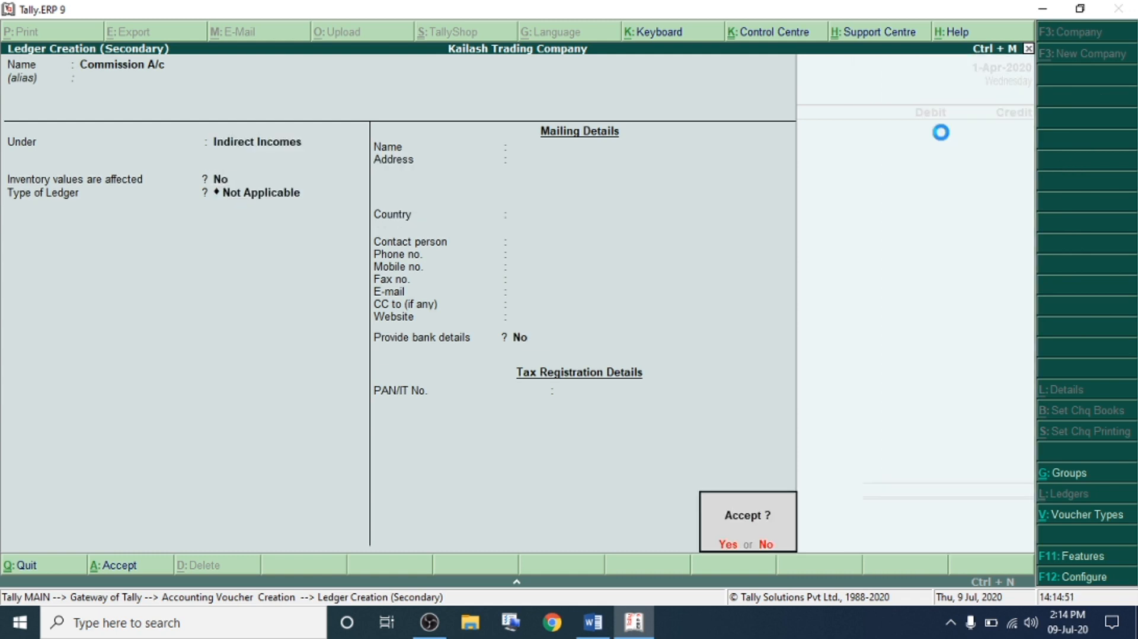
key(Return)
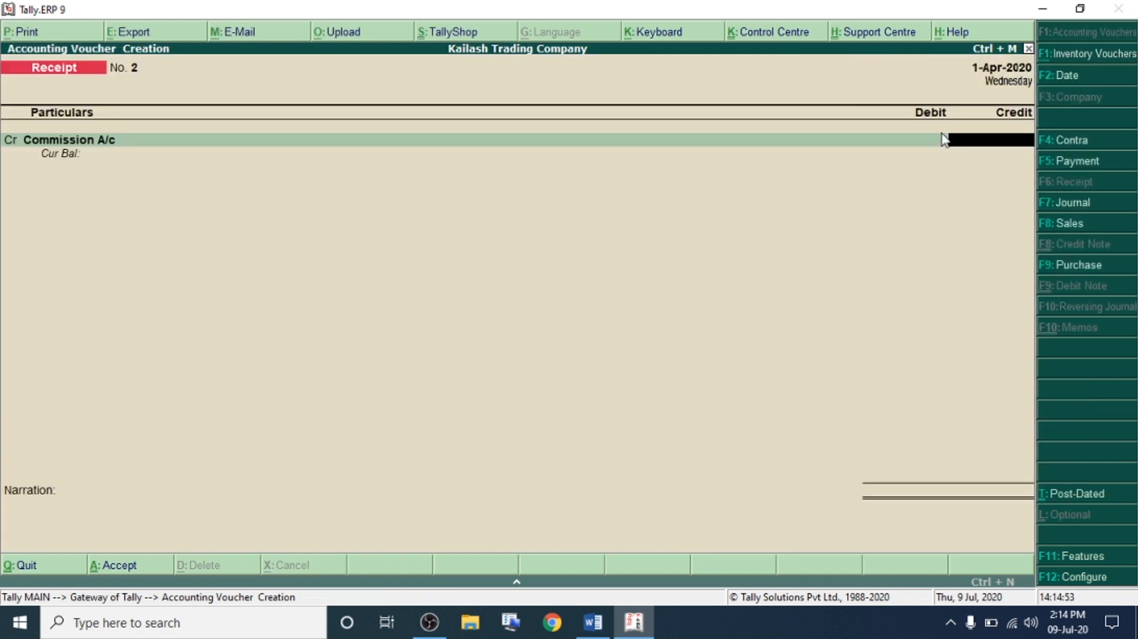
- Credit 7,000 to Commission A/c and debit the amount to Bank of India in receipt voucher No. 2
key(Return)
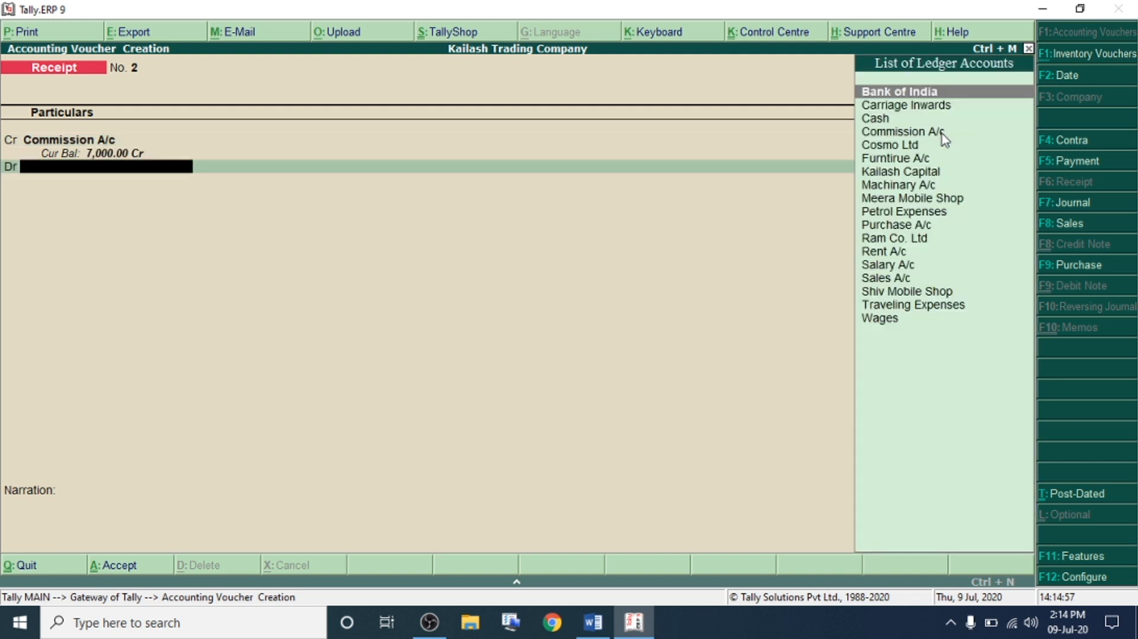
key(Return)
key(Return)
- Keep the Cheque/DD allocation for Bank of India without an instrument number and accept receipt voucher No. 2 without a narration
key(Return)
key(Return)
key(Return)
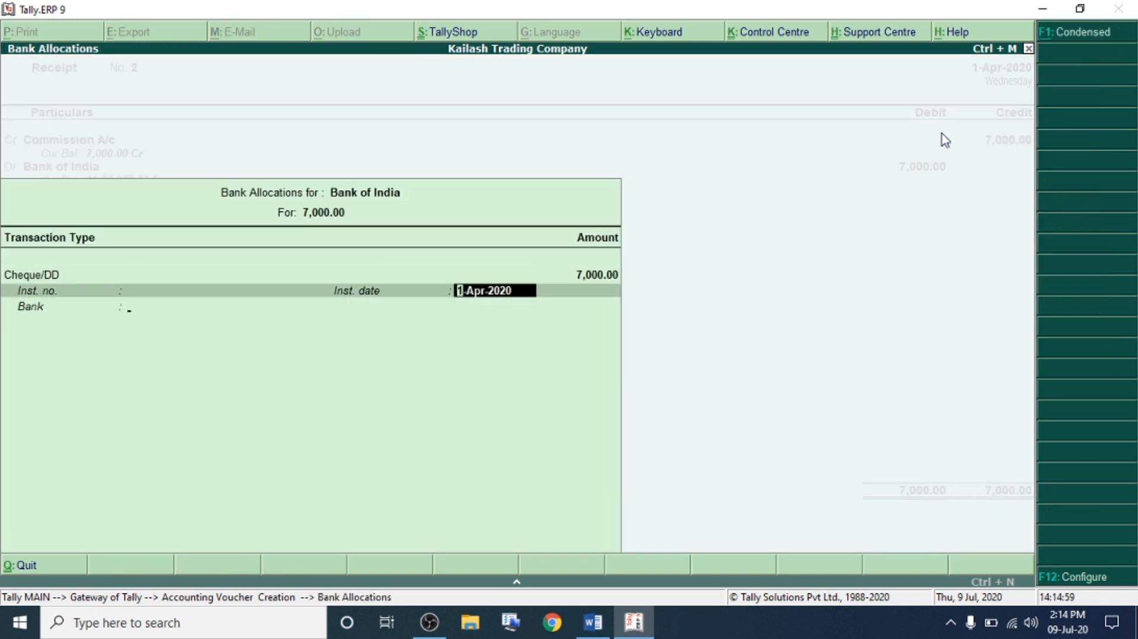
key(Return)
key(Return)
key(Return)
key(Return)
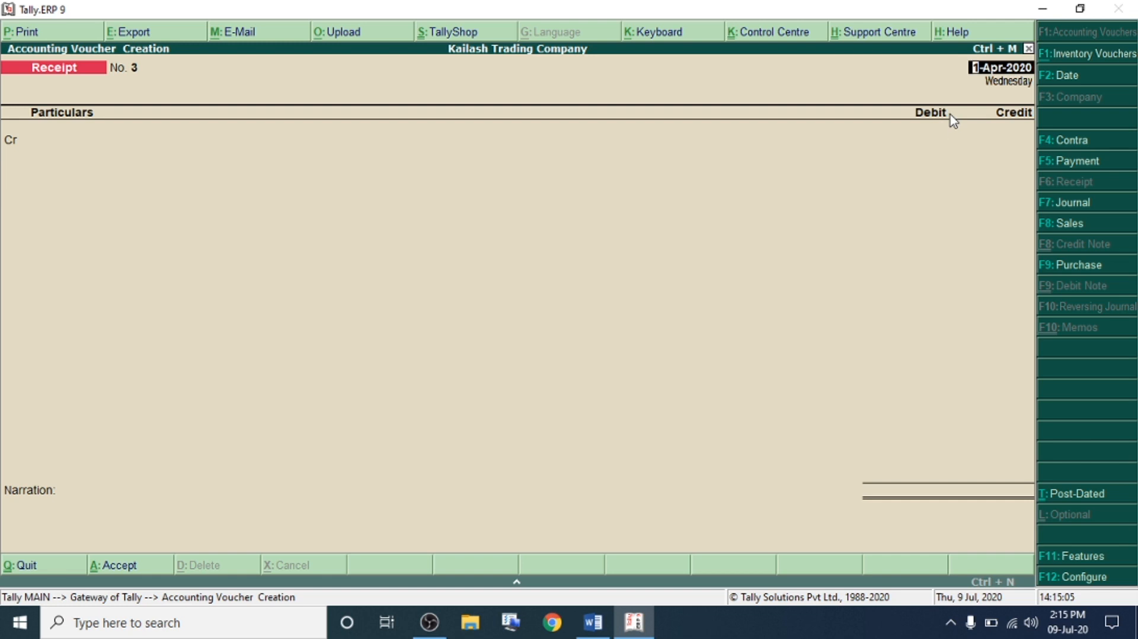
- Switch to the Word document and read transaction 20
key(alt+Tab)
scroll(589, 263, down, 6)
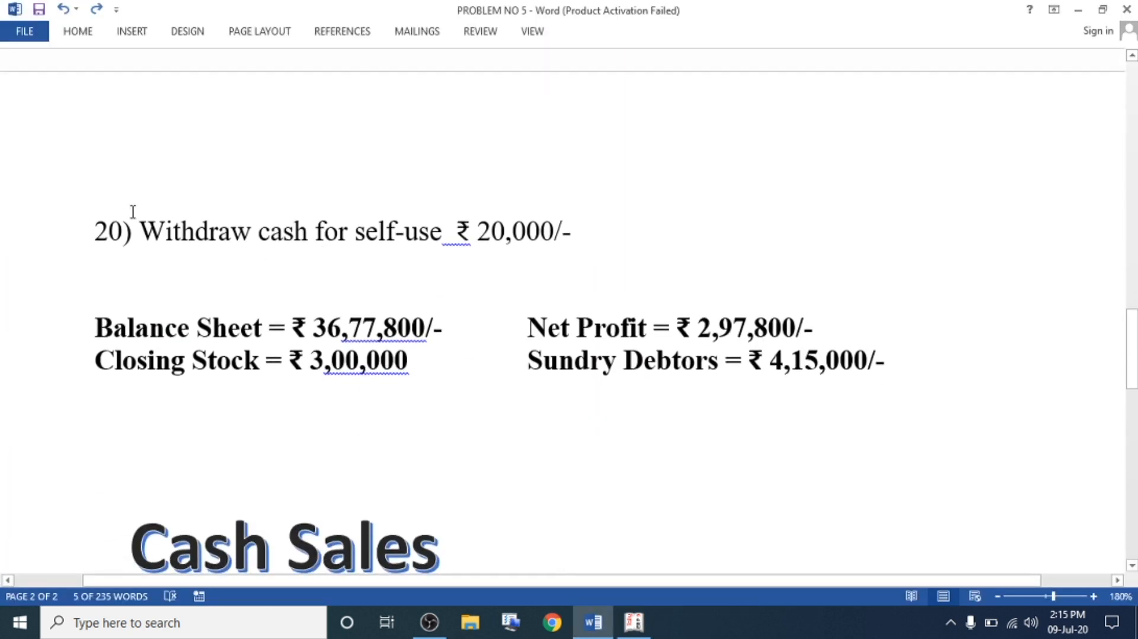
drag(96, 228, 622, 232)
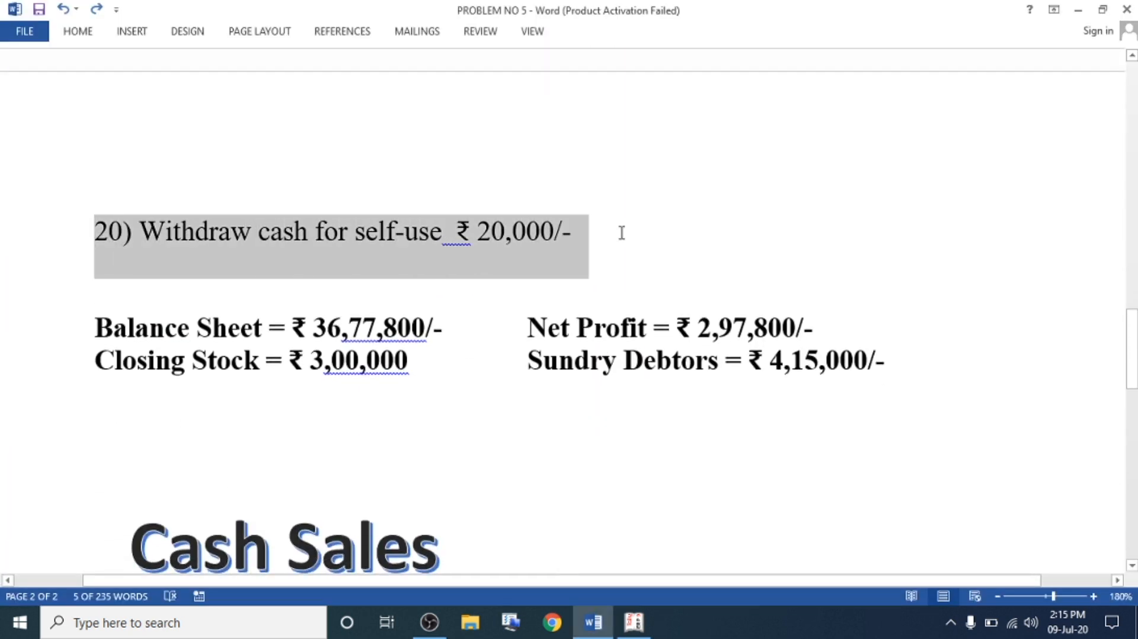
scroll(399, 243, down, 2)
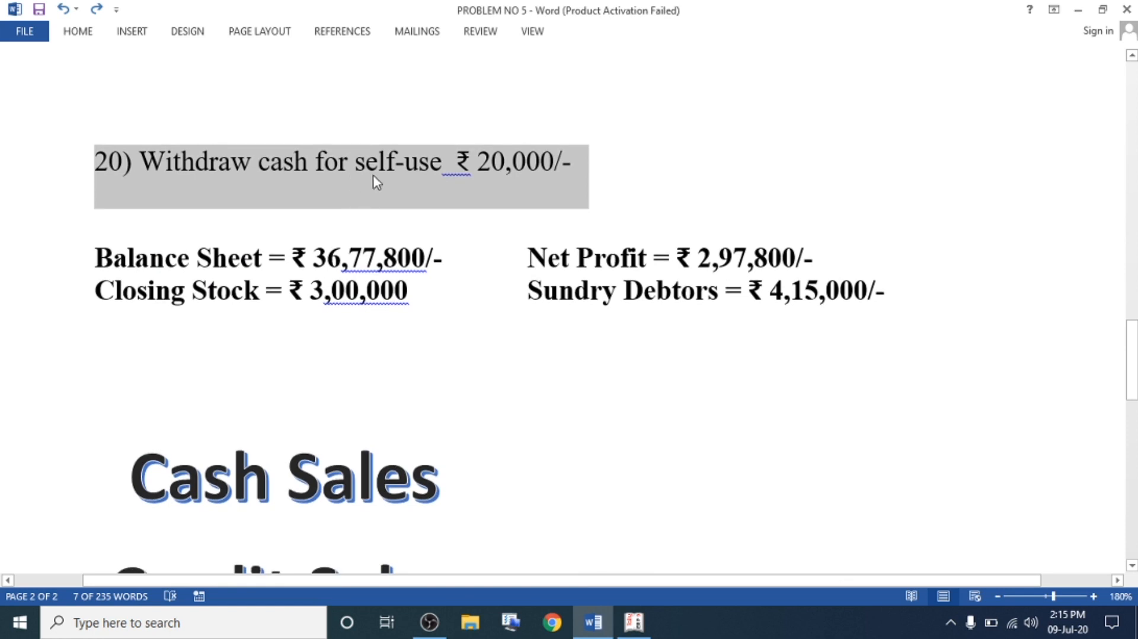
- Insert two blank lines below transaction 20, above the expected results
click(434, 176)
click(605, 163)
key(Return)
key(Return)
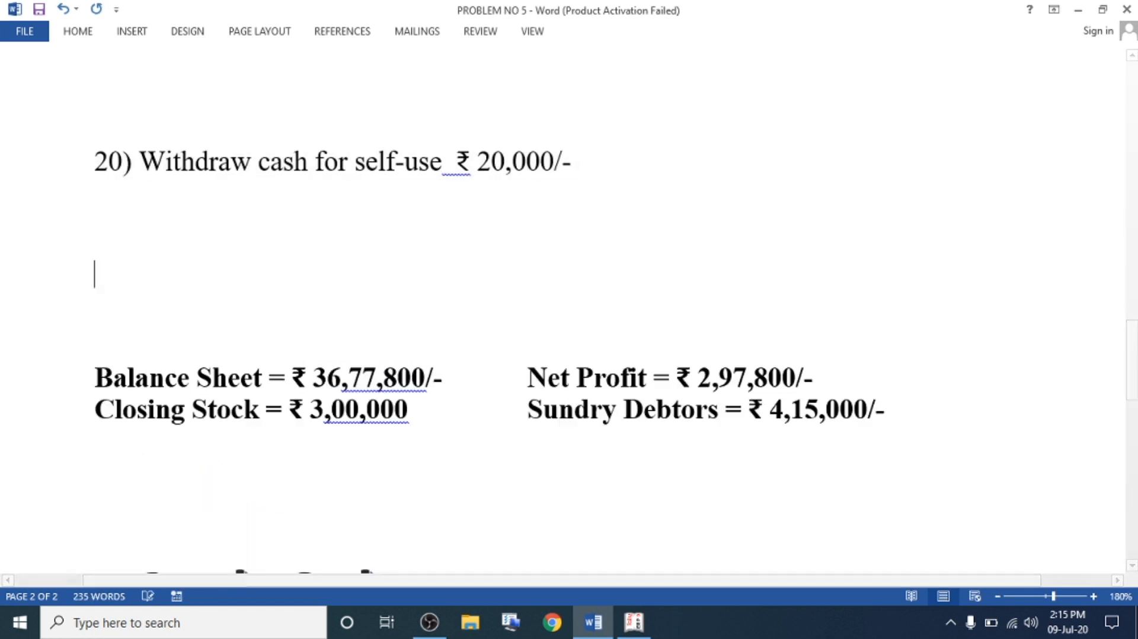
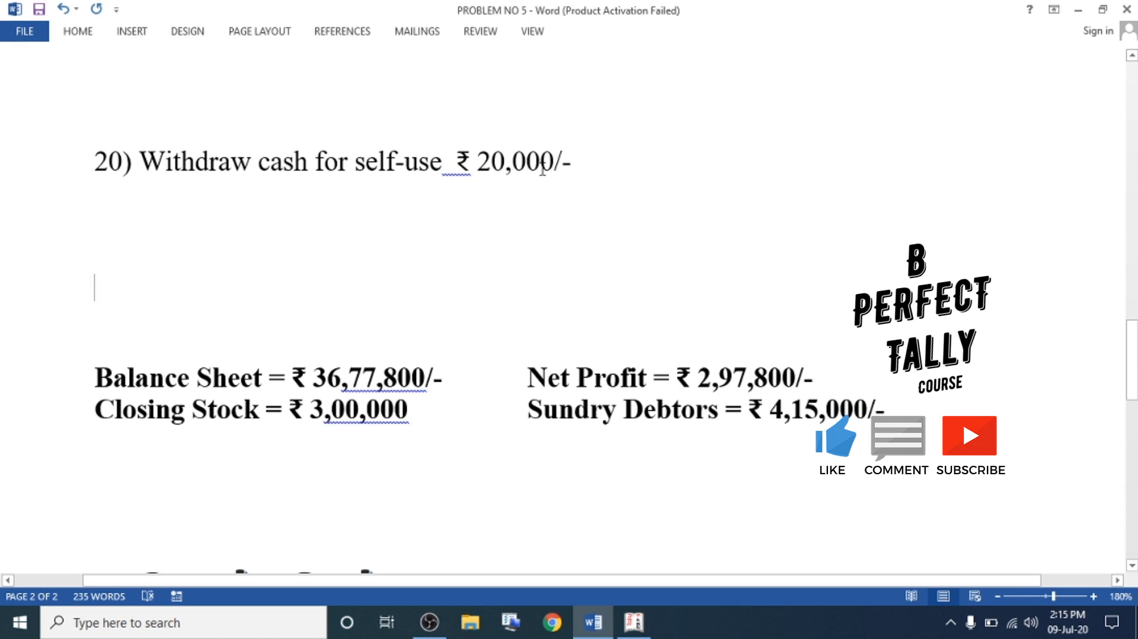
- Examine the purpose and the amount of the cash withdrawal in transaction 20
click(94, 161)
drag(95, 161, 588, 161)
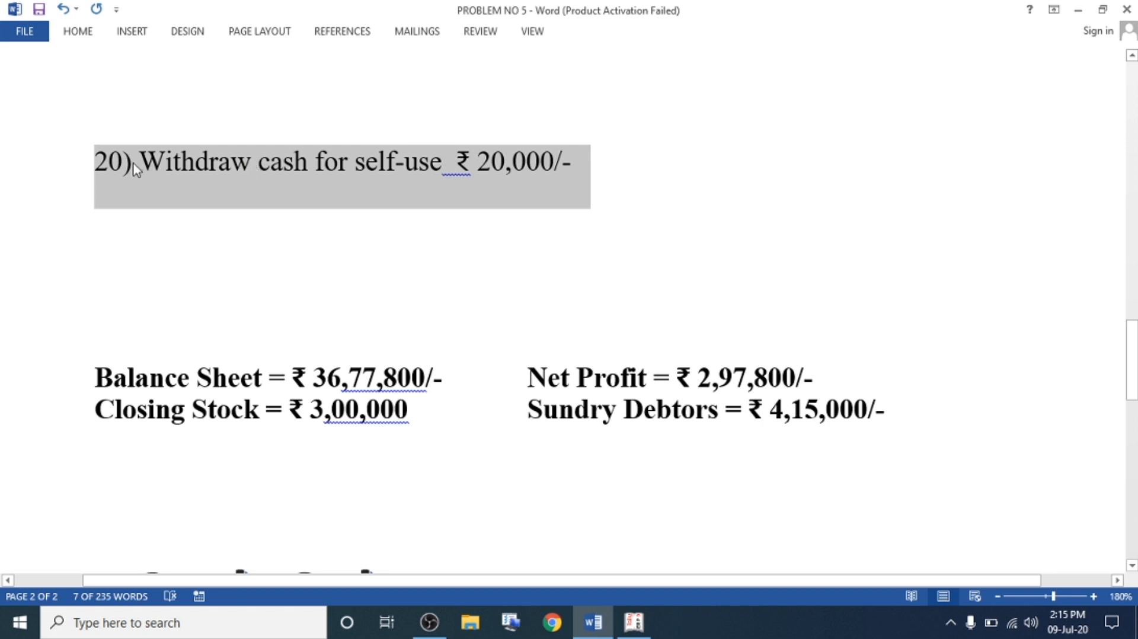
drag(140, 161, 566, 181)
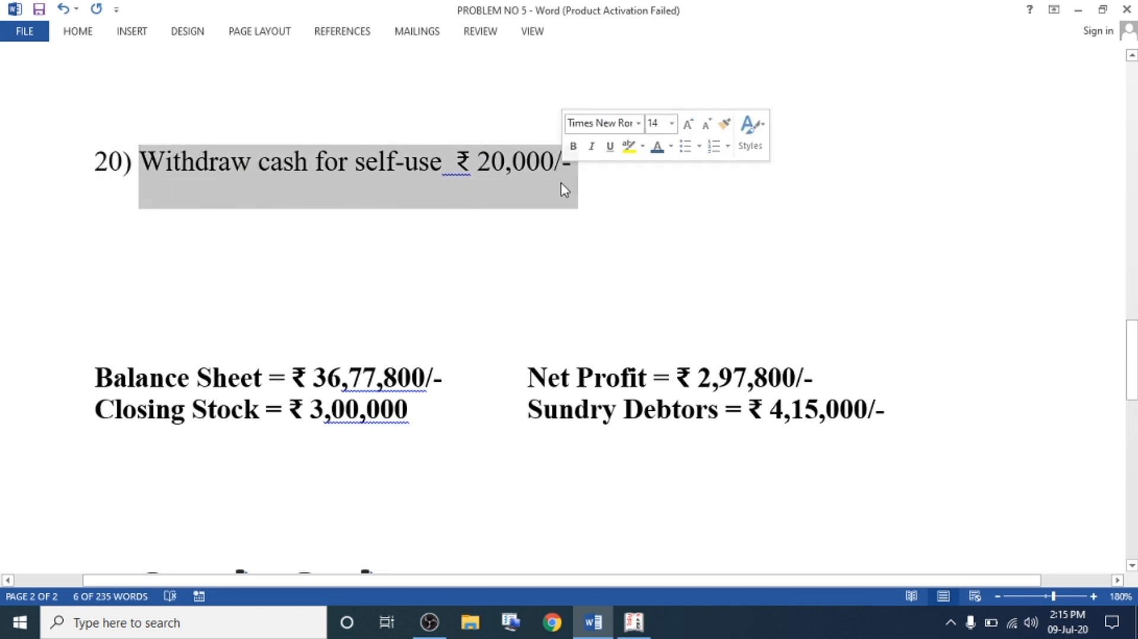
click(172, 171)
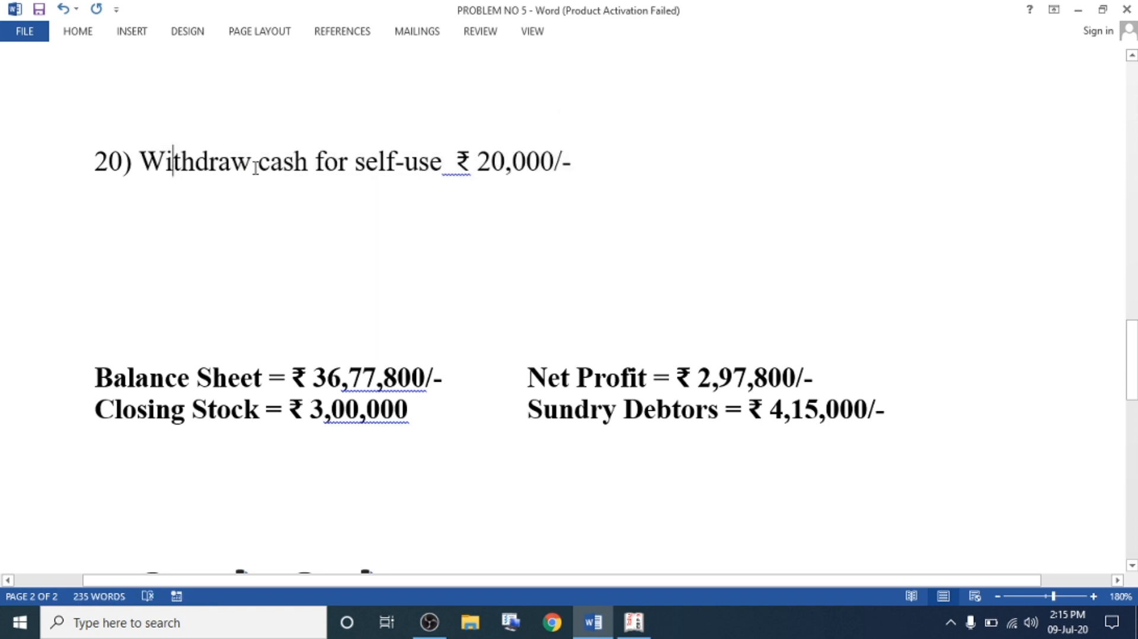
drag(258, 161, 576, 169)
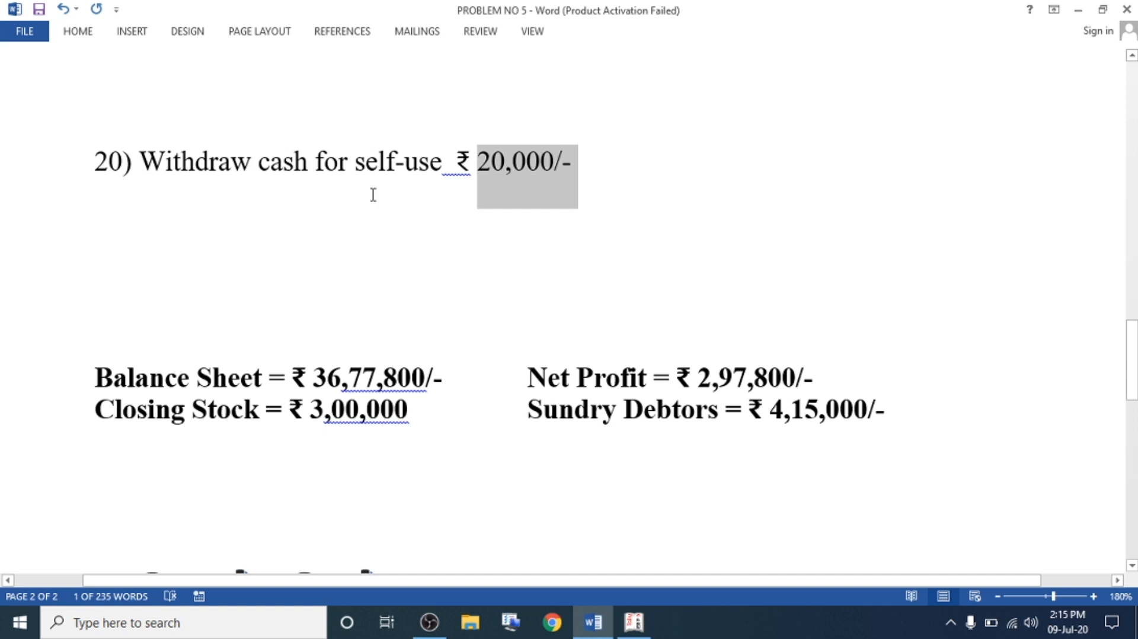
- Switch to Tally.ERP 9, open payment voucher No. 9 and define a new ledger Drawings under Capital Account for its debit entry
click(634, 622)
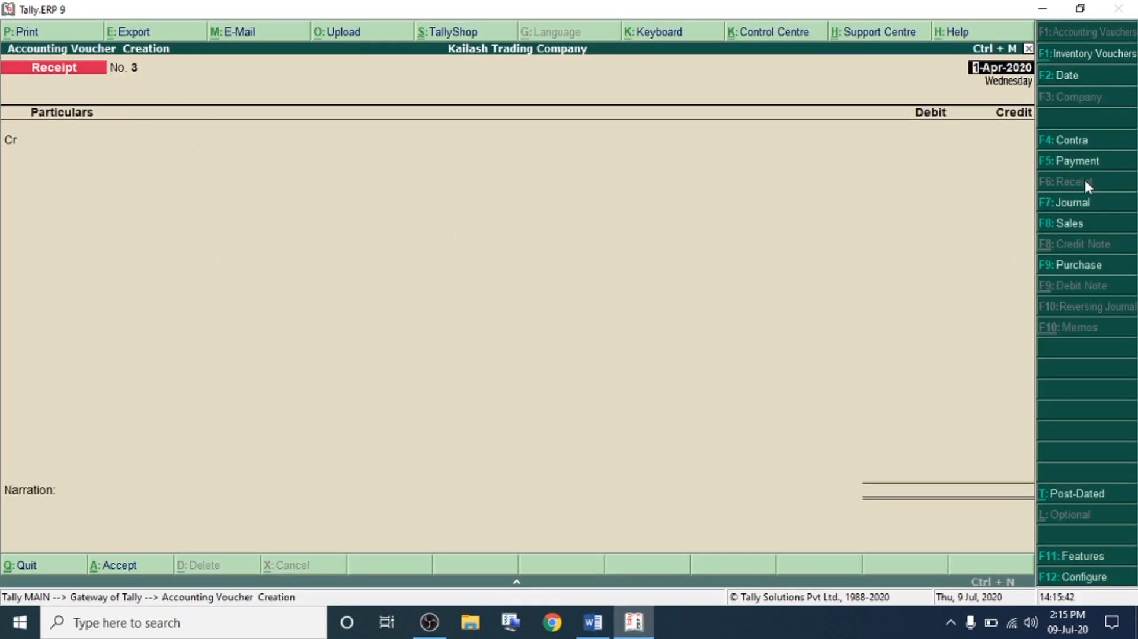
click(1073, 166)
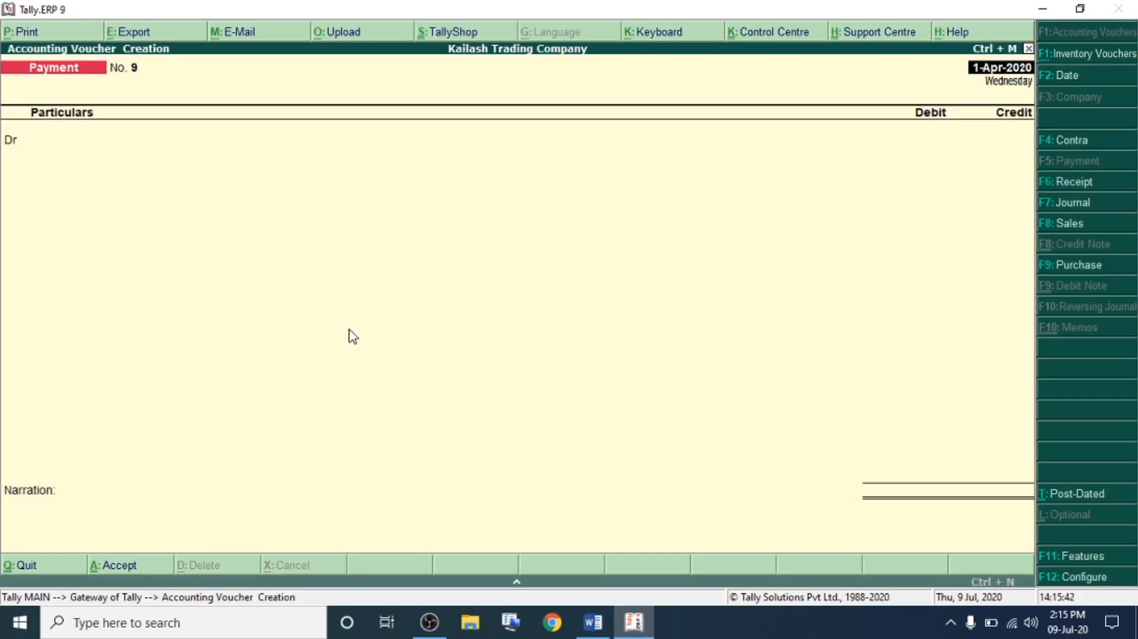
click(70, 148)
key(alt+c)
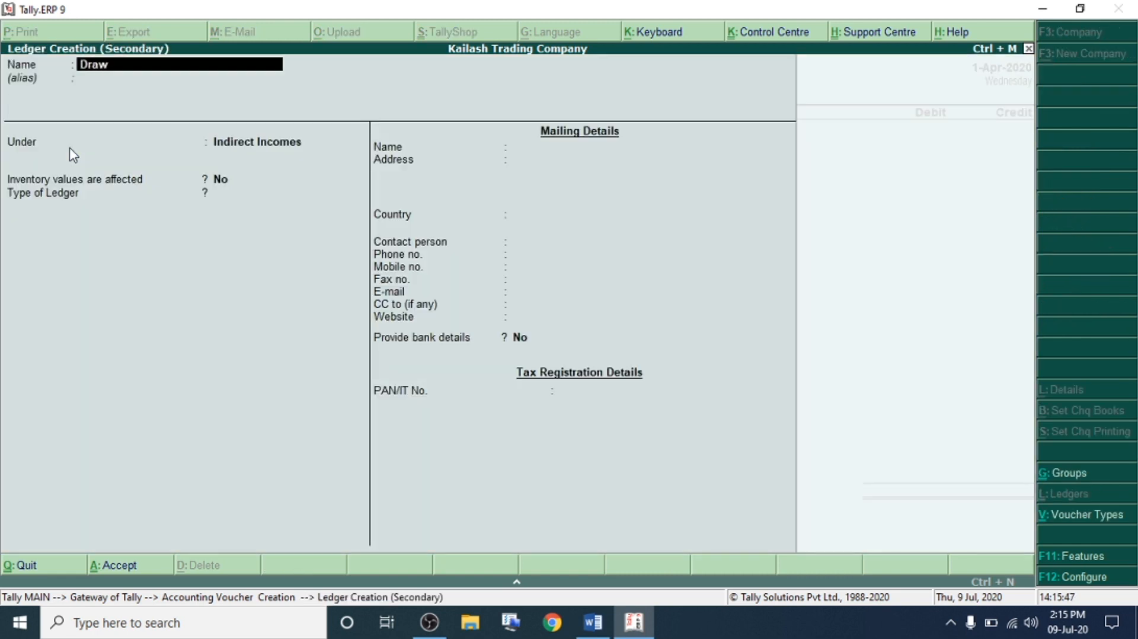
text(Drawings)
key(Return)
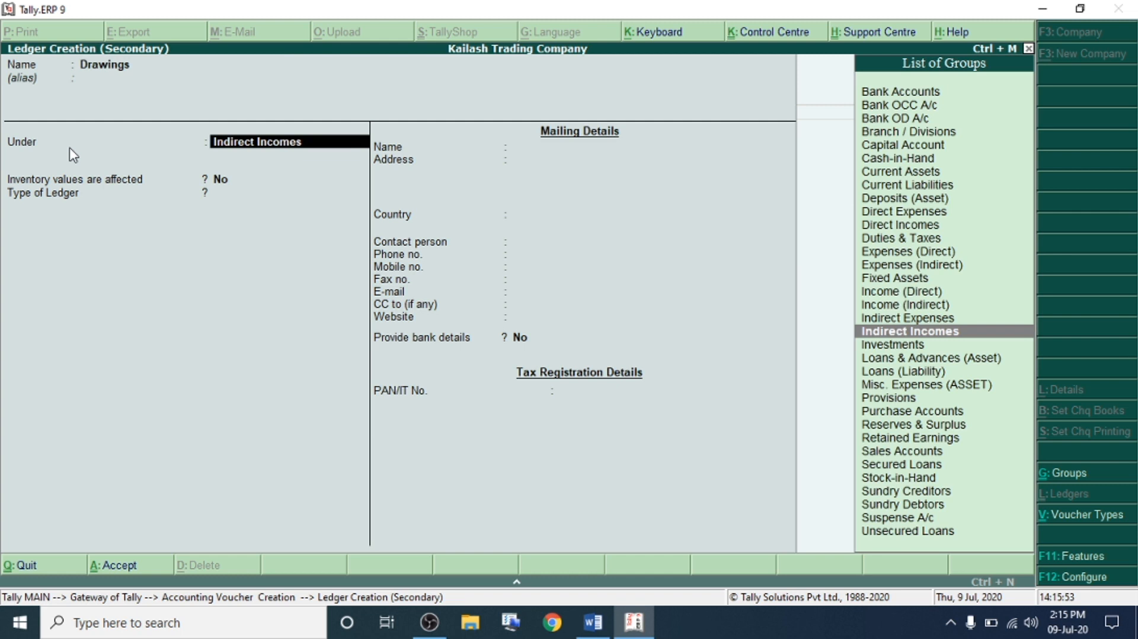
text(Cap)
key(Return)
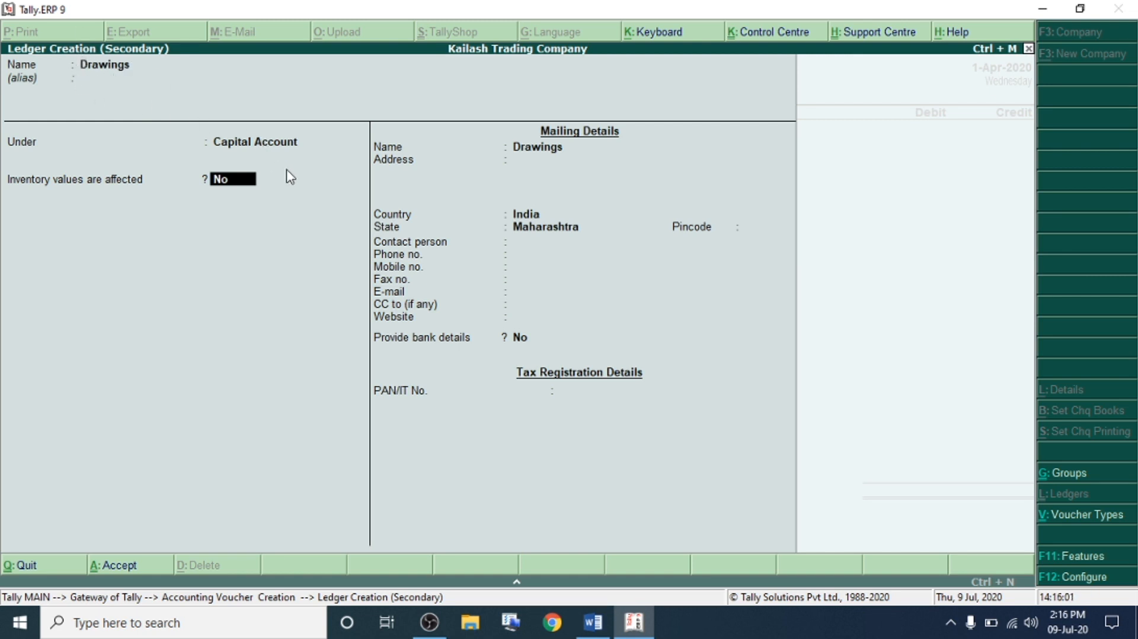
- Keep the default inventory, mailing, bank and tax details of the Drawings ledger and save it
key(Return)
key(Return)
key(Return)
key(Return)
key(Return)
key(Return)
key(Return)
key(Return)
key(Return)
key(Return)
key(Return)
key(Return)
key(Return)
key(Return)
key(Return)
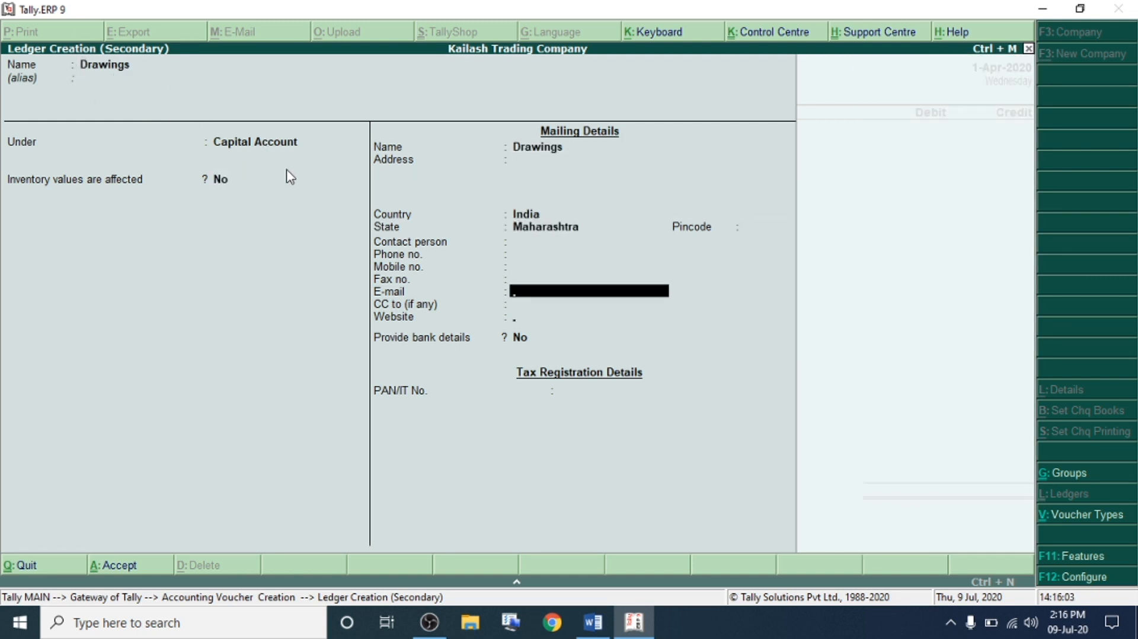
key(Return)
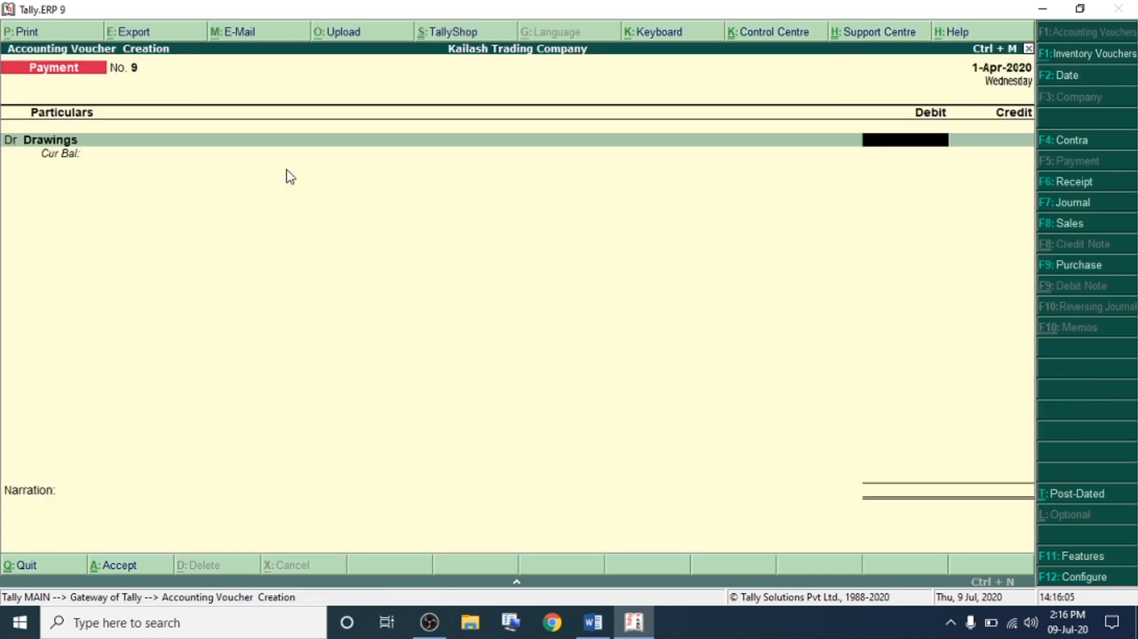
- Debit 20,000 to Drawings, credit it to Cash and accept payment voucher No. 9 without a narration
key(Return)
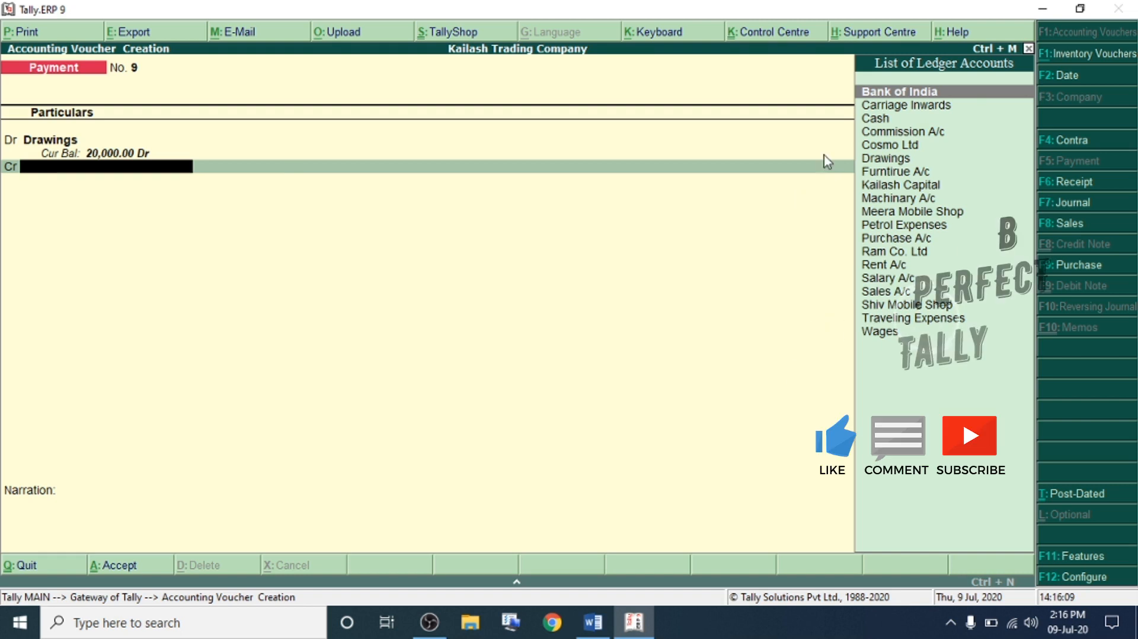
click(874, 120)
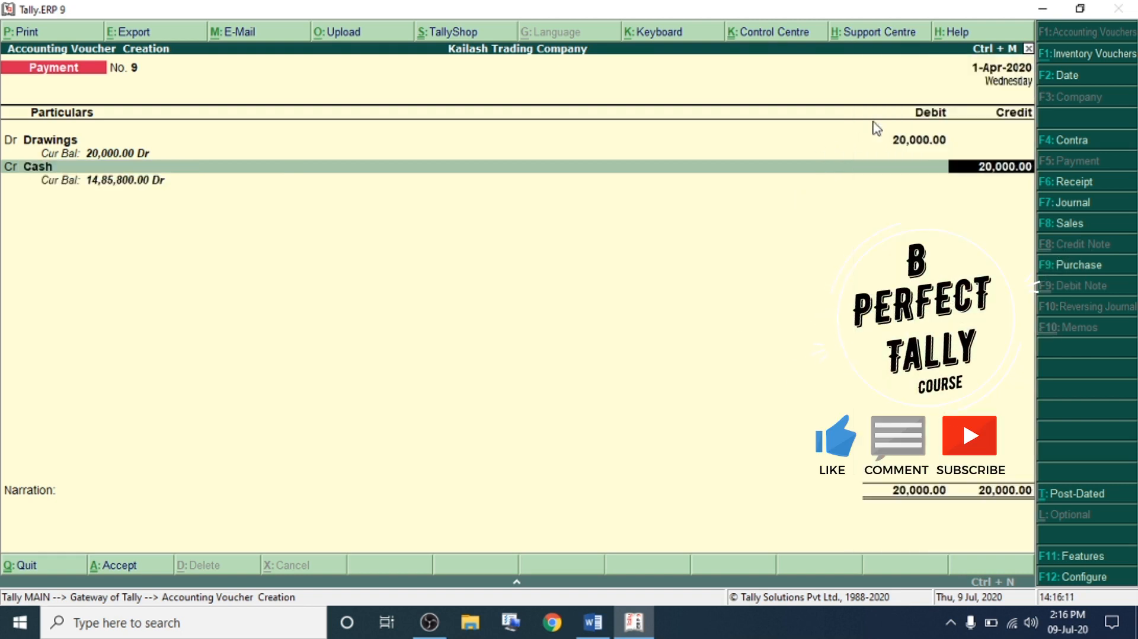
key(Return)
key(Return)
key(Return)
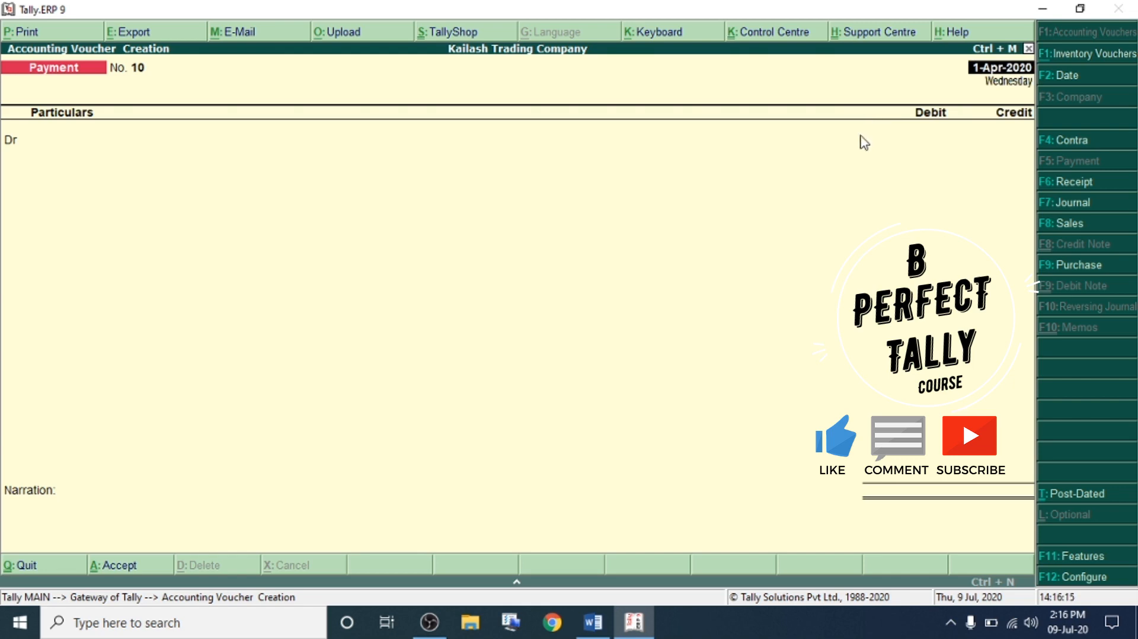
- Switch to the Word document and read the expected Balance Sheet total below the transactions
click(592, 622)
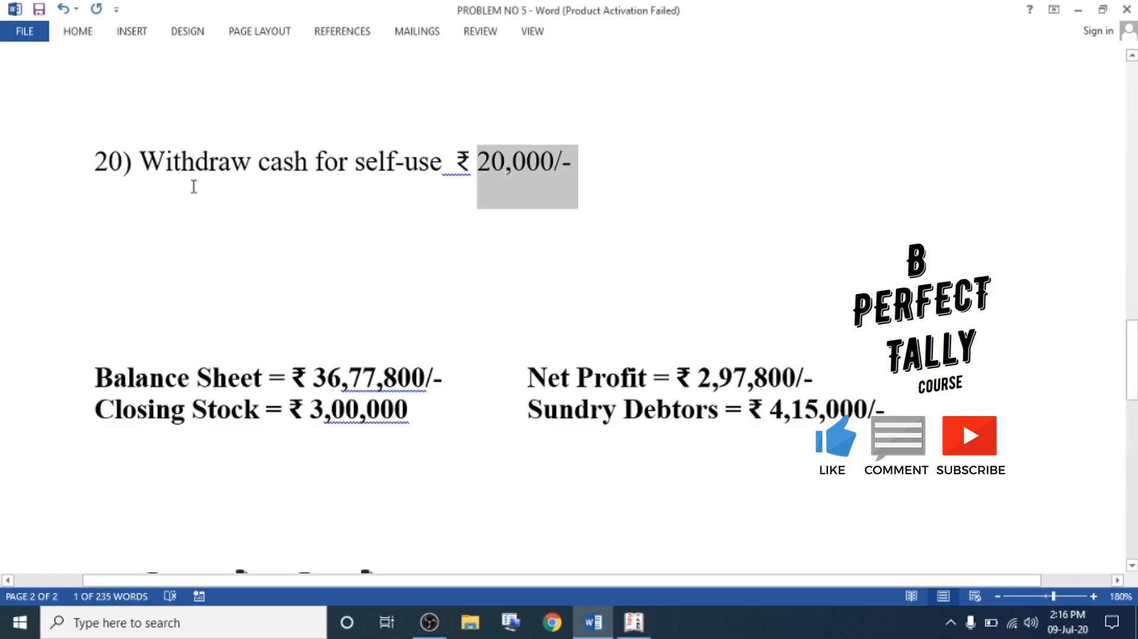
scroll(451, 326, up, 12)
scroll(486, 309, down, 10)
scroll(486, 309, down, 5)
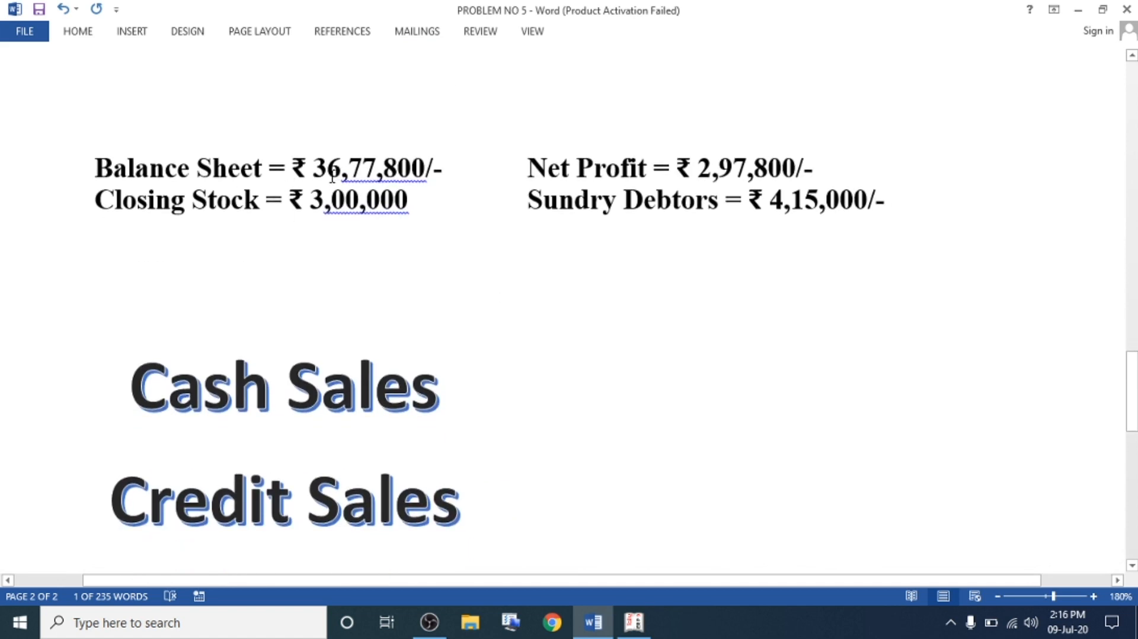
drag(313, 178, 396, 172)
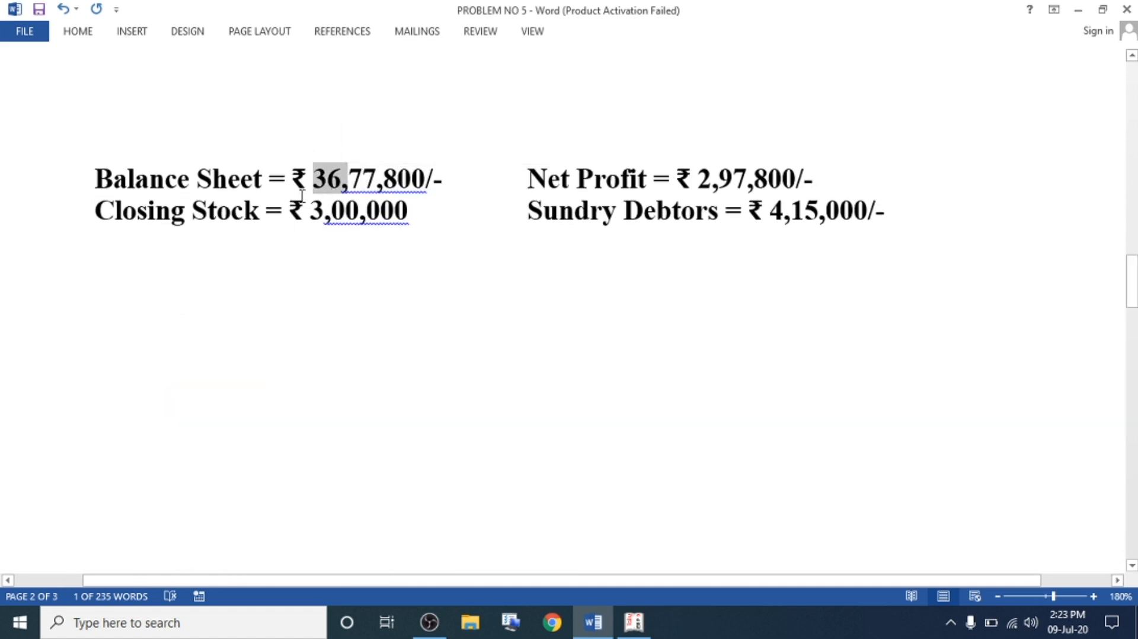
click(138, 177)
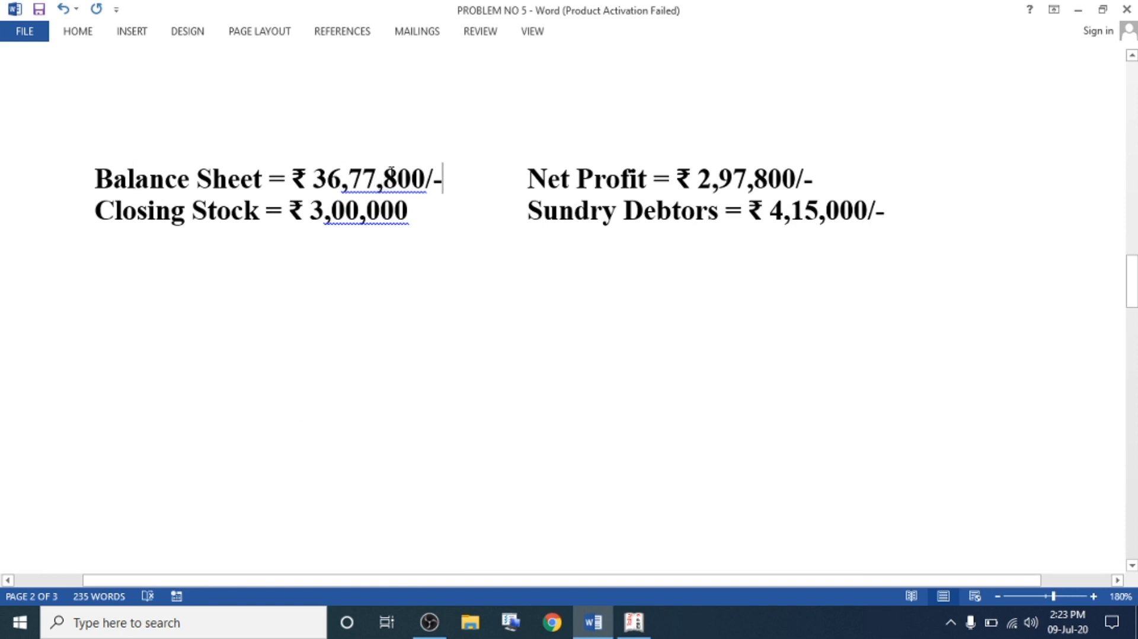
drag(413, 171, 313, 177)
- Switch to Tally.ERP 9 and quit the empty purchase voucher to return to the Gateway of Tally
click(633, 622)
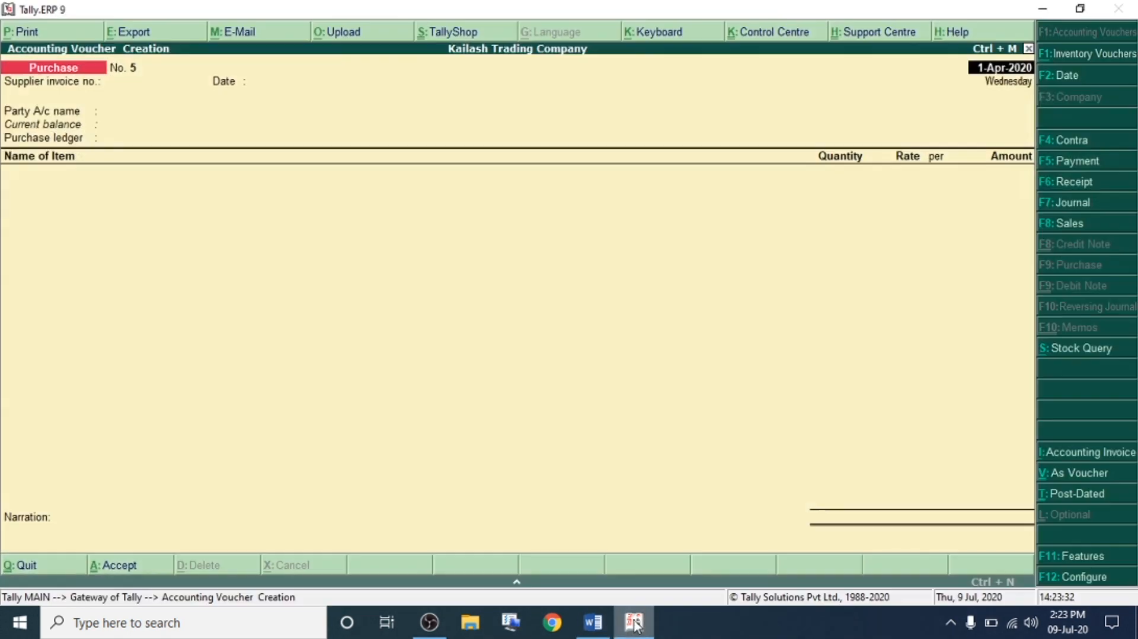
key(Escape)
key(y)
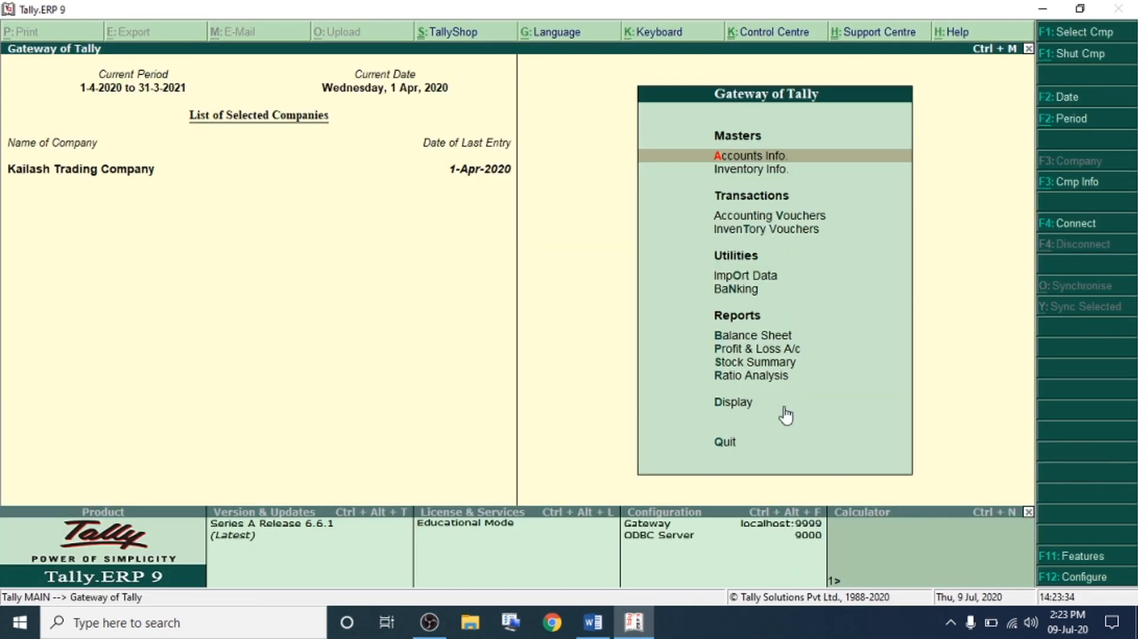
- Open the Balance Sheet of Kailash Trading Company and expand it to the detailed view
click(744, 337)
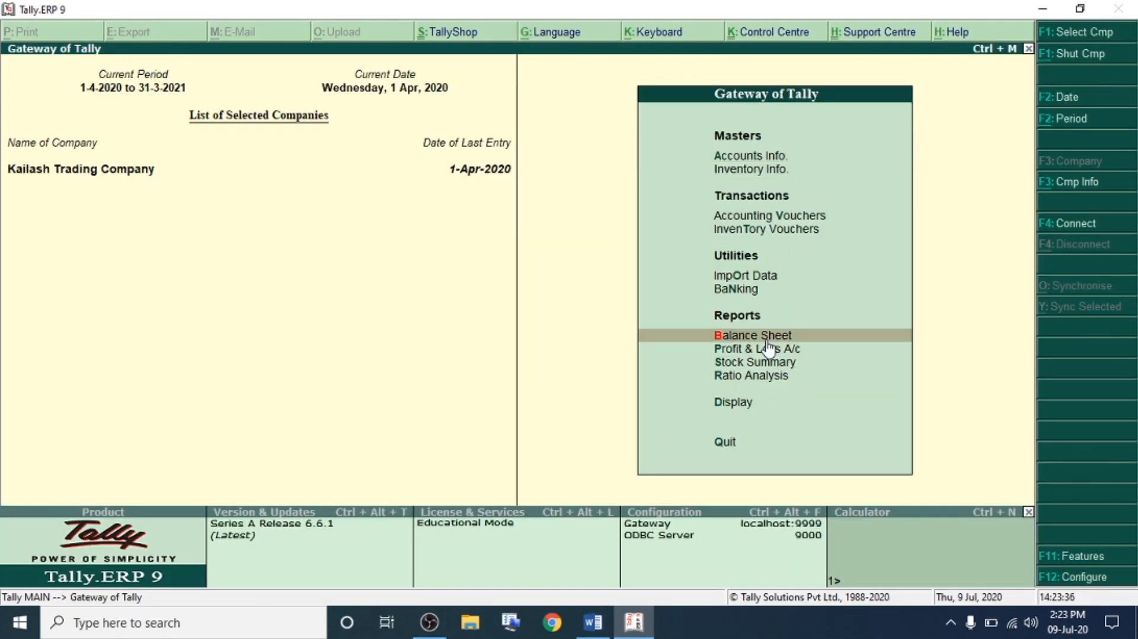
double_click(745, 339)
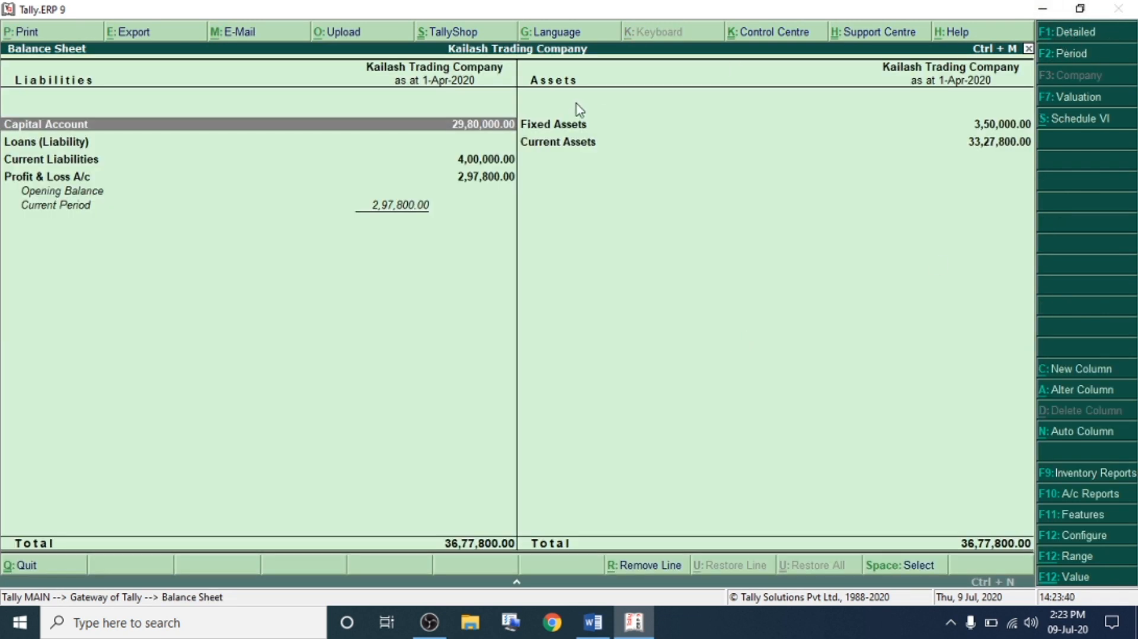
key(alt+F1)
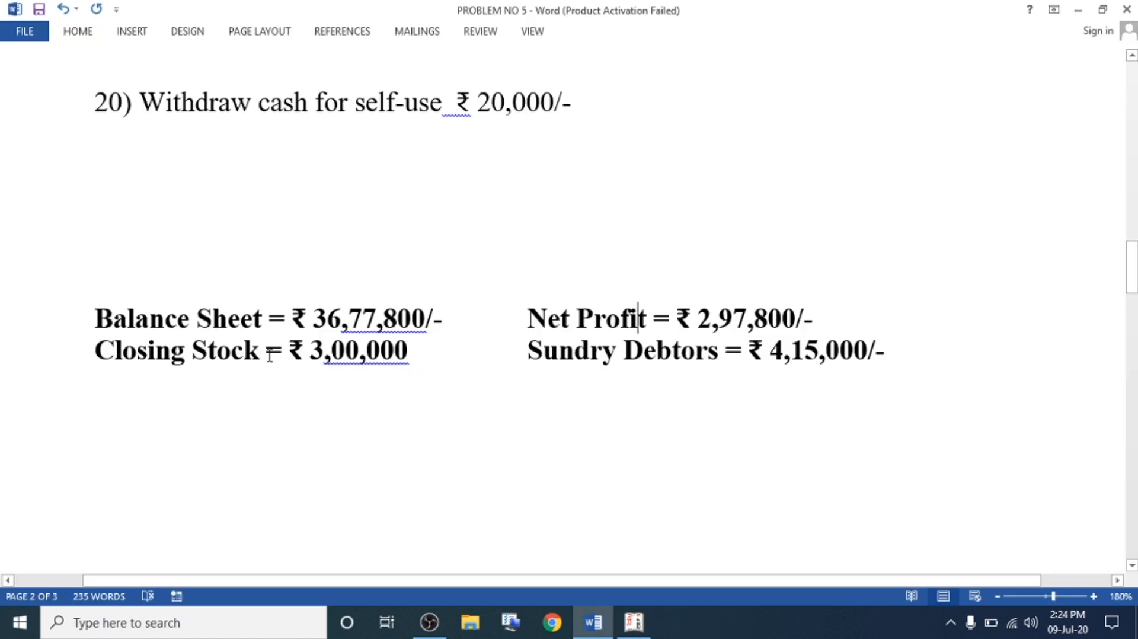
- Switch to the Word document and highlight the expected Net Profit amount below the transactions
drag(528, 319, 825, 310)
click(741, 351)
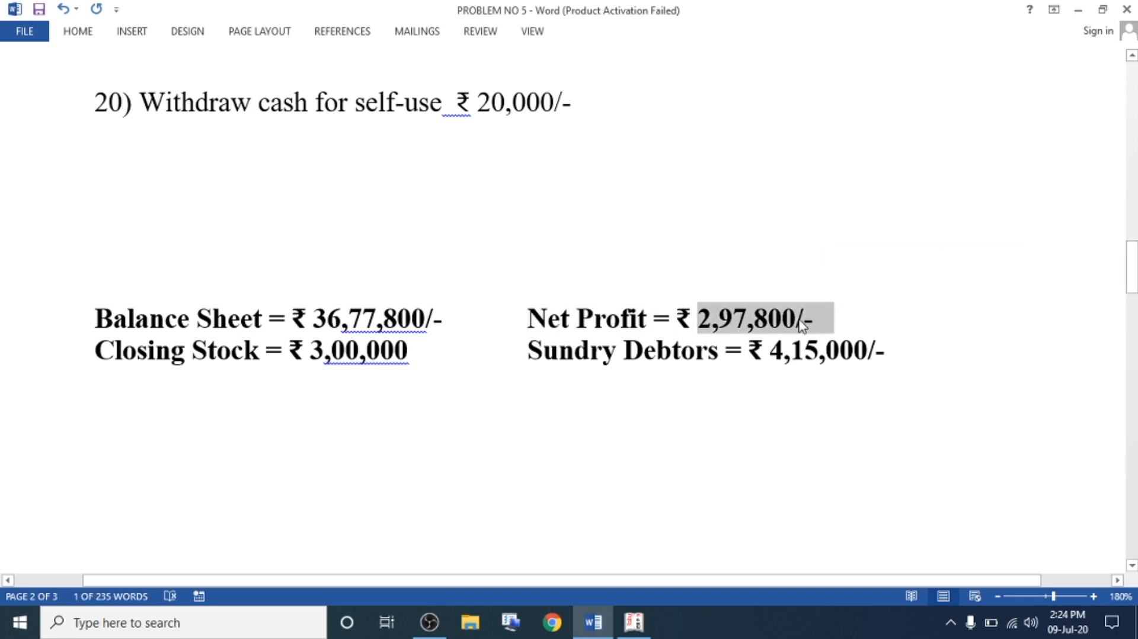
- Switch to Tally.ERP 9, leave the Balance Sheet and examine the Nett Profit line in the detailed Profit & Loss A/c
click(636, 621)
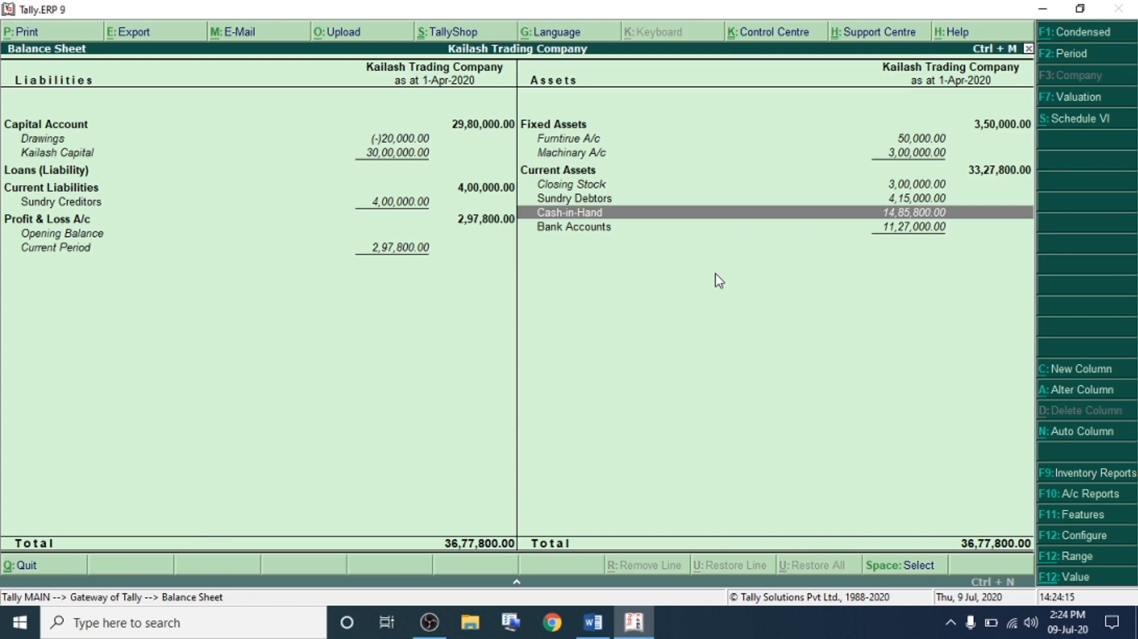
key(Escape)
key(Escape)
key(Escape)
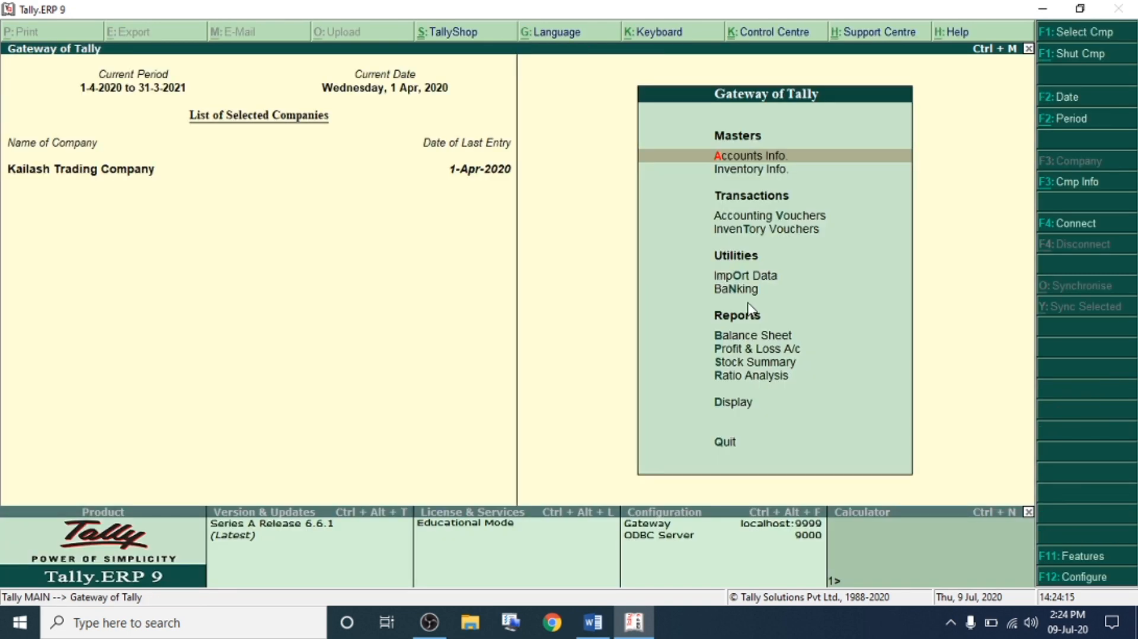
click(731, 351)
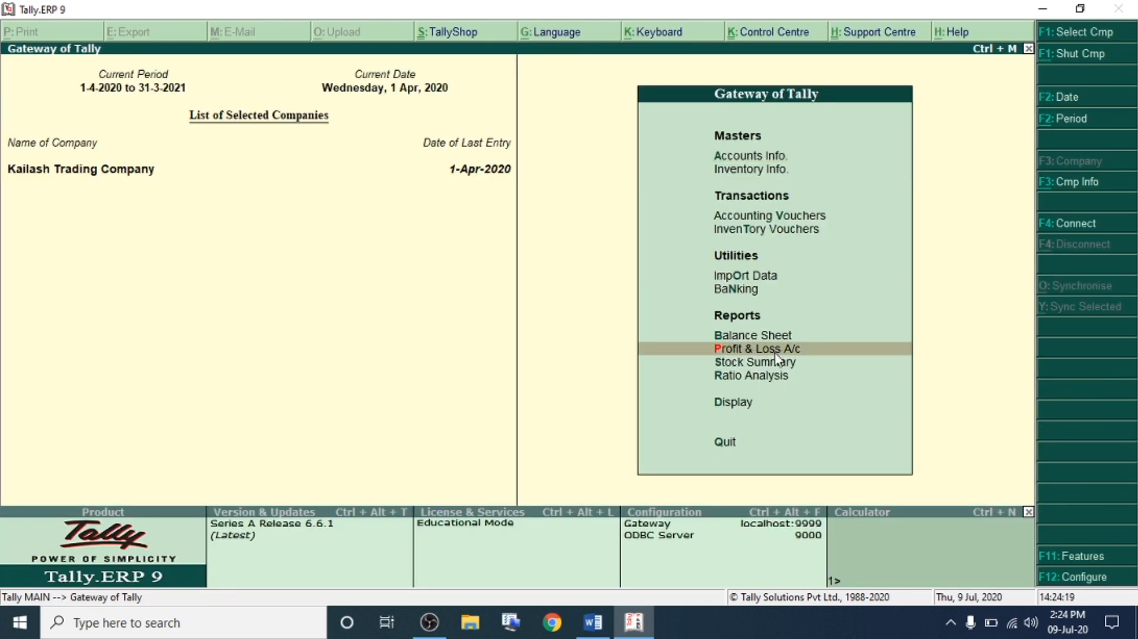
click(771, 350)
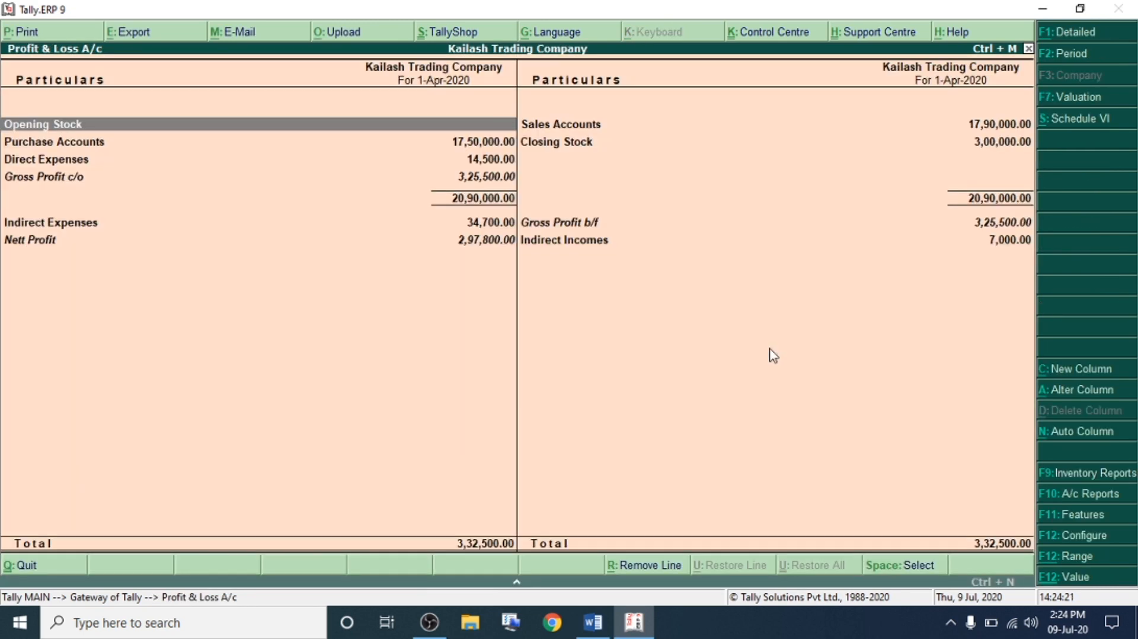
click(1076, 36)
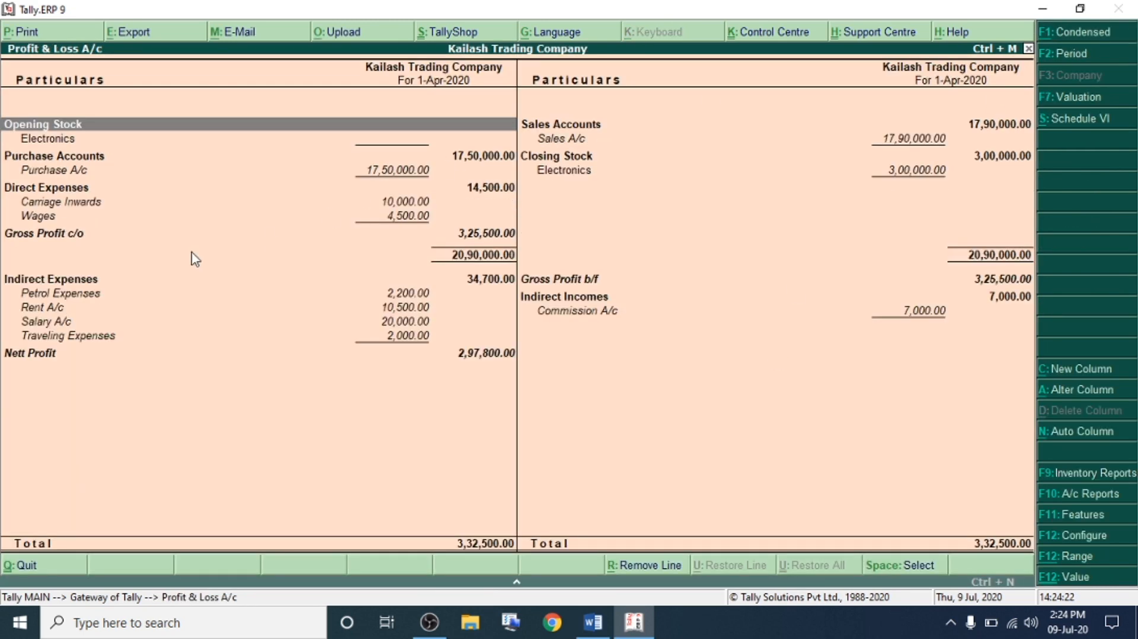
click(73, 355)
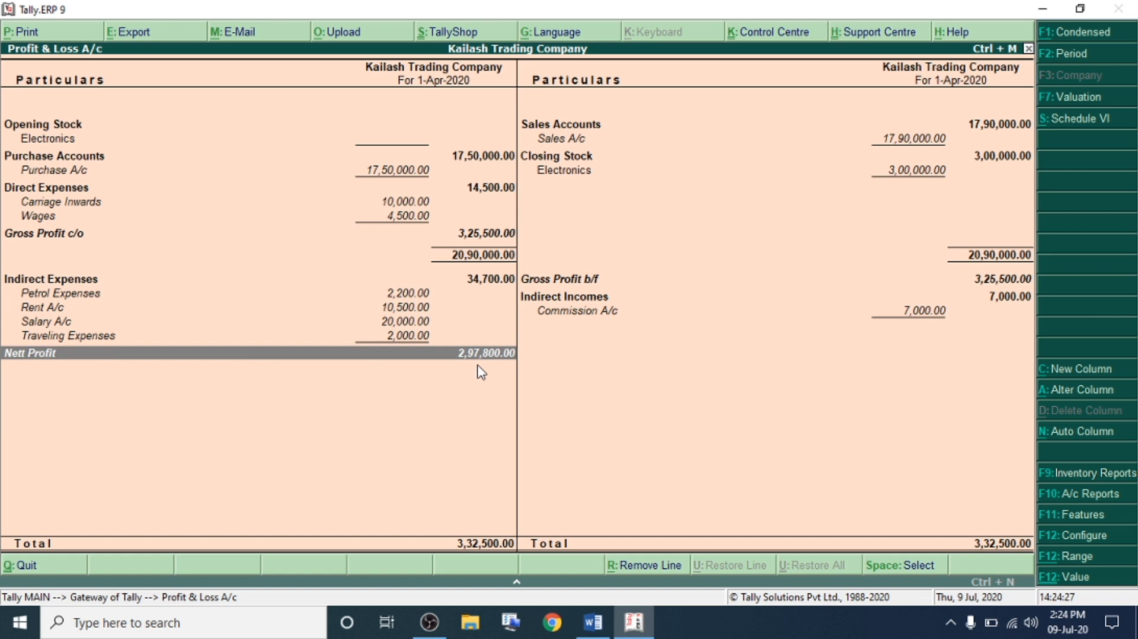
- Switch to the Word document, compare the expected Net Profit and highlight the expected Closing Stock amount
click(593, 622)
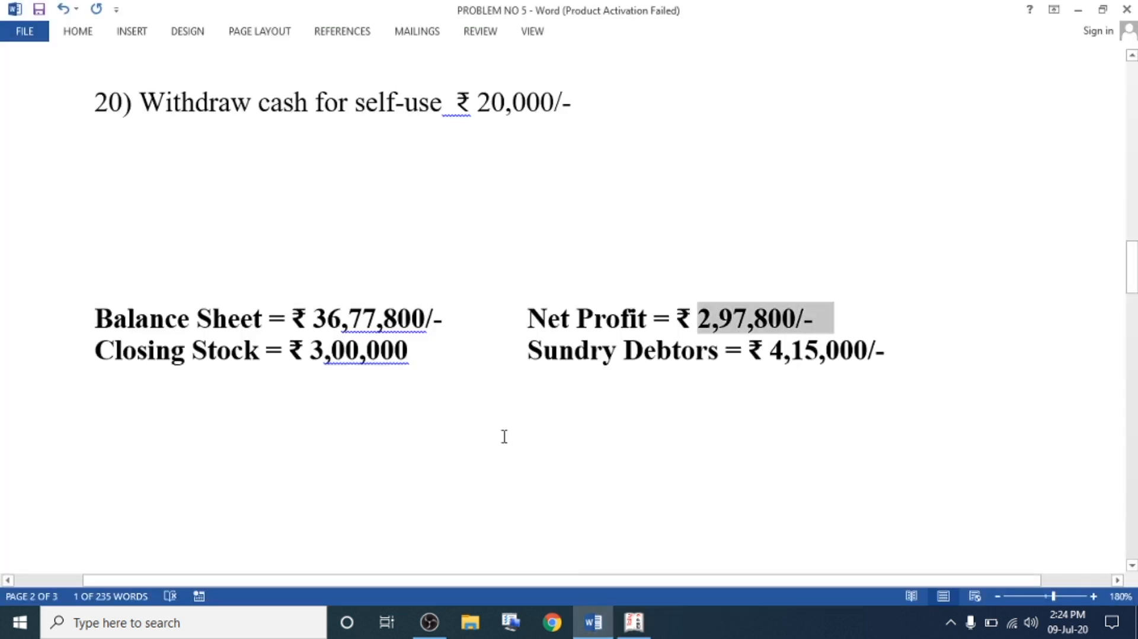
click(749, 328)
drag(698, 318, 798, 312)
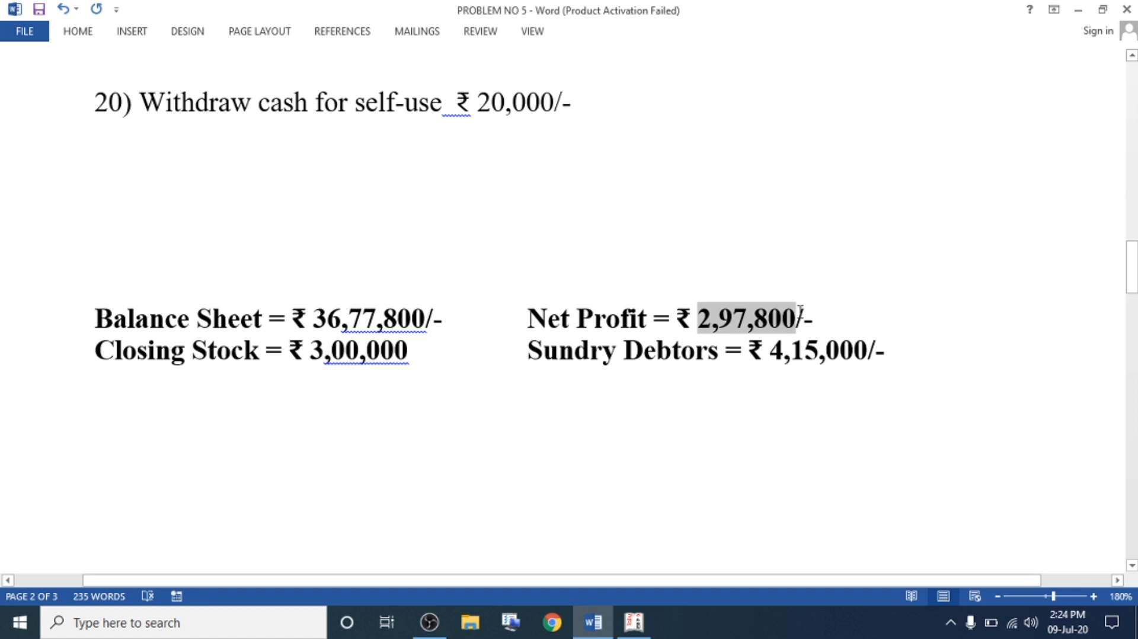
drag(453, 352, 413, 354)
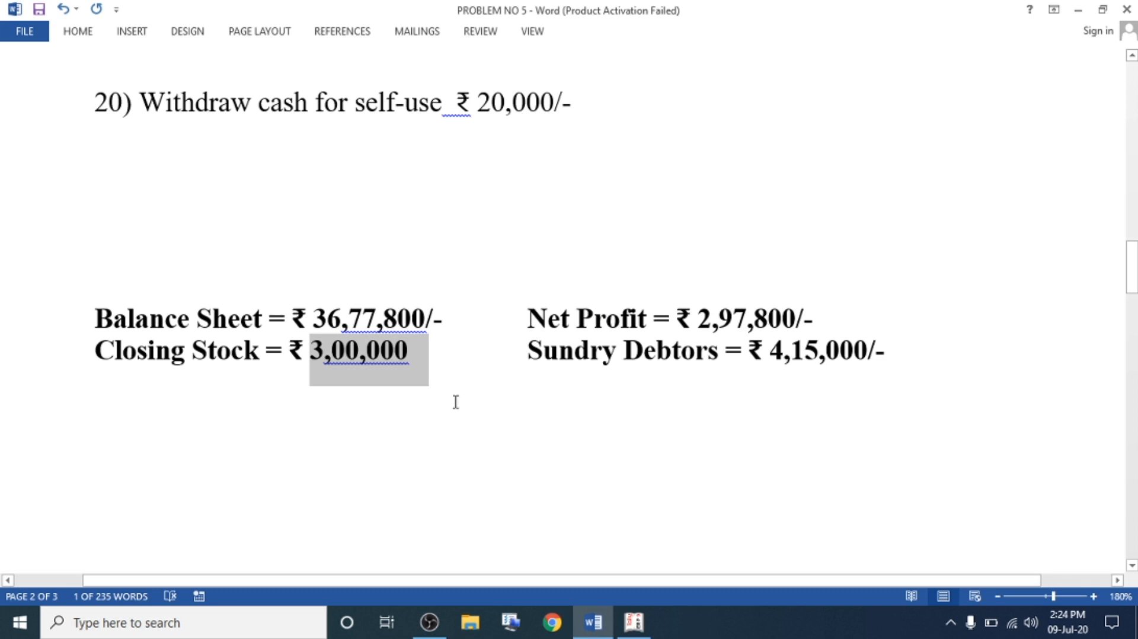
- Switch to Tally.ERP 9, check Closing Stock in the Profit & Loss A/c and open the detailed Stock Summary
click(635, 621)
click(960, 170)
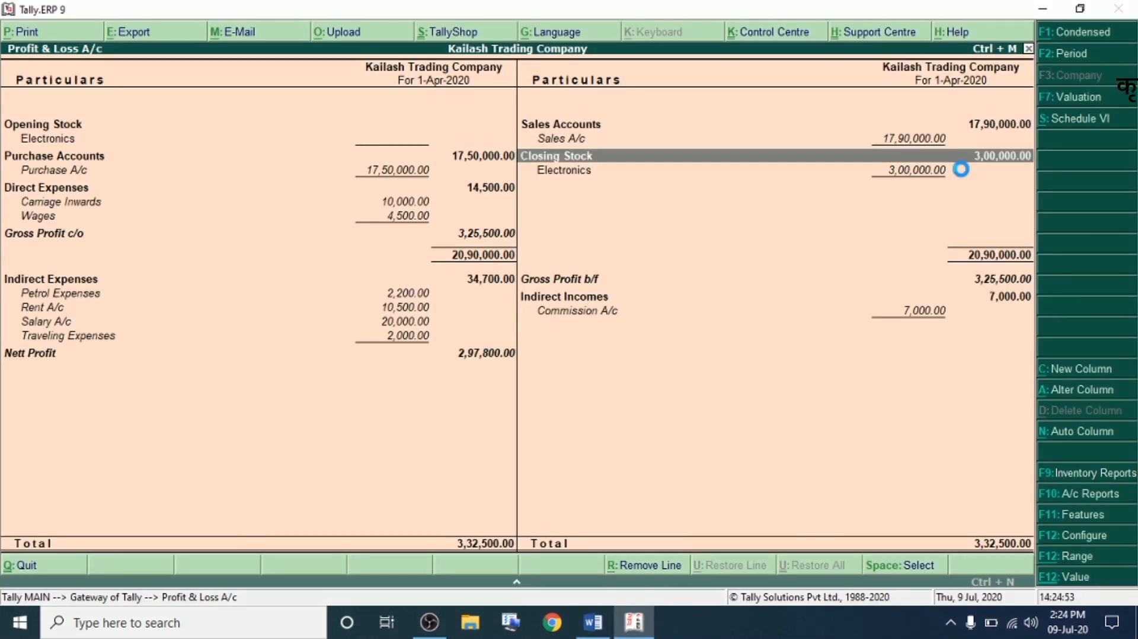
key(Escape)
click(729, 366)
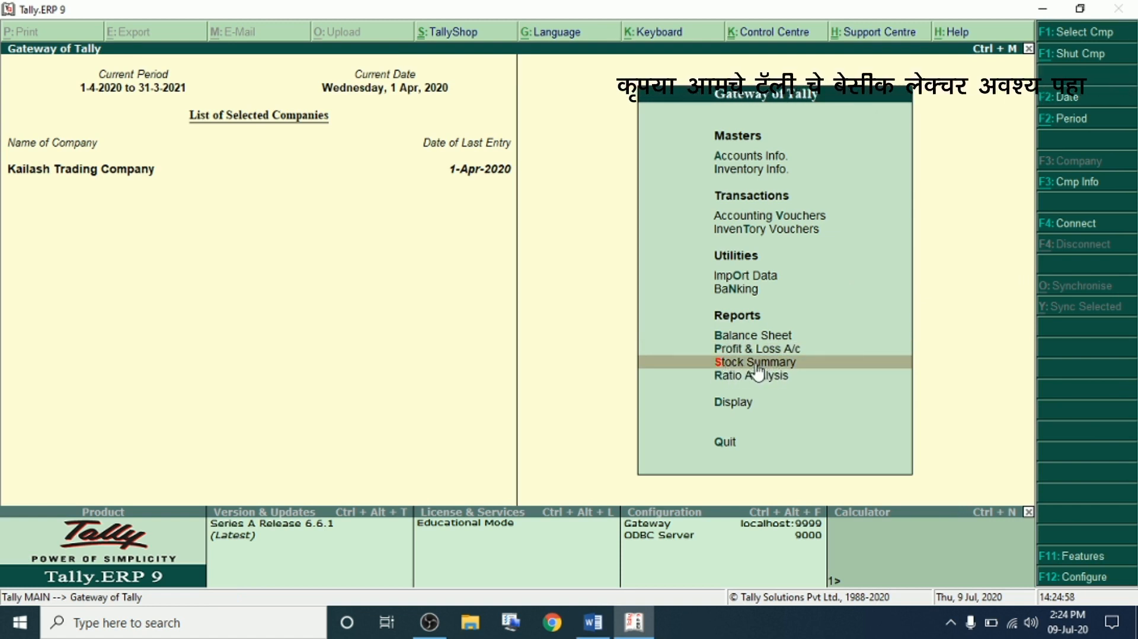
click(758, 369)
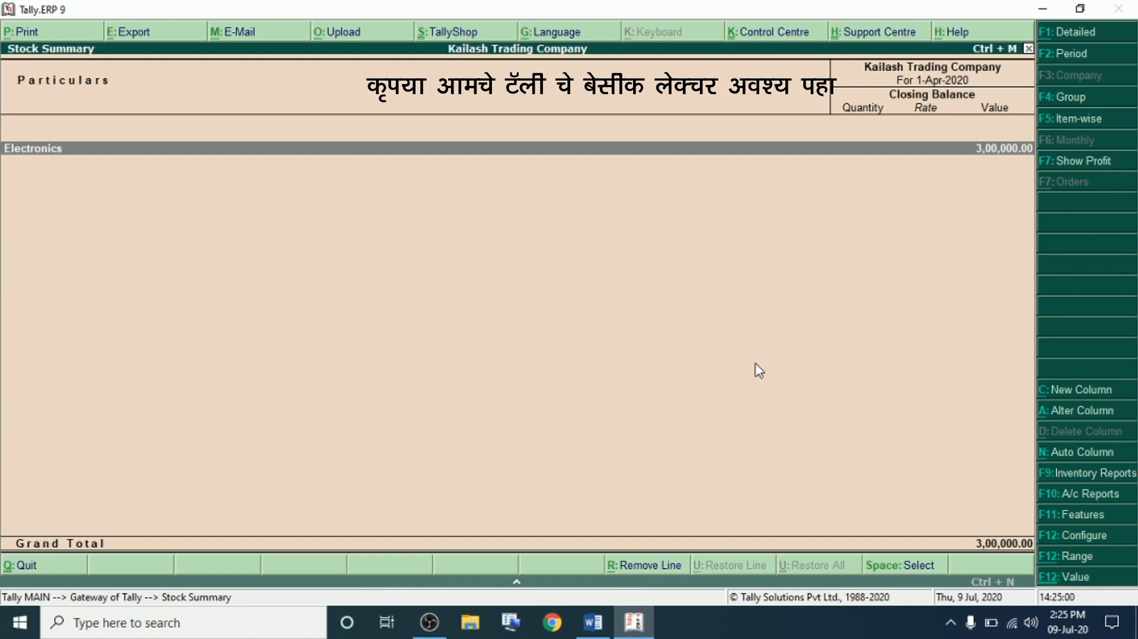
click(1078, 33)
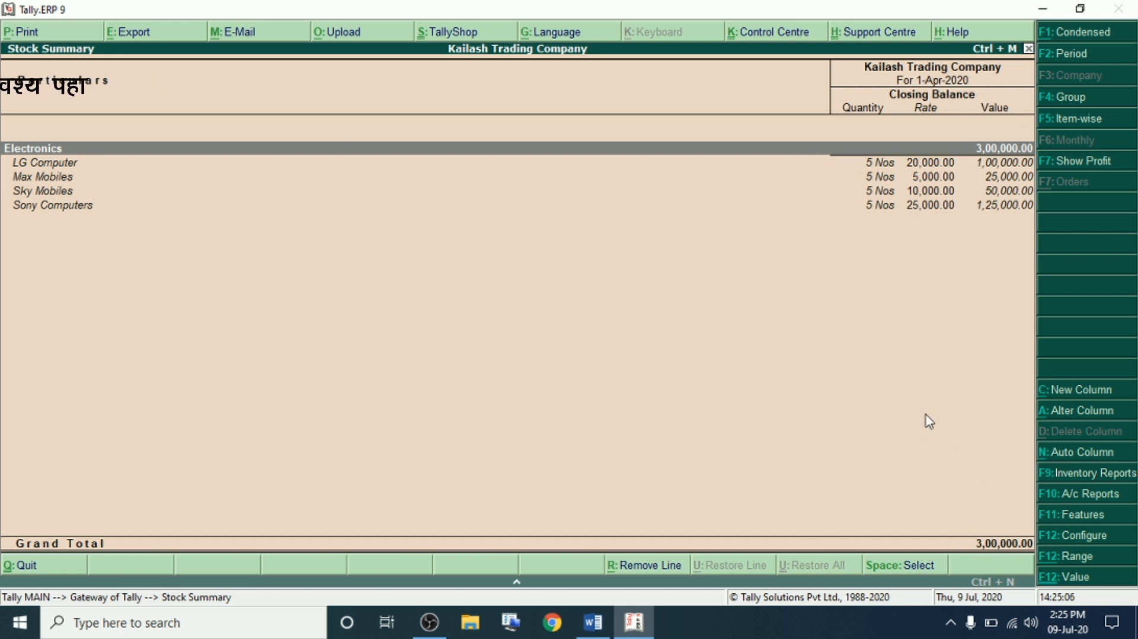
- Examine the closing quantities of LG Computer, Max Mobiles, Sky Mobiles and Sony Computers in the Stock Summary
click(65, 164)
click(55, 179)
click(57, 196)
click(58, 208)
click(127, 191)
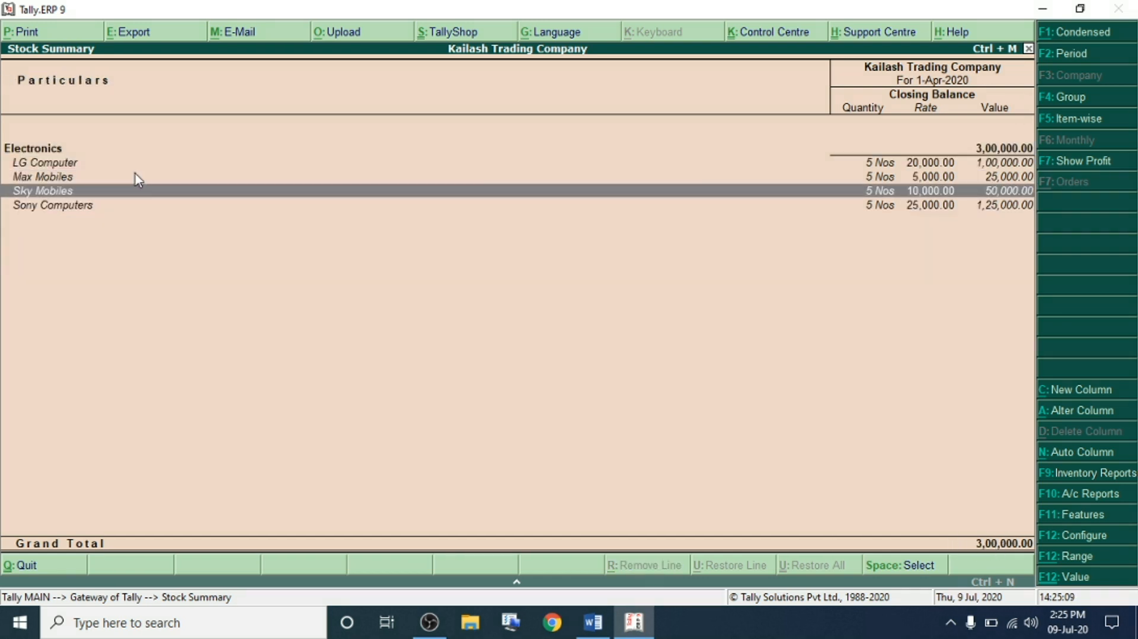
click(137, 177)
click(70, 164)
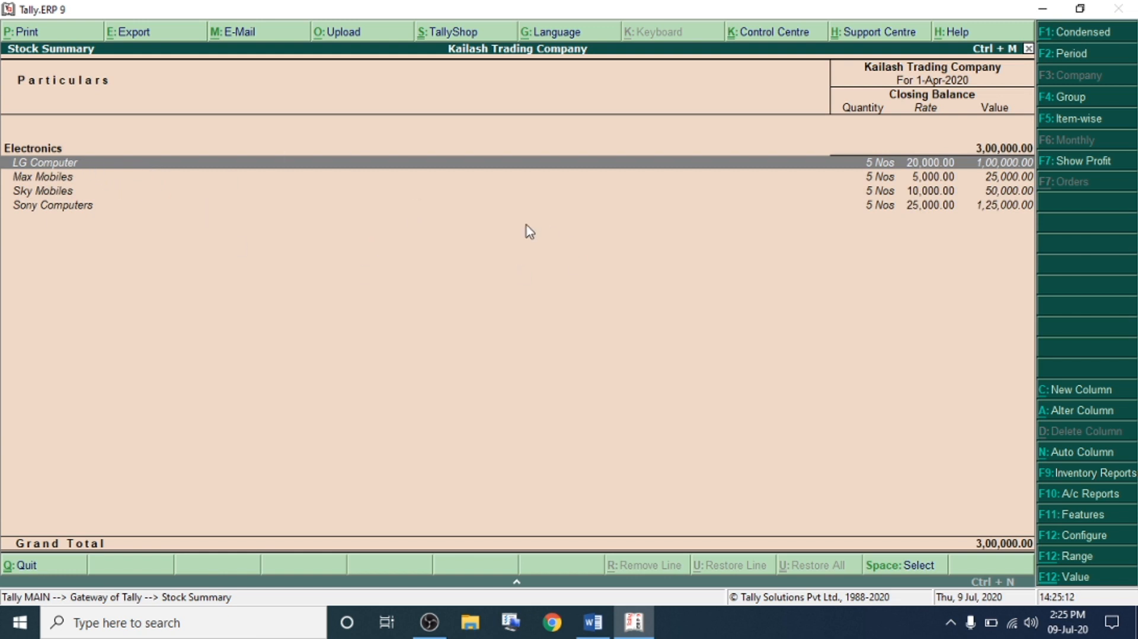
click(882, 179)
click(877, 192)
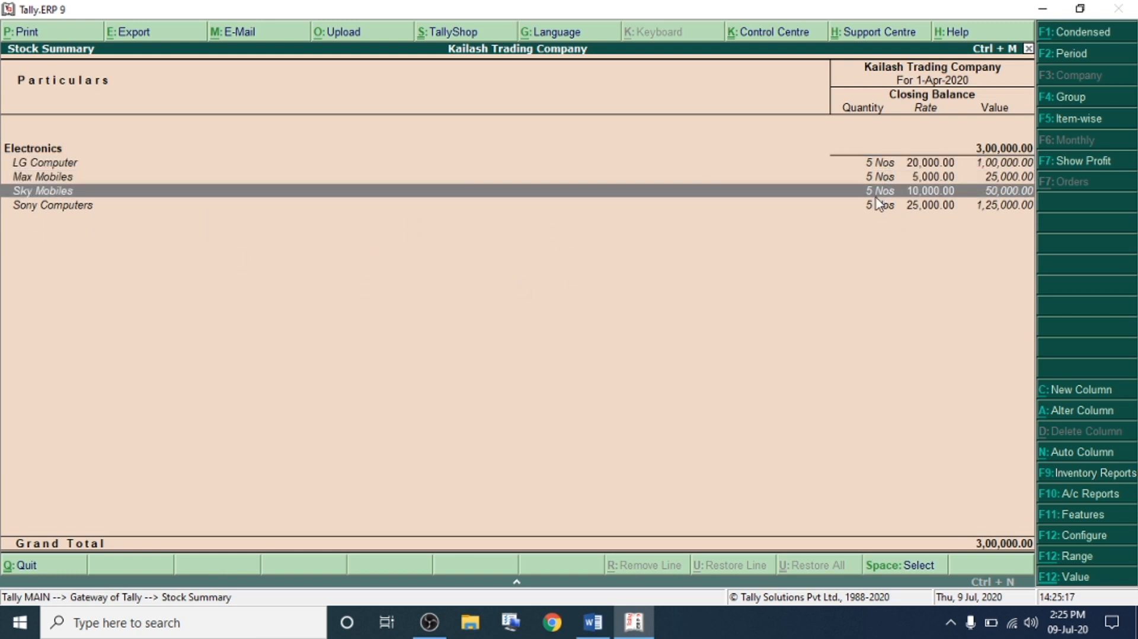
click(892, 163)
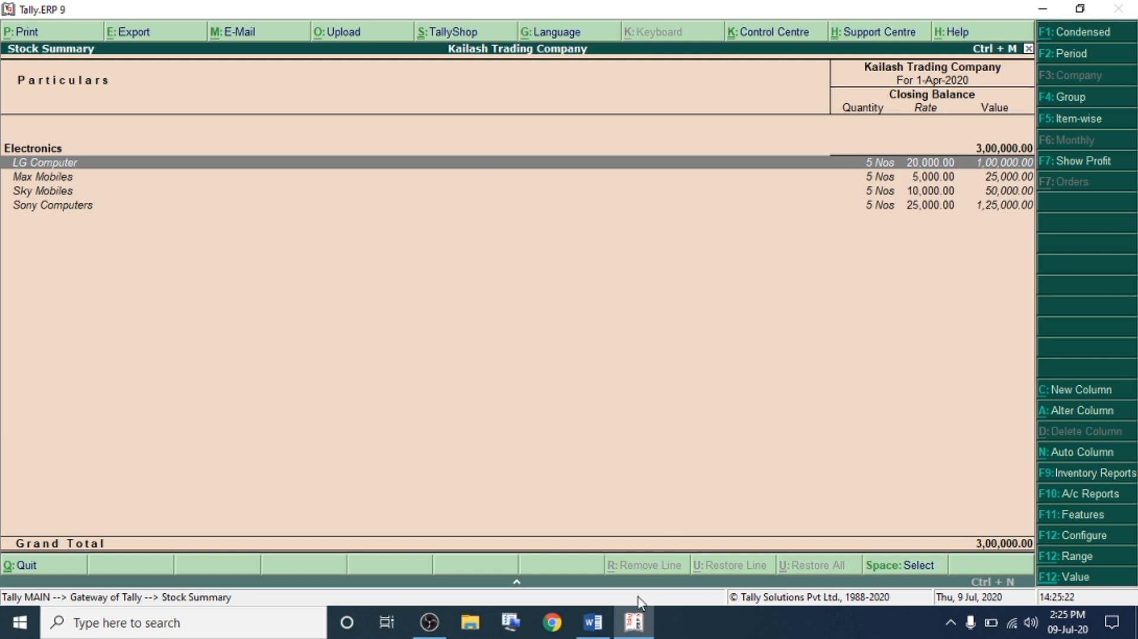
- Switch to the Word document and read the expected Sundry Debtors amount
click(592, 622)
click(604, 284)
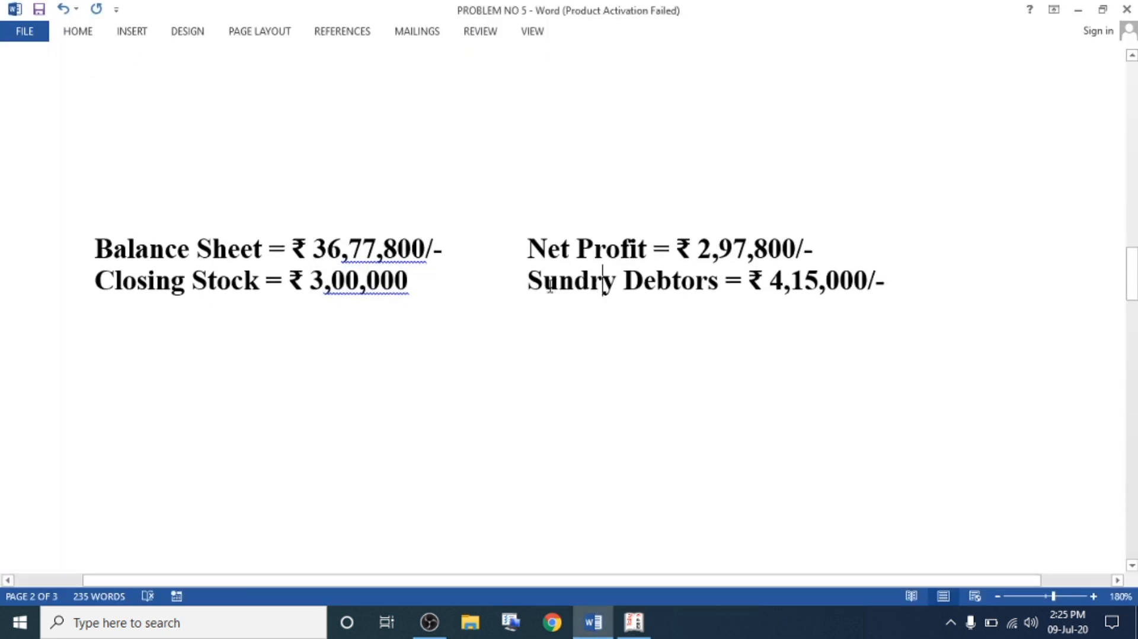
drag(528, 284, 719, 283)
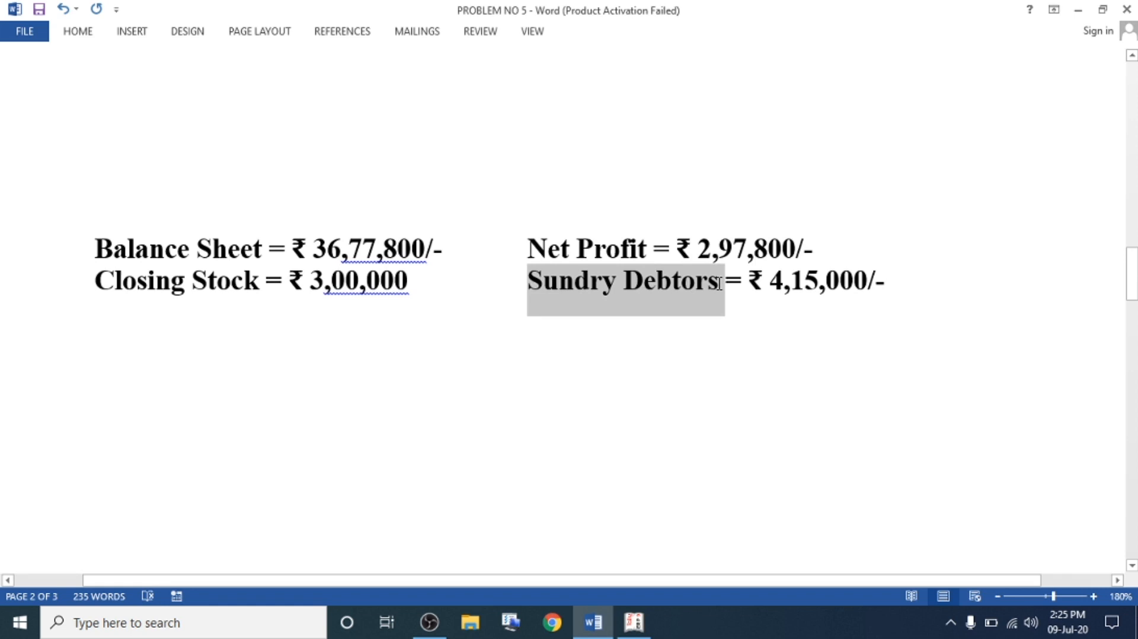
click(591, 283)
drag(769, 282, 870, 280)
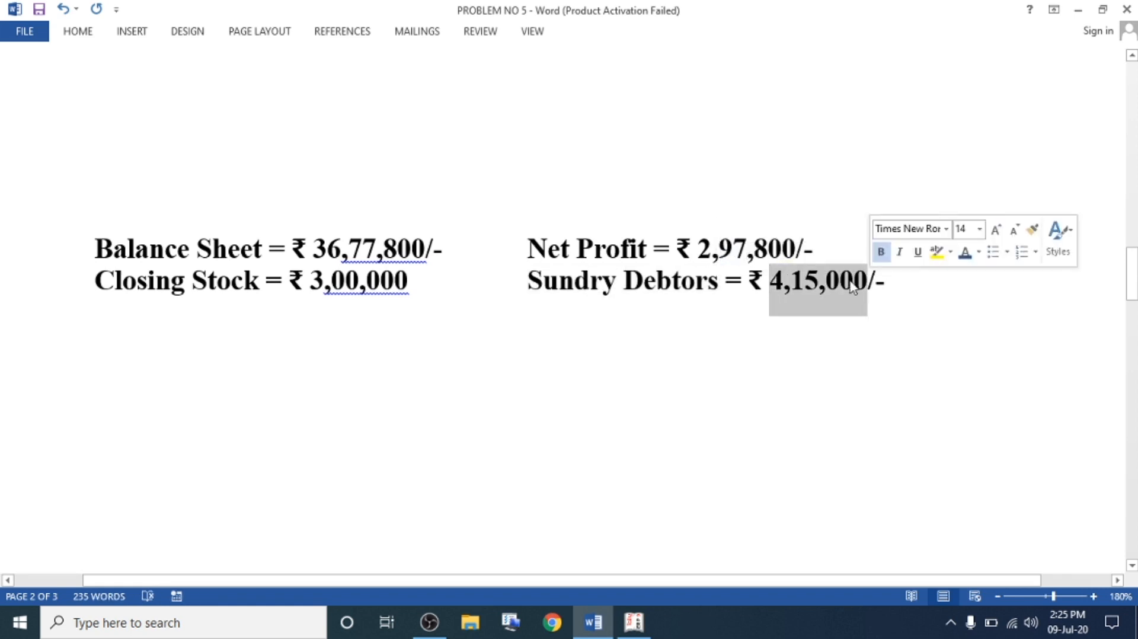
drag(534, 279, 818, 283)
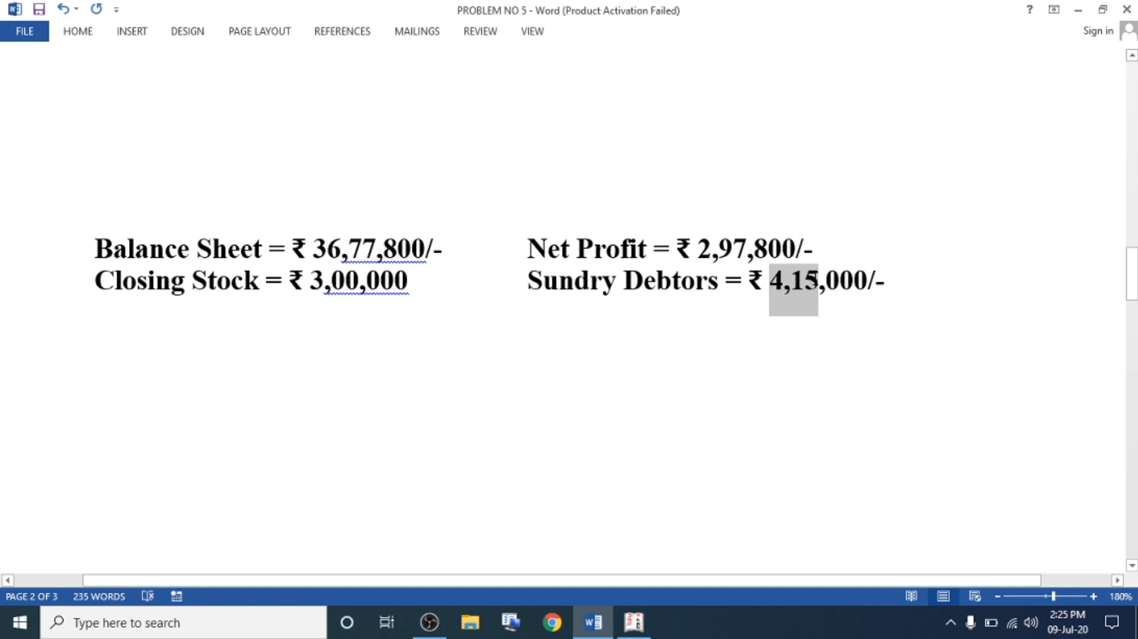
- Switch to Tally.ERP 9, leave the Stock Summary and reopen the Balance Sheet in detailed view
click(634, 621)
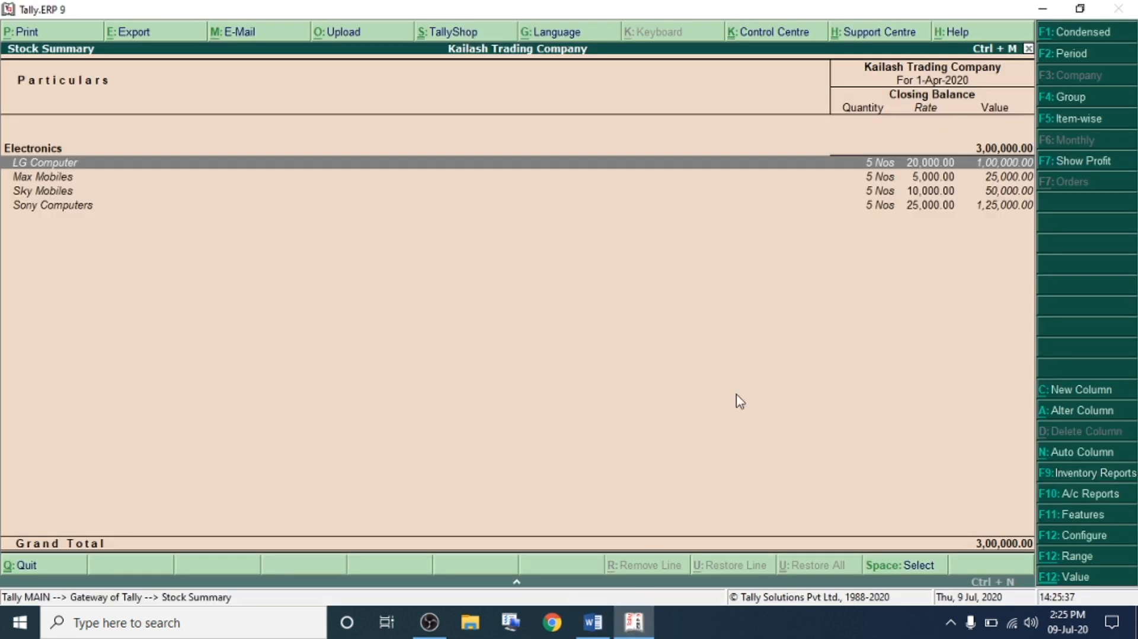
key(Escape)
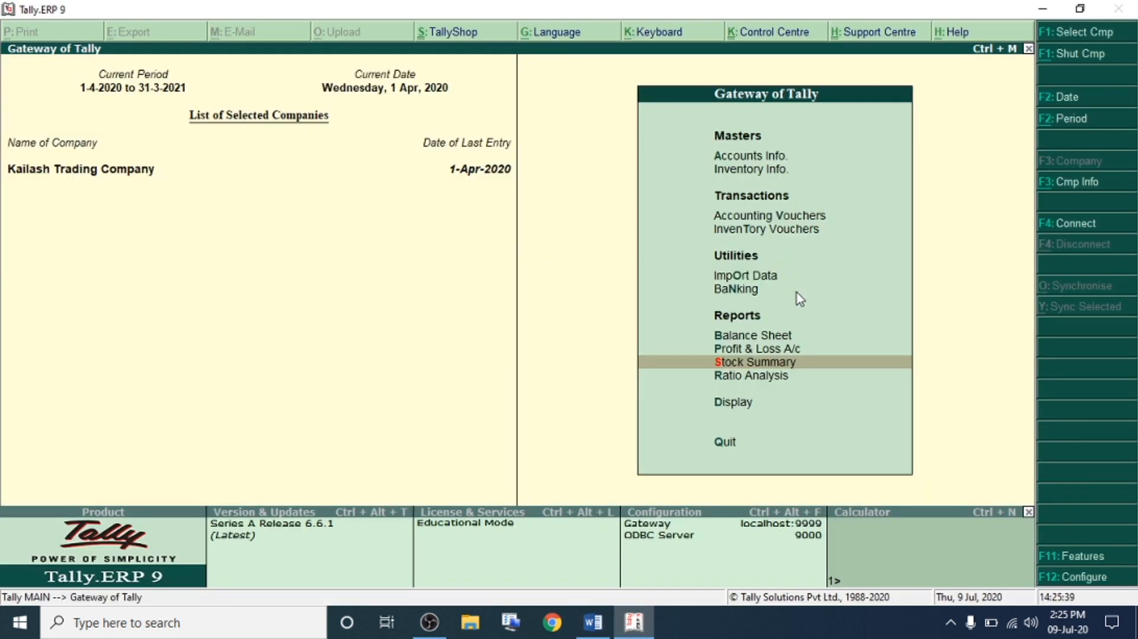
click(753, 335)
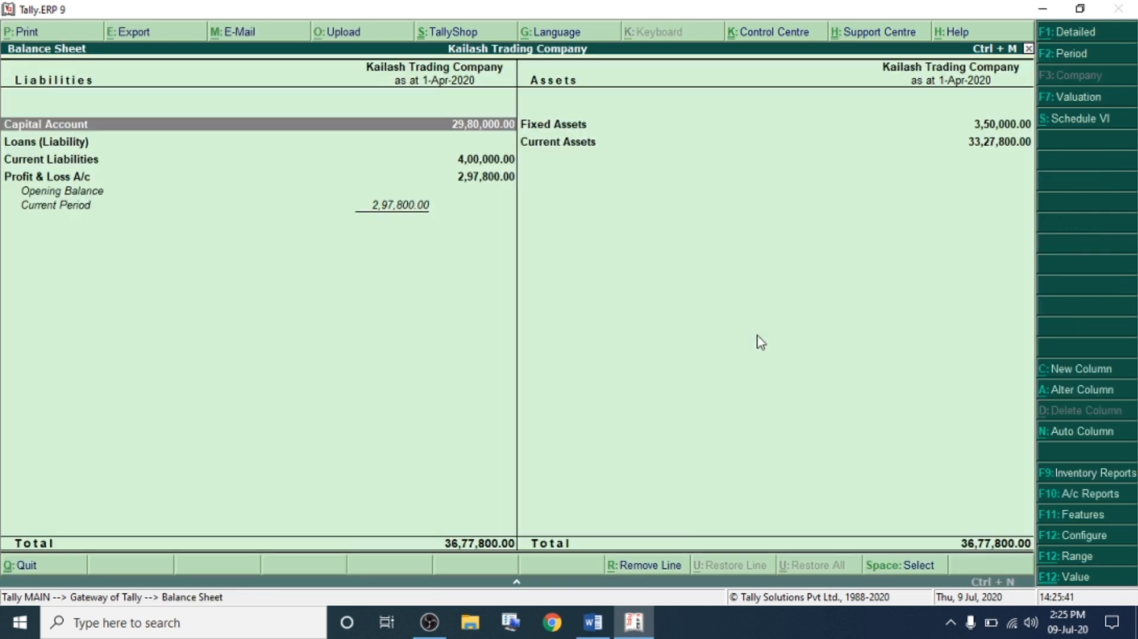
click(1082, 25)
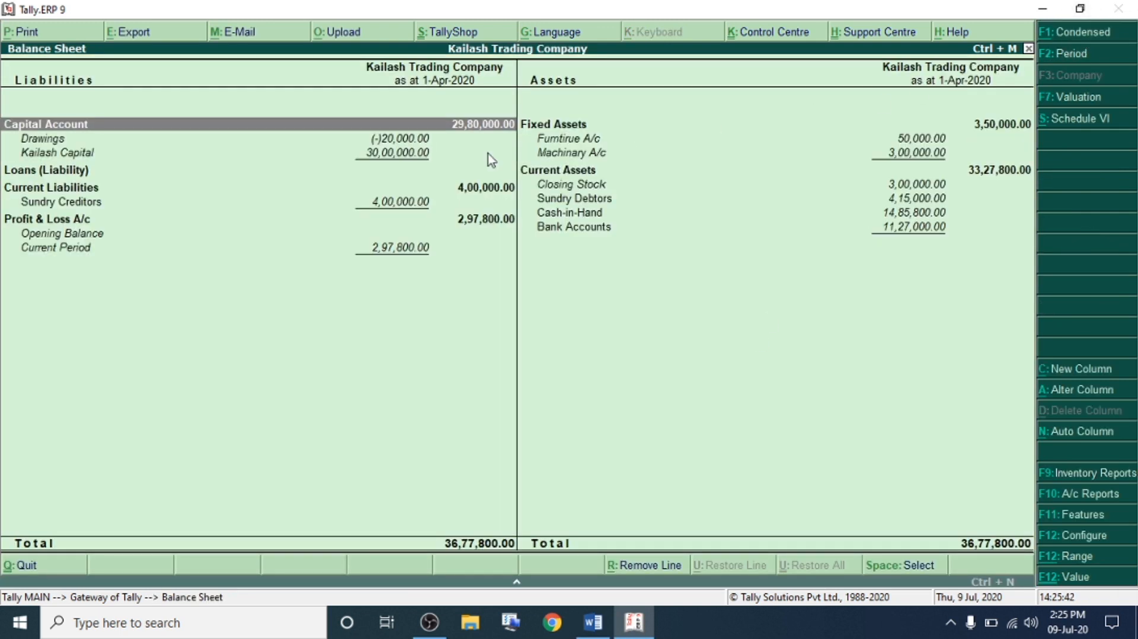
- Open the Sundry Debtors group summary, examine the balances of both mobile shops and return to the Balance Sheet
click(593, 200)
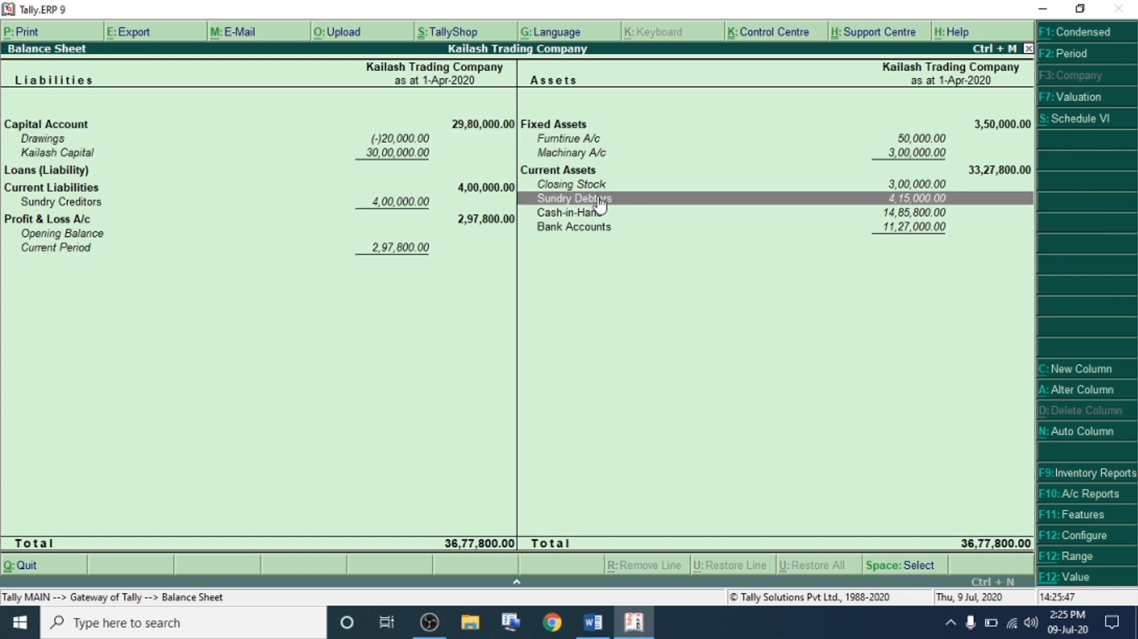
click(601, 205)
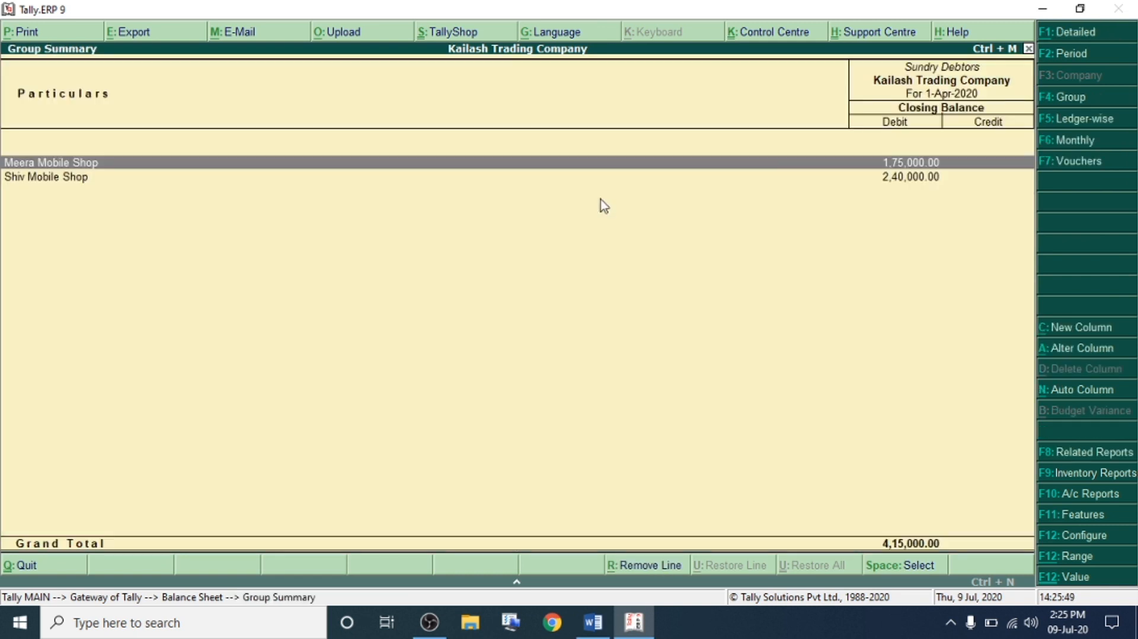
click(1070, 33)
click(37, 186)
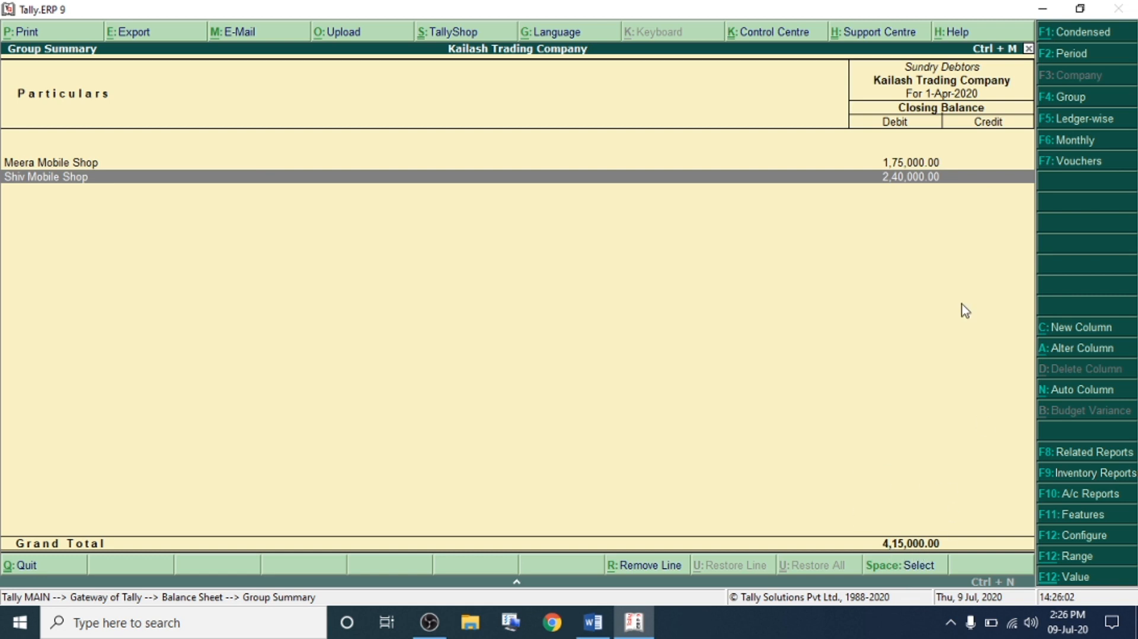
click(910, 164)
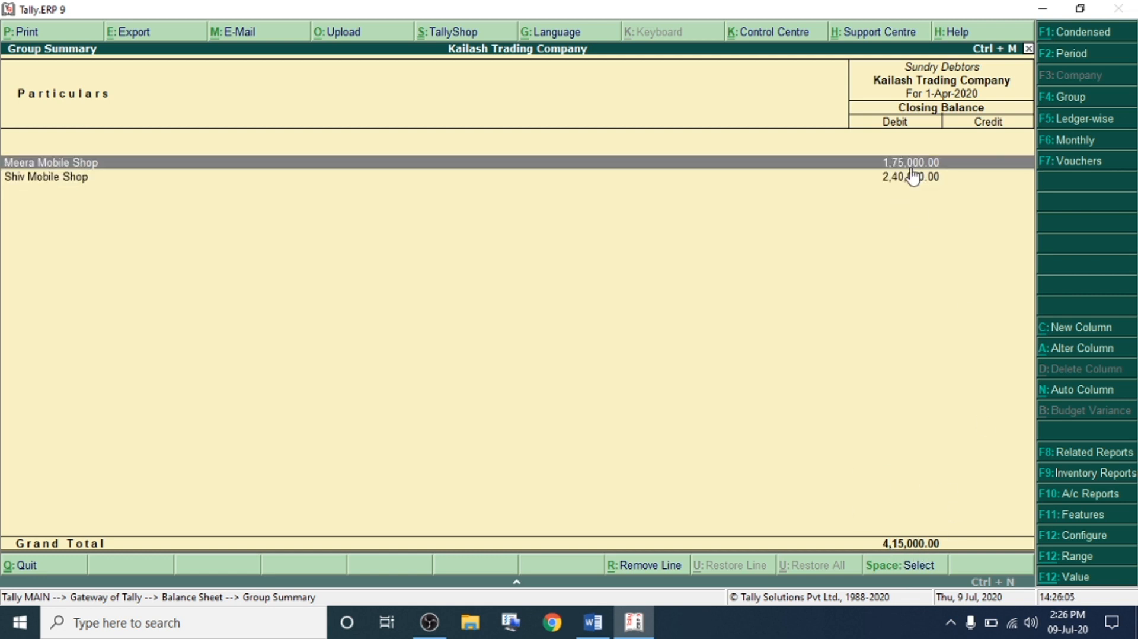
key(Escape)
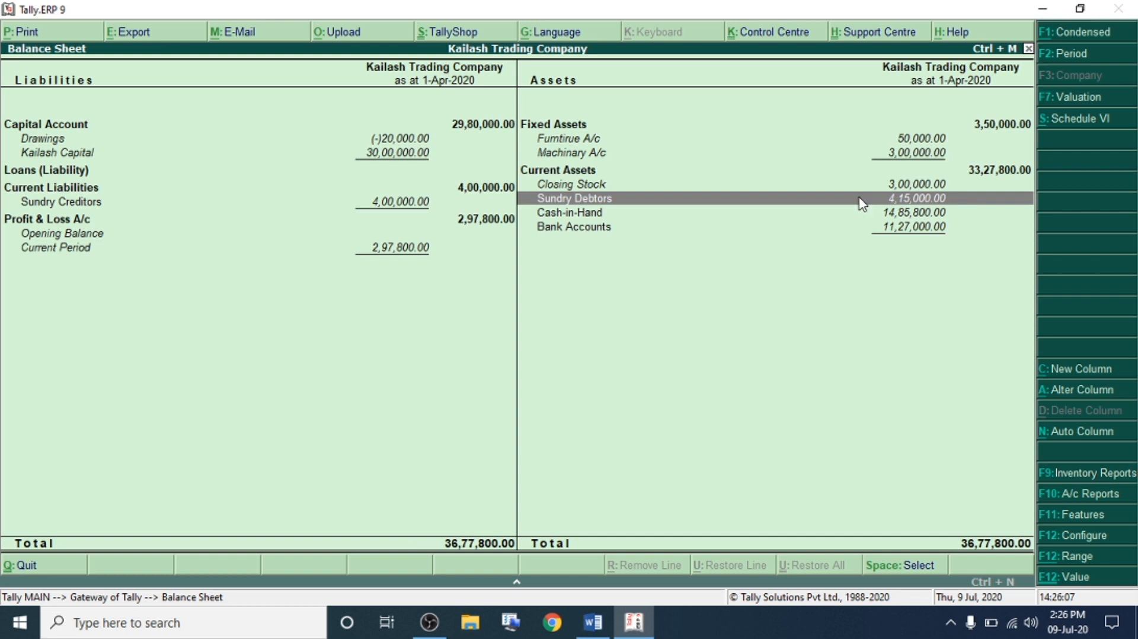
- Open the Sundry Creditors group summary, examine the balances of Cosmo Ltd and Ram Co. Ltd, and return to the Balance Sheet
click(61, 204)
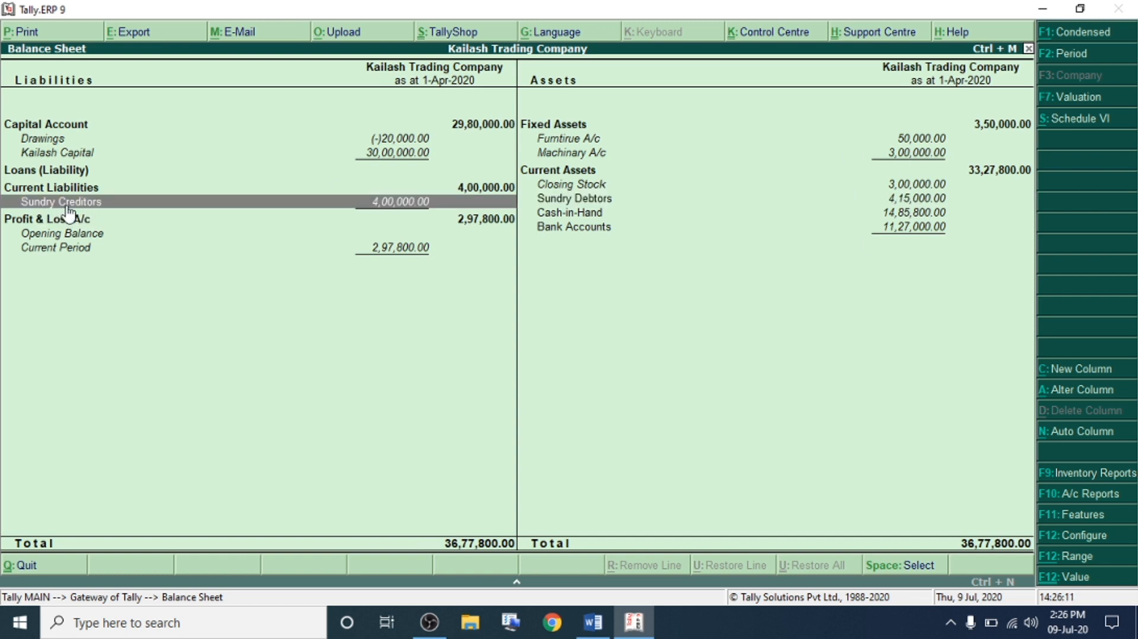
click(68, 211)
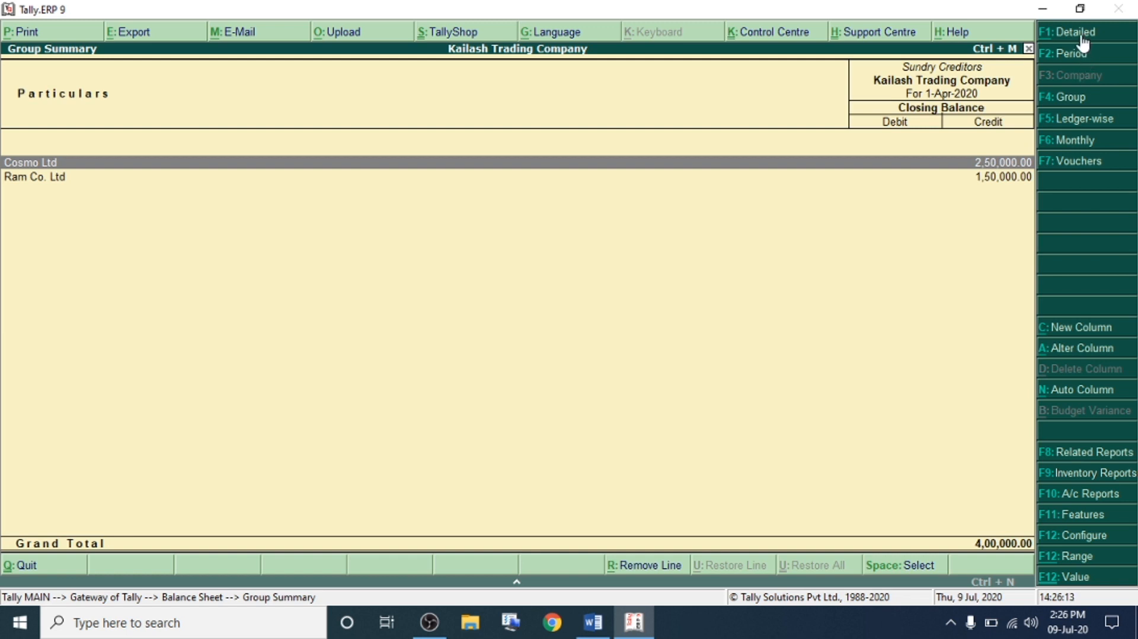
click(55, 177)
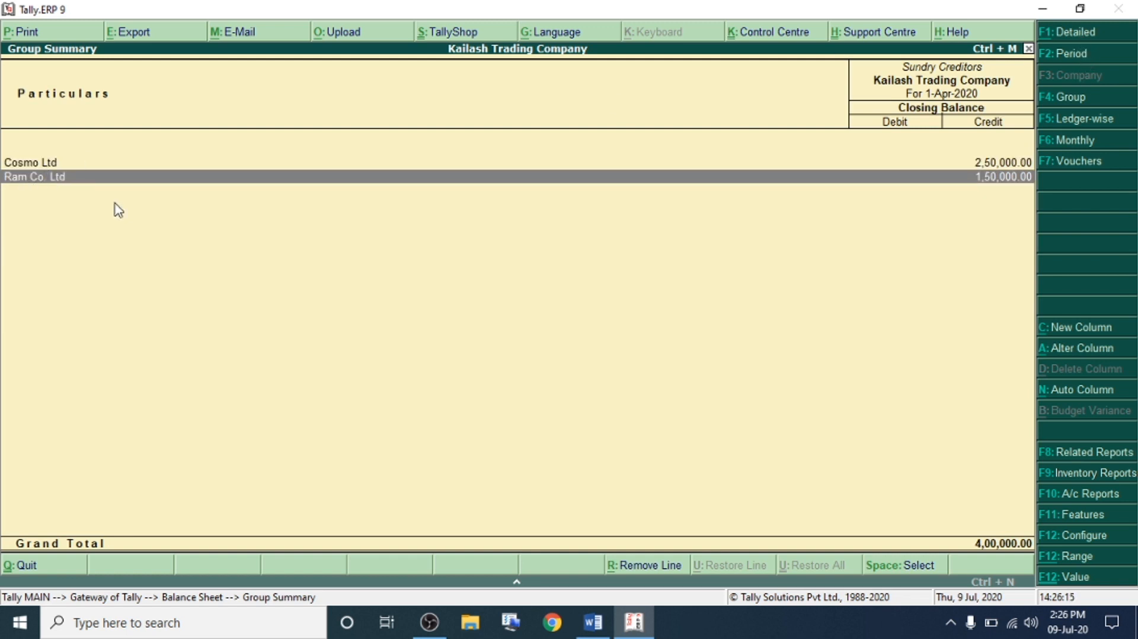
click(31, 166)
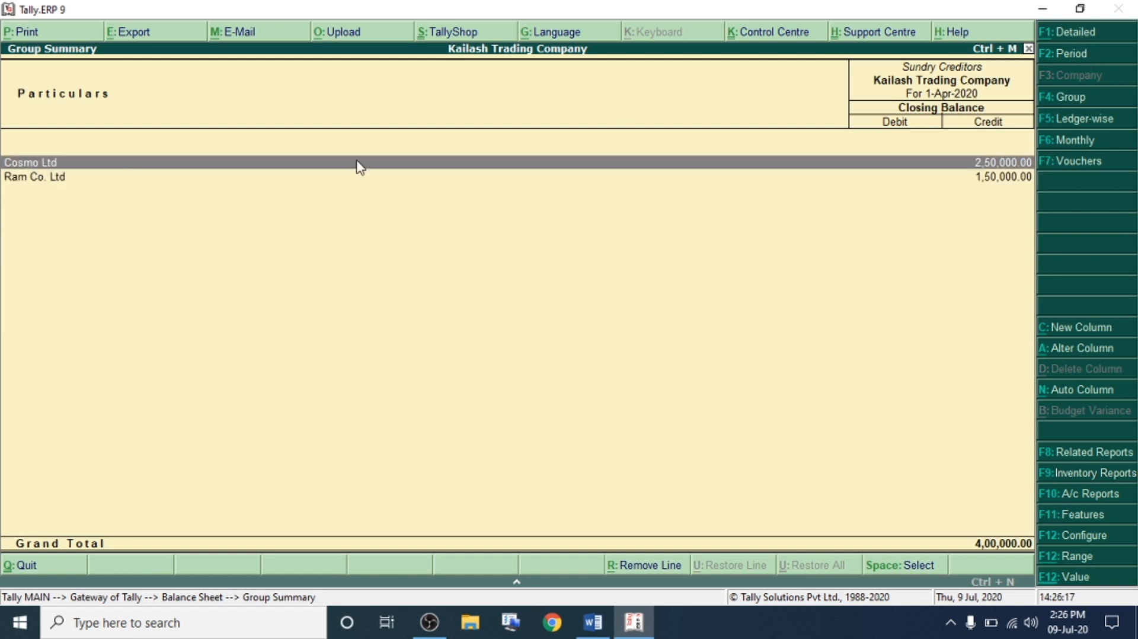
click(11, 178)
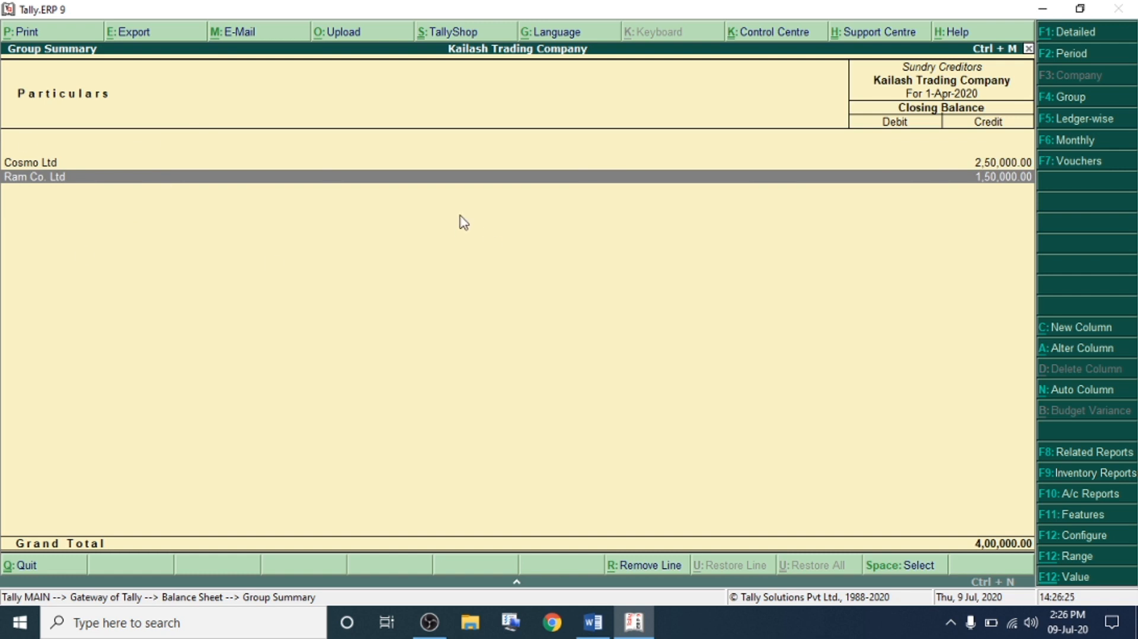
key(Escape)
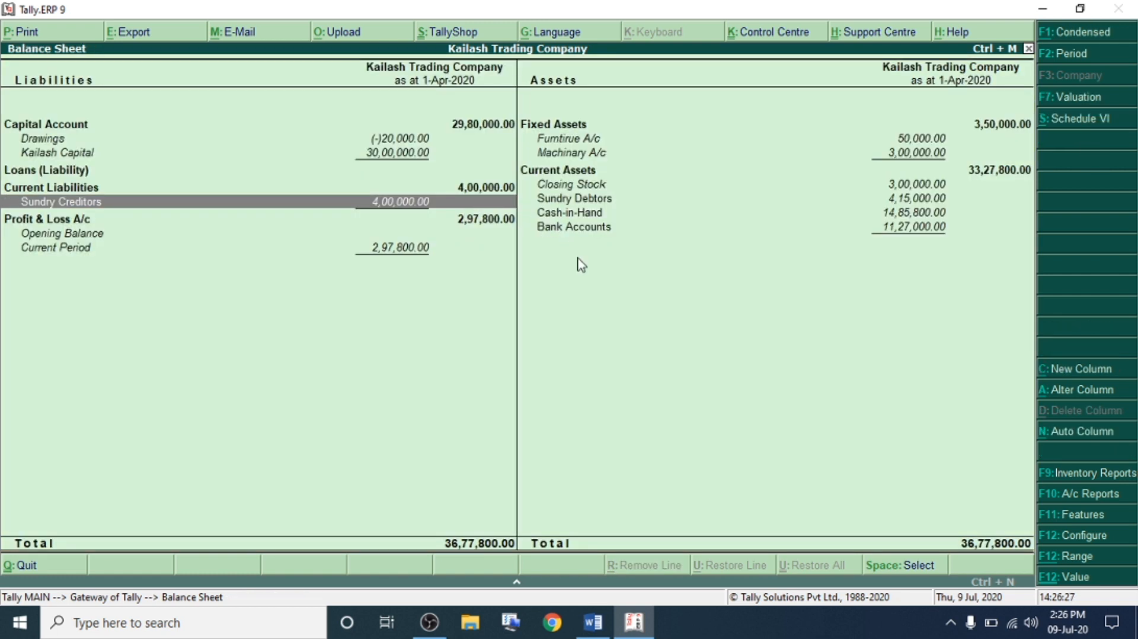
- Examine the owner's capital and Drawings in the Balance Sheet, and switch to the Word document to view the start of Problem No 5
click(57, 155)
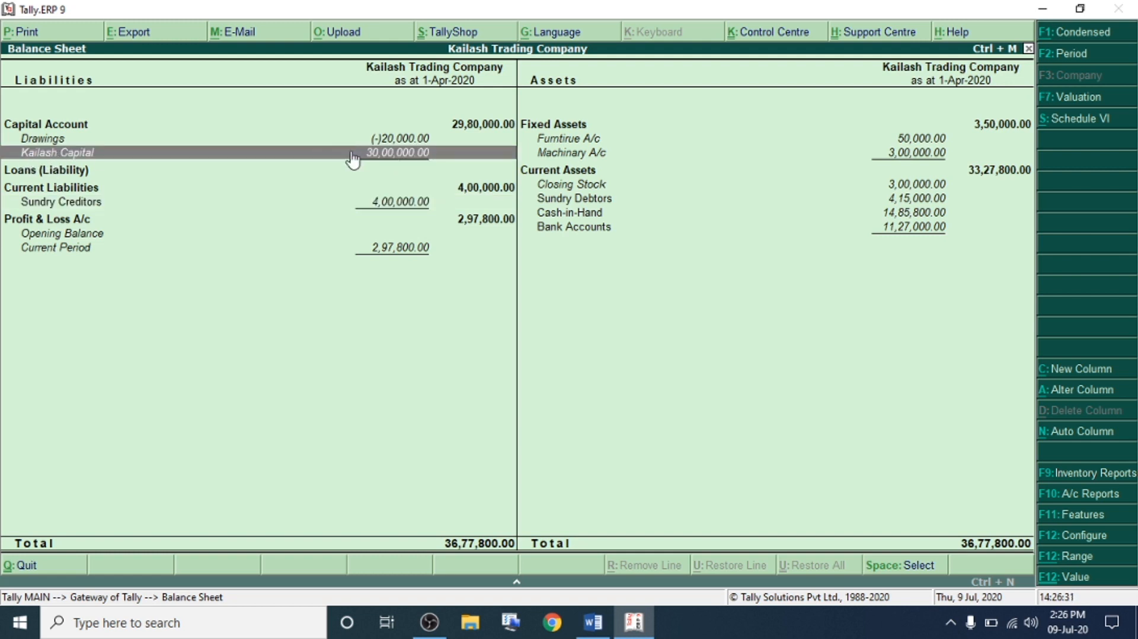
click(407, 142)
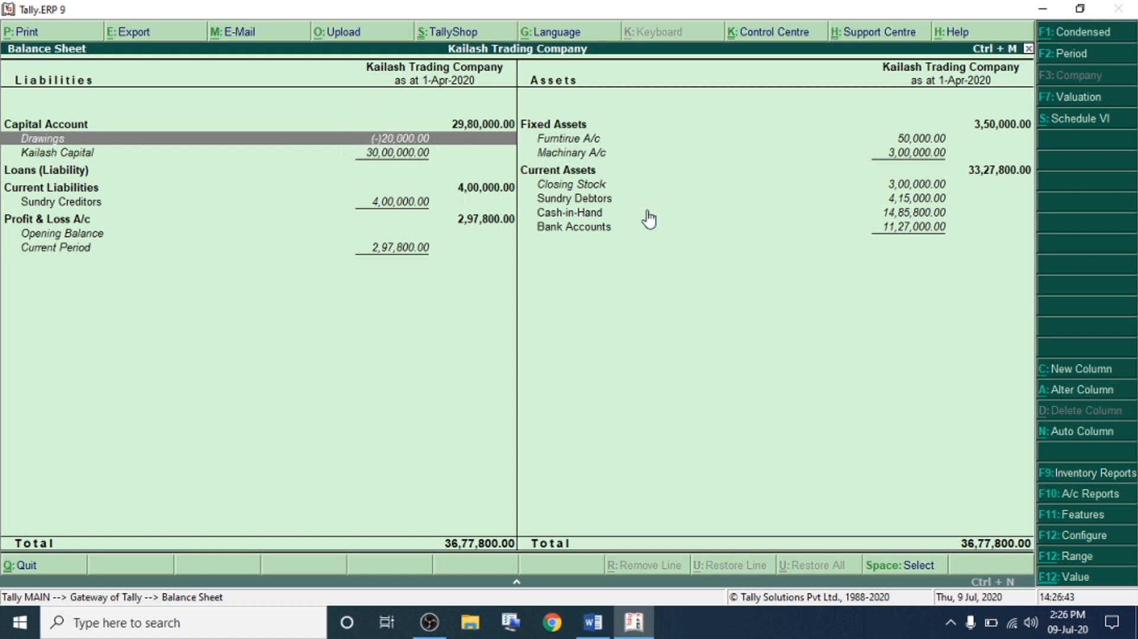
click(611, 618)
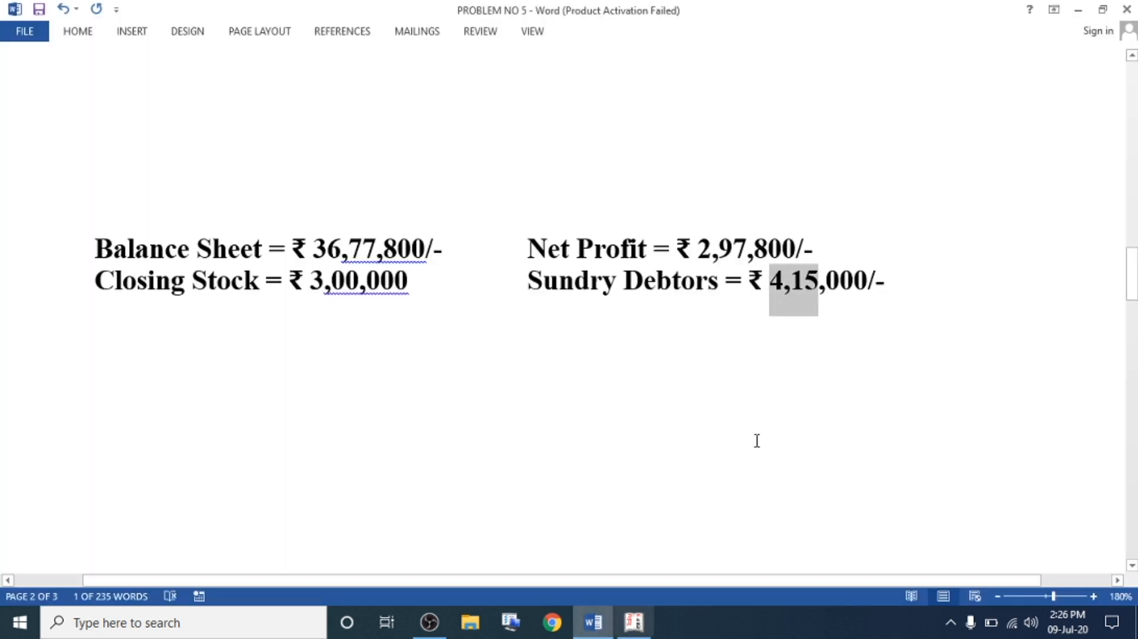
drag(1133, 272, 1133, 86)
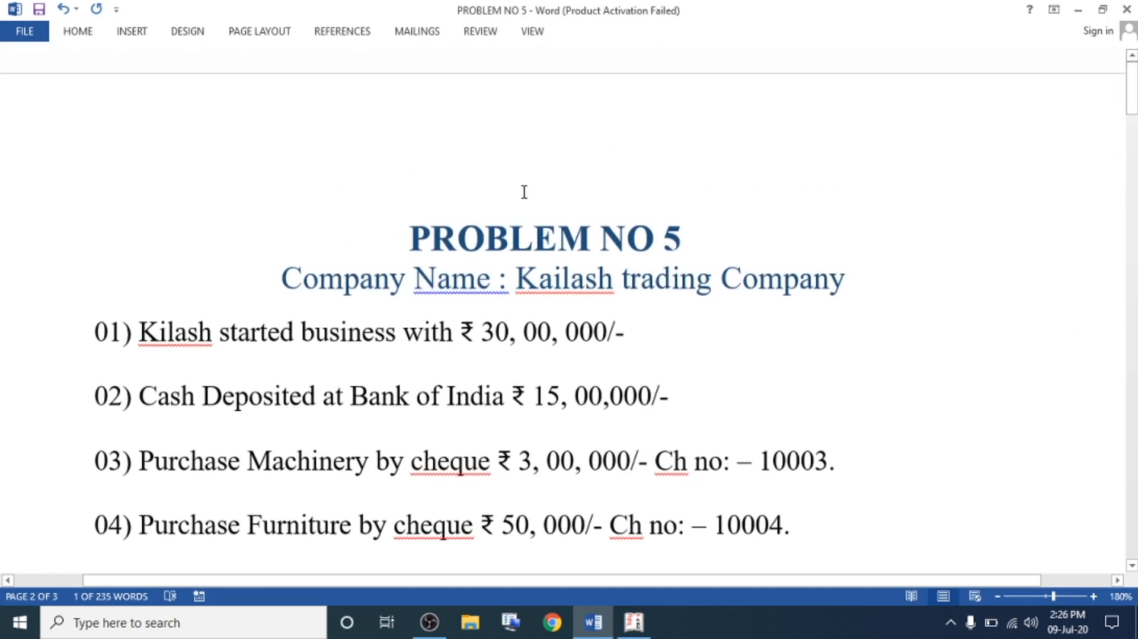